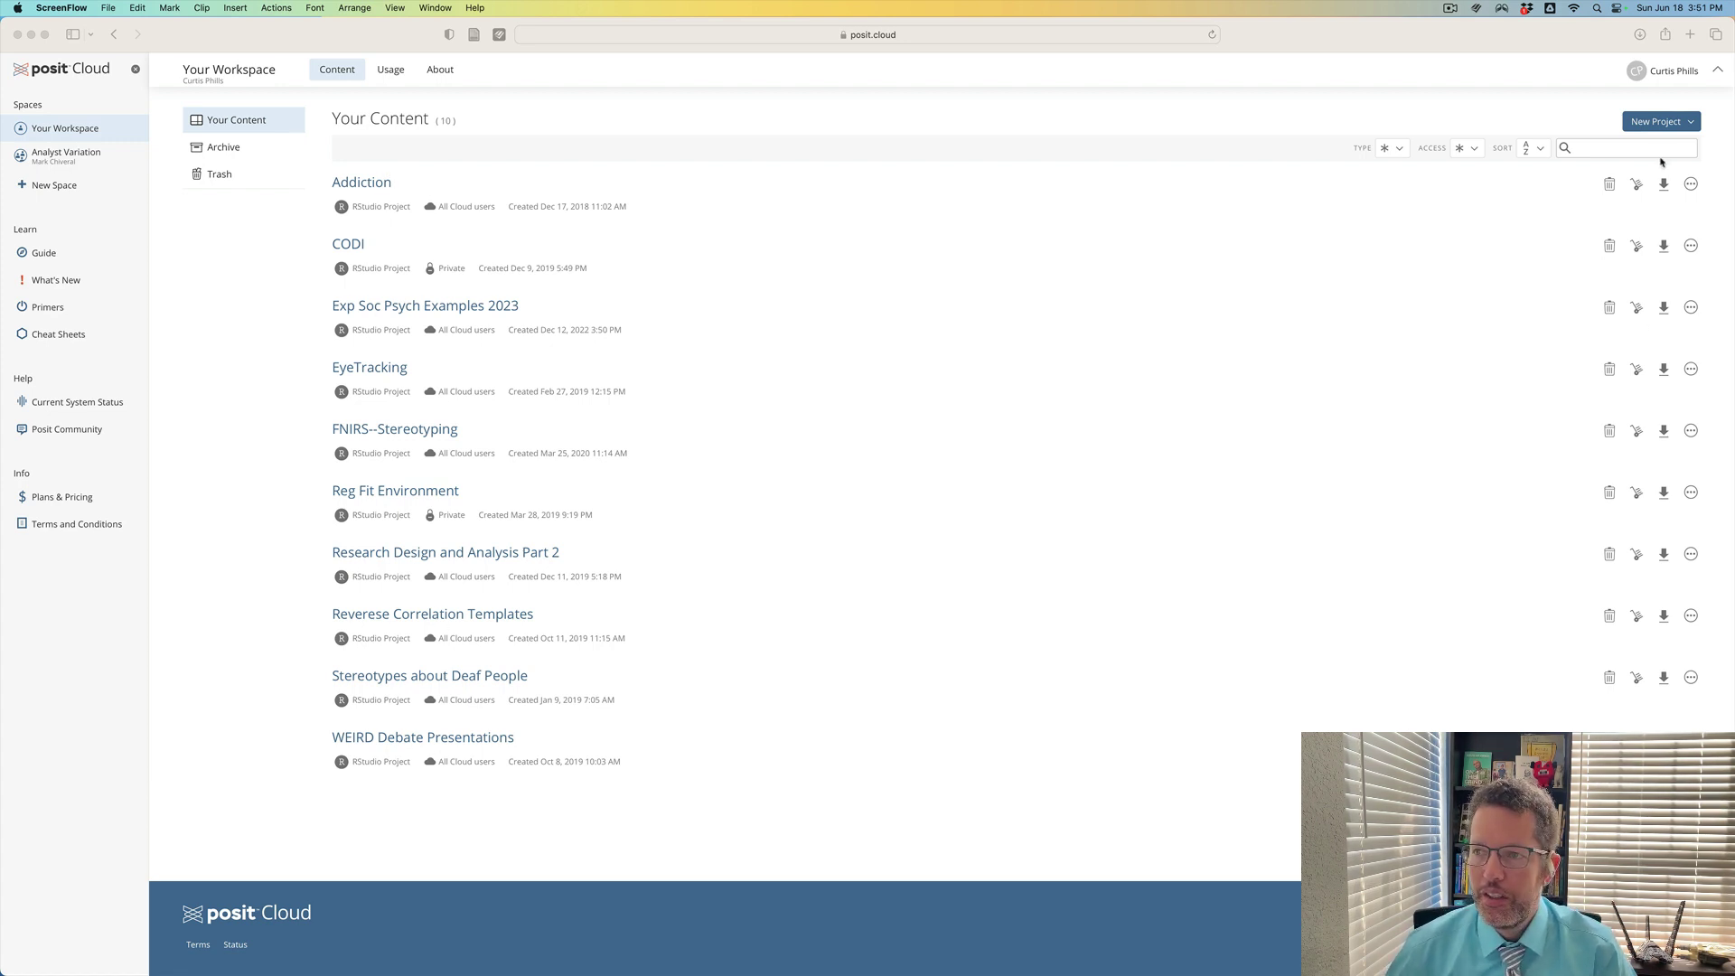
# Bring the Safari browser window with Posit Cloud to the front.
pyautogui.press('super+Tab')
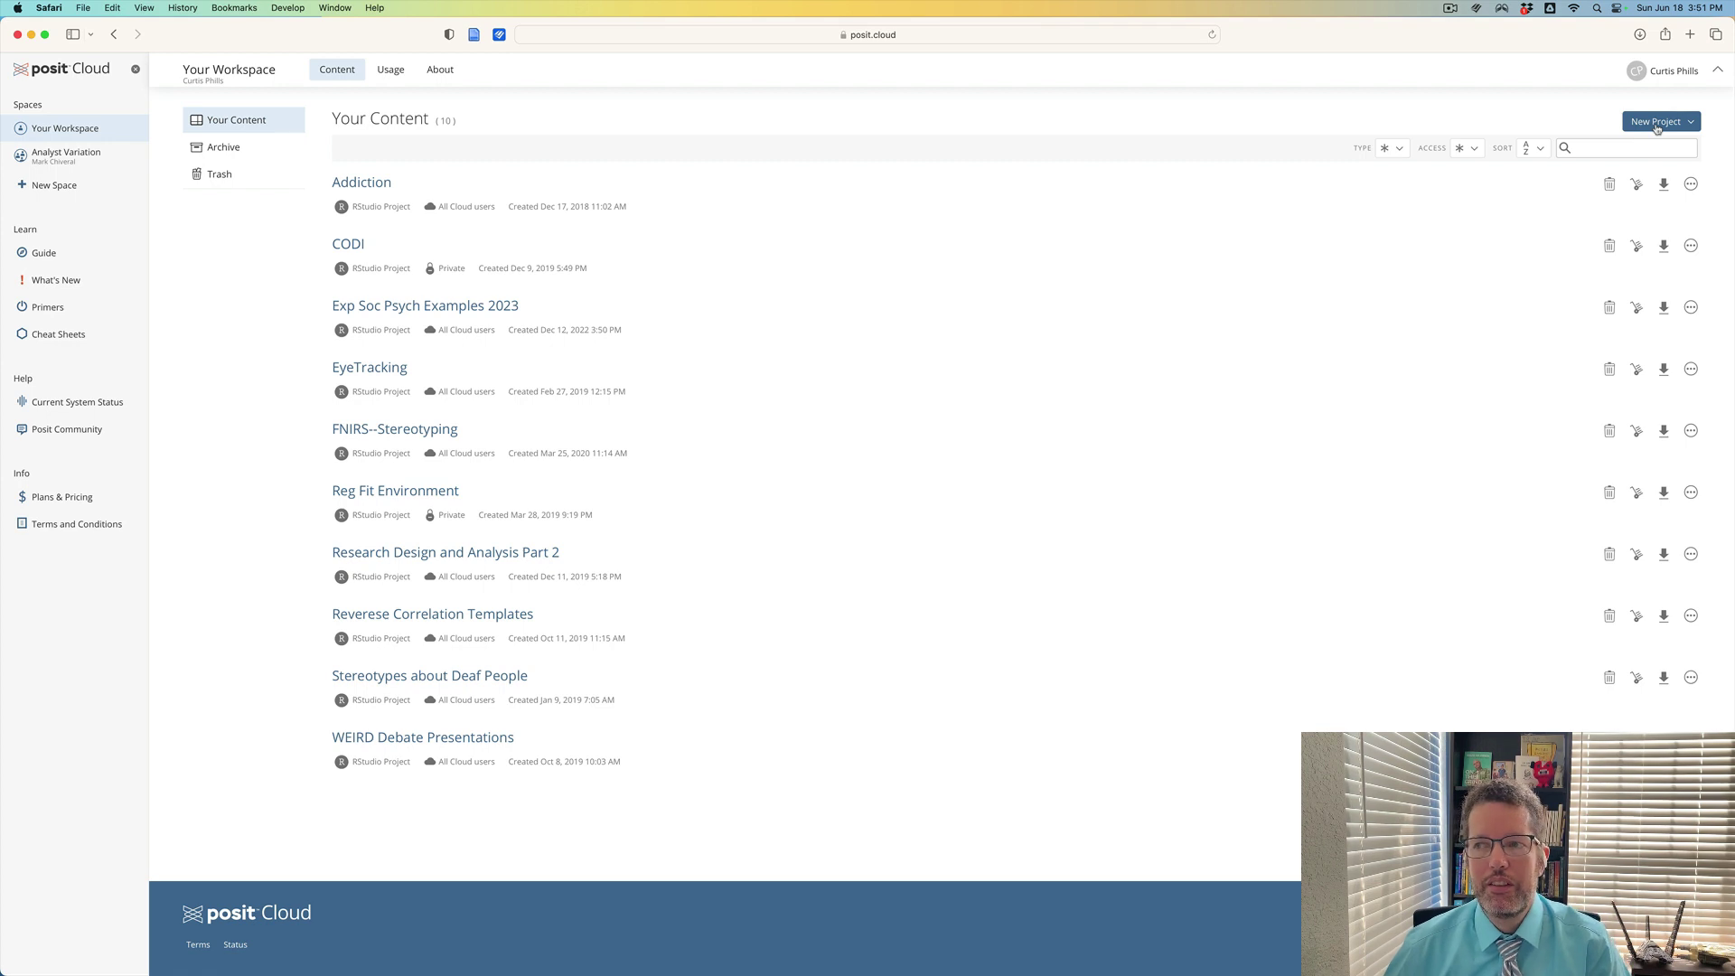
# Create a new RStudio project from the New Project menu.
pyautogui.click(1656, 125)
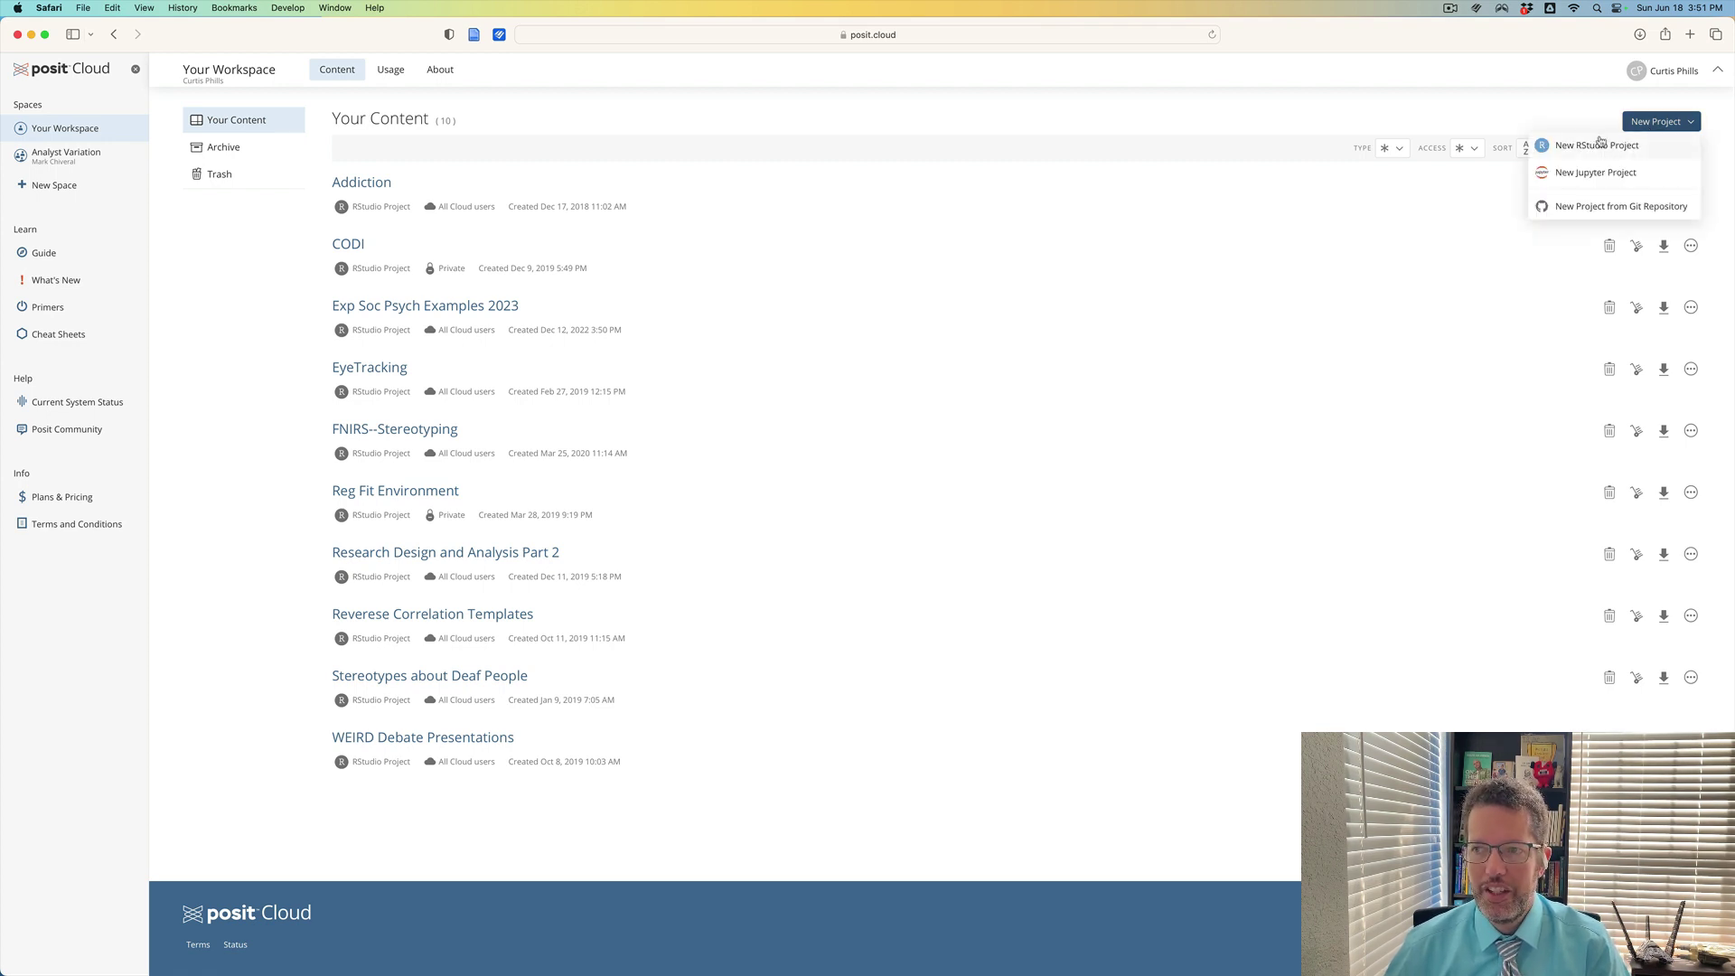
pyautogui.click(1600, 146)
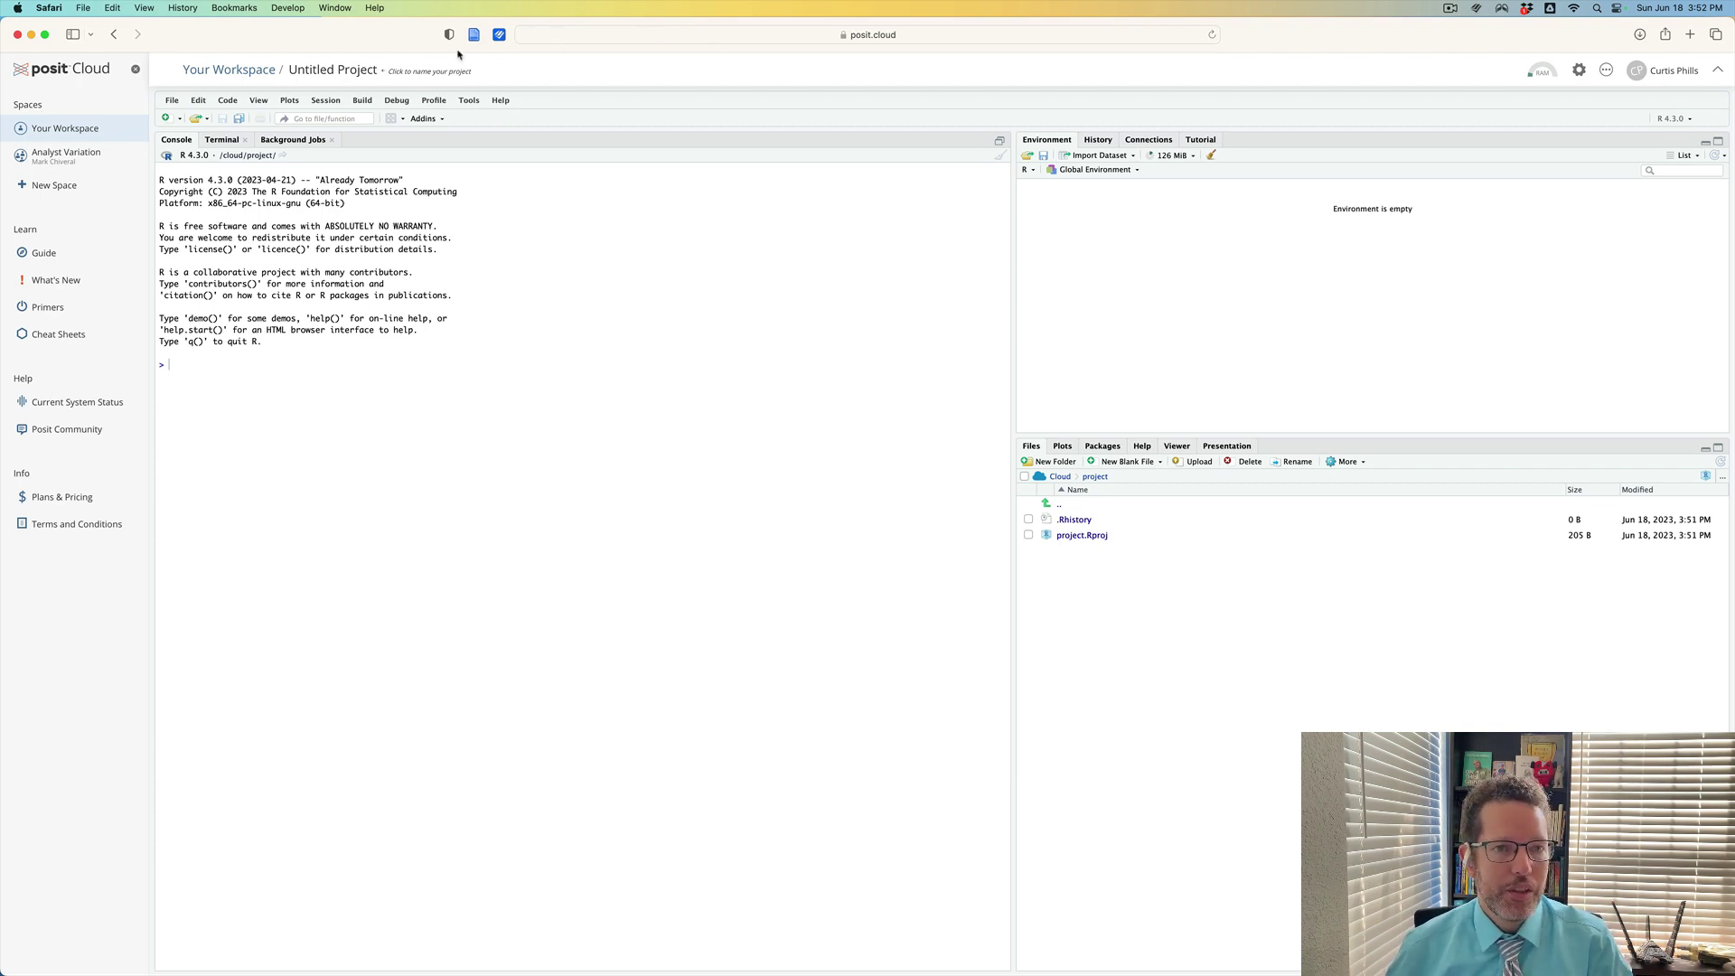
# Rename the untitled project to 'Summer 2023 Examples'.
pyautogui.click(346, 69)
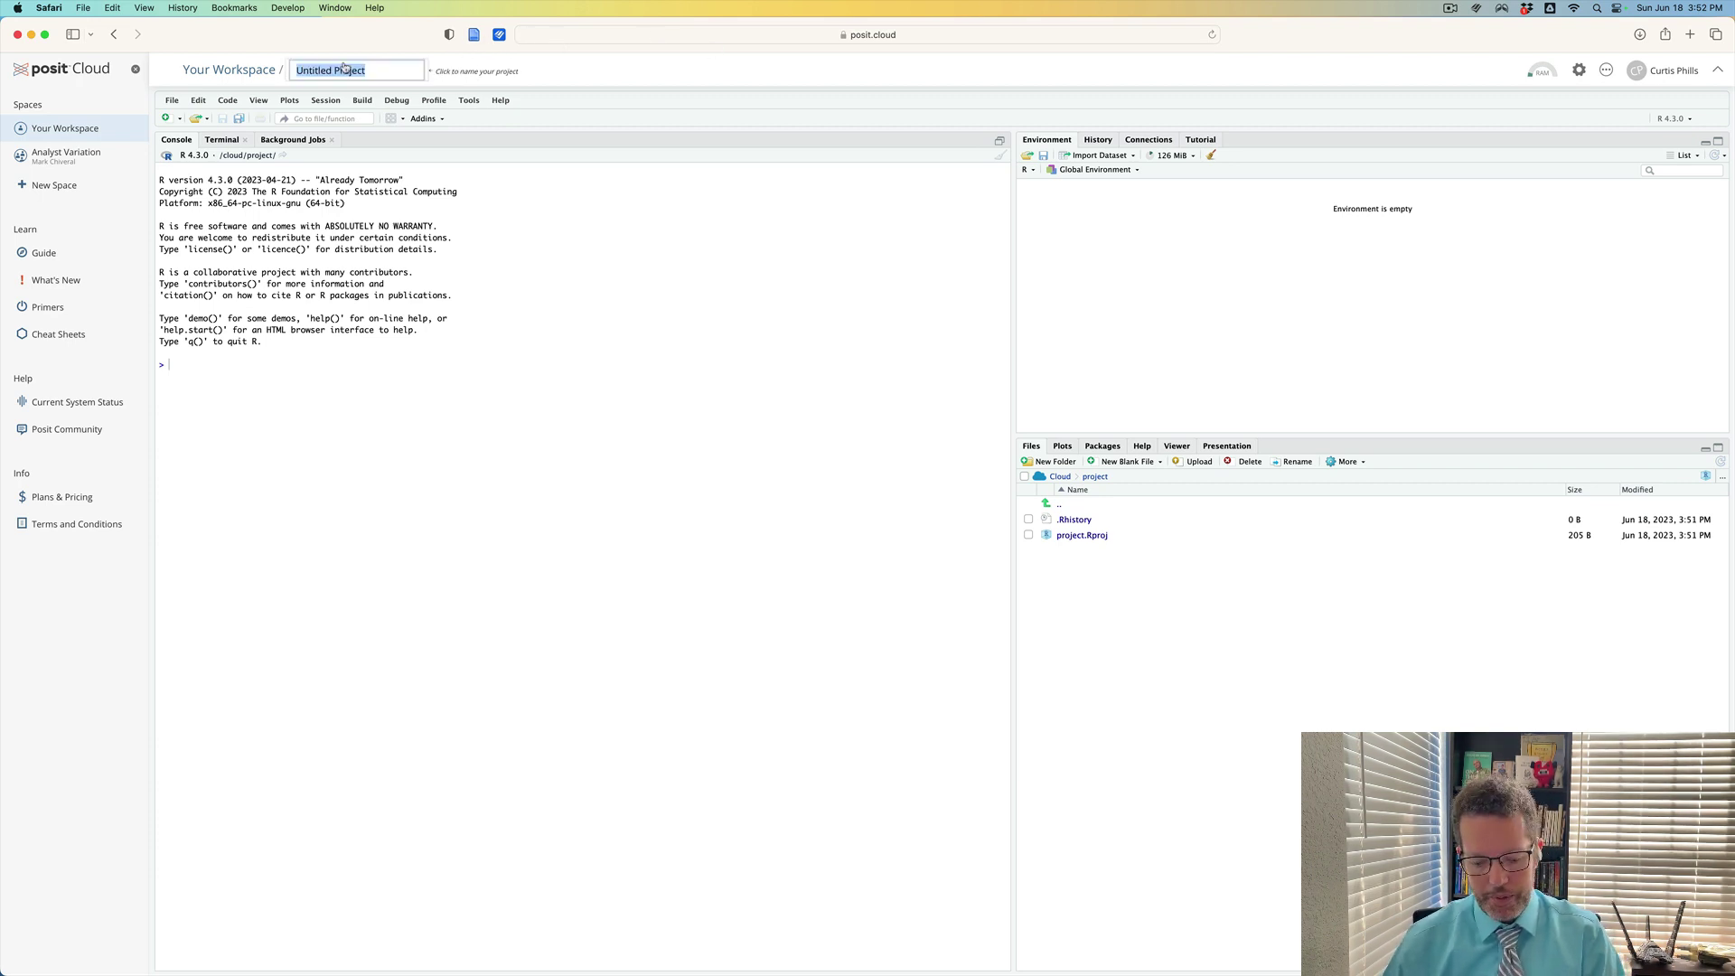
pyautogui.write('Summer 2023 Examples')
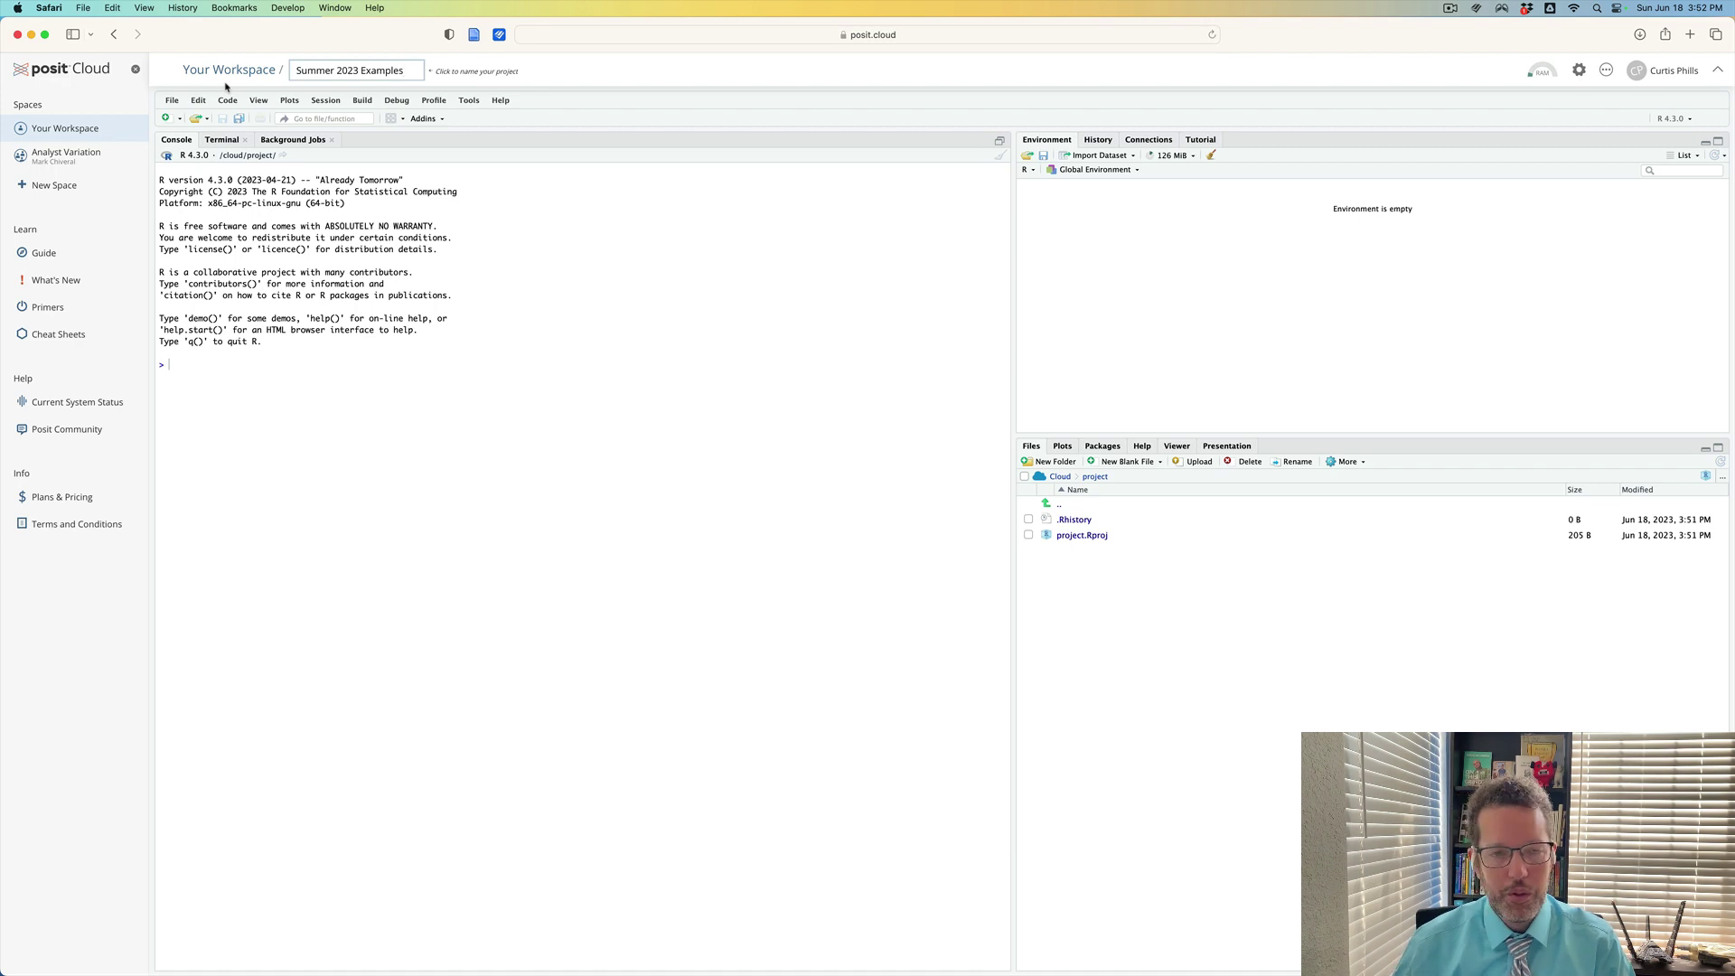
pyautogui.press('Return')
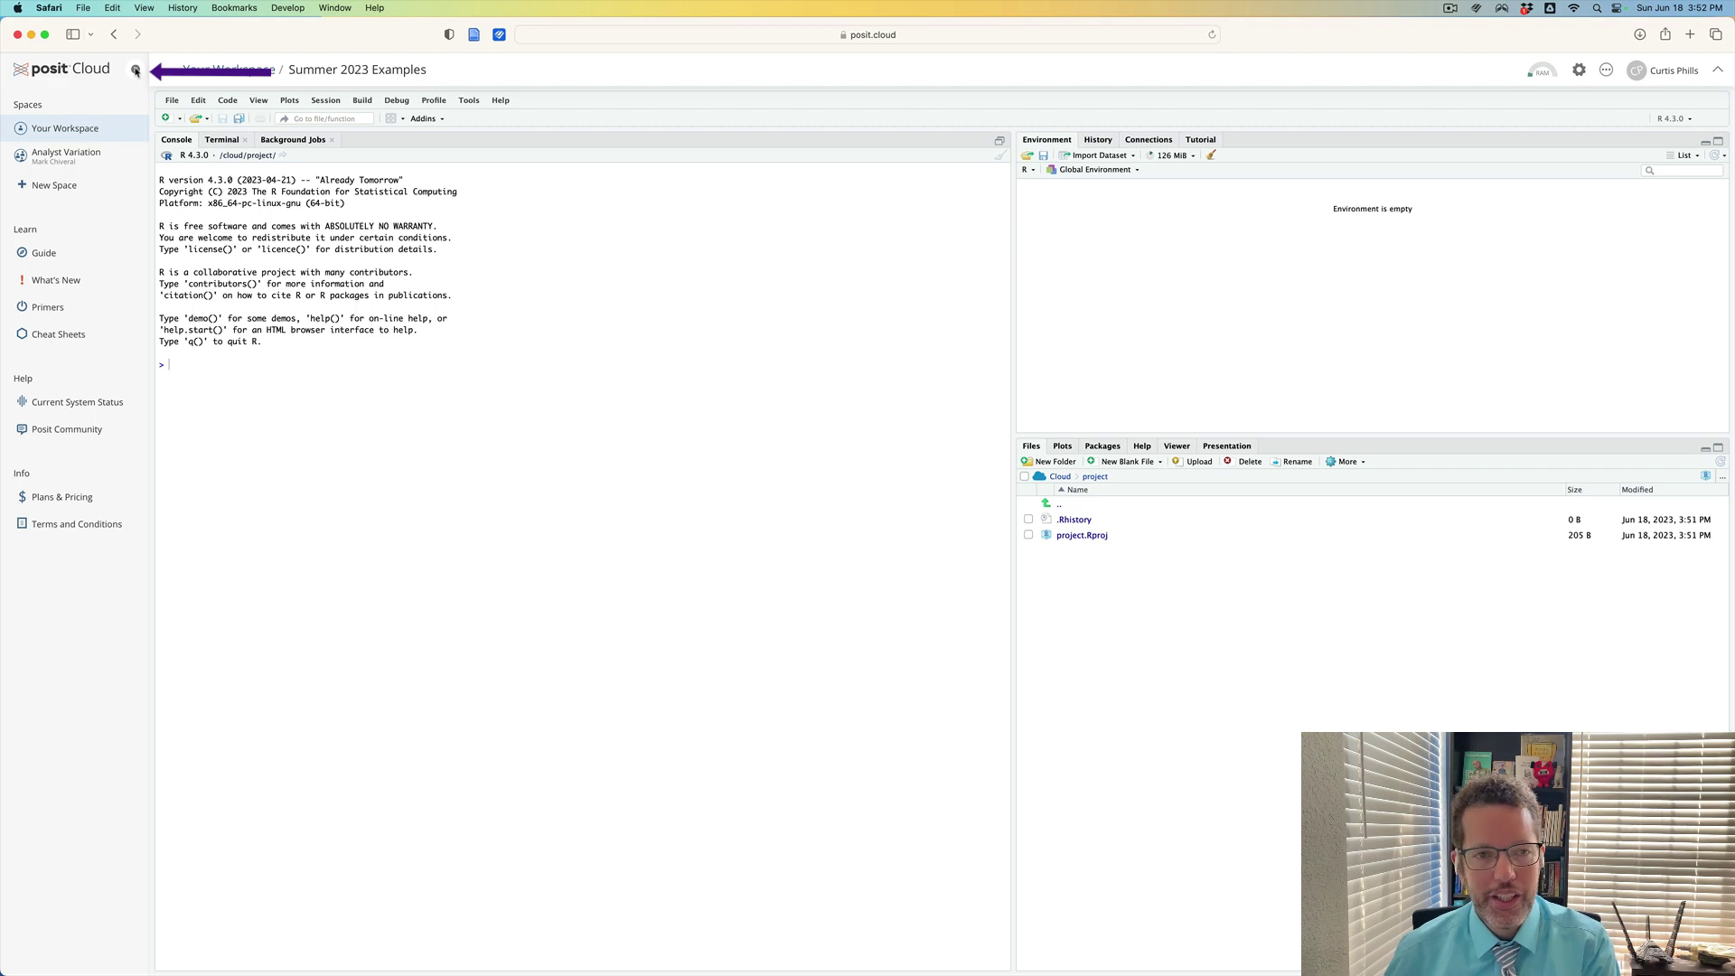
pyautogui.click(135, 71)
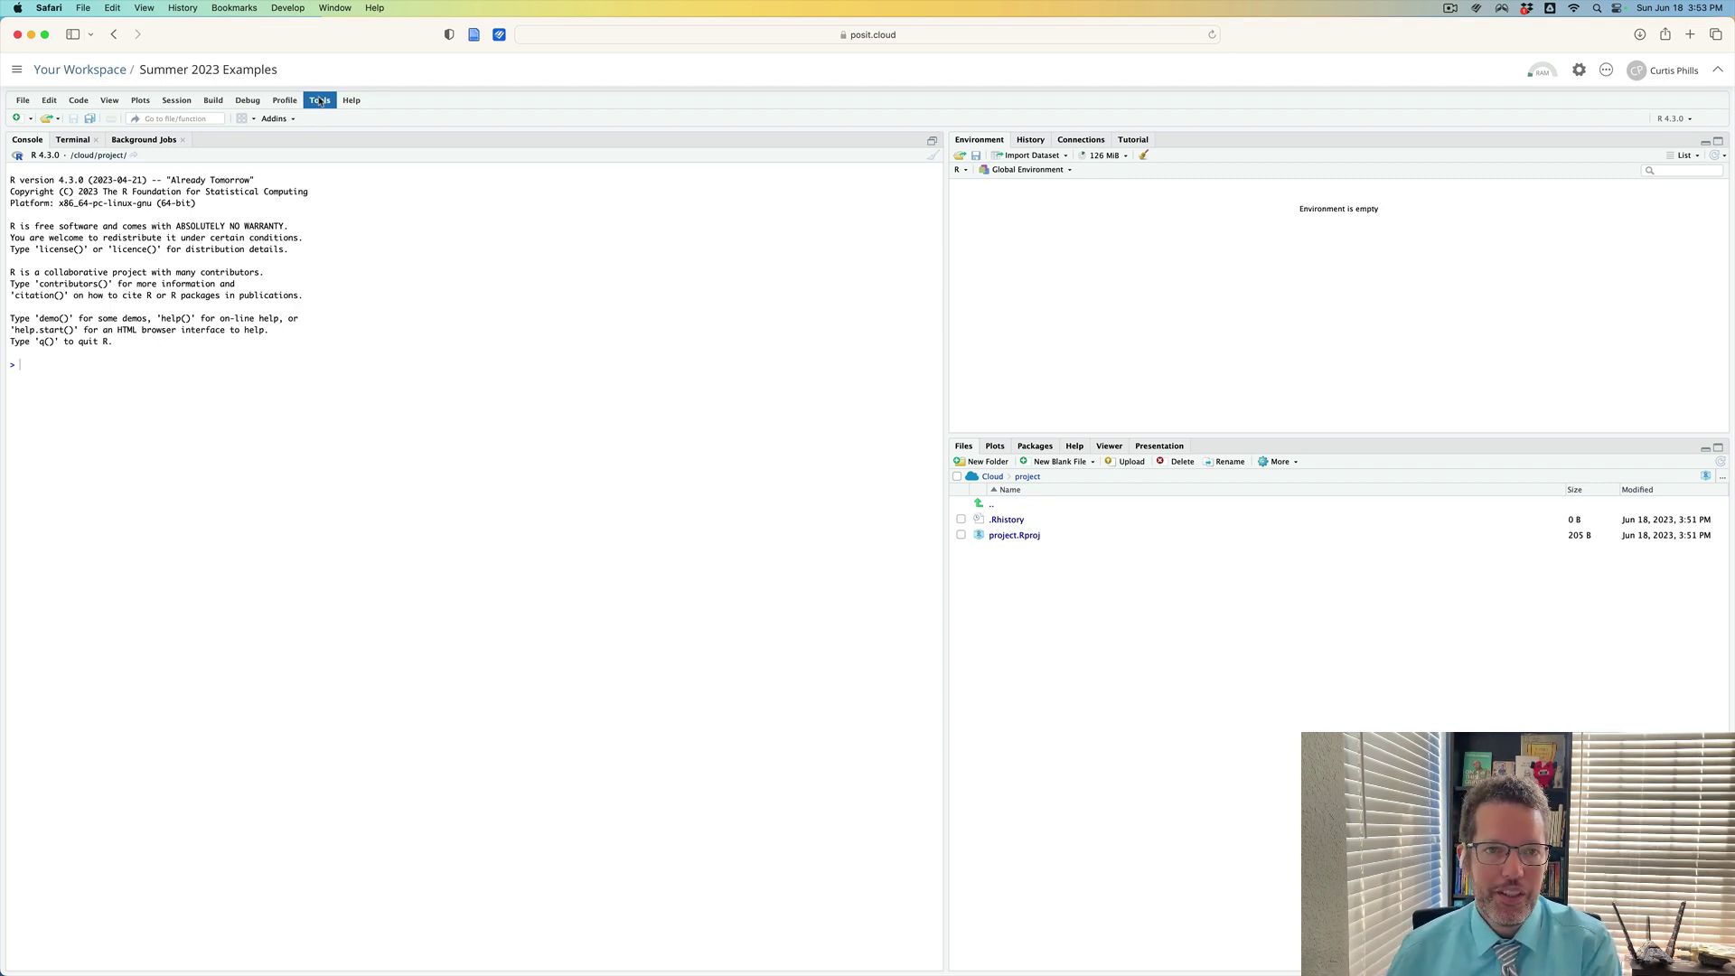
# Preview editor themes like Ambiance, Chaos, Textmate and Clouds Midnight in Global Options Appearance.
pyautogui.click(320, 102)
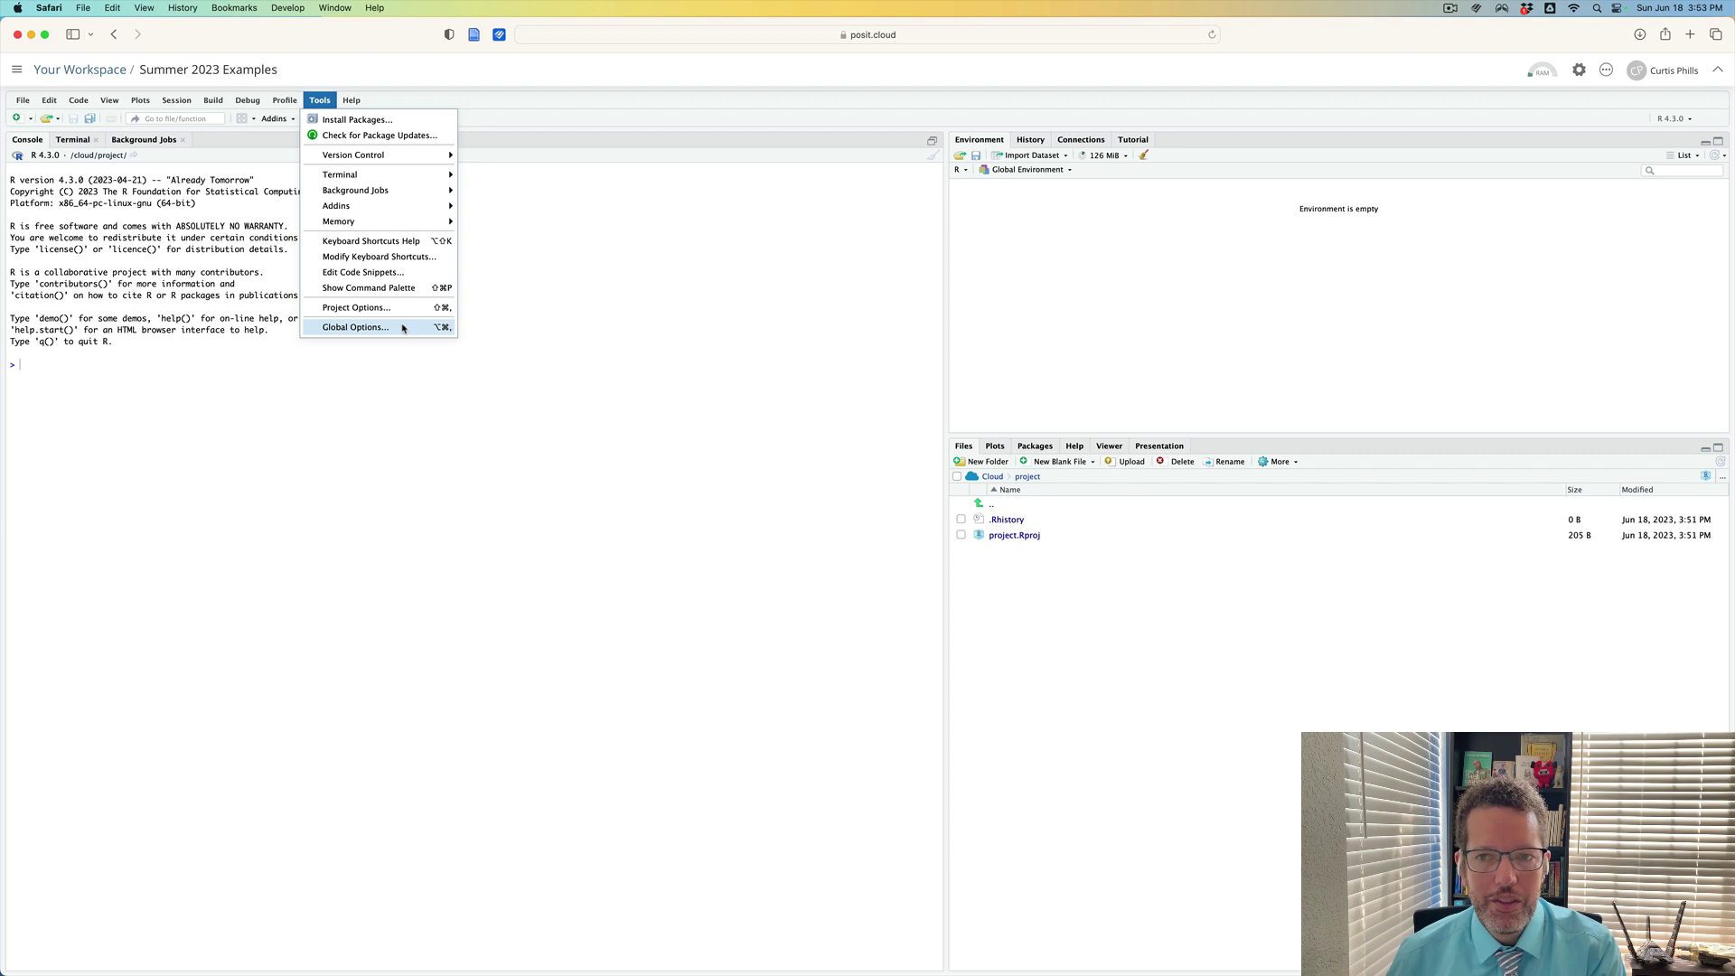
pyautogui.click(402, 327)
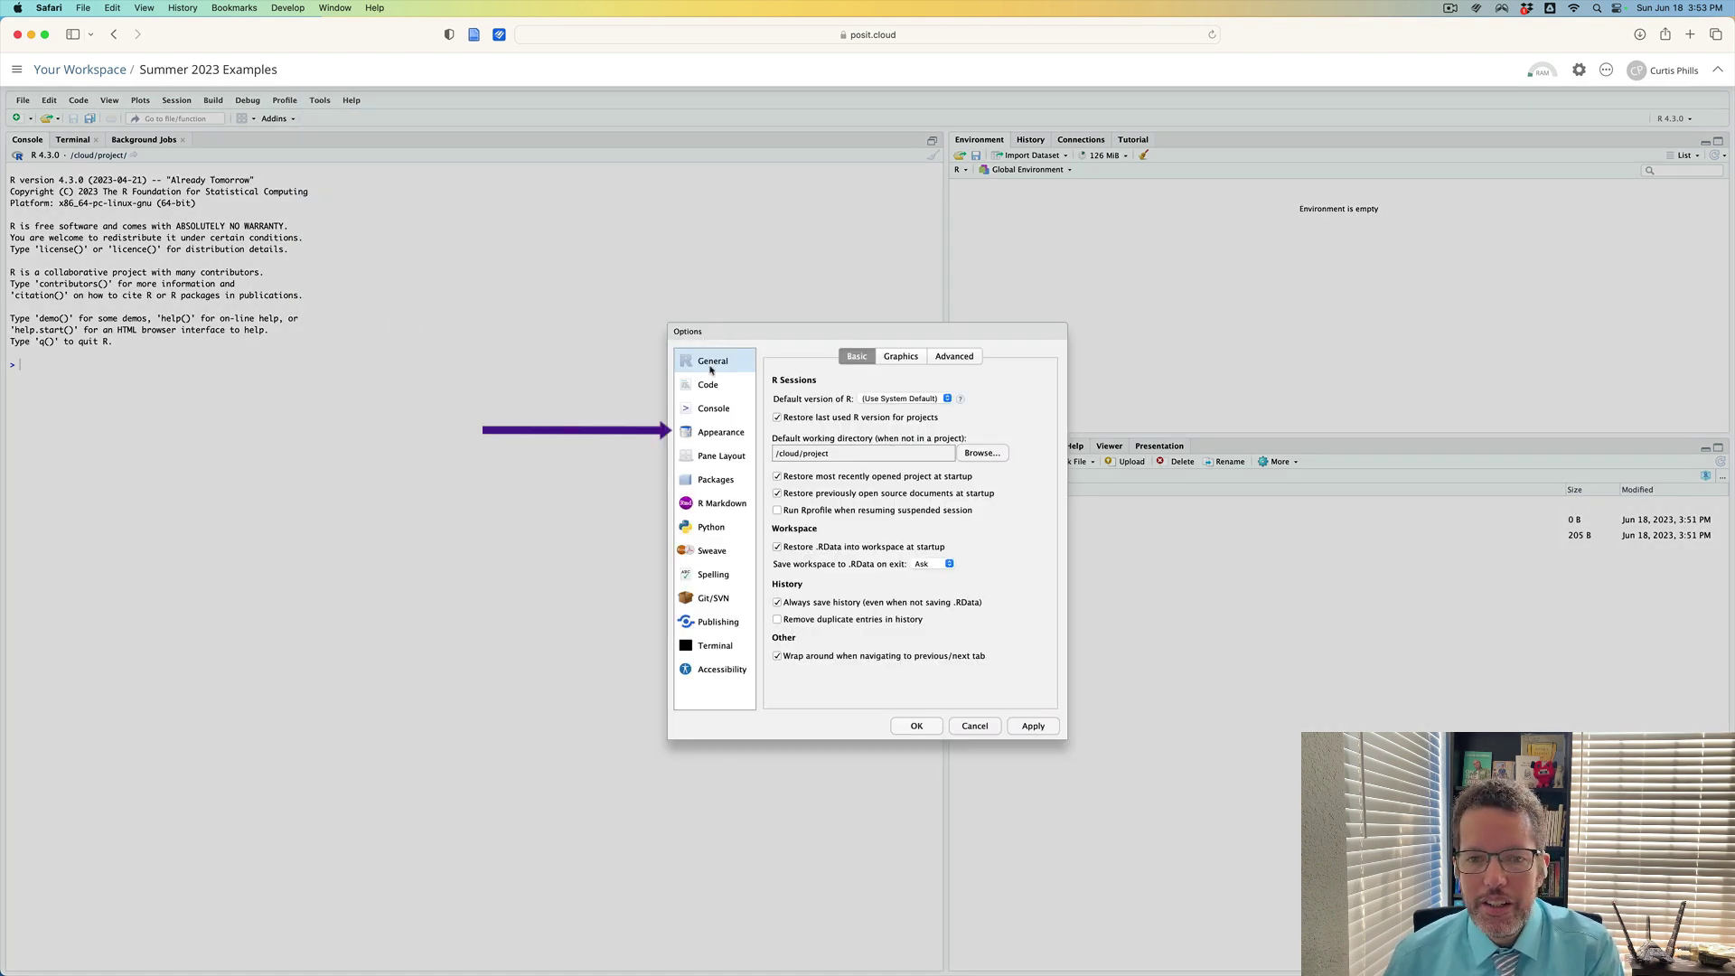
pyautogui.click(714, 438)
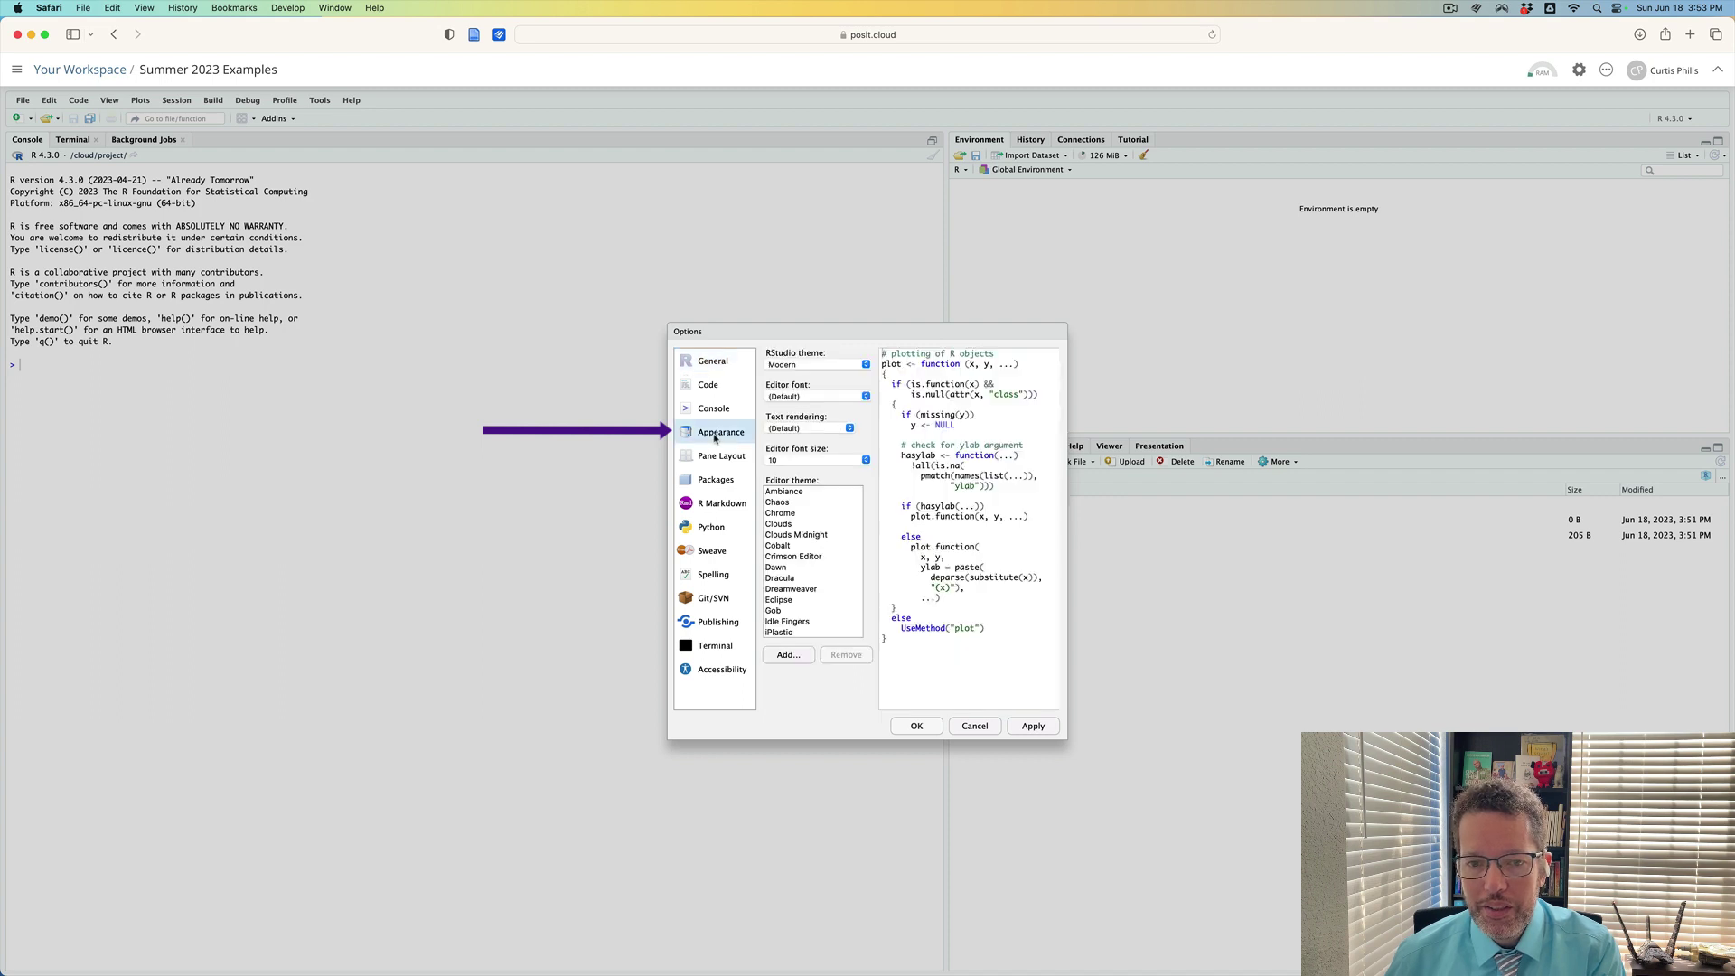
pyautogui.click(805, 493)
pyautogui.press('Down')
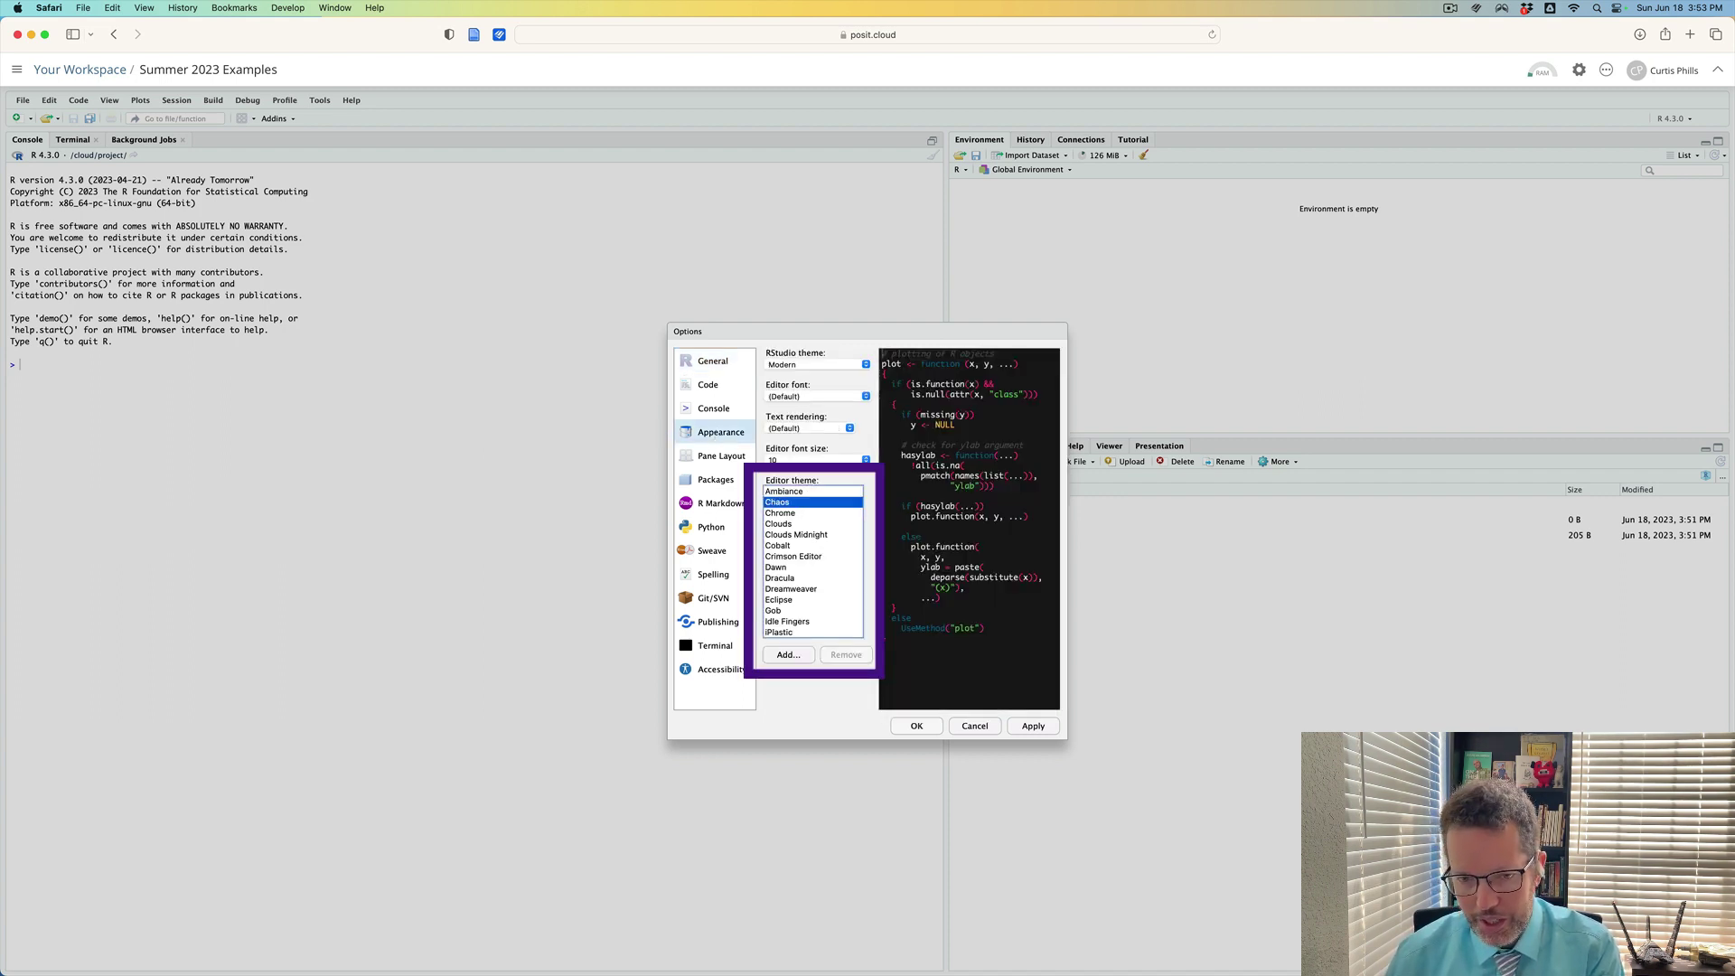
pyautogui.press('Down')
pyautogui.press('Down')
pyautogui.press('Down')
pyautogui.press('Down')
pyautogui.press('Down')
pyautogui.press('Up')
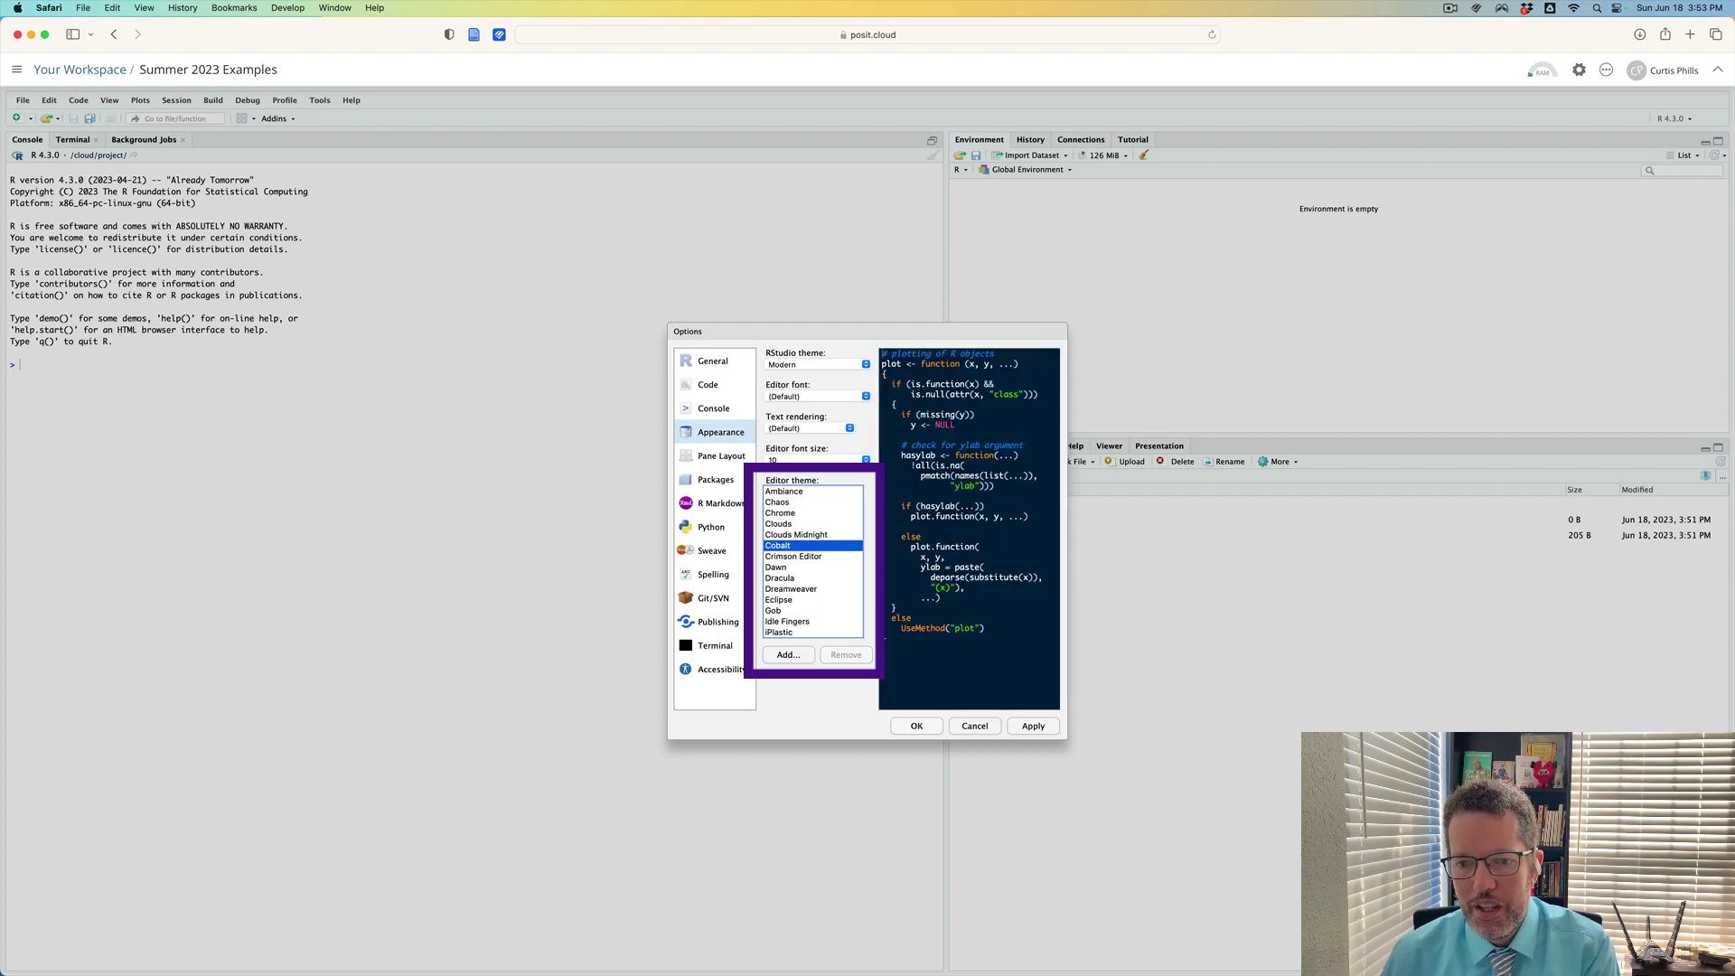
pyautogui.press('Down')
pyautogui.press('Down')
pyautogui.press('Down')
pyautogui.press('Down')
pyautogui.press('Down')
pyautogui.press('Down')
pyautogui.press('Down')
pyautogui.press('Down')
pyautogui.press('Down')
pyautogui.press('Down')
pyautogui.press('Down')
pyautogui.press('Down')
pyautogui.press('Down')
pyautogui.press('Down')
pyautogui.press('Down')
pyautogui.press('Down')
pyautogui.press('Down')
pyautogui.press('Down')
pyautogui.press('Down')
pyautogui.press('Down')
pyautogui.press('Down')
pyautogui.press('Down')
pyautogui.press('Down')
pyautogui.press('Down')
pyautogui.press('Down')
pyautogui.press('Down')
pyautogui.press('Down')
pyautogui.press('Down')
pyautogui.press('Up')
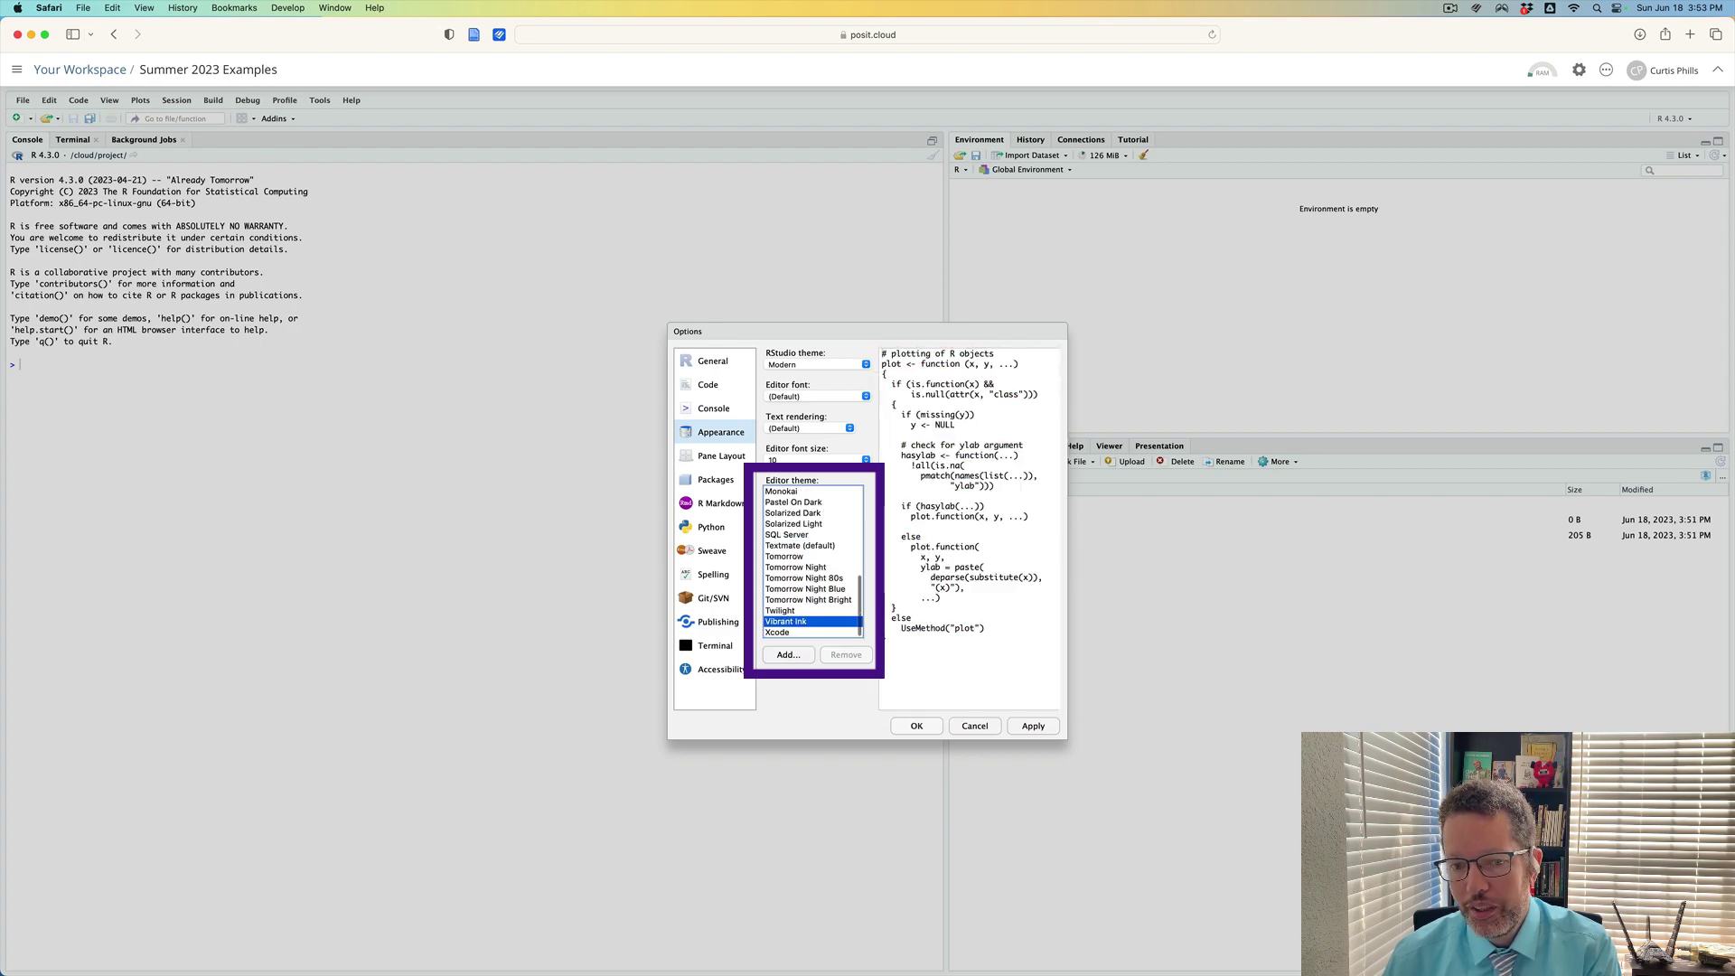
pyautogui.press('Up')
pyautogui.press('Up')
pyautogui.press('Up')
pyautogui.press('Up')
pyautogui.press('Up')
pyautogui.press('Up')
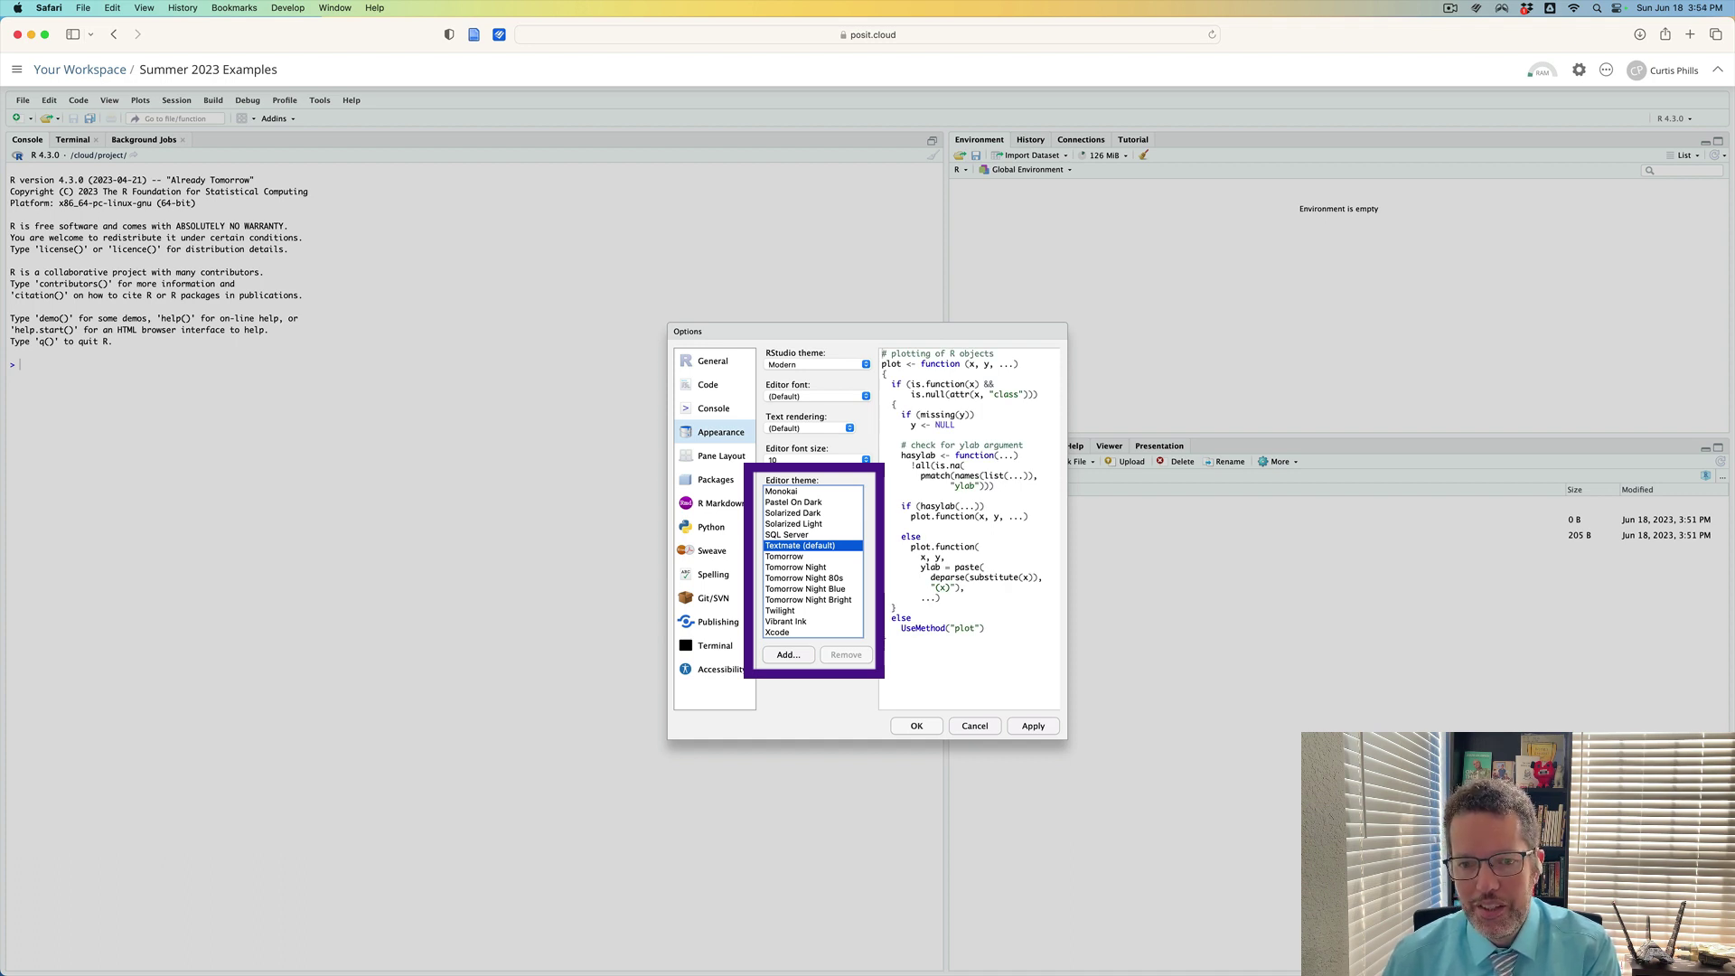
pyautogui.press('Up')
pyautogui.press('Up')
pyautogui.press('Up')
pyautogui.press('Up')
pyautogui.press('Up')
pyautogui.press('Up')
pyautogui.press('Up')
pyautogui.press('Up')
pyautogui.press('Up')
pyautogui.press('Up')
pyautogui.press('Up')
pyautogui.press('Up')
pyautogui.press('Up')
pyautogui.press('Up')
pyautogui.press('Up')
pyautogui.press('Up')
pyautogui.press('Up')
pyautogui.press('Up')
pyautogui.press('Up')
pyautogui.press('Up')
pyautogui.press('Up')
pyautogui.press('Up')
# Select the Cobalt editor theme, apply it and close Global Options.
pyautogui.press('Down')
pyautogui.press('Down')
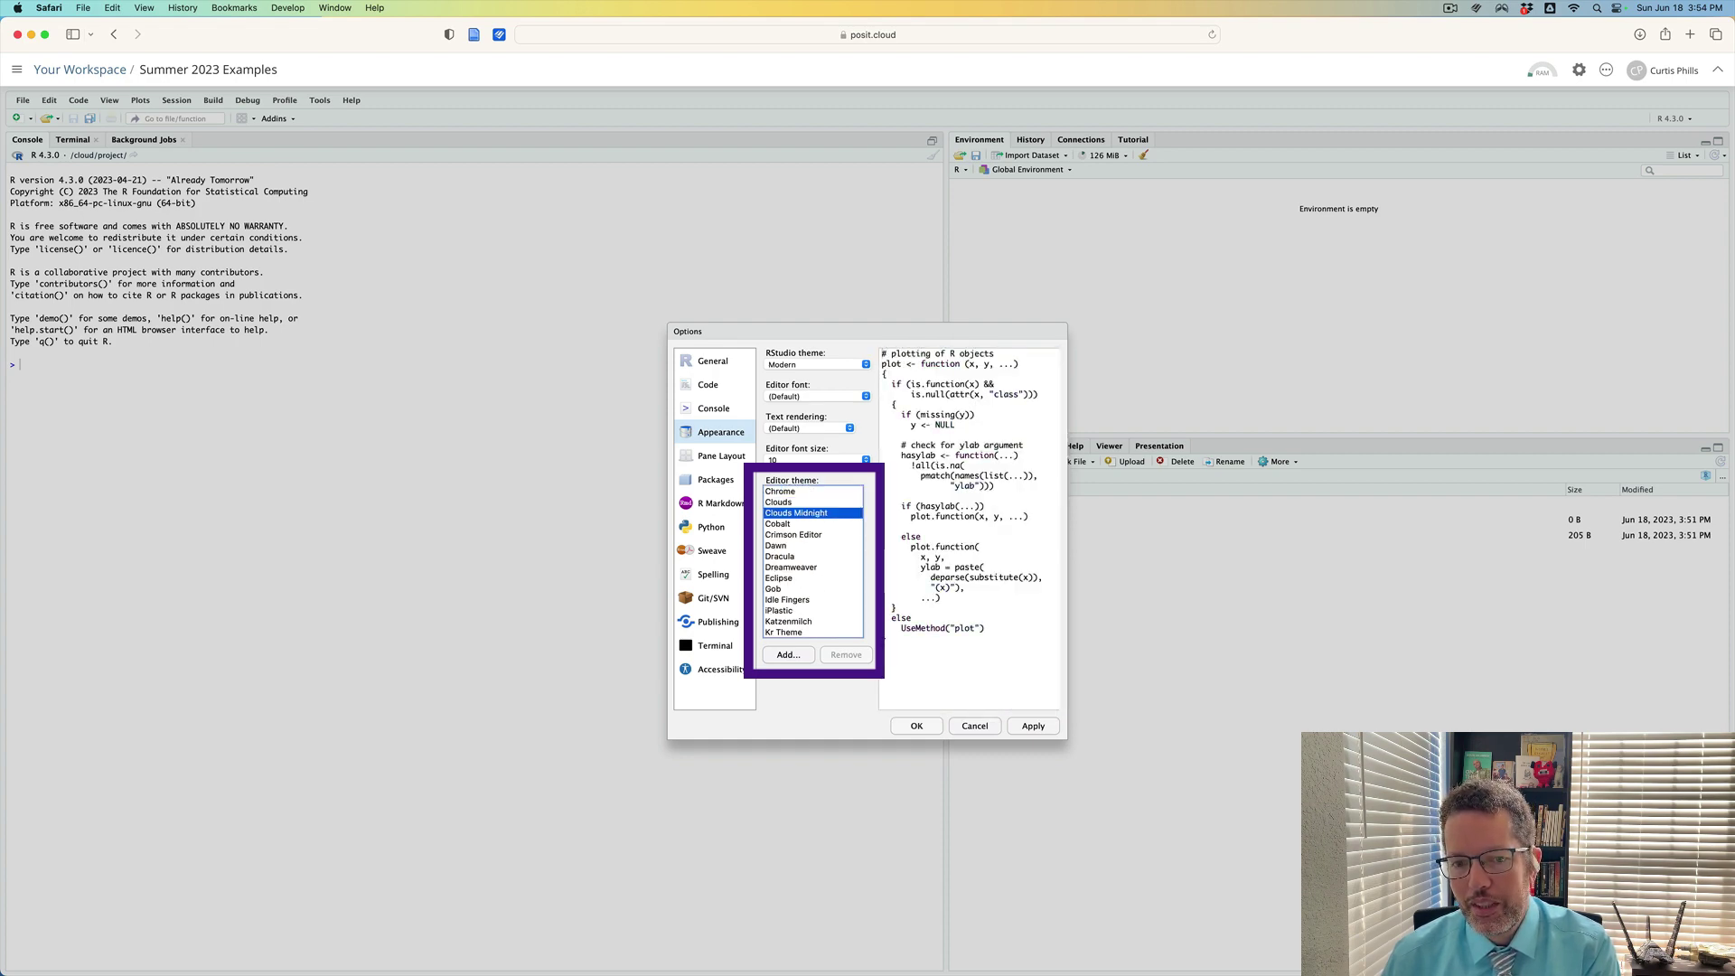
pyautogui.press('Down')
pyautogui.press('Down')
pyautogui.press('Up')
pyautogui.press('Up')
pyautogui.press('Down')
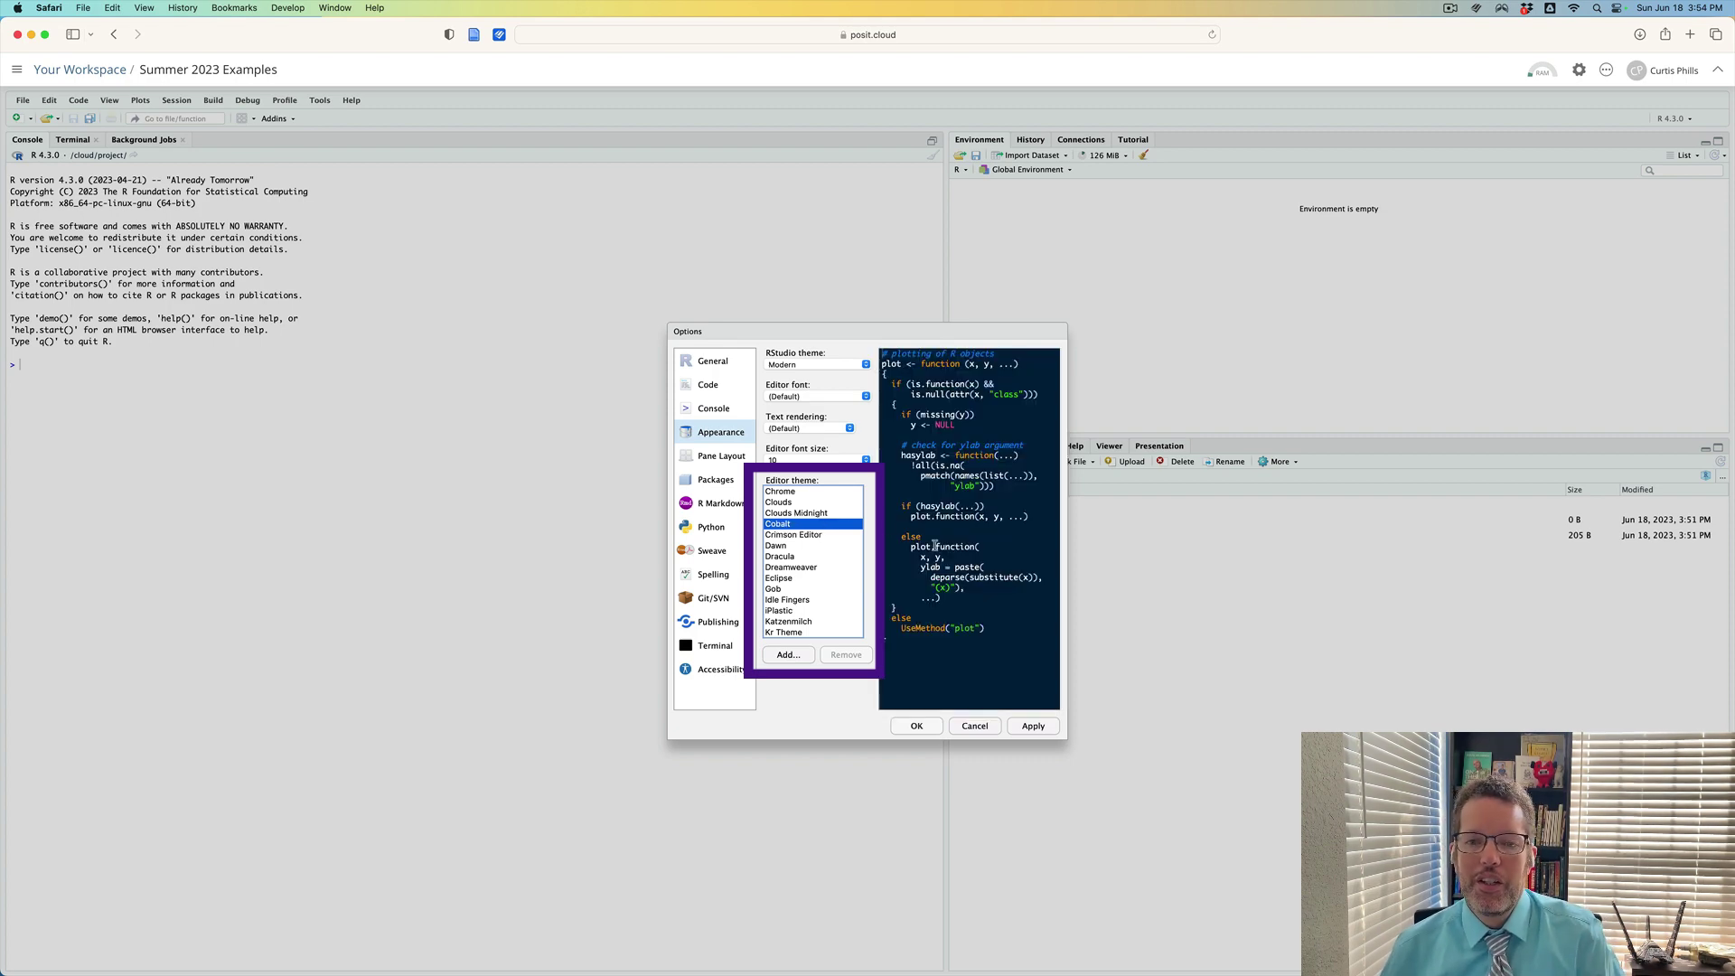
pyautogui.click(1033, 725)
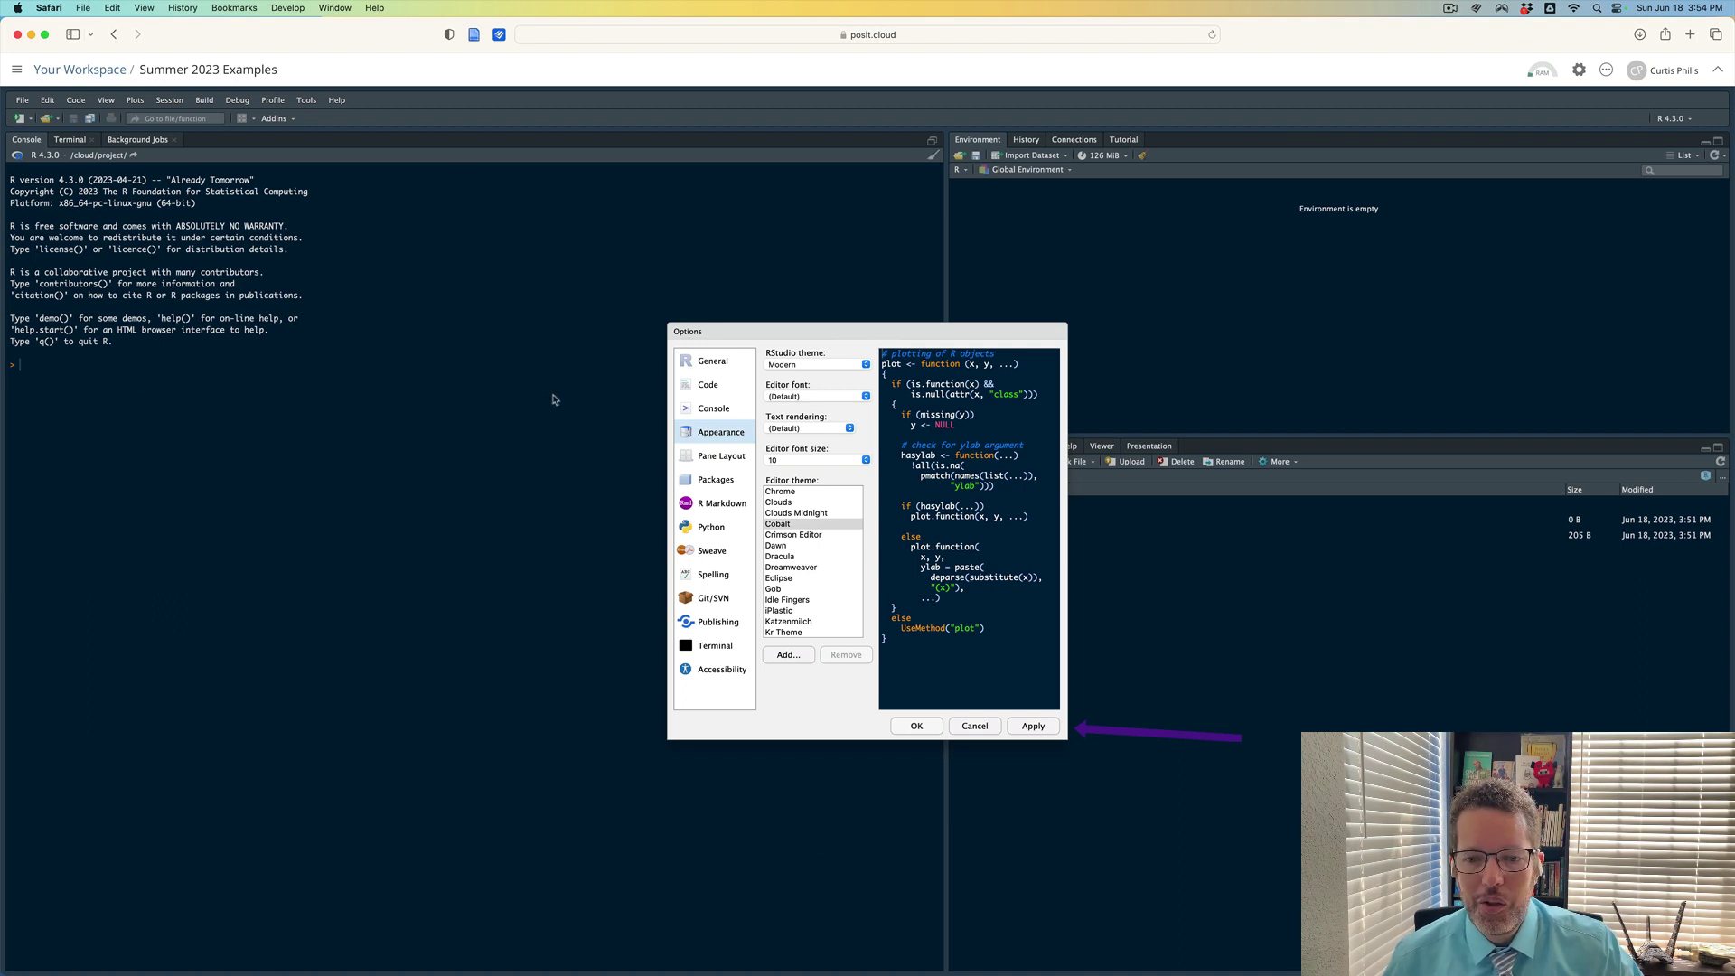
pyautogui.click(916, 728)
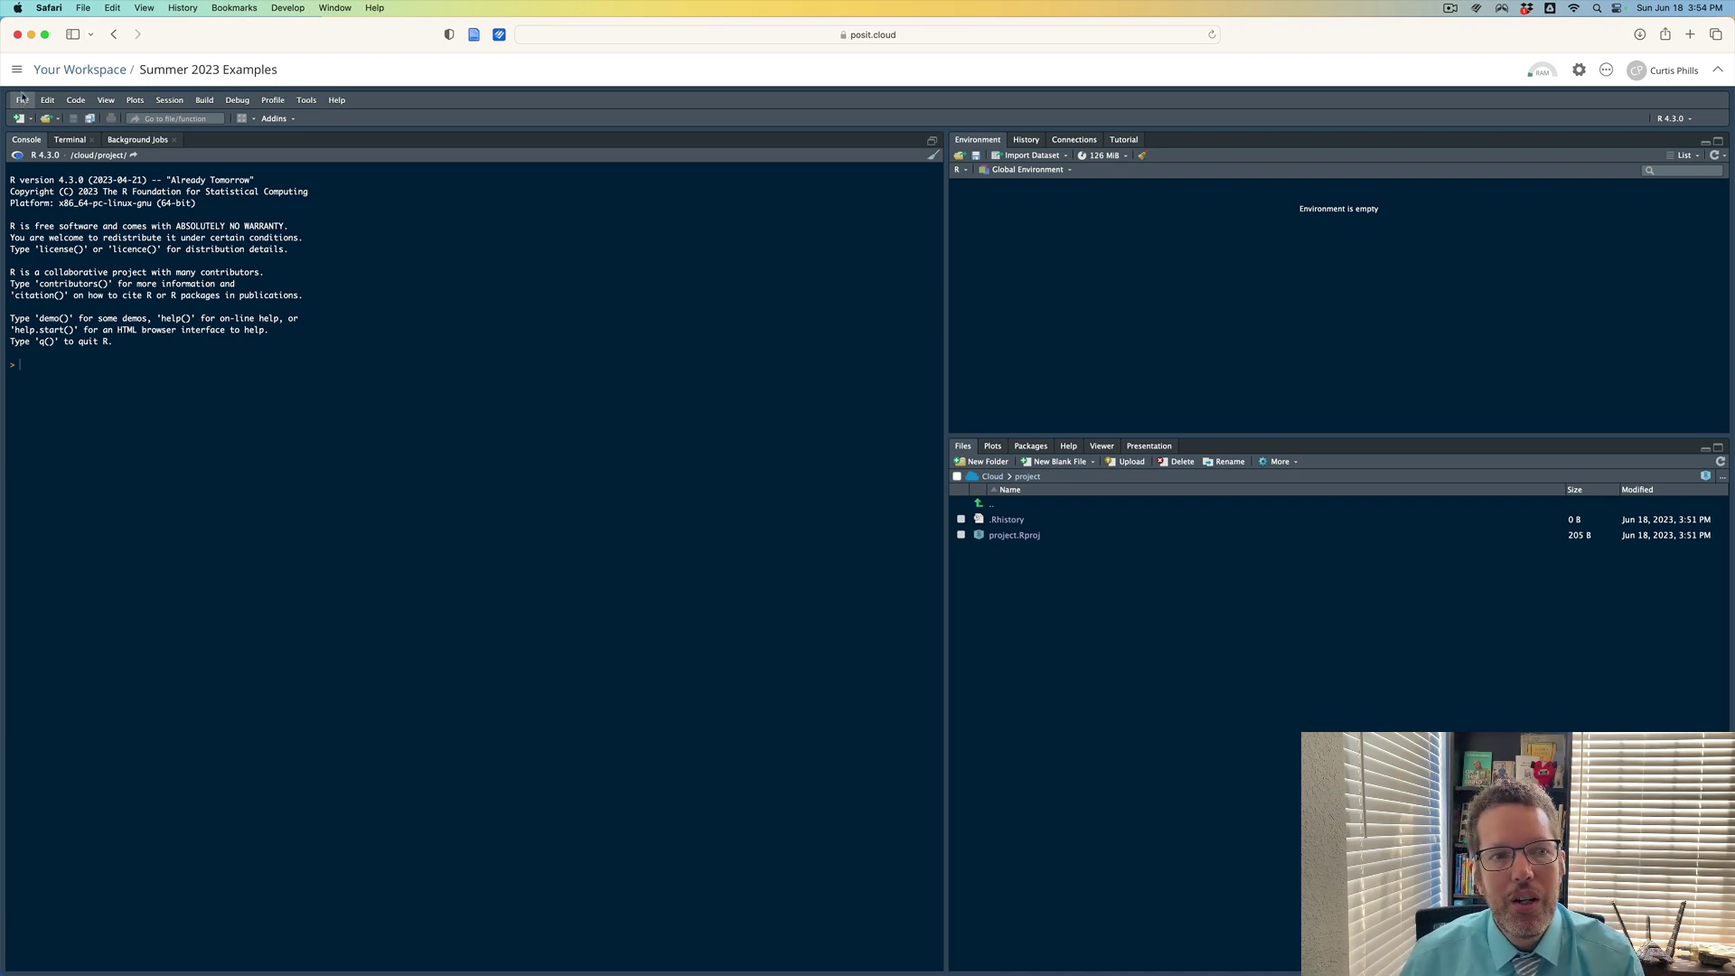
# Open the File menu to start a new file.
pyautogui.click(22, 103)
pyautogui.moveTo(47, 120)
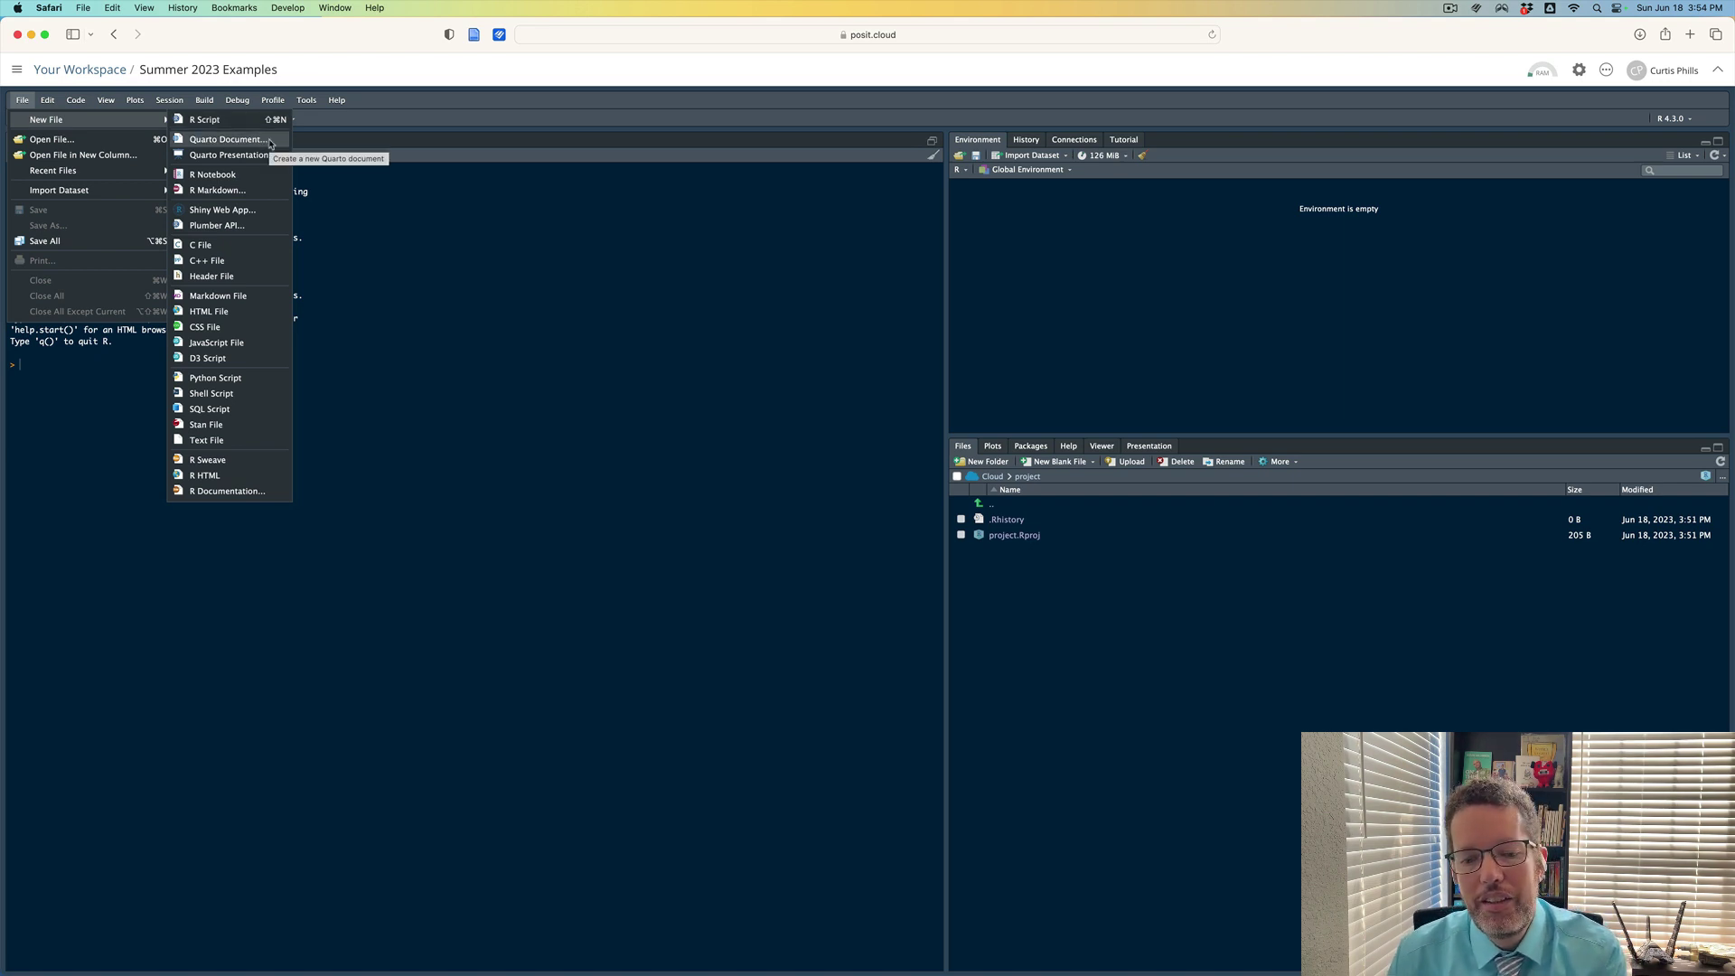
# Create an HTML Quarto document 'Introduce Yourself Assignment' by Dr. Phills, visual editor off.
pyautogui.click(269, 143)
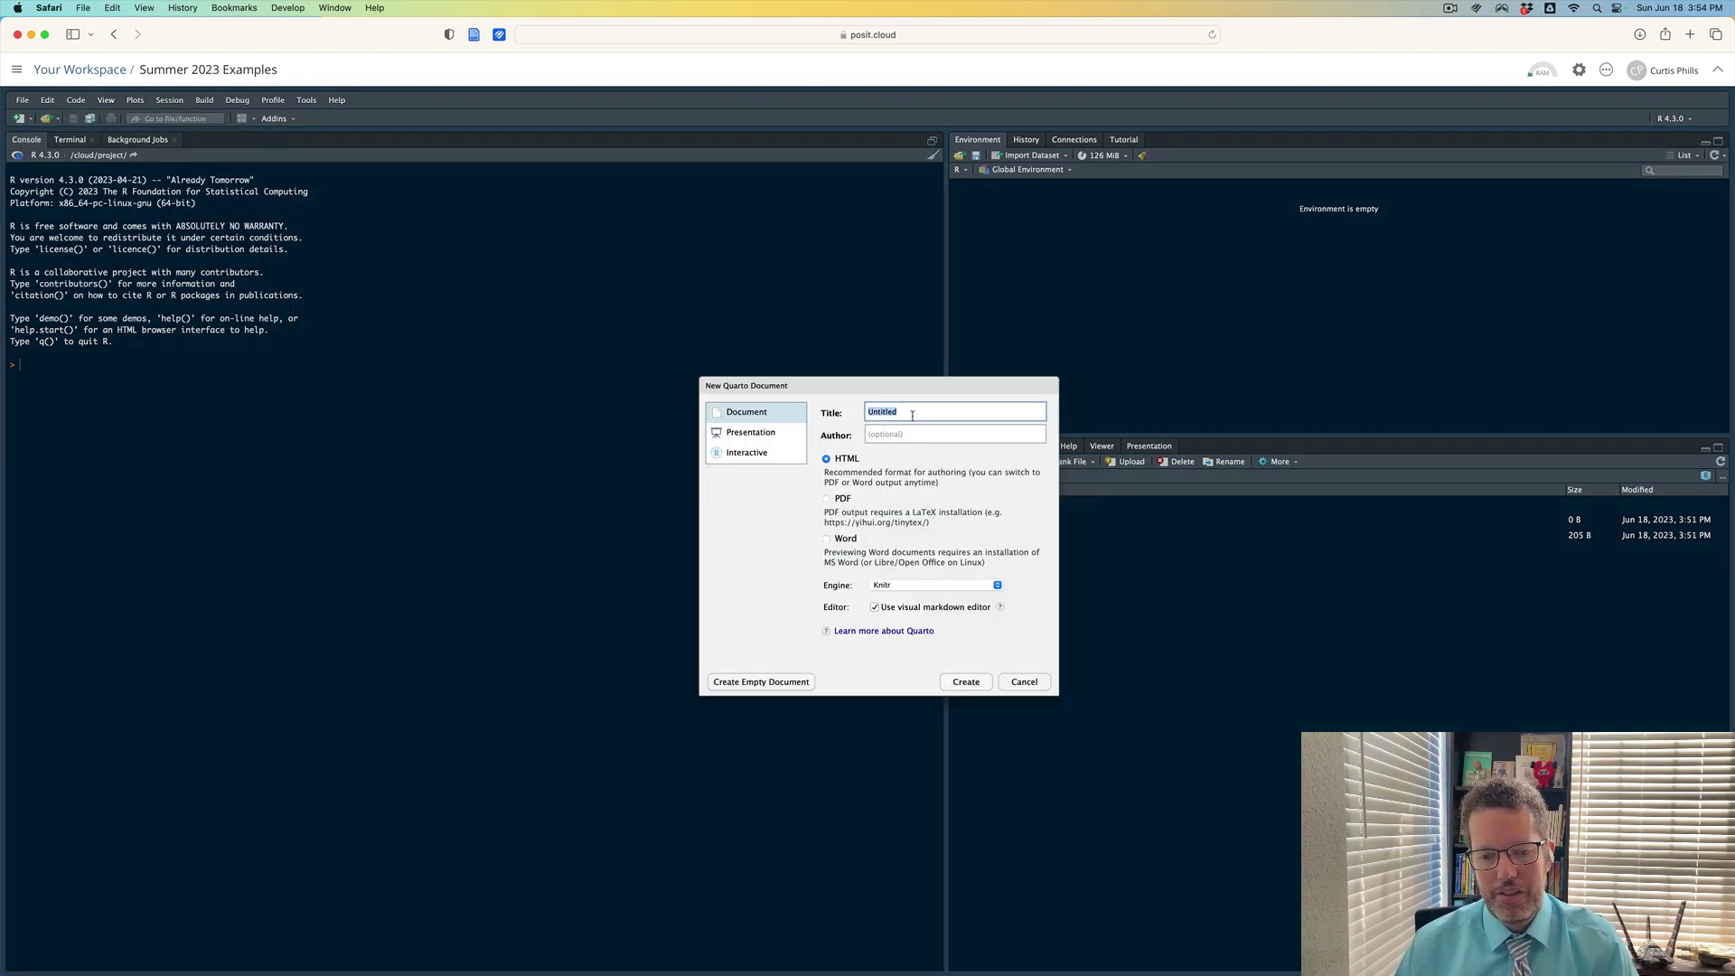
pyautogui.write('Introduce Yourself')
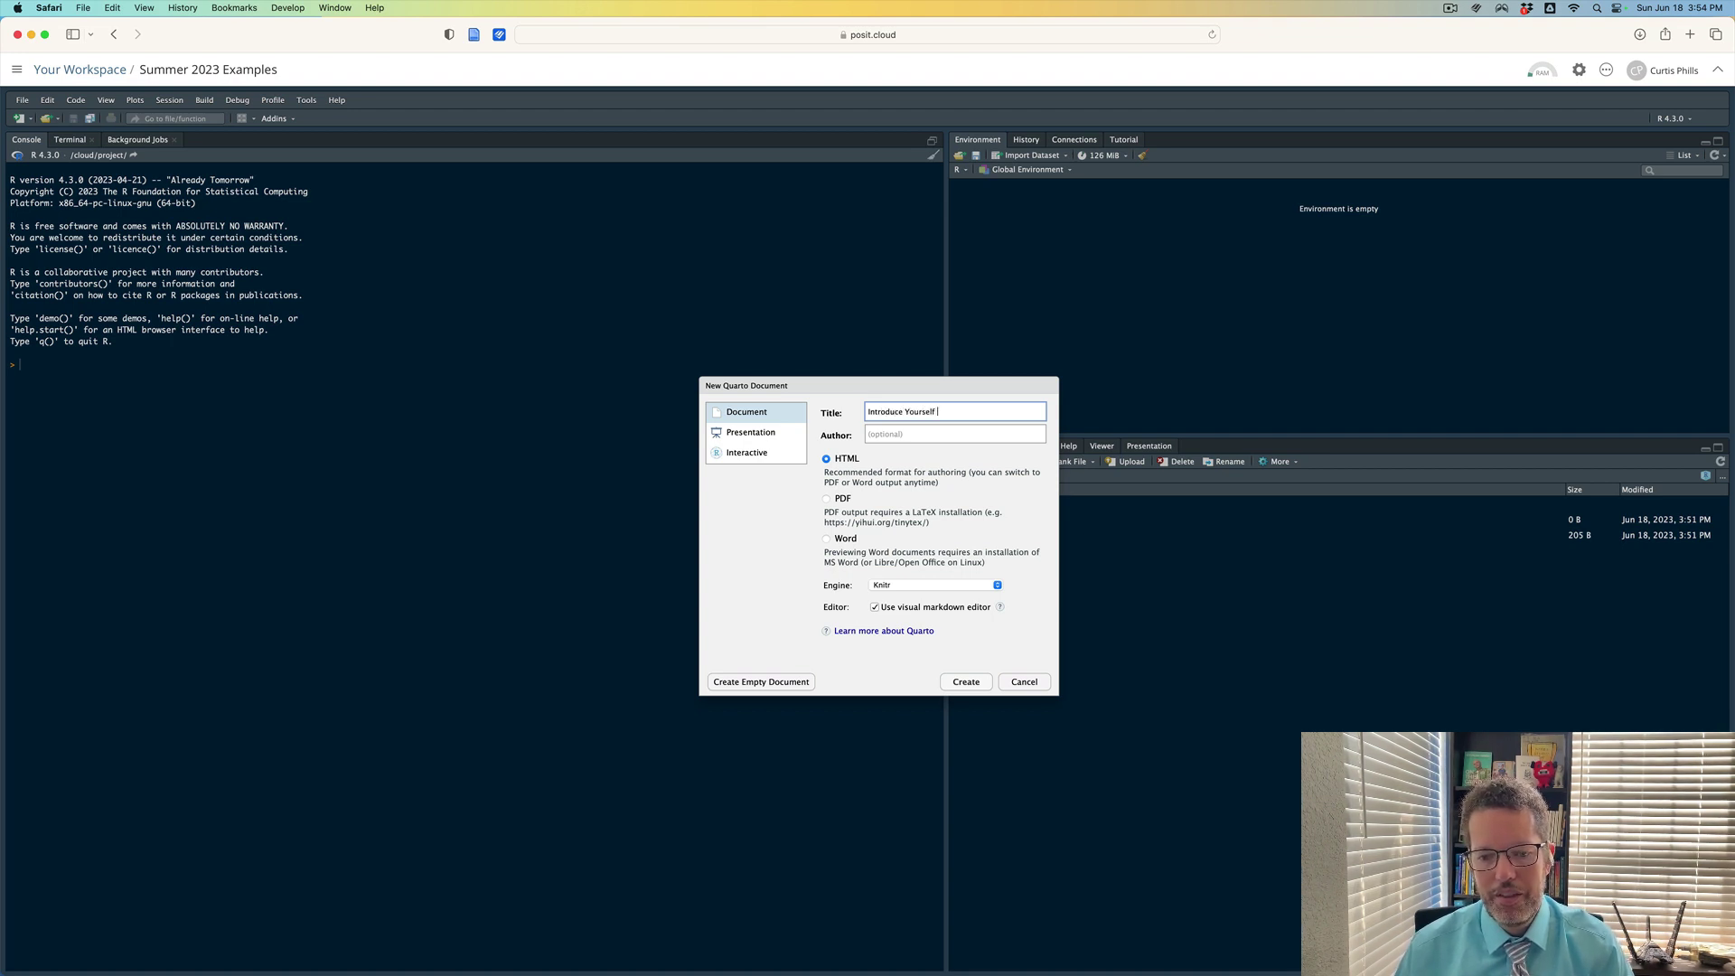
pyautogui.write(' Assig')
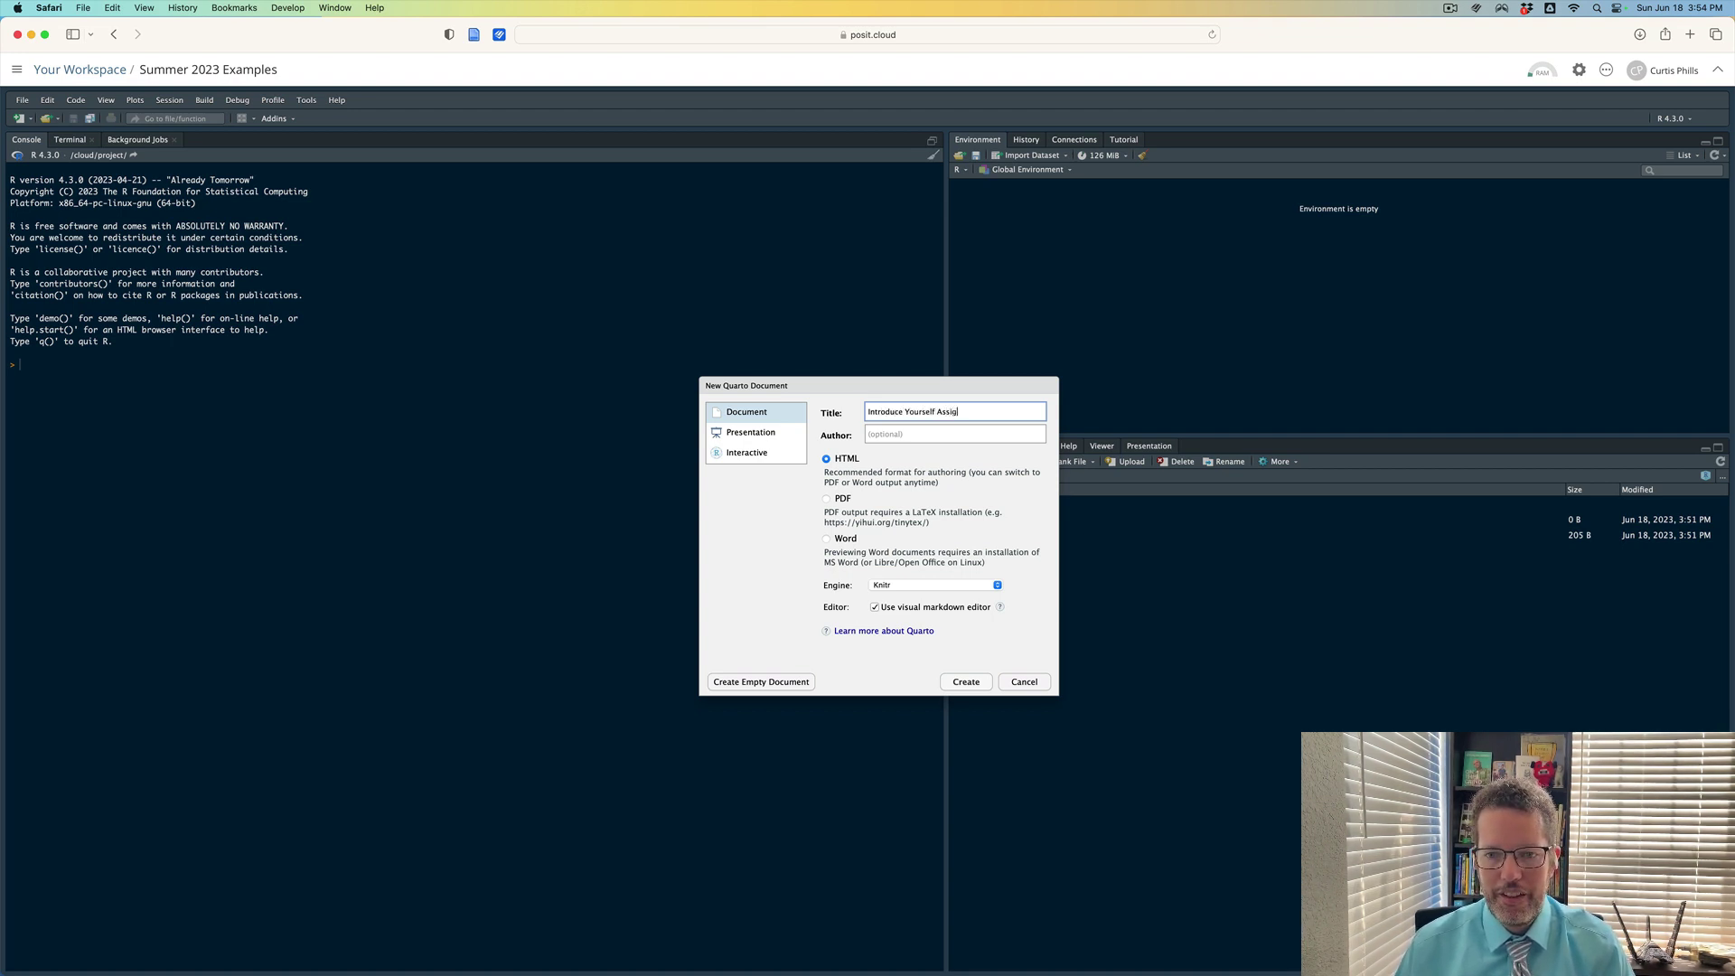
pyautogui.write('nment')
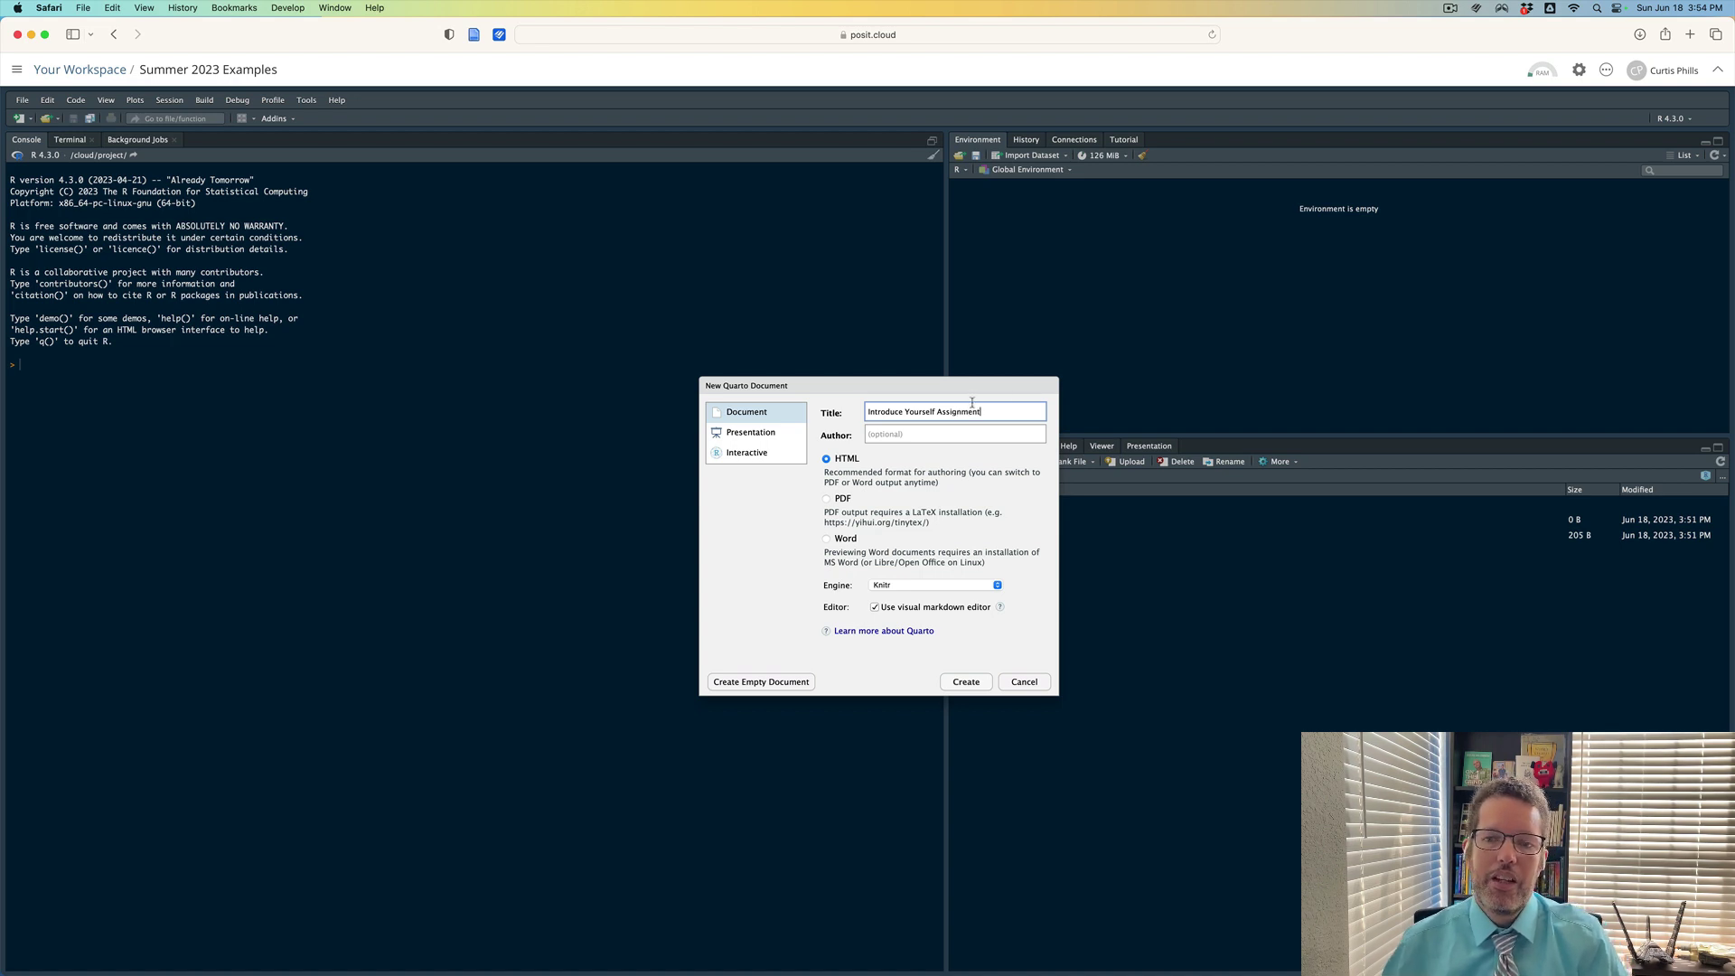
pyautogui.click(984, 434)
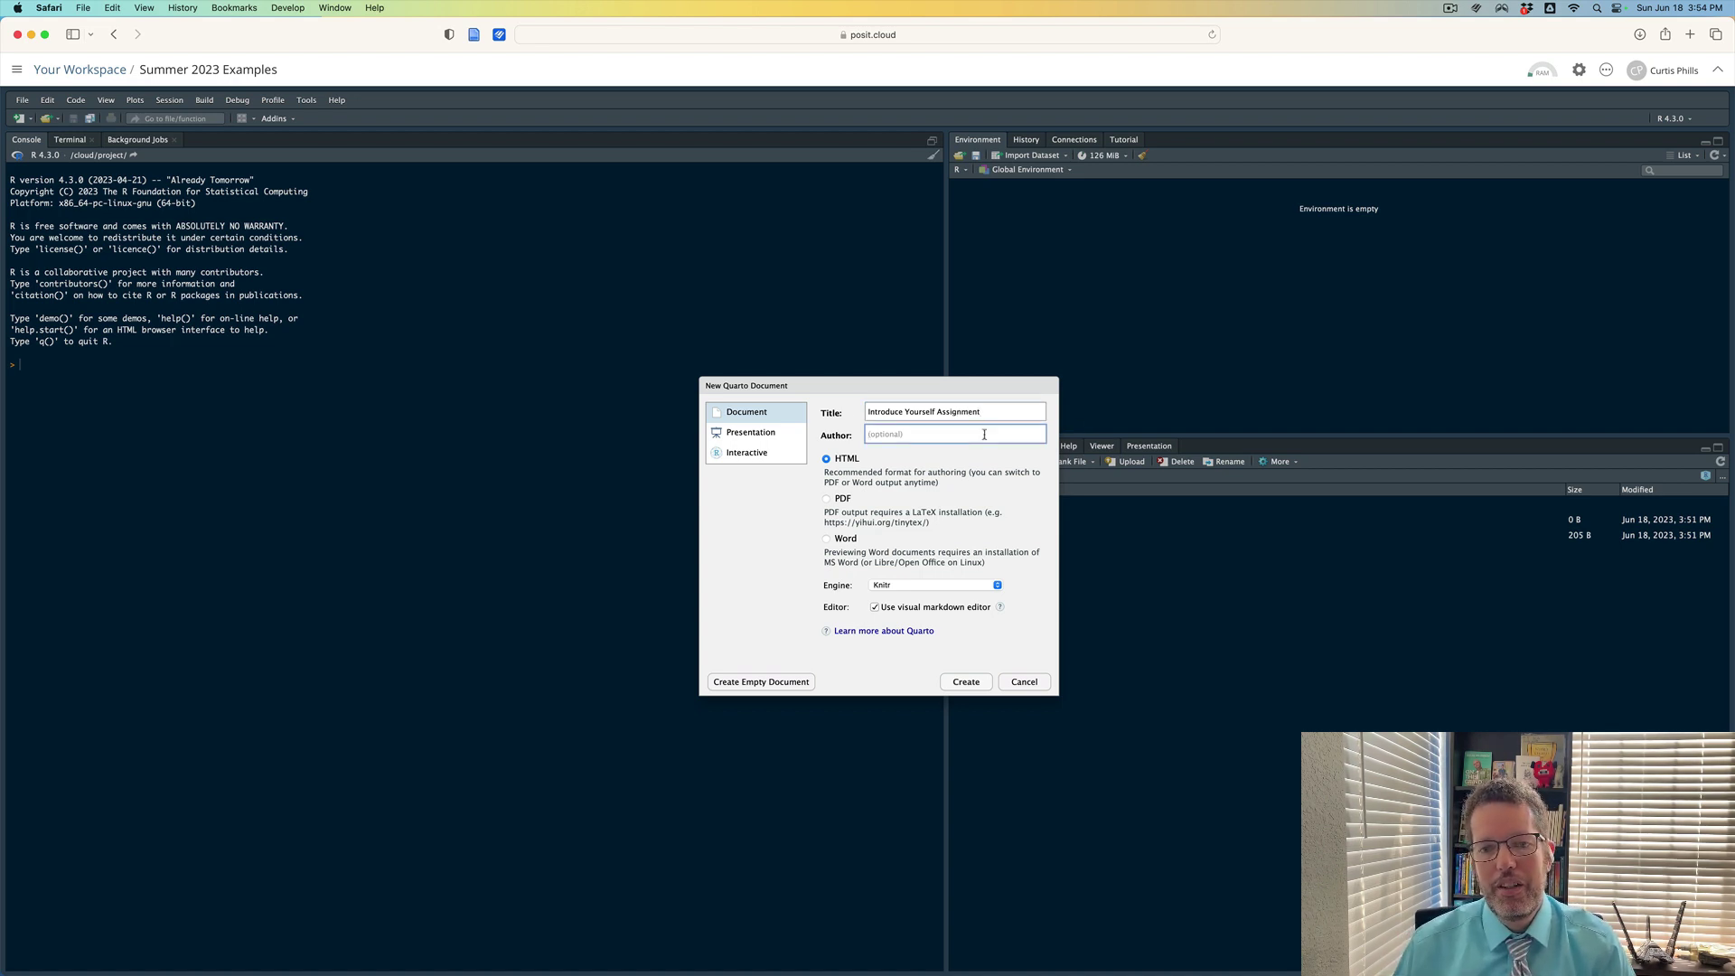
pyautogui.write('Dr. Phills')
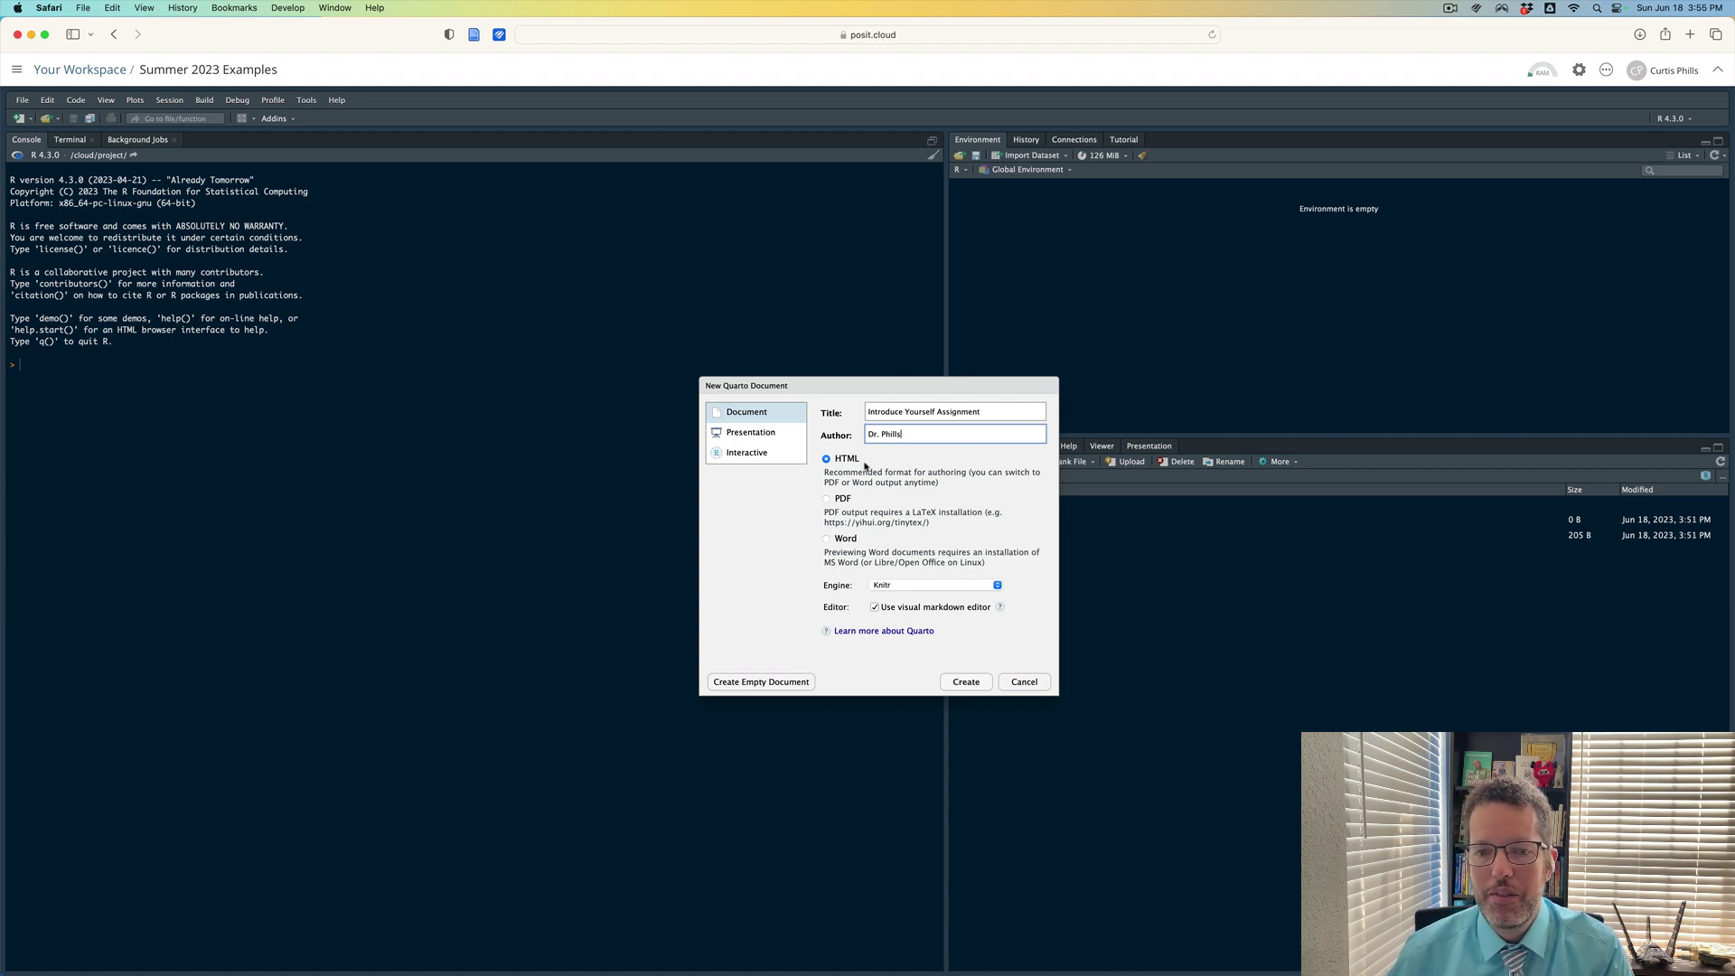
pyautogui.click(875, 607)
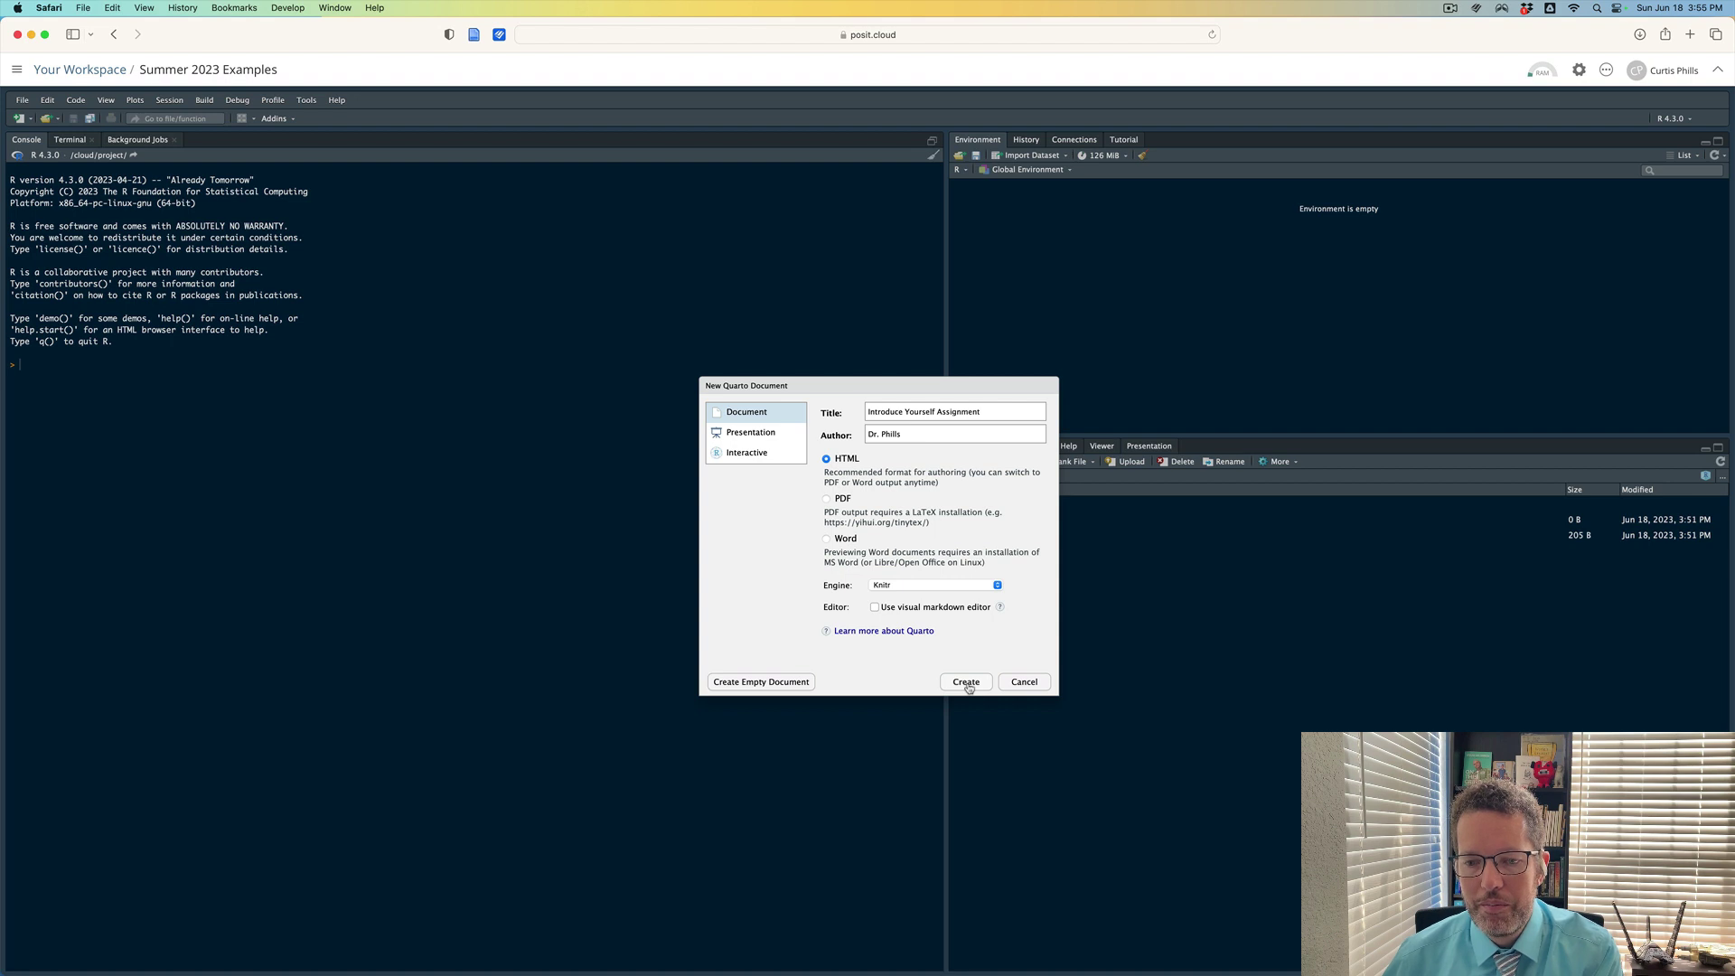
pyautogui.click(966, 684)
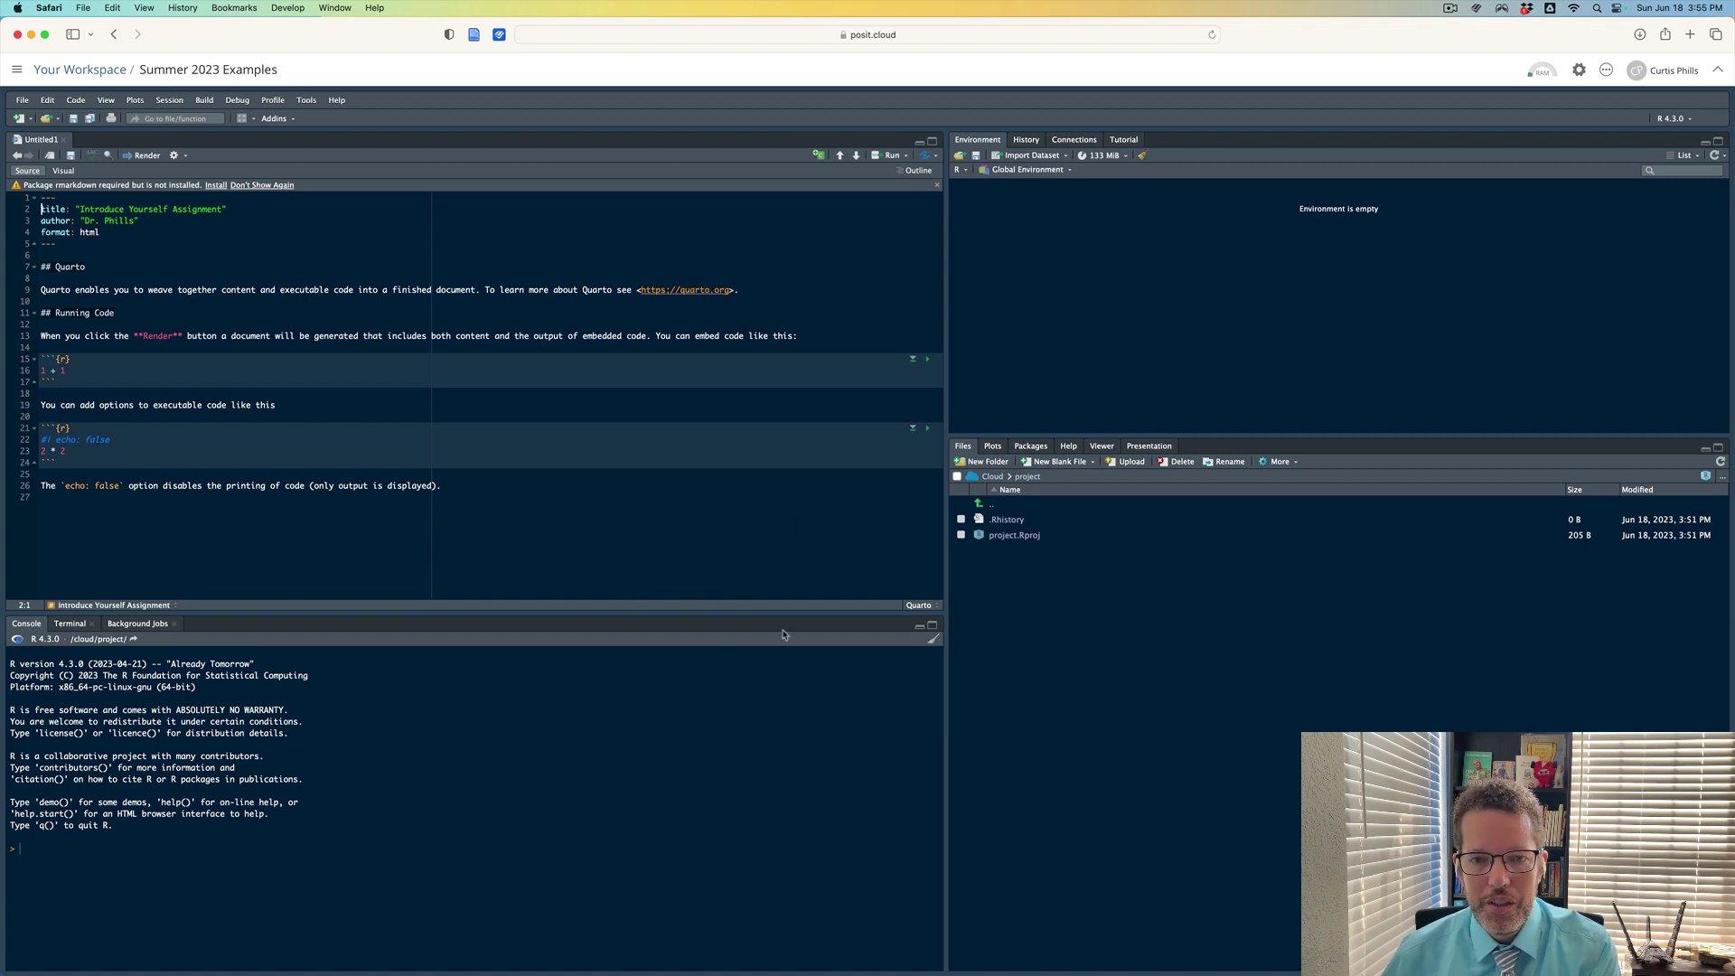
# Collapse the console and install the missing rmarkdown package.
pyautogui.click(919, 625)
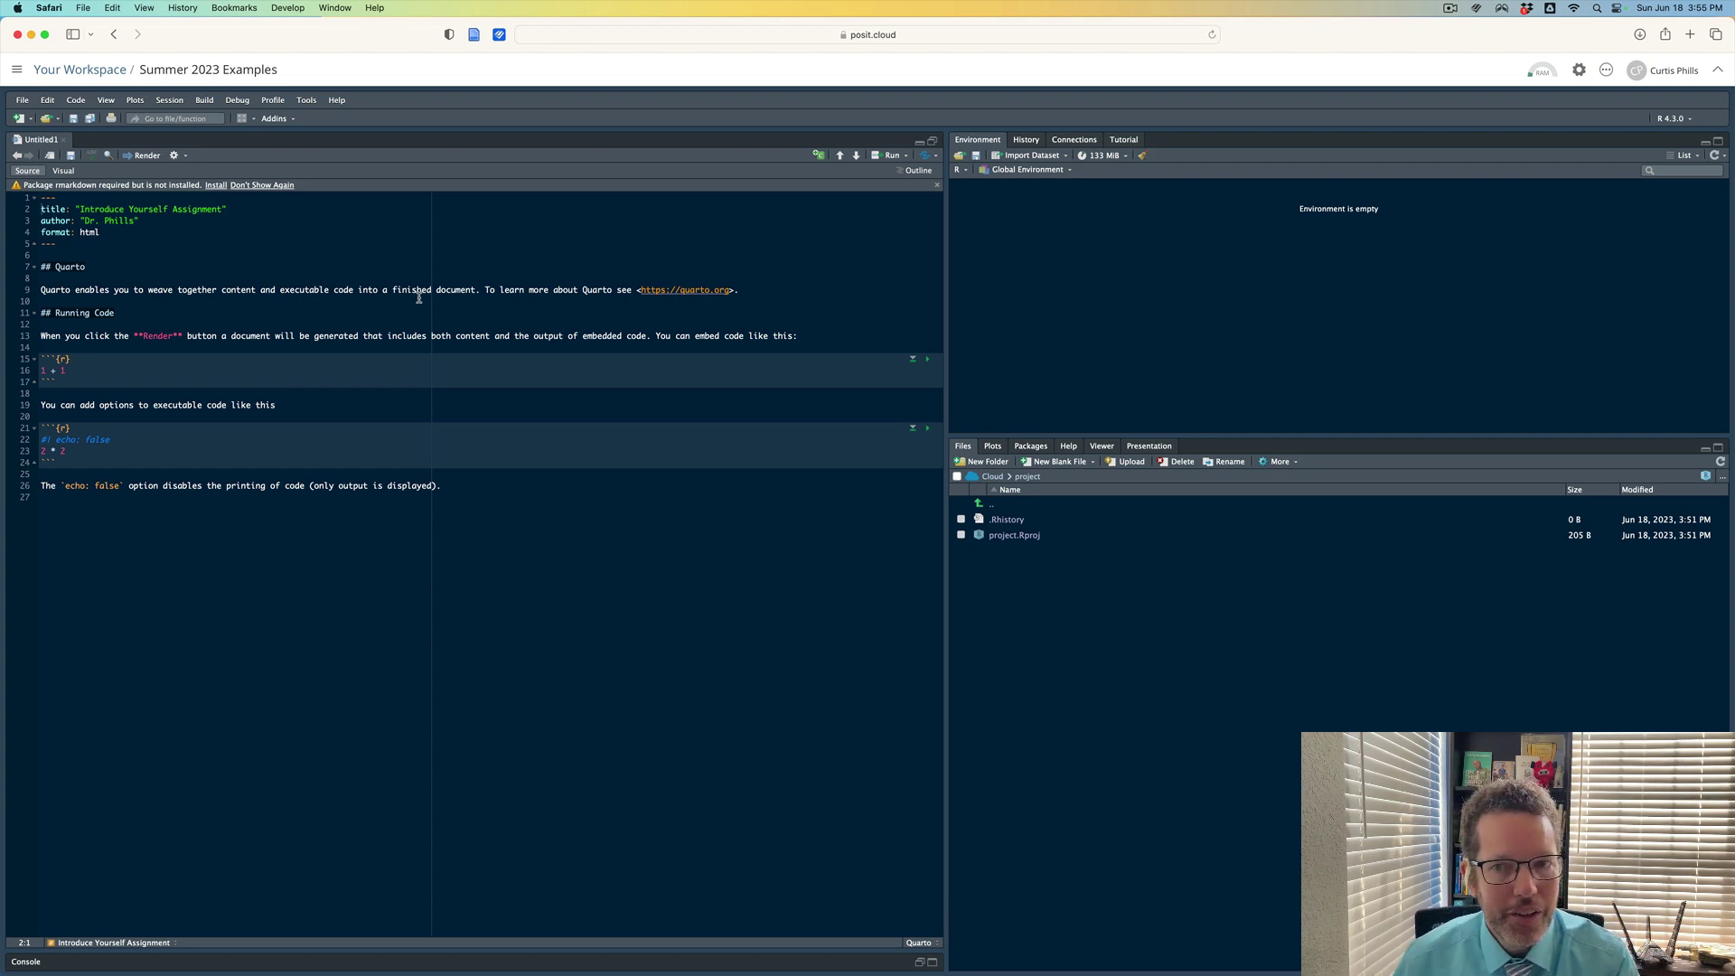
pyautogui.click(215, 187)
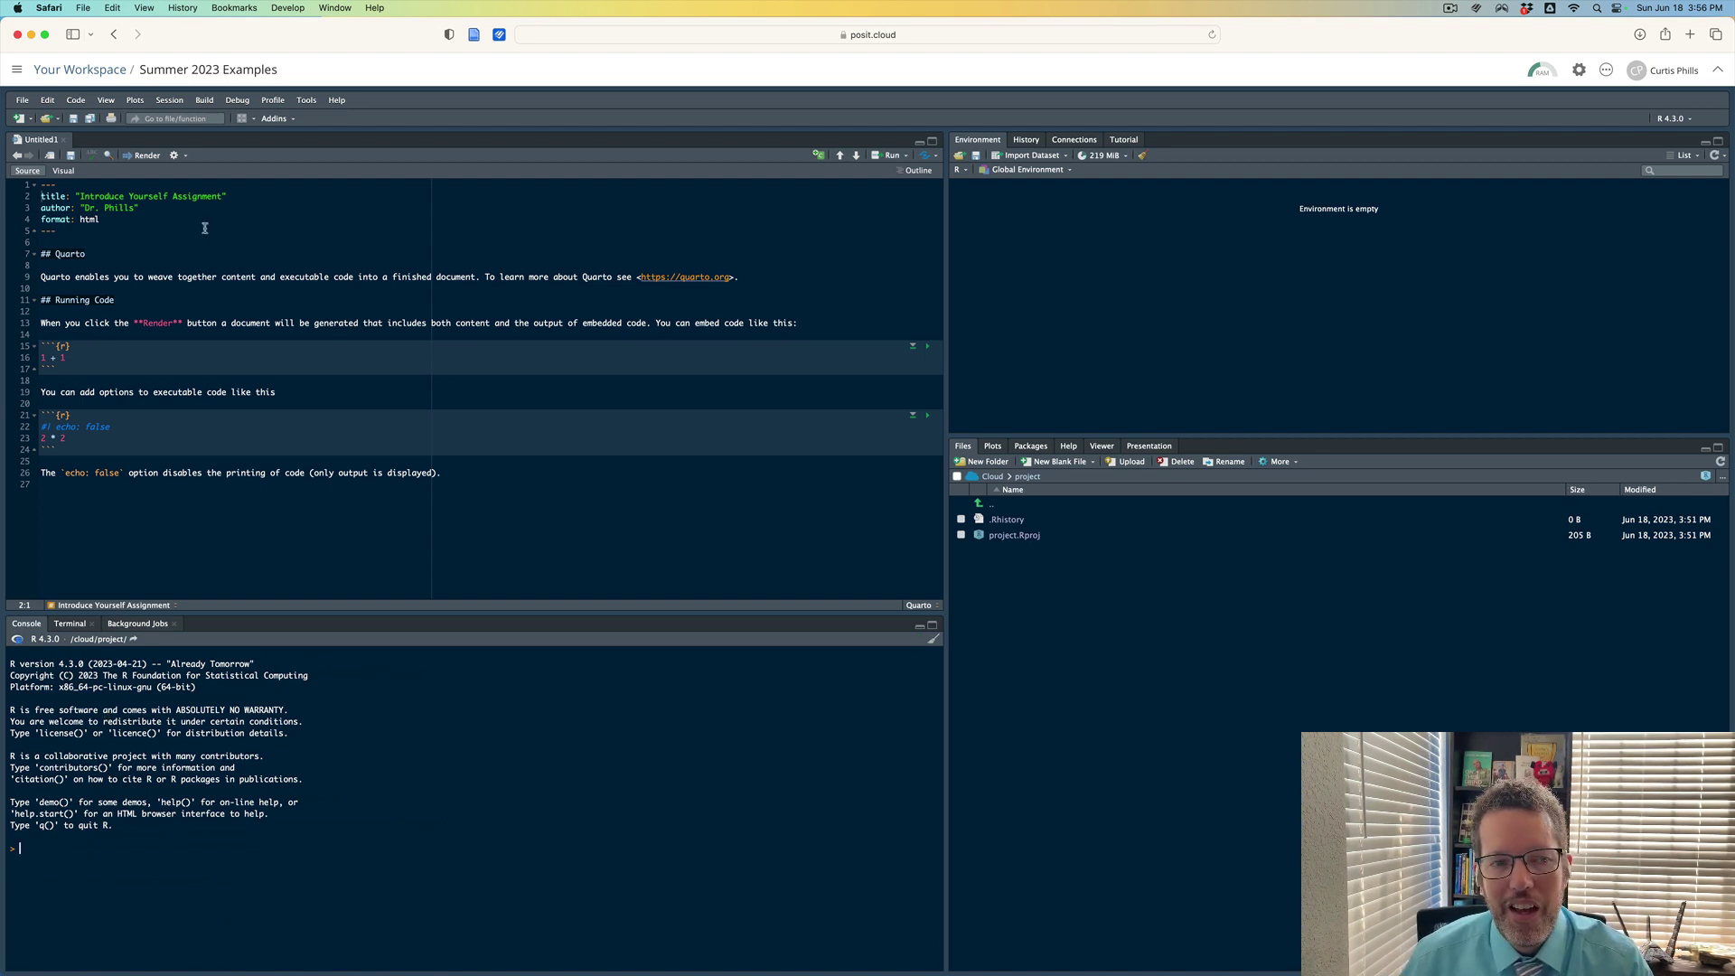
# Collapse the console and highlight the YAML title, author and format lines.
pyautogui.click(920, 625)
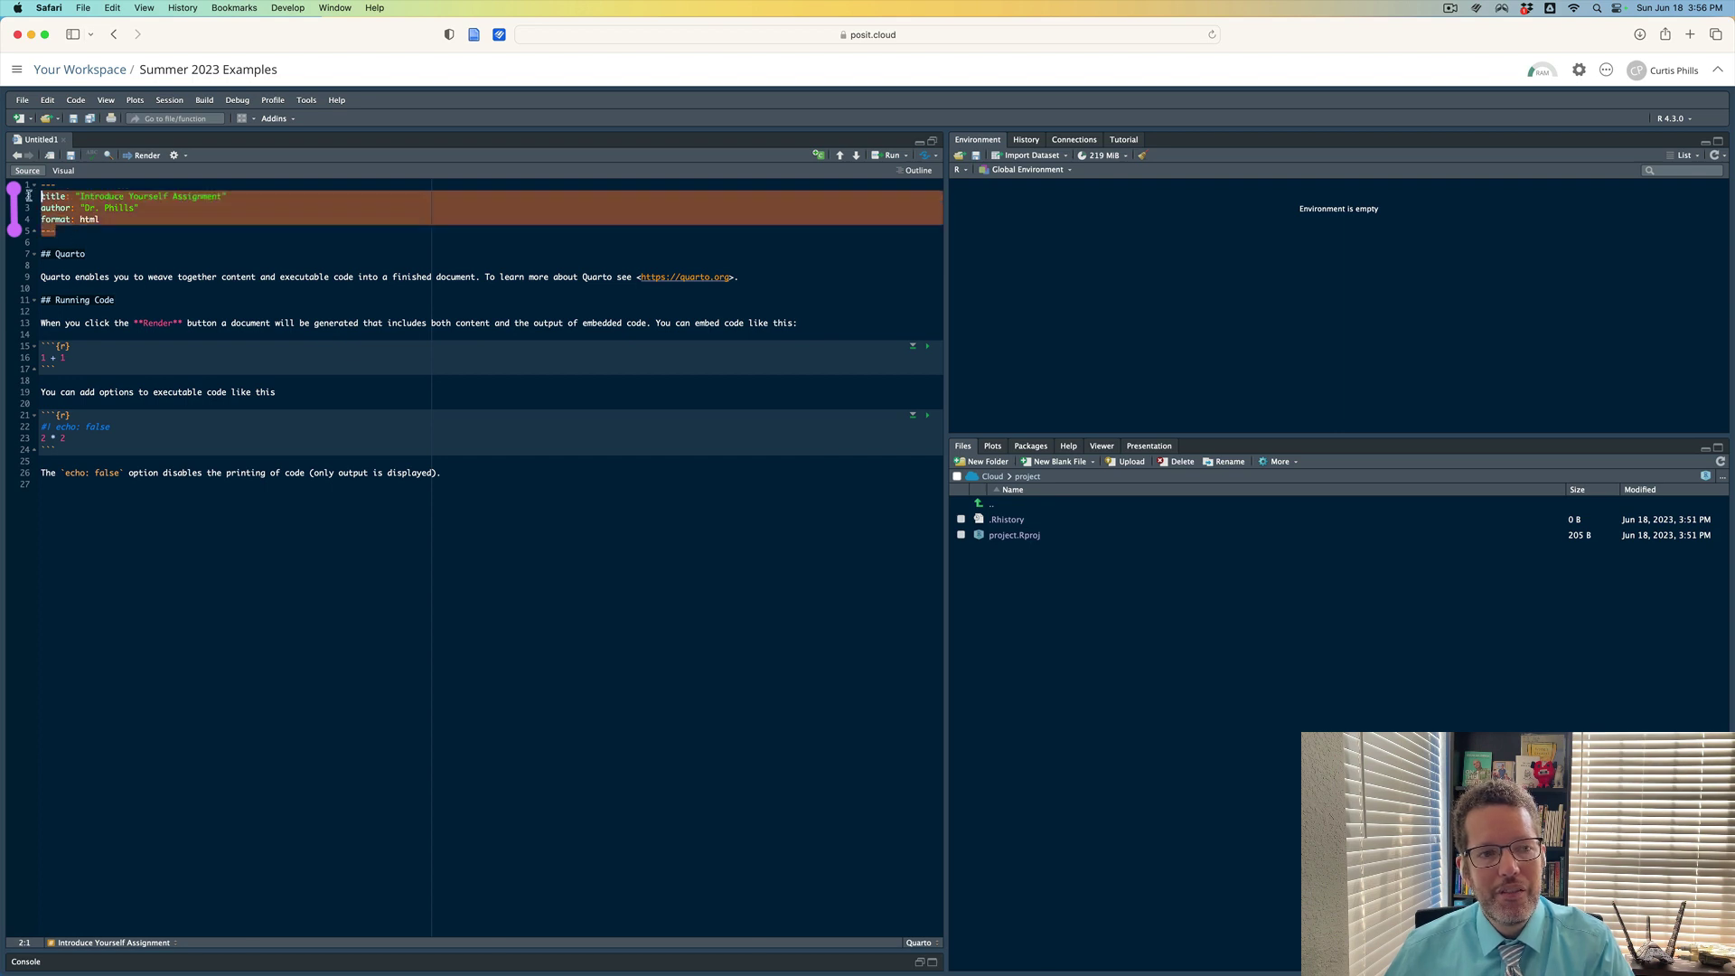
pyautogui.moveTo(78, 235); pyautogui.dragTo(27, 184)
pyautogui.click(71, 185)
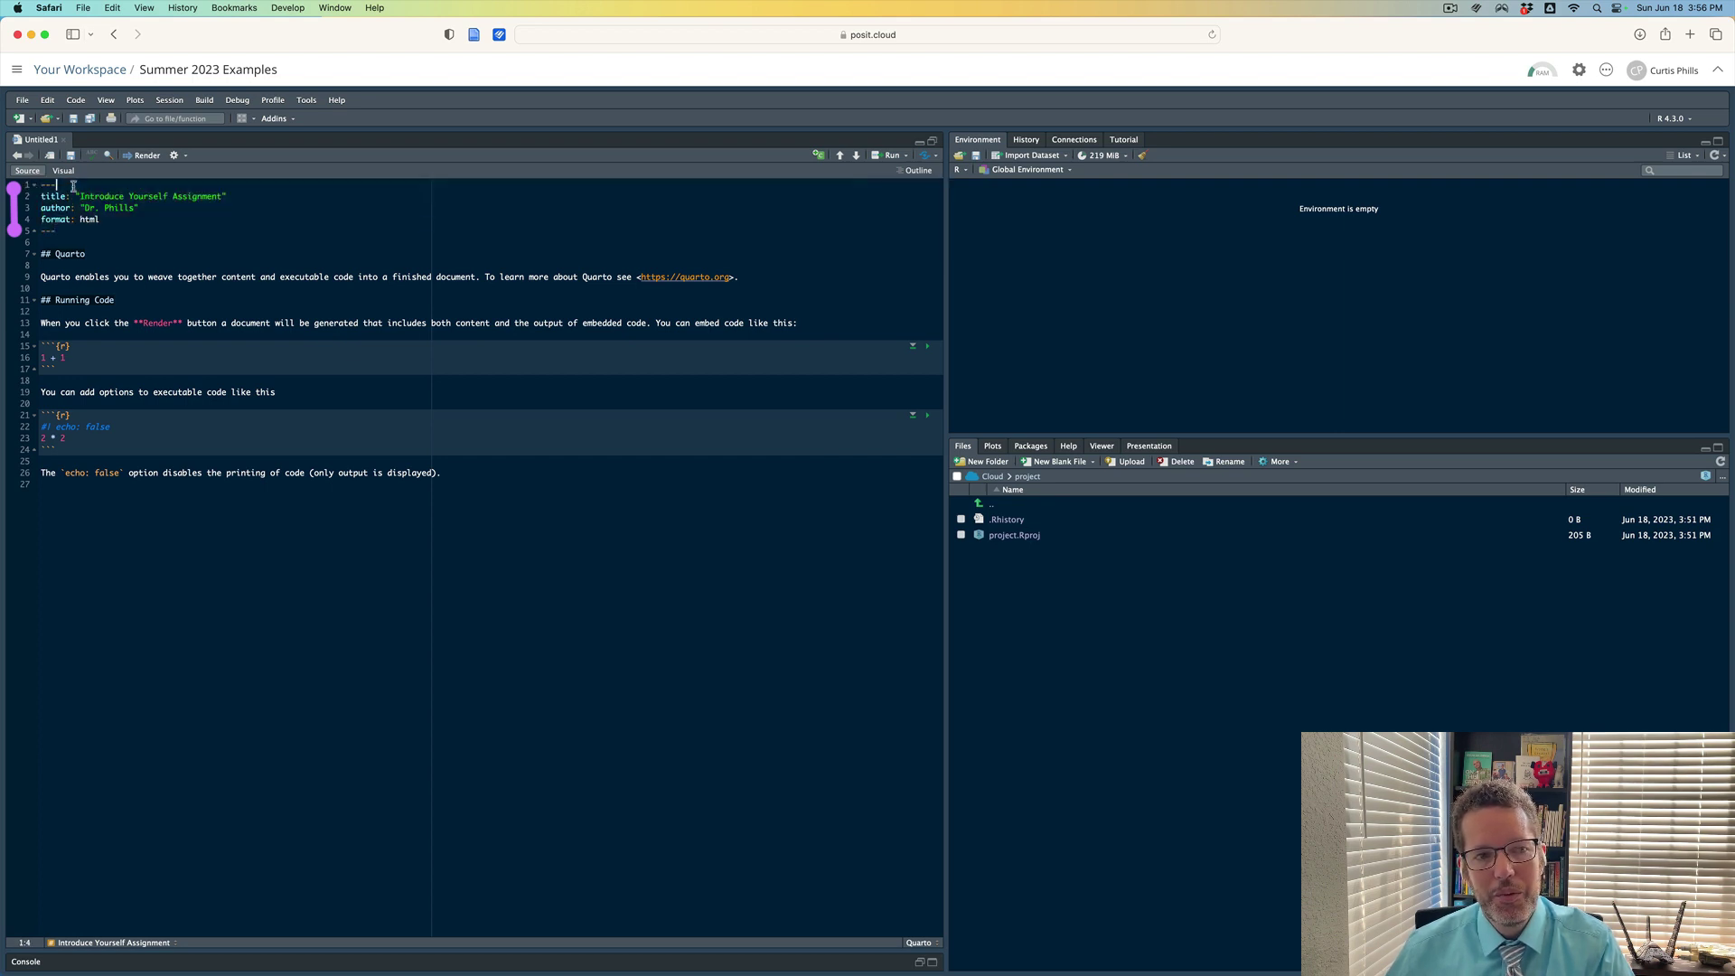
pyautogui.click(137, 221)
pyautogui.moveTo(137, 220); pyautogui.dragTo(41, 199)
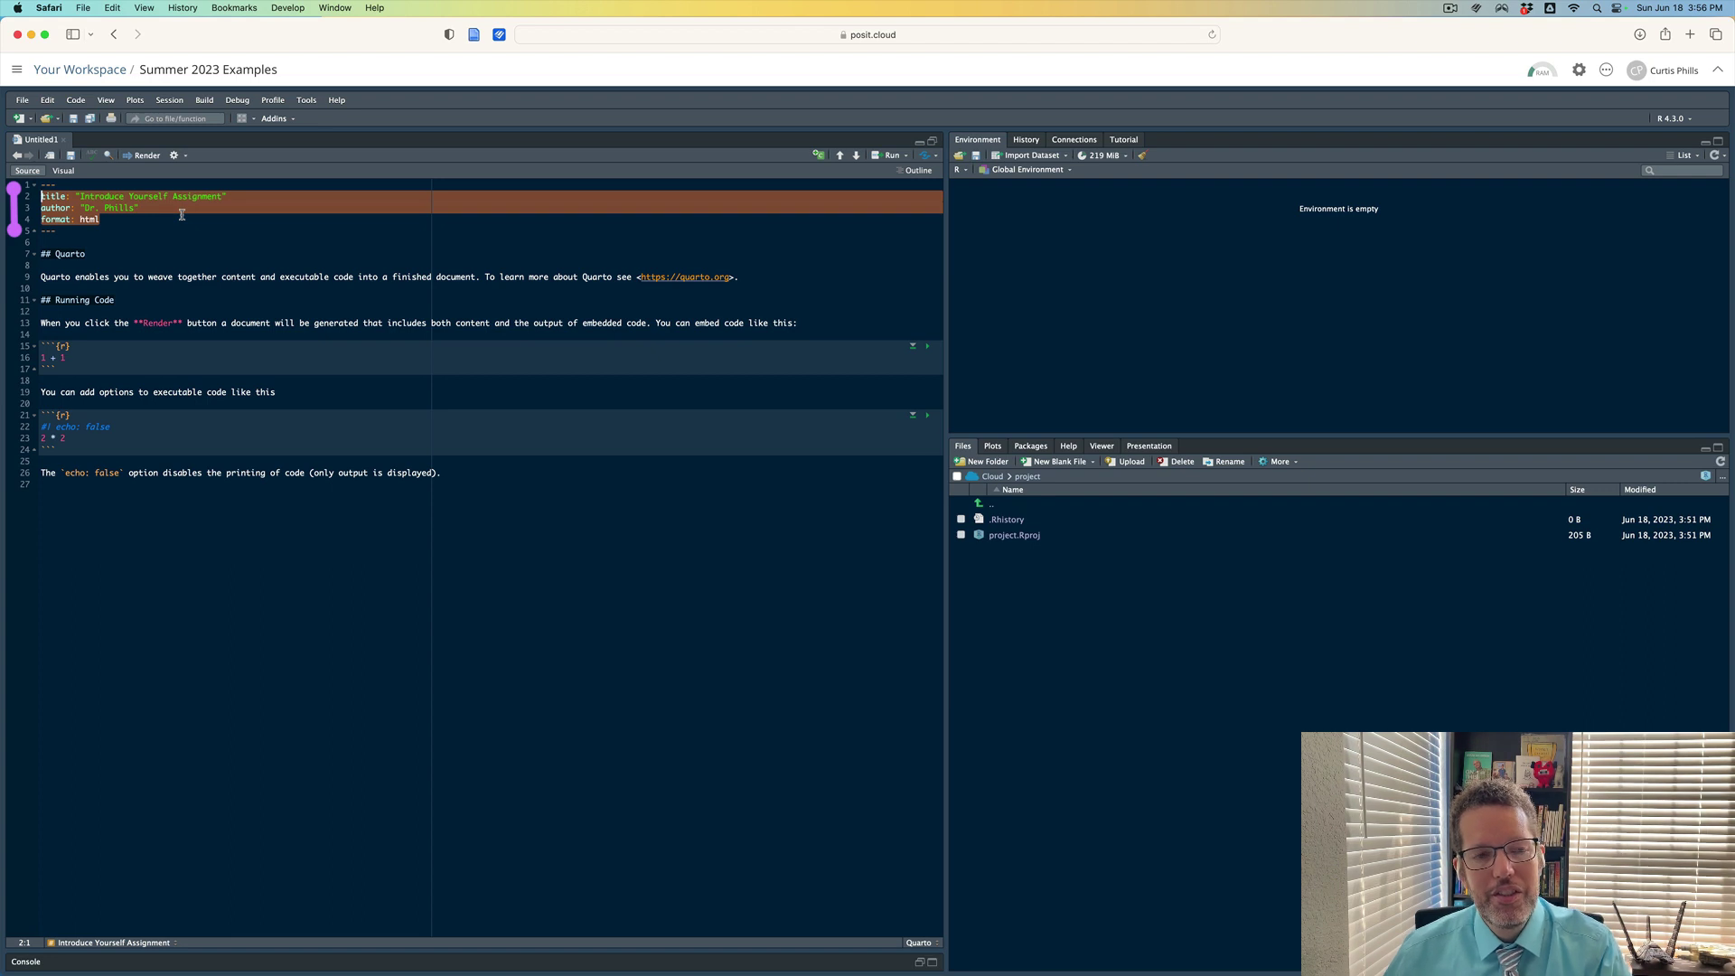
pyautogui.click(83, 197)
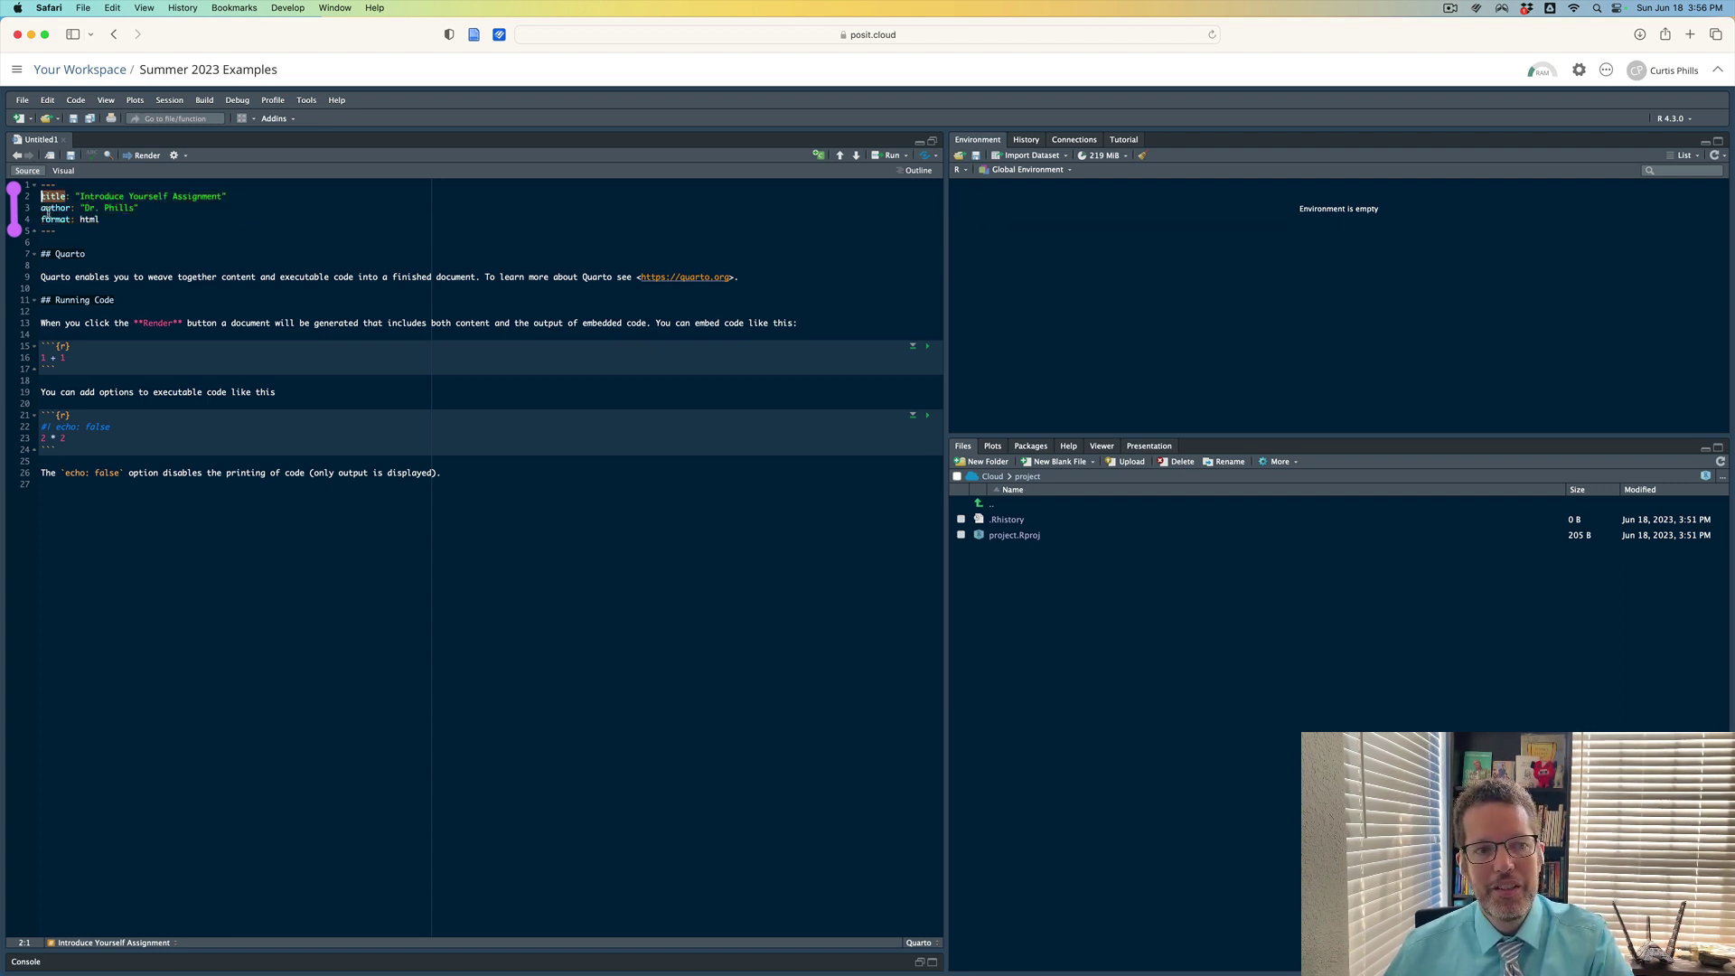
# Point out the author and format lines, then move to the line below the header.
pyautogui.click(43, 208)
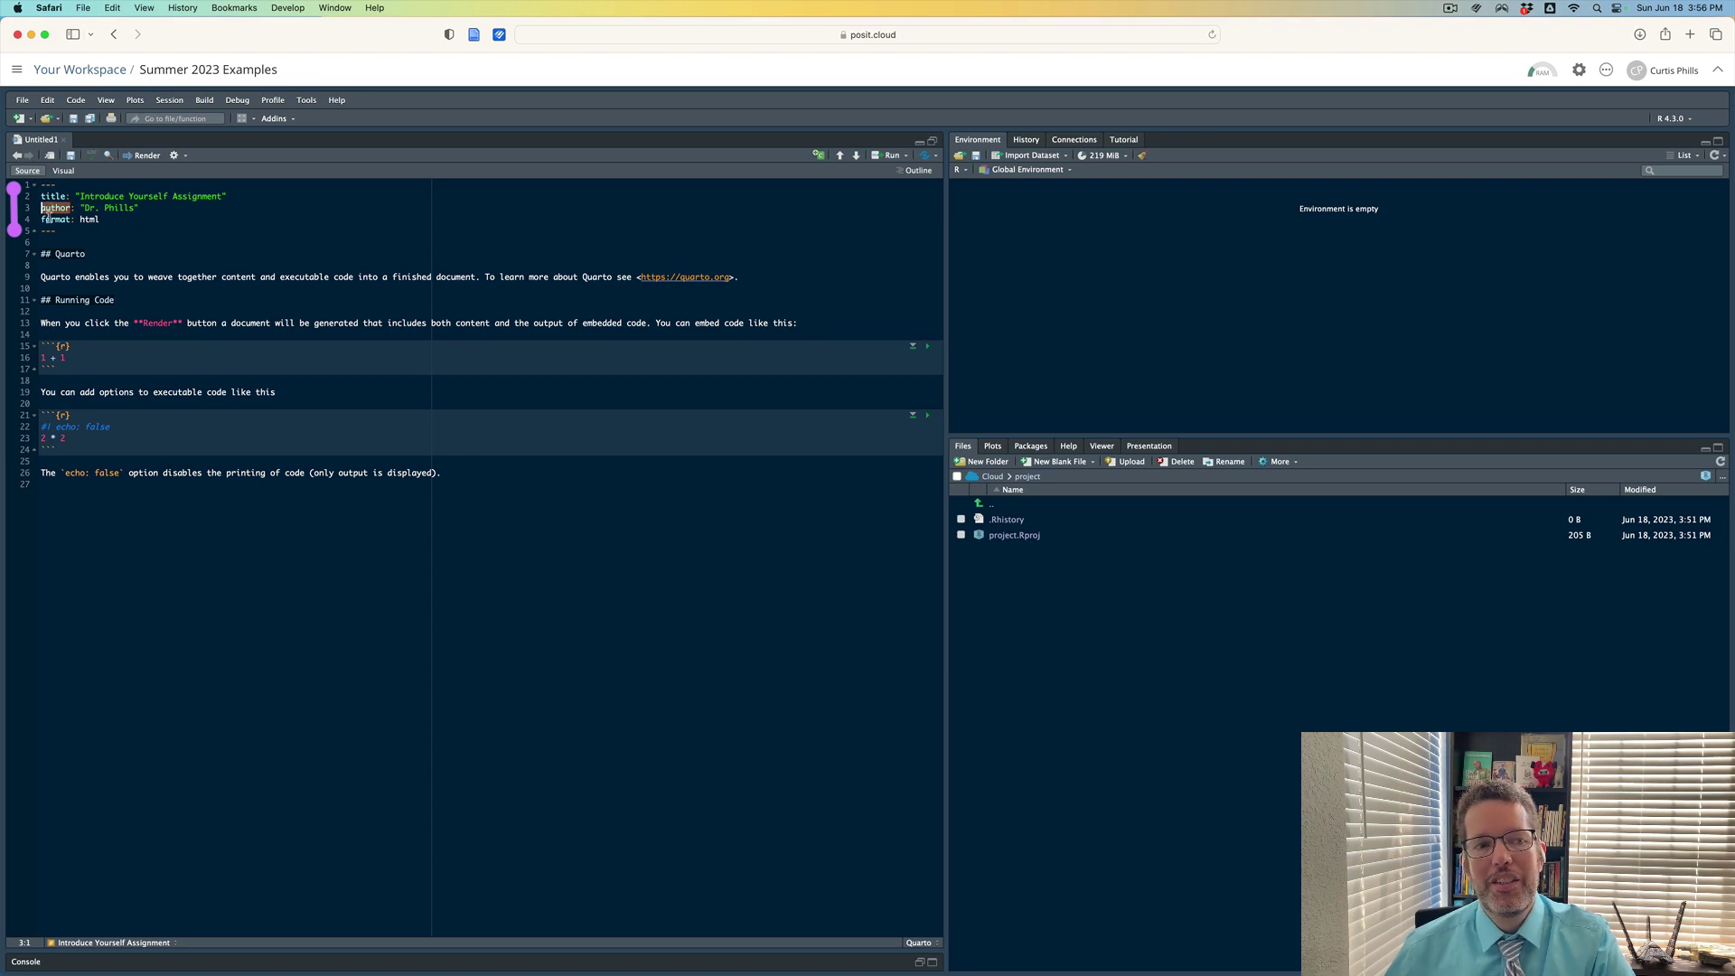
pyautogui.click(42, 218)
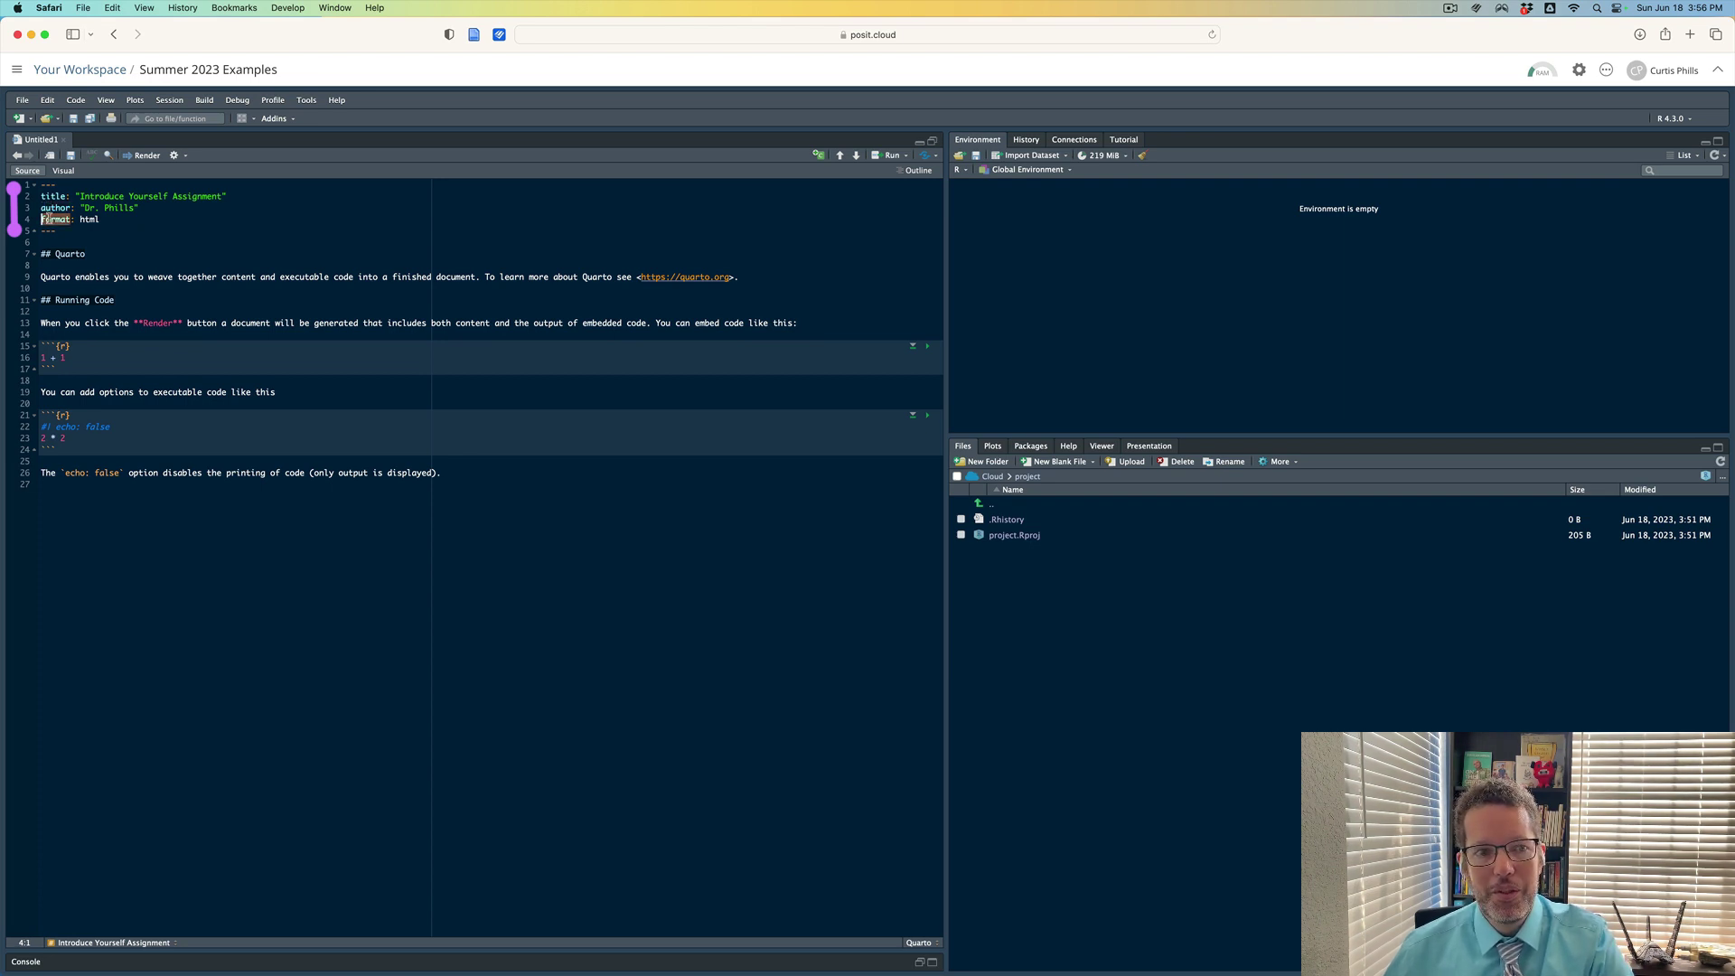
pyautogui.click(115, 221)
pyautogui.moveTo(68, 233); pyautogui.dragTo(30, 184)
pyautogui.click(85, 237)
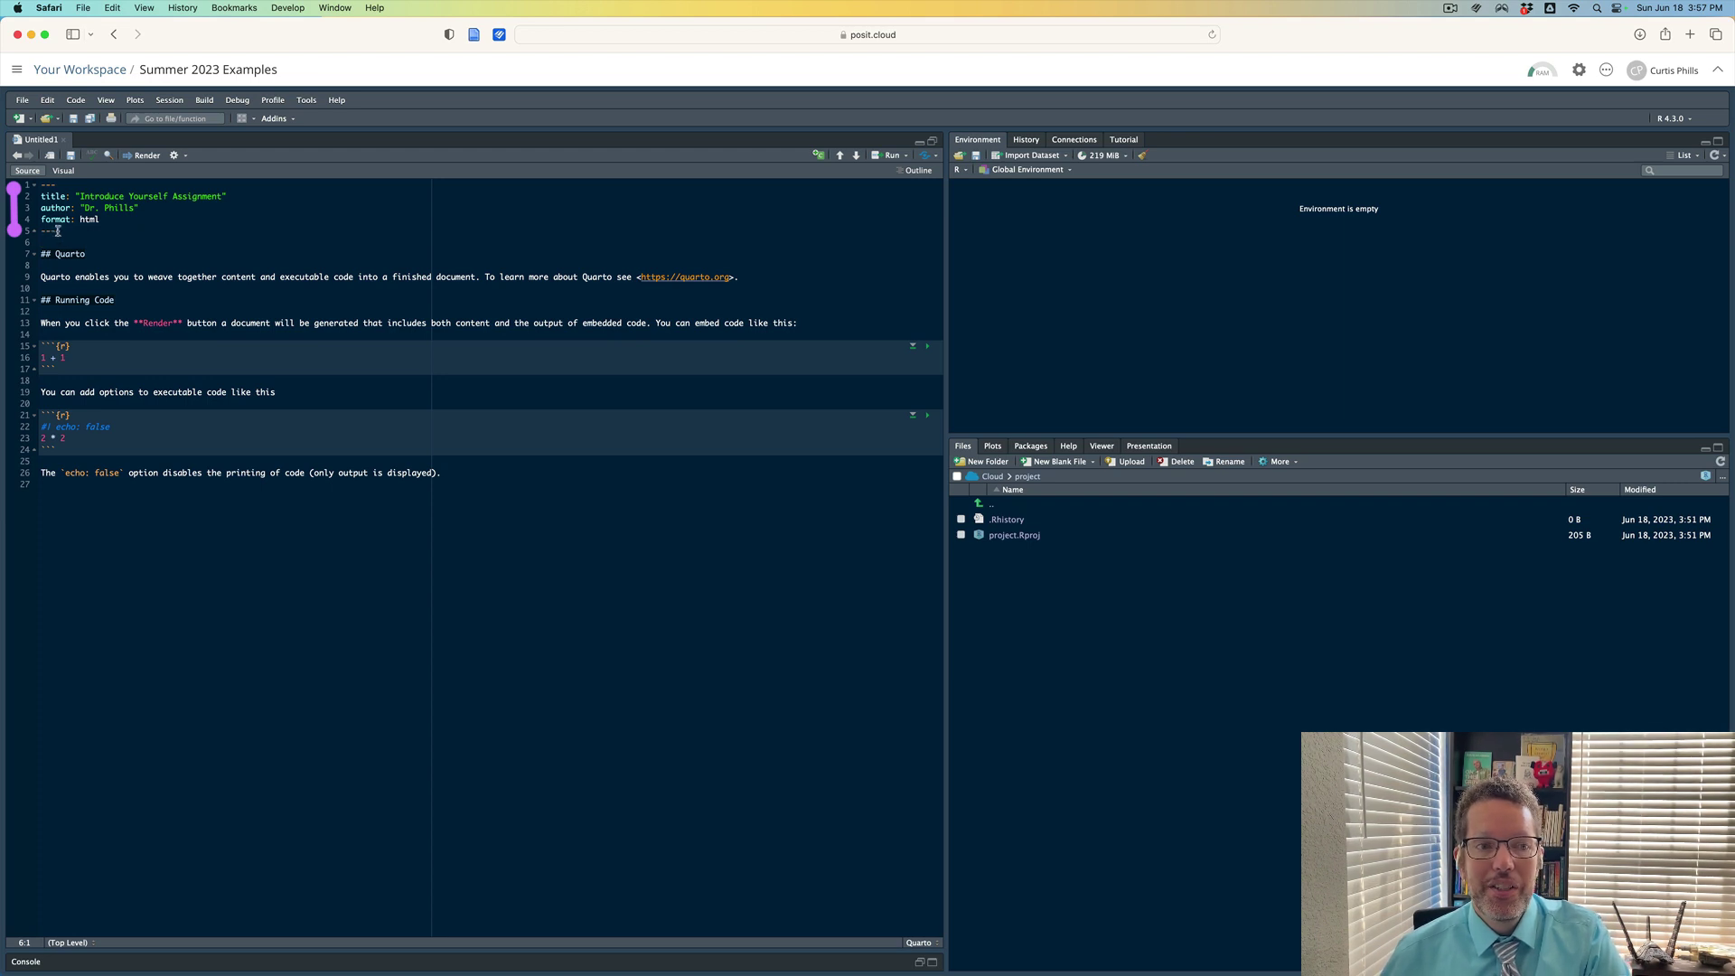
pyautogui.press('Up')
pyautogui.press('Up')
pyautogui.press('Up')
pyautogui.press('Up')
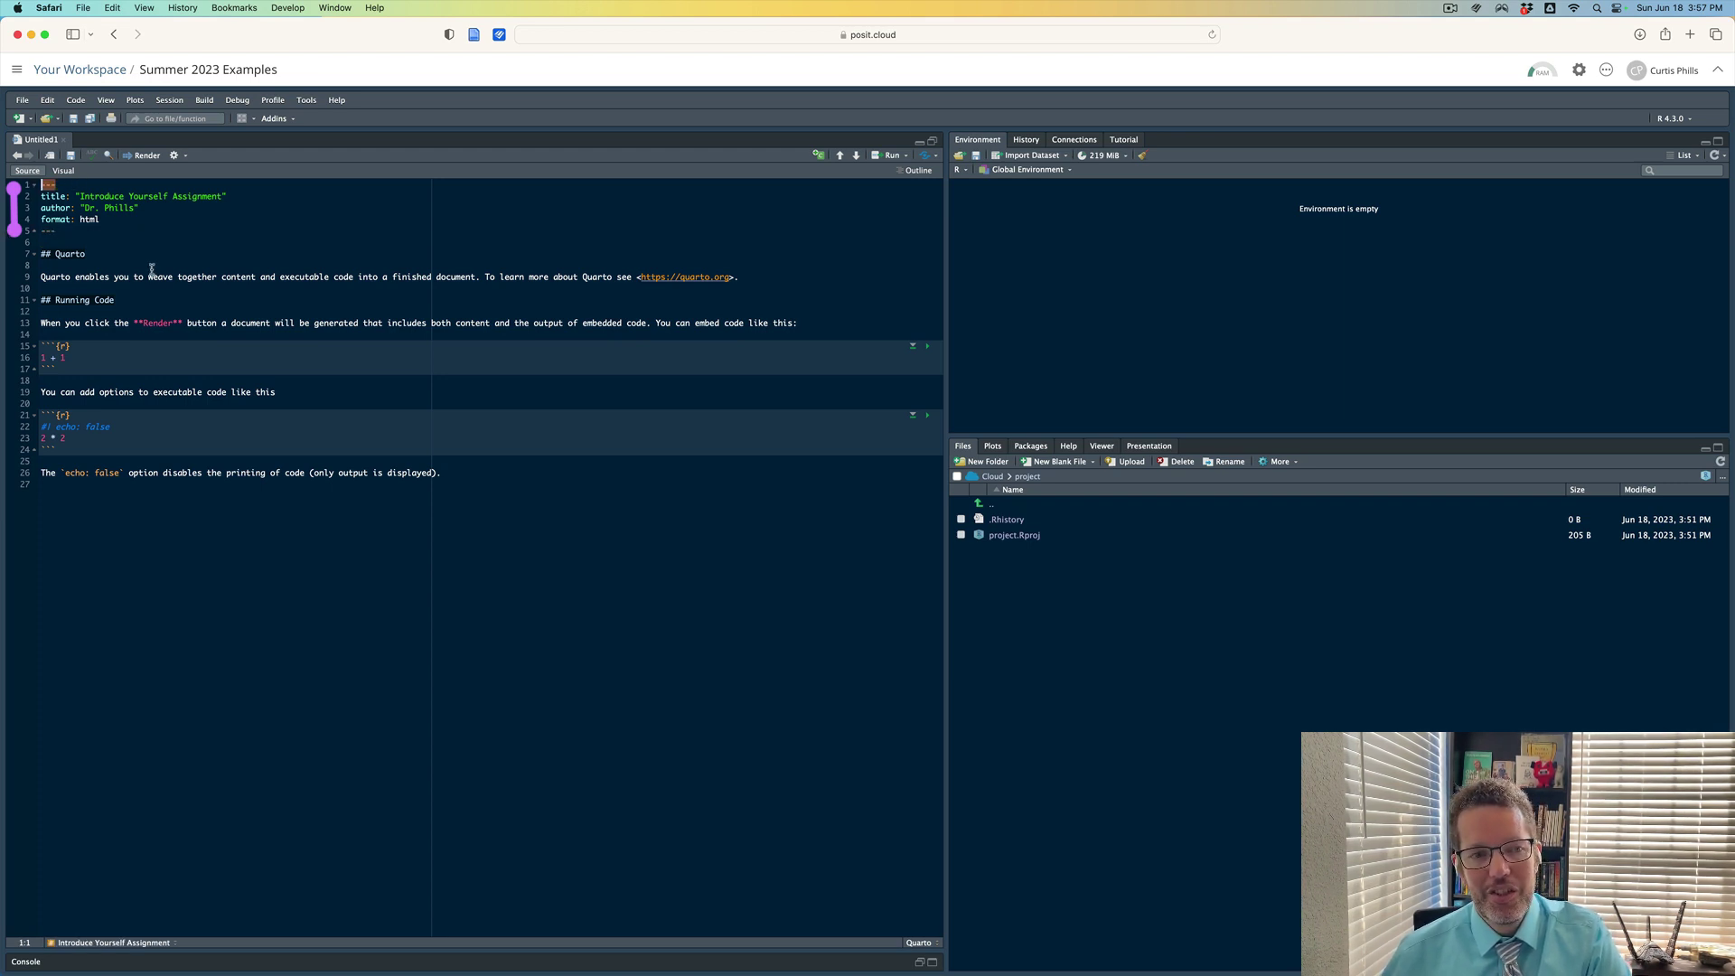
pyautogui.click(102, 244)
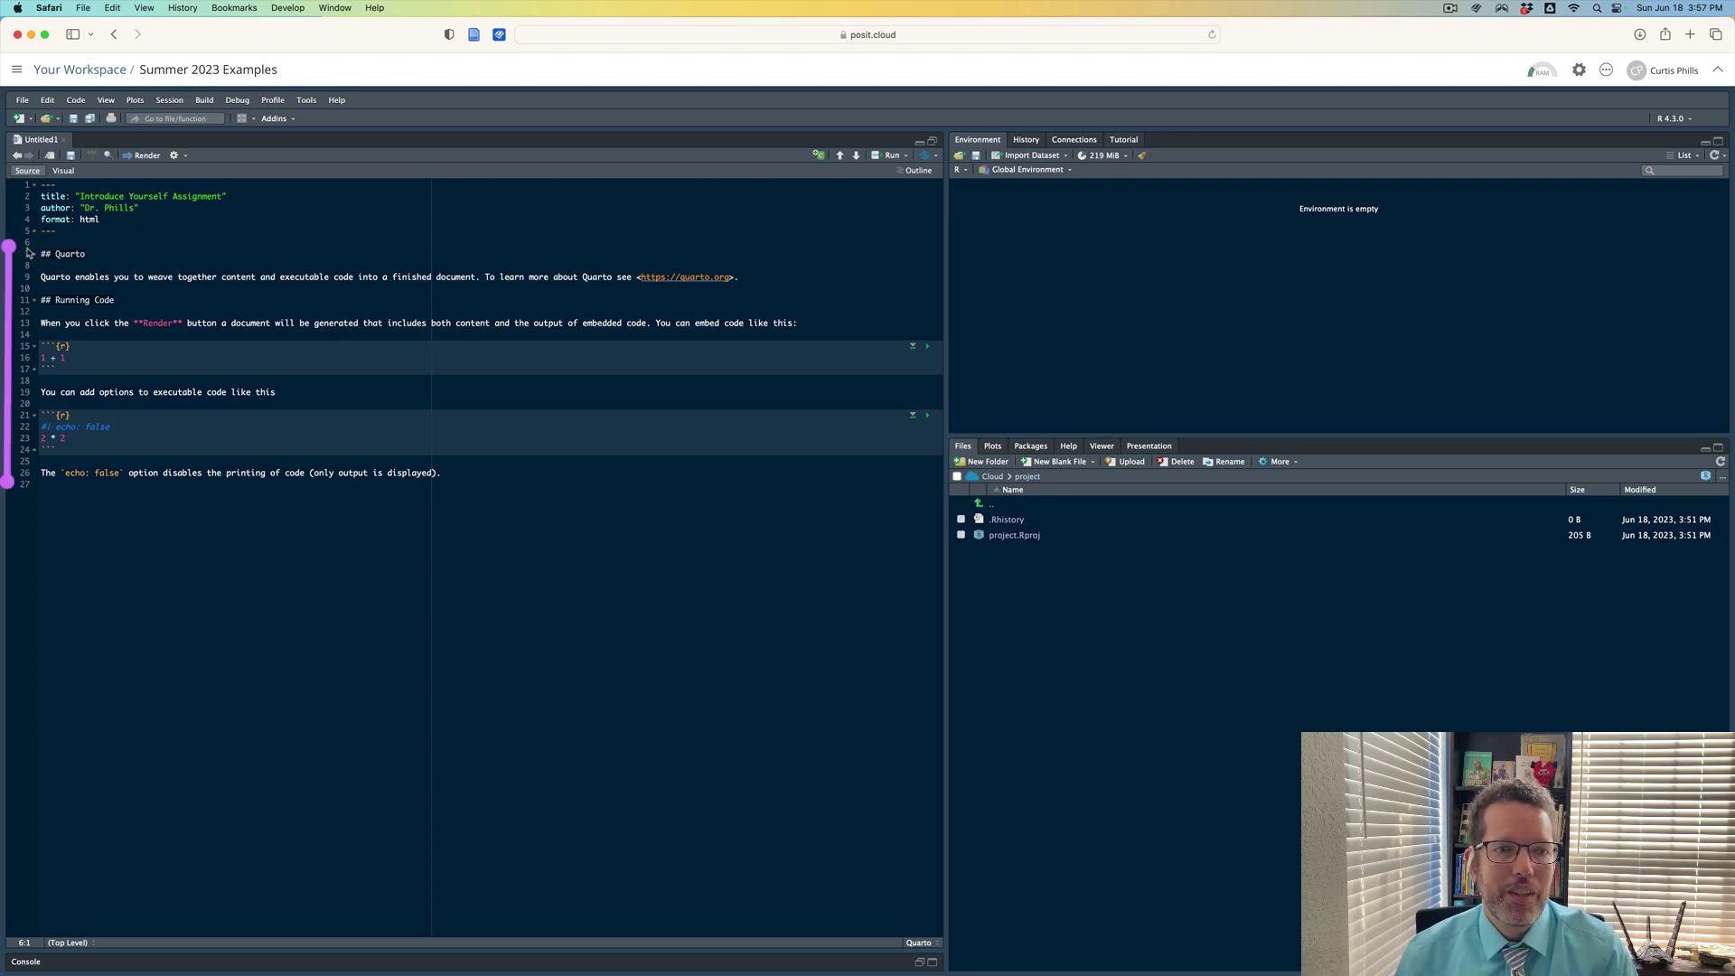
pyautogui.moveTo(39, 242); pyautogui.dragTo(93, 497)
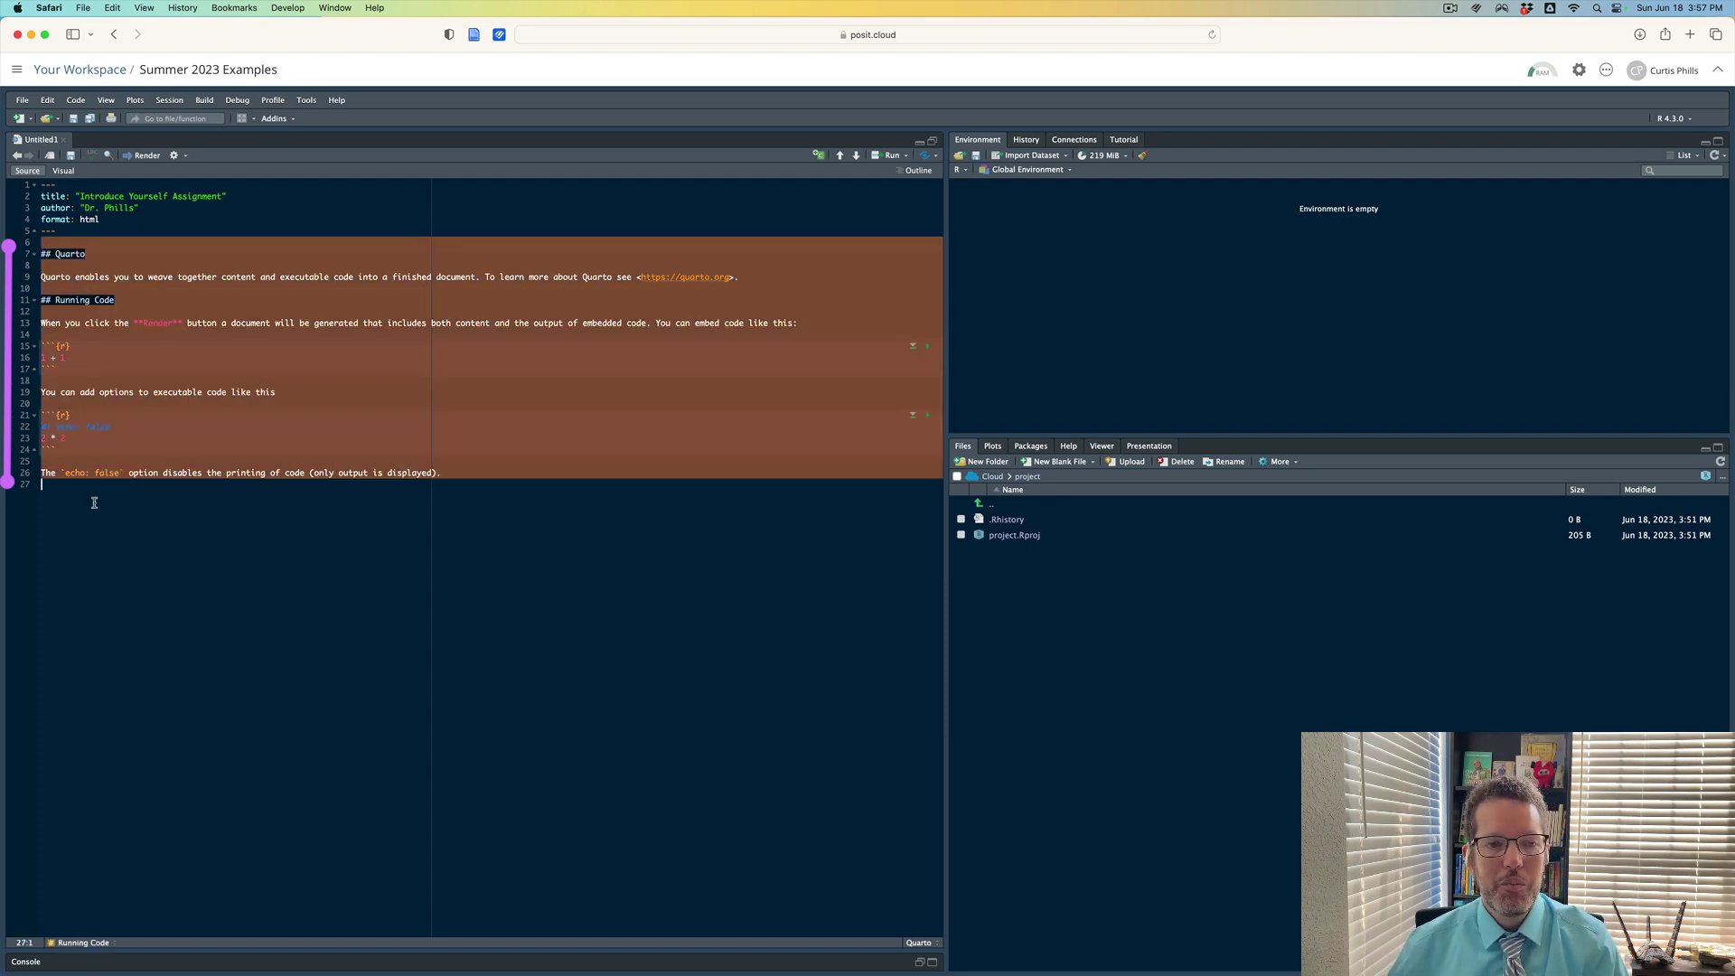
pyautogui.click(92, 462)
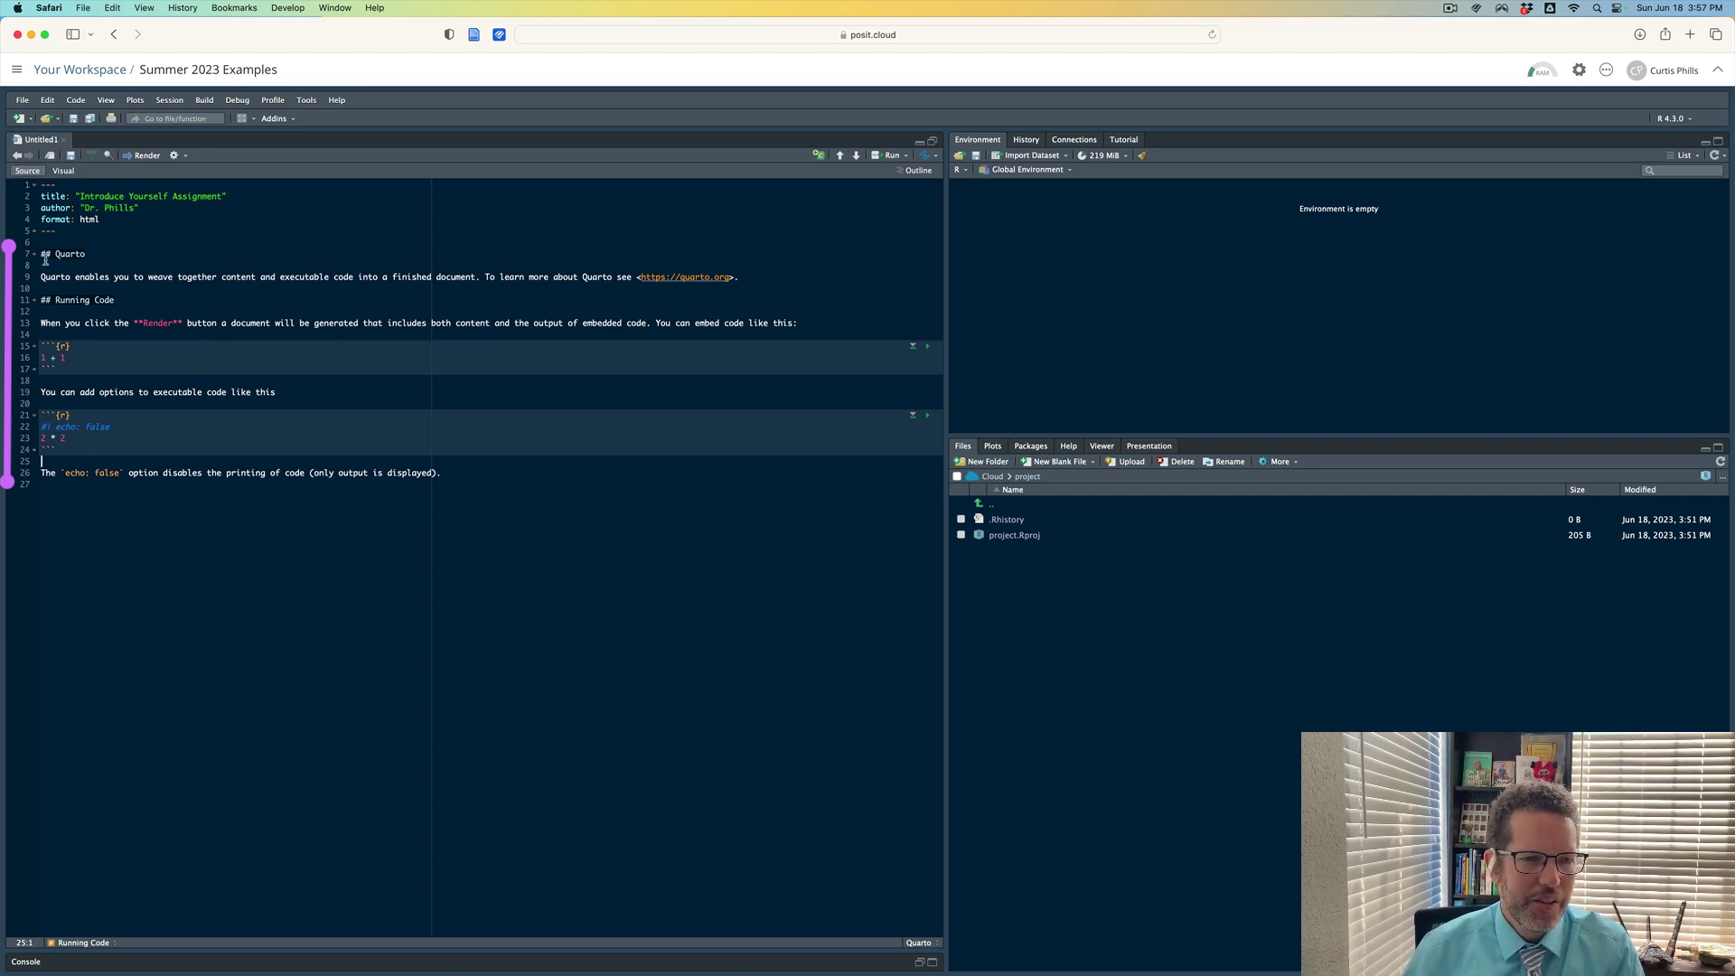
pyautogui.moveTo(41, 254); pyautogui.dragTo(102, 331)
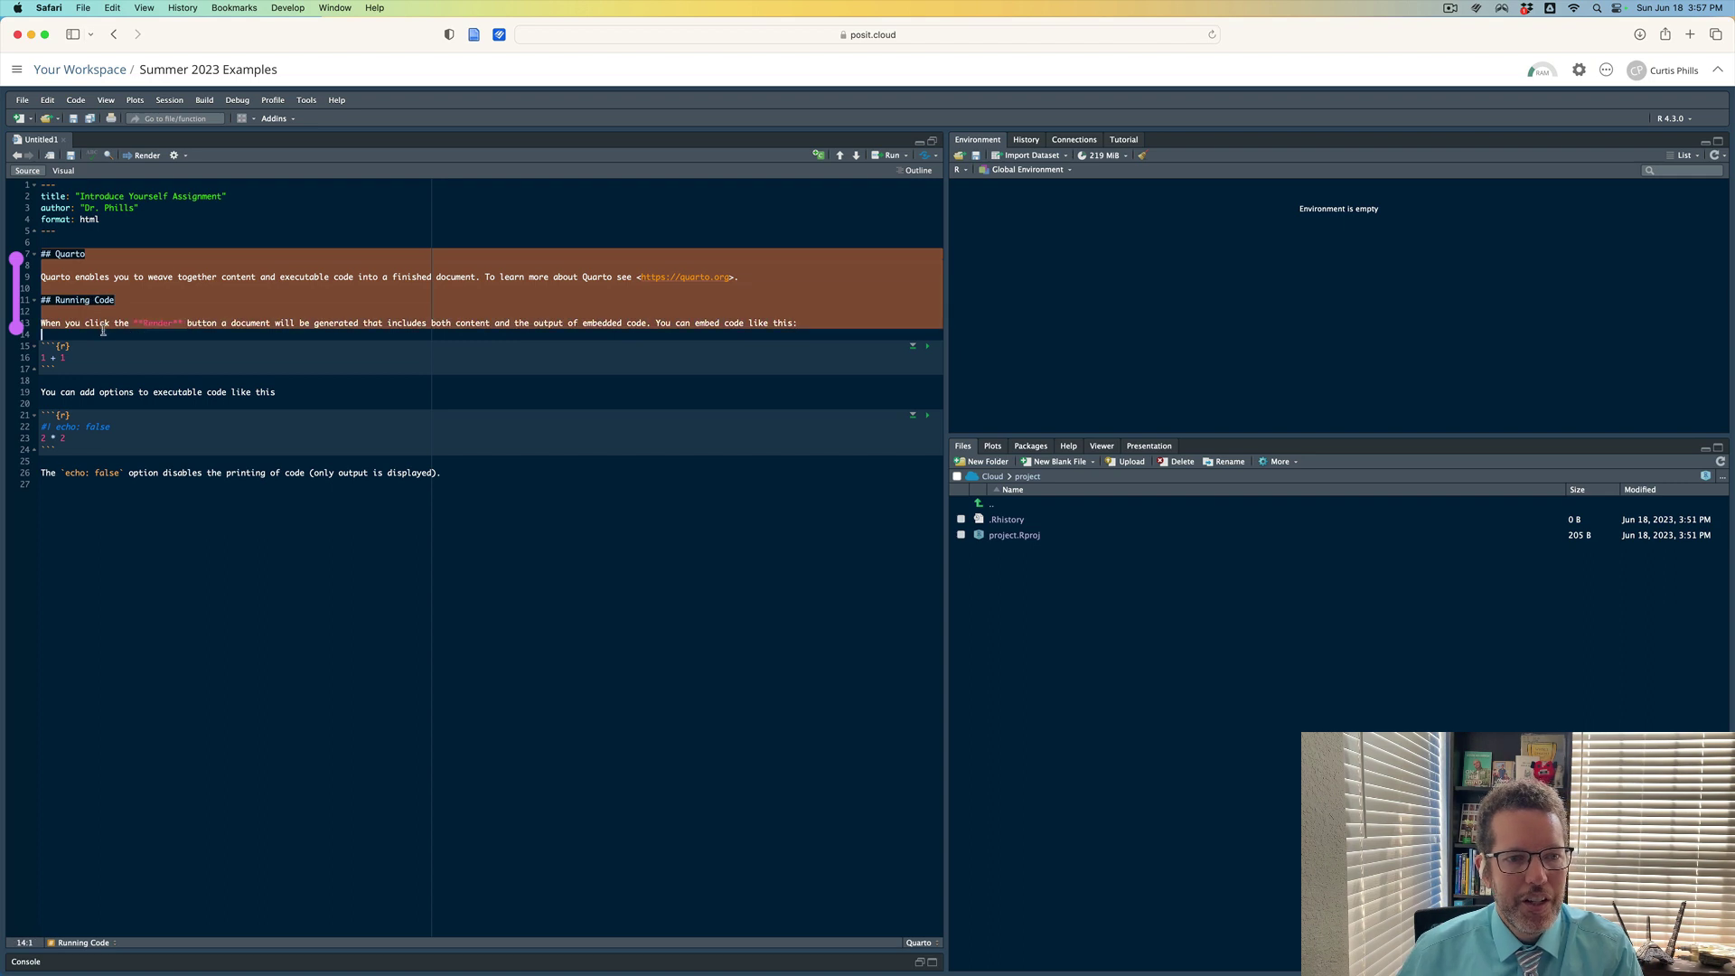
pyautogui.click(187, 342)
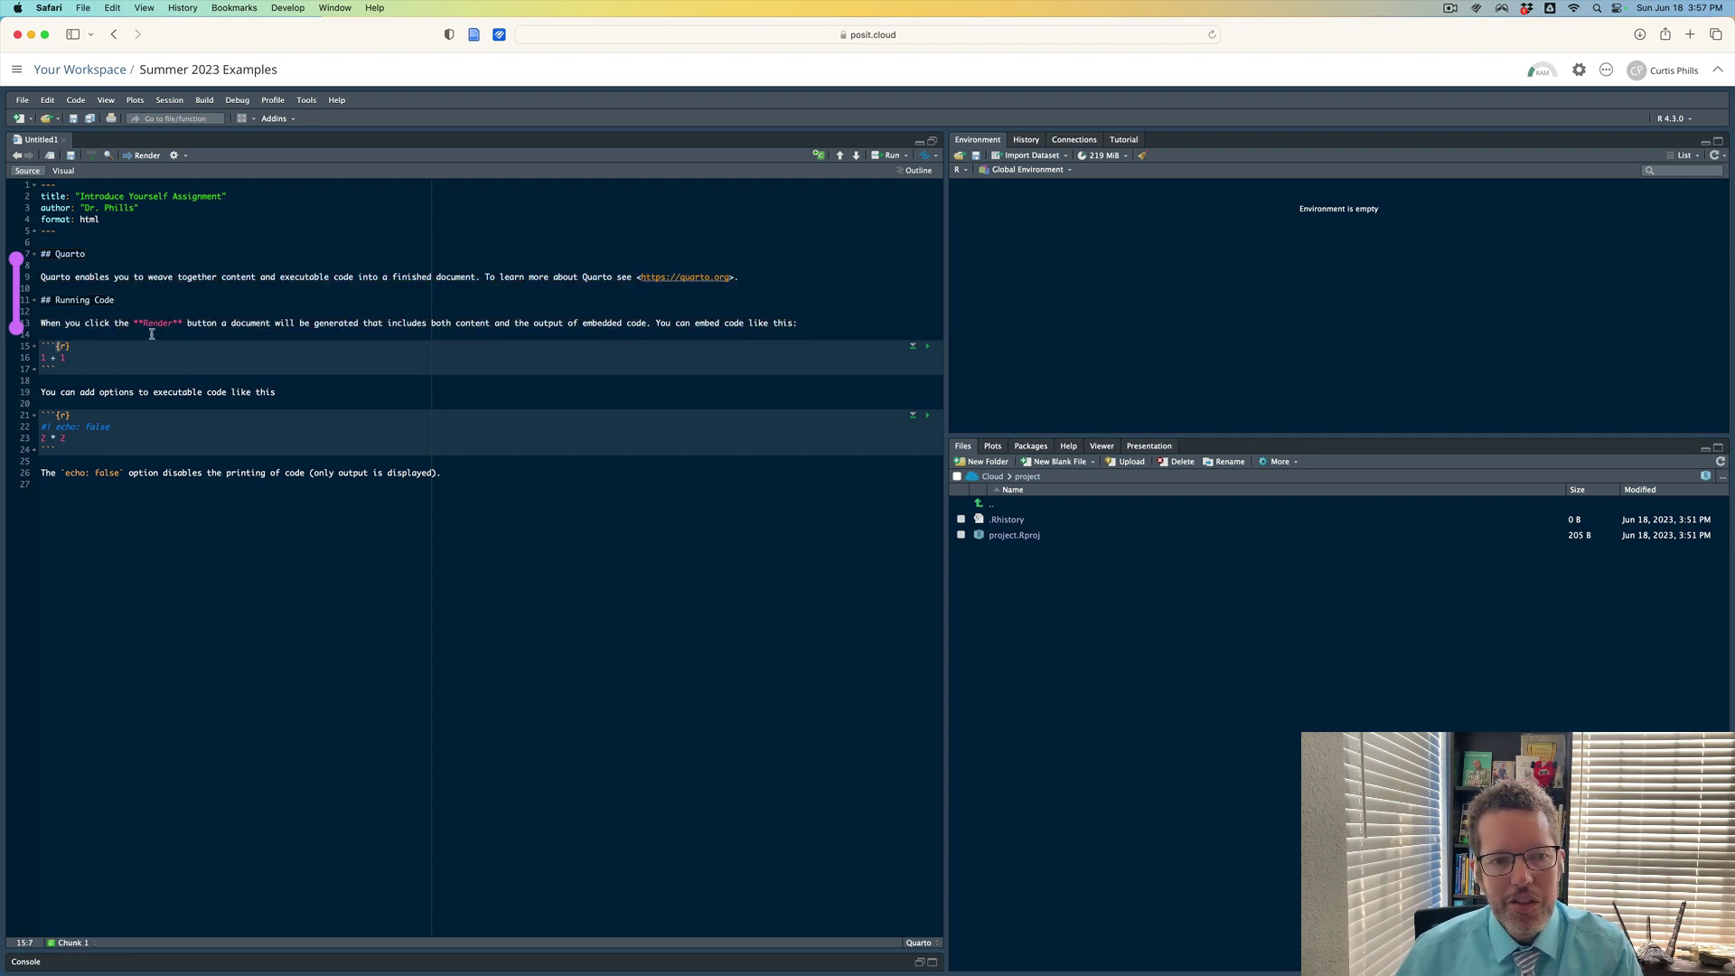
pyautogui.moveTo(151, 334); pyautogui.dragTo(28, 254)
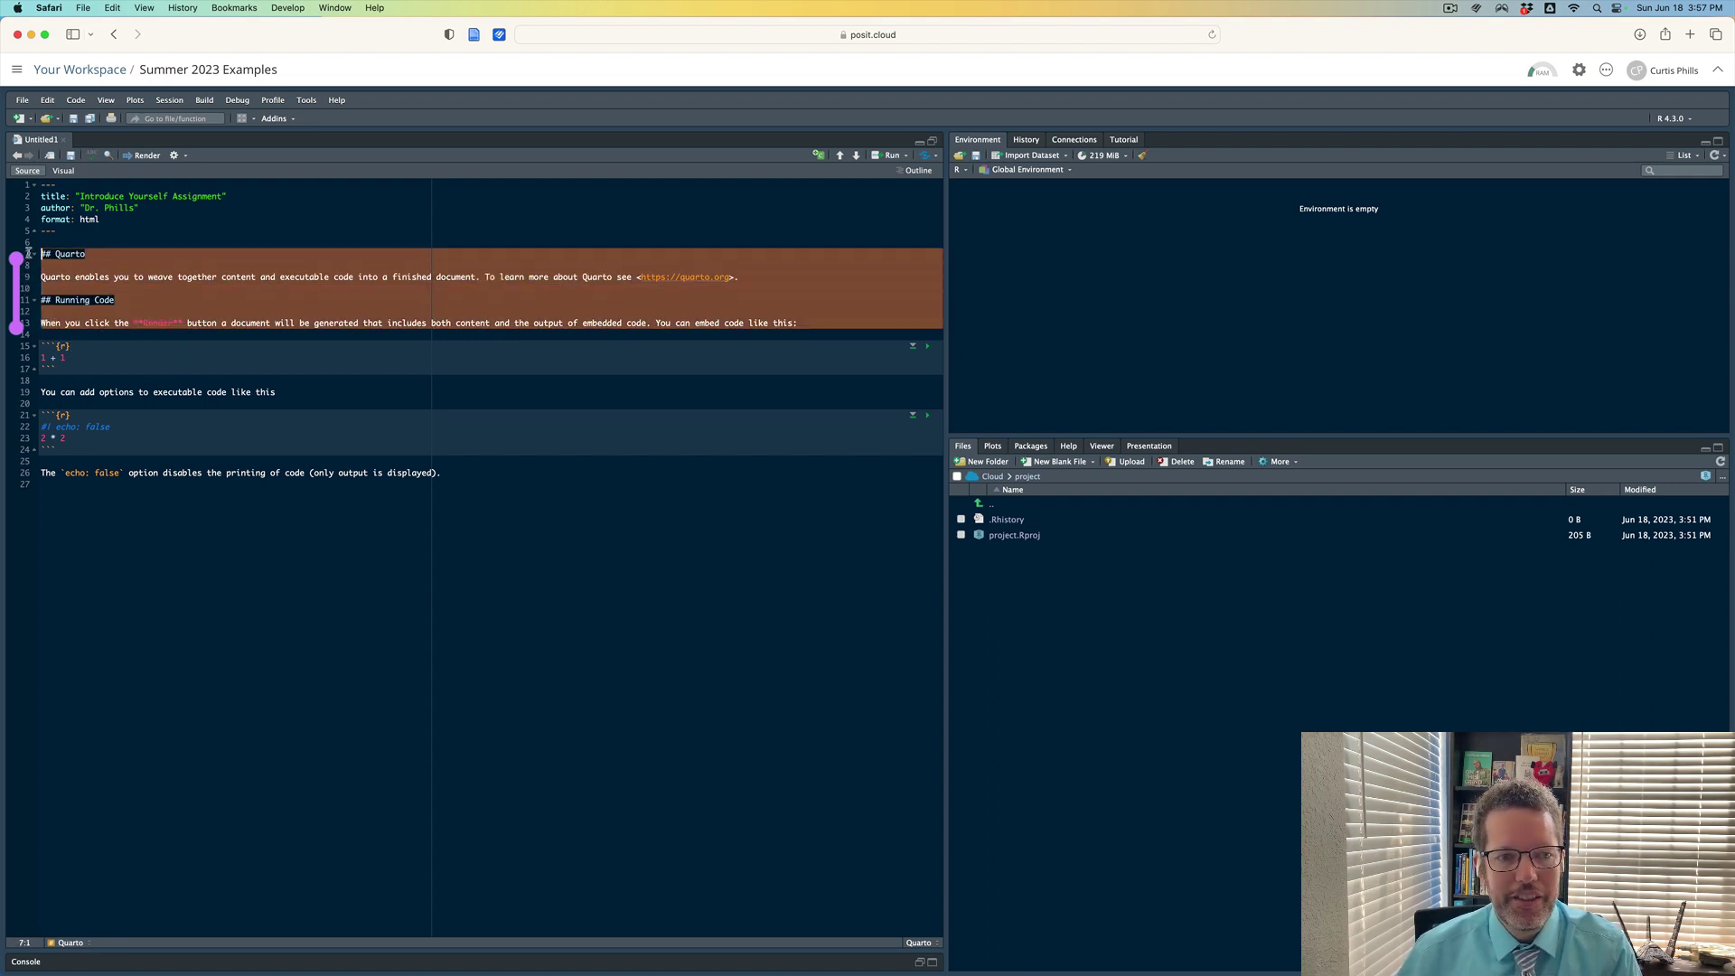
pyautogui.press('Down')
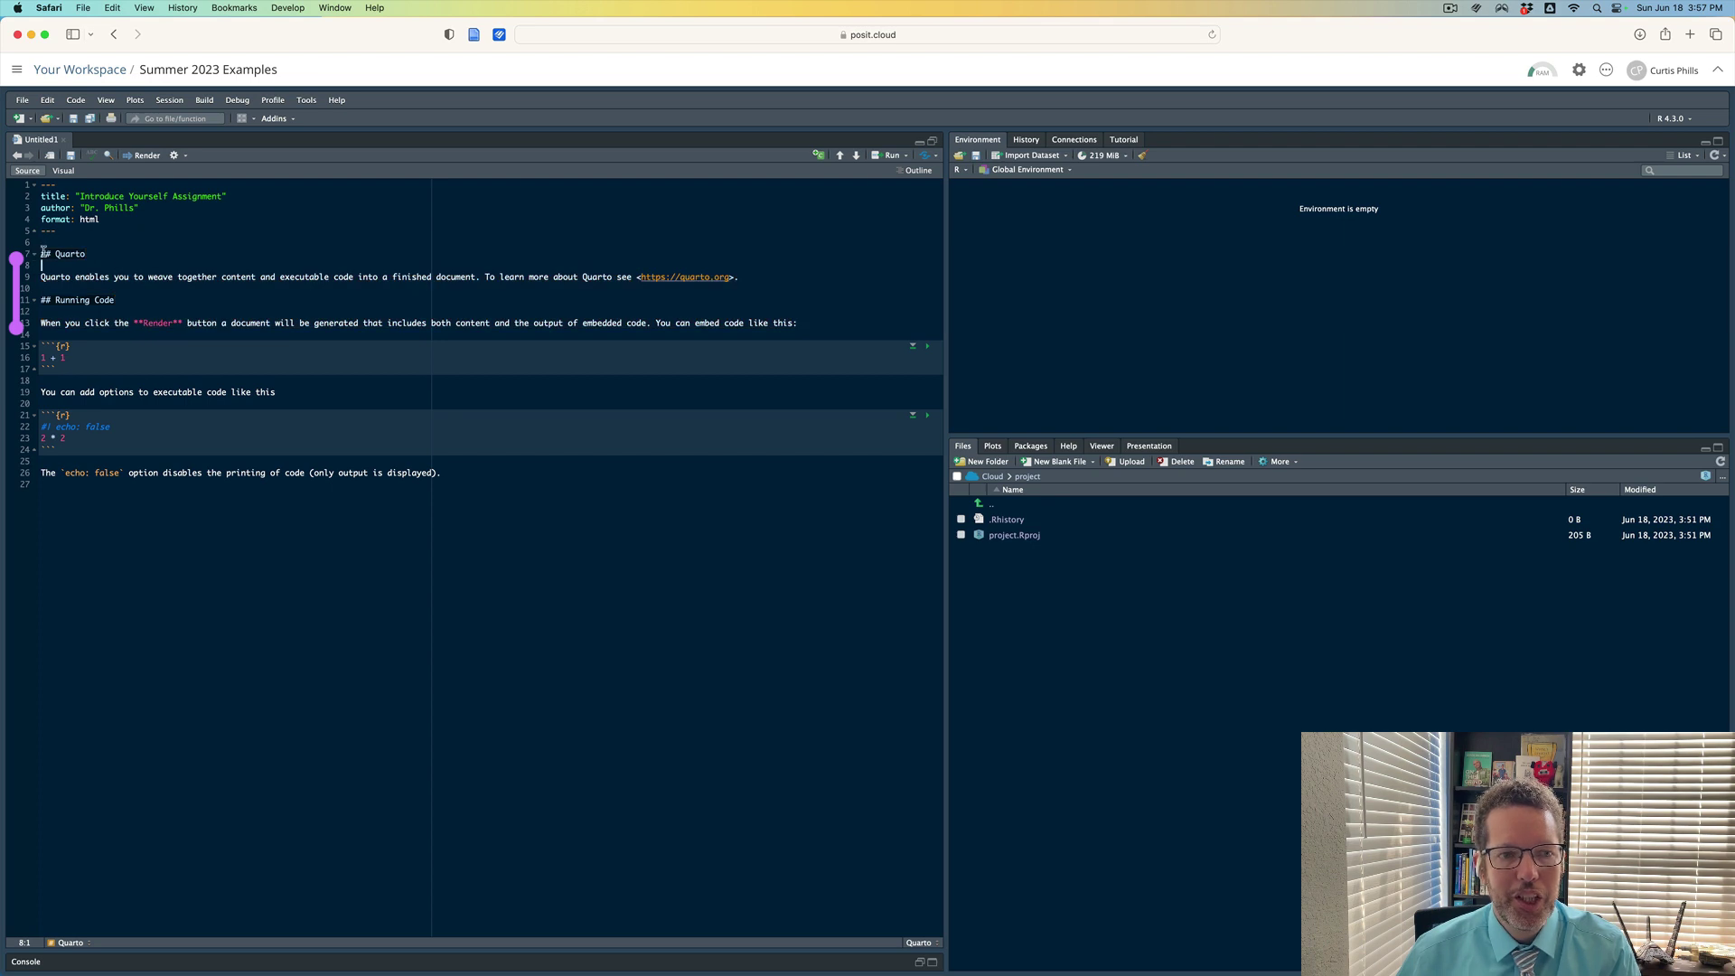
pyautogui.moveTo(42, 254); pyautogui.dragTo(130, 333)
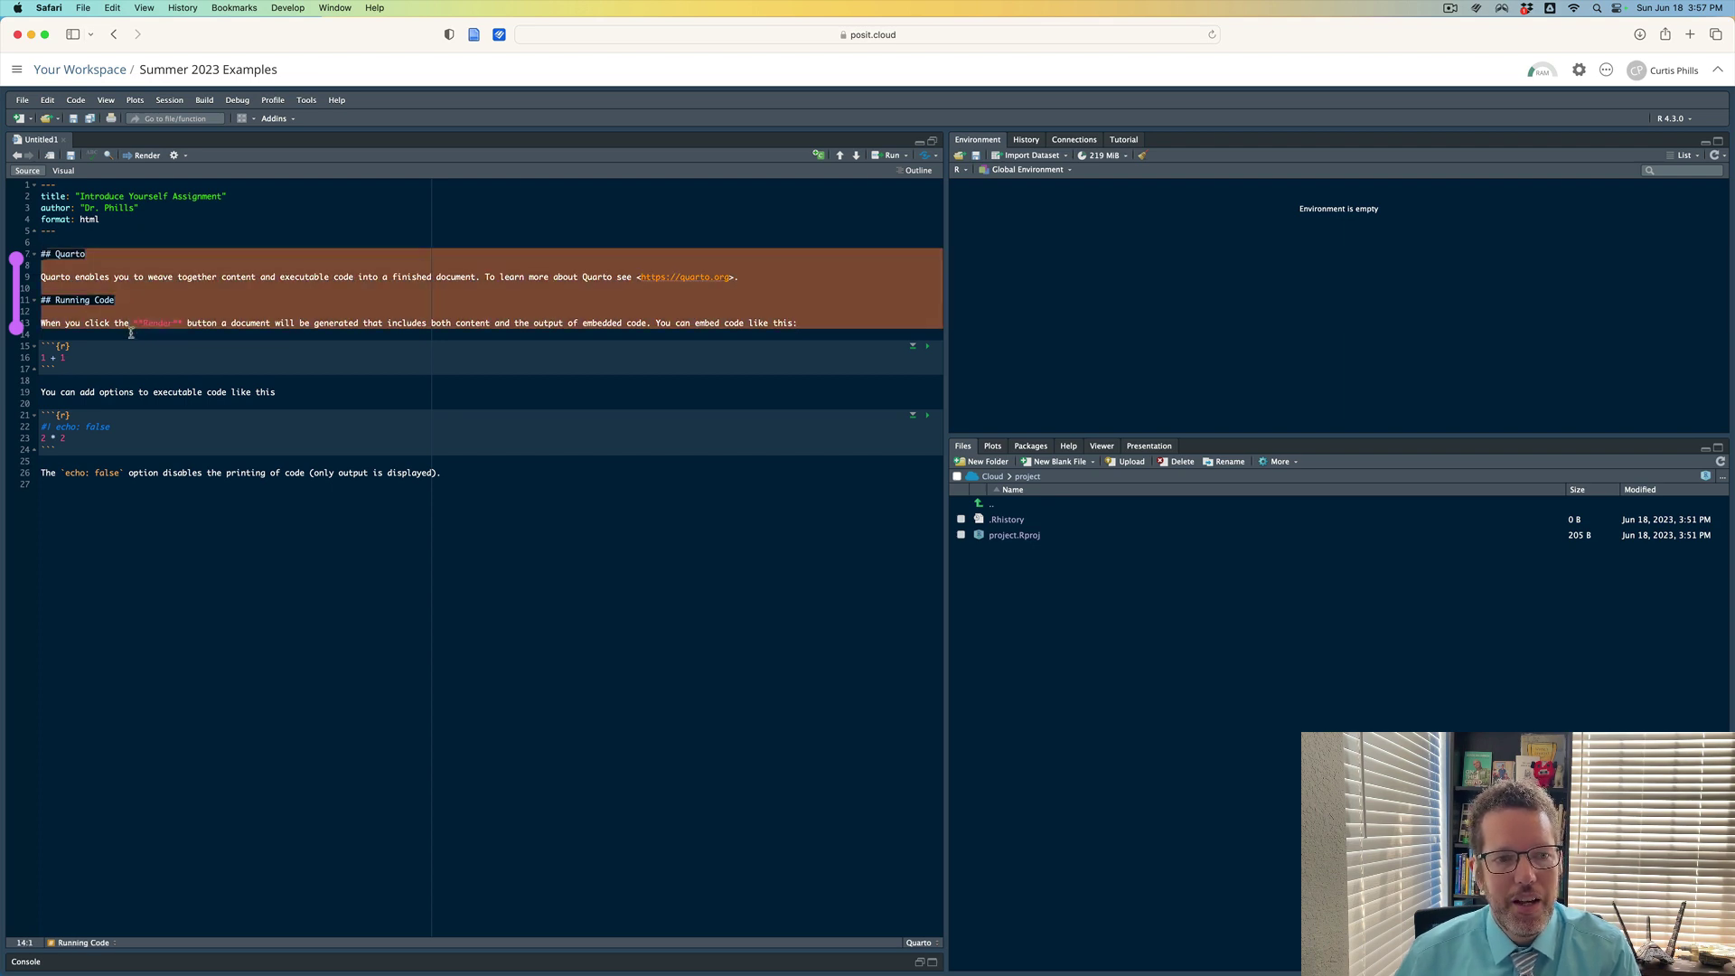
pyautogui.click(131, 333)
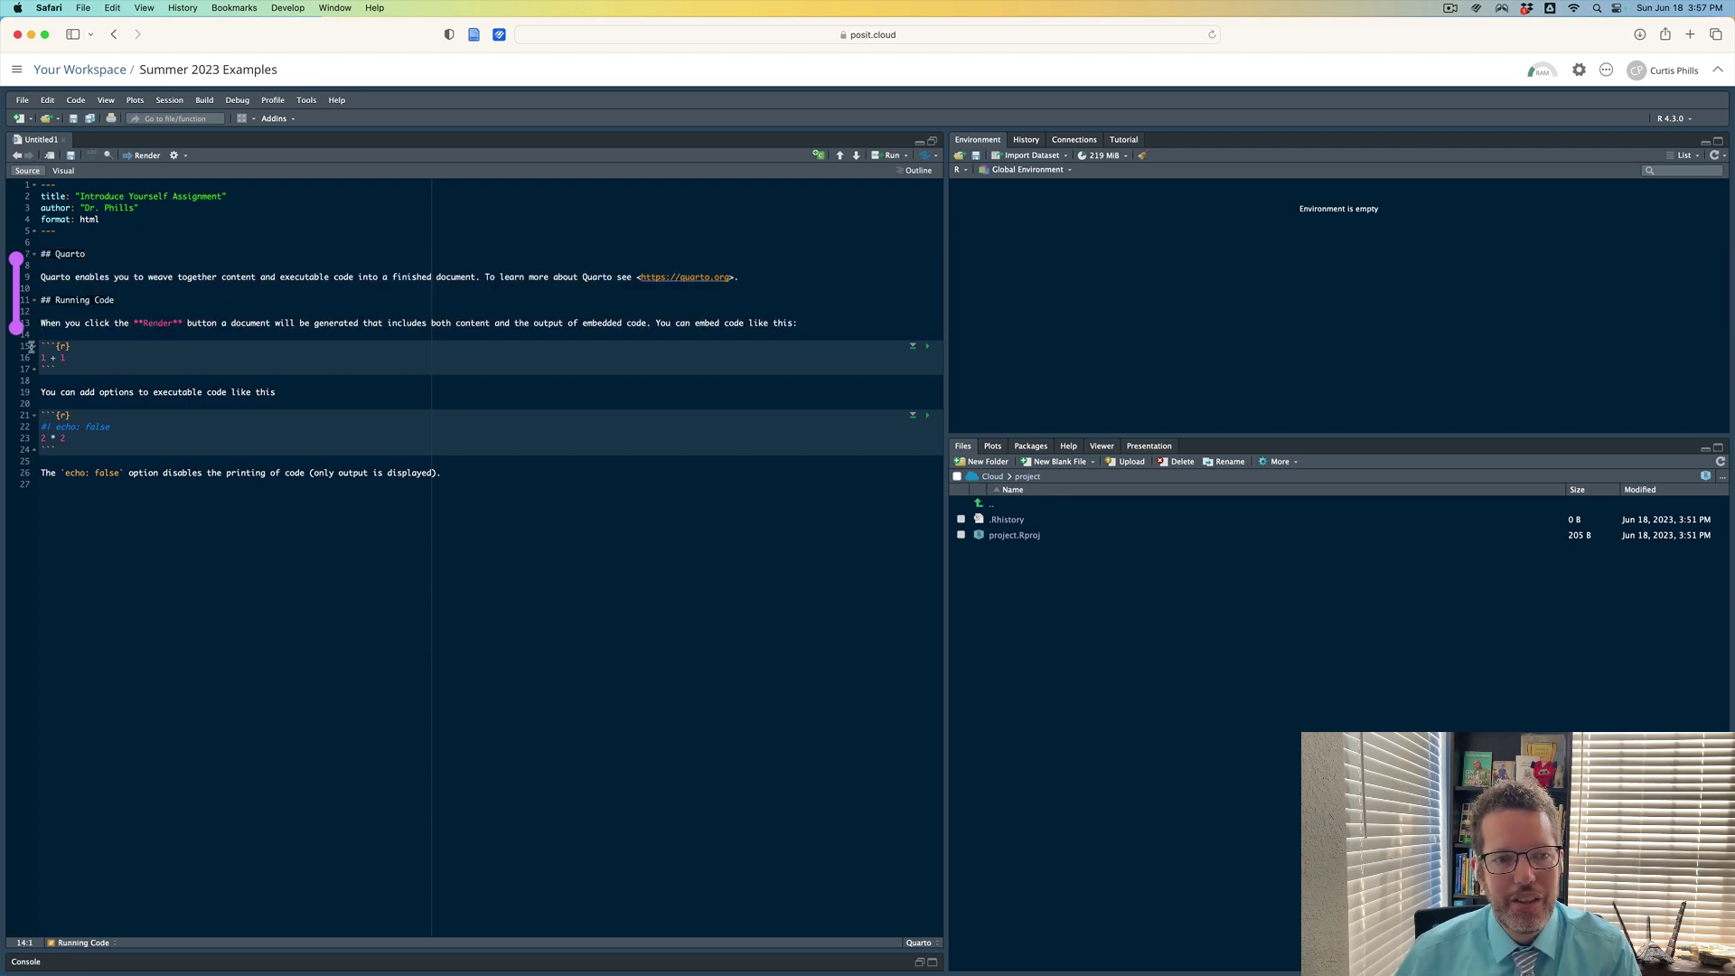
pyautogui.click(47, 357)
pyautogui.moveTo(47, 357); pyautogui.dragTo(149, 388)
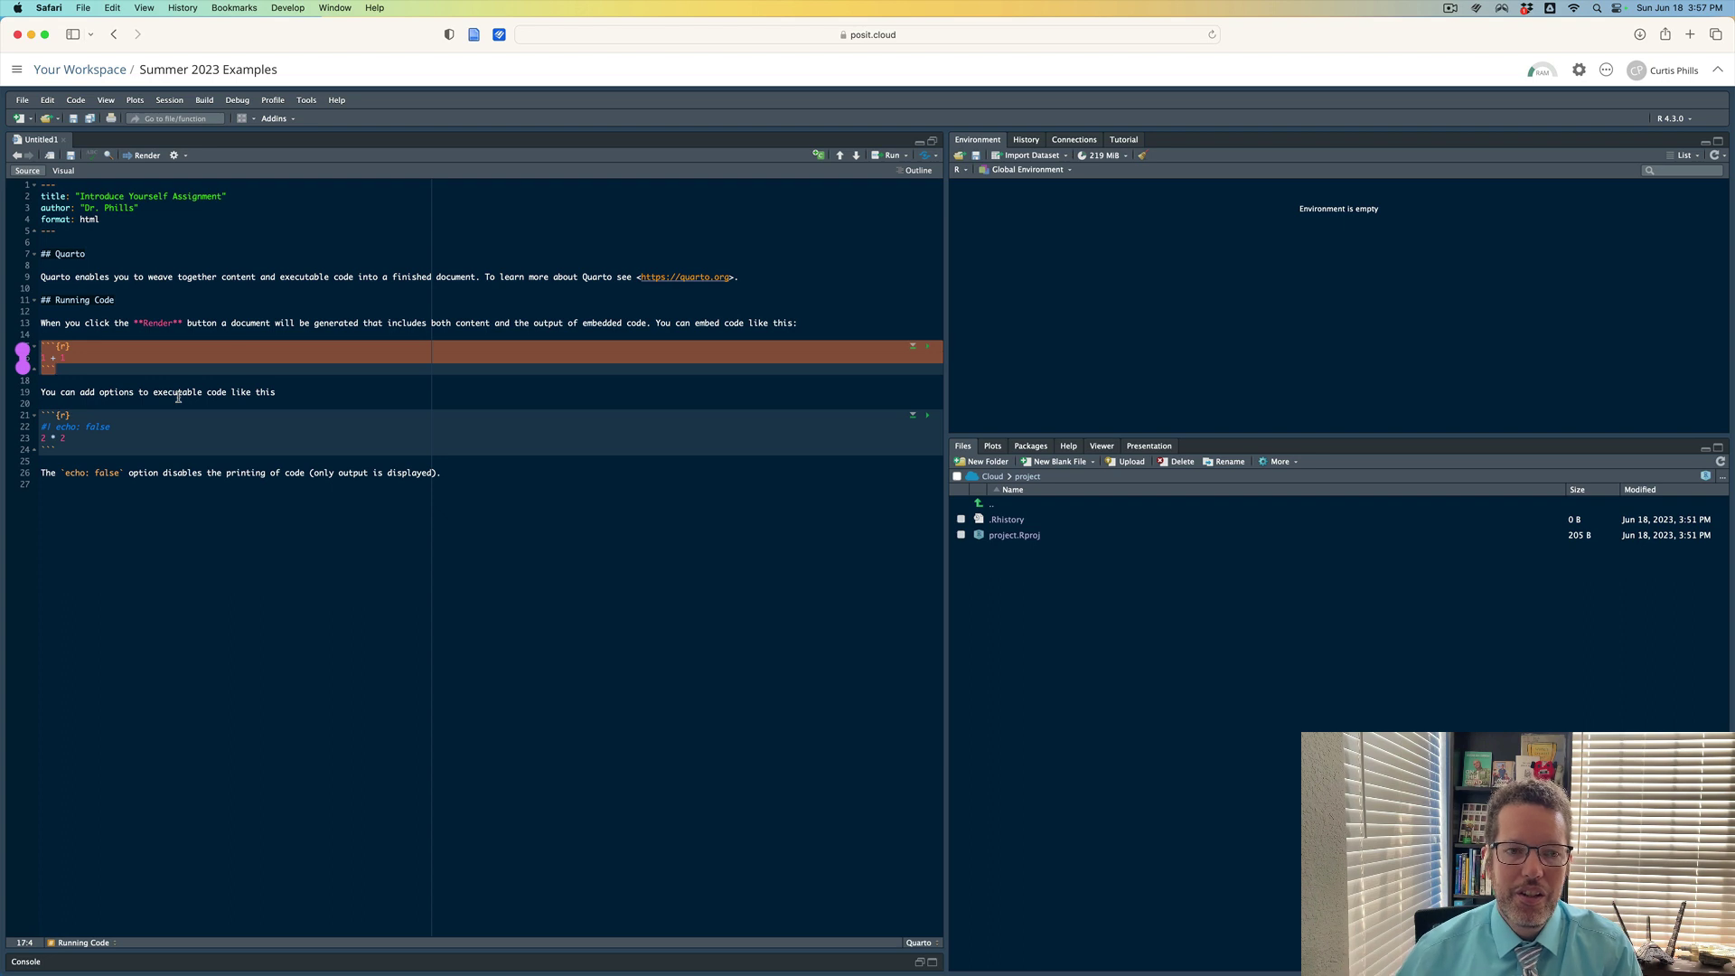
pyautogui.click(38, 334)
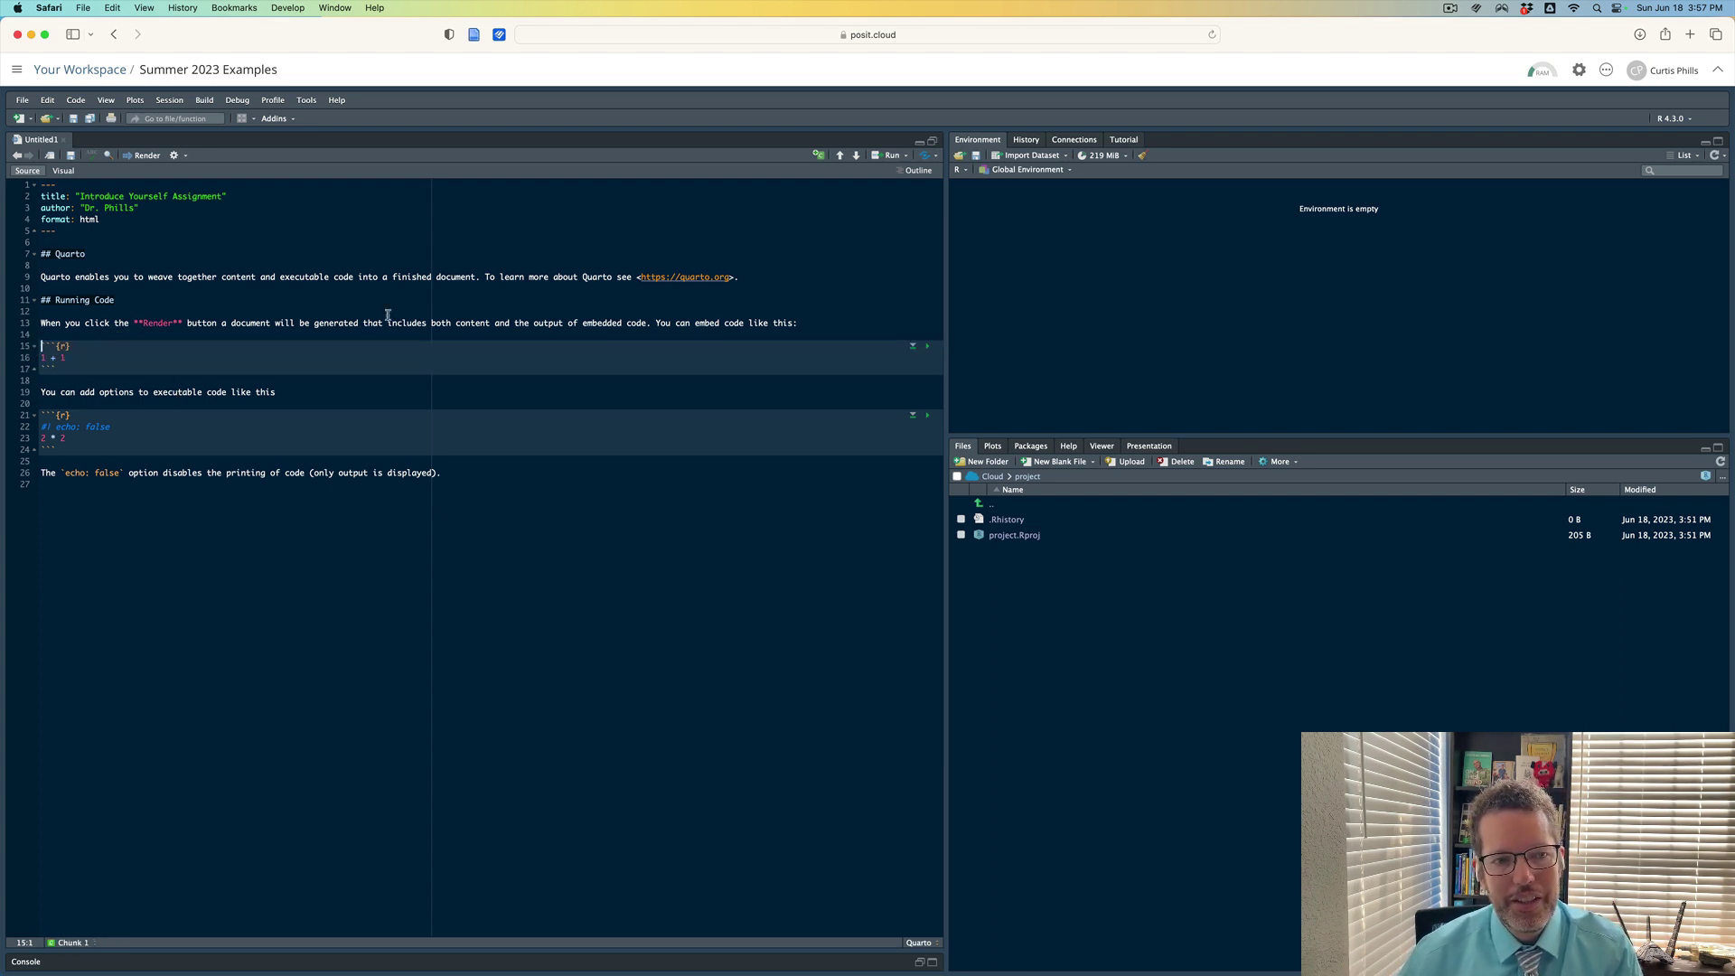
pyautogui.press('Right')
pyautogui.press('Right')
pyautogui.press('Right')
pyautogui.press('Right')
pyautogui.press('Right')
pyautogui.press('Right')
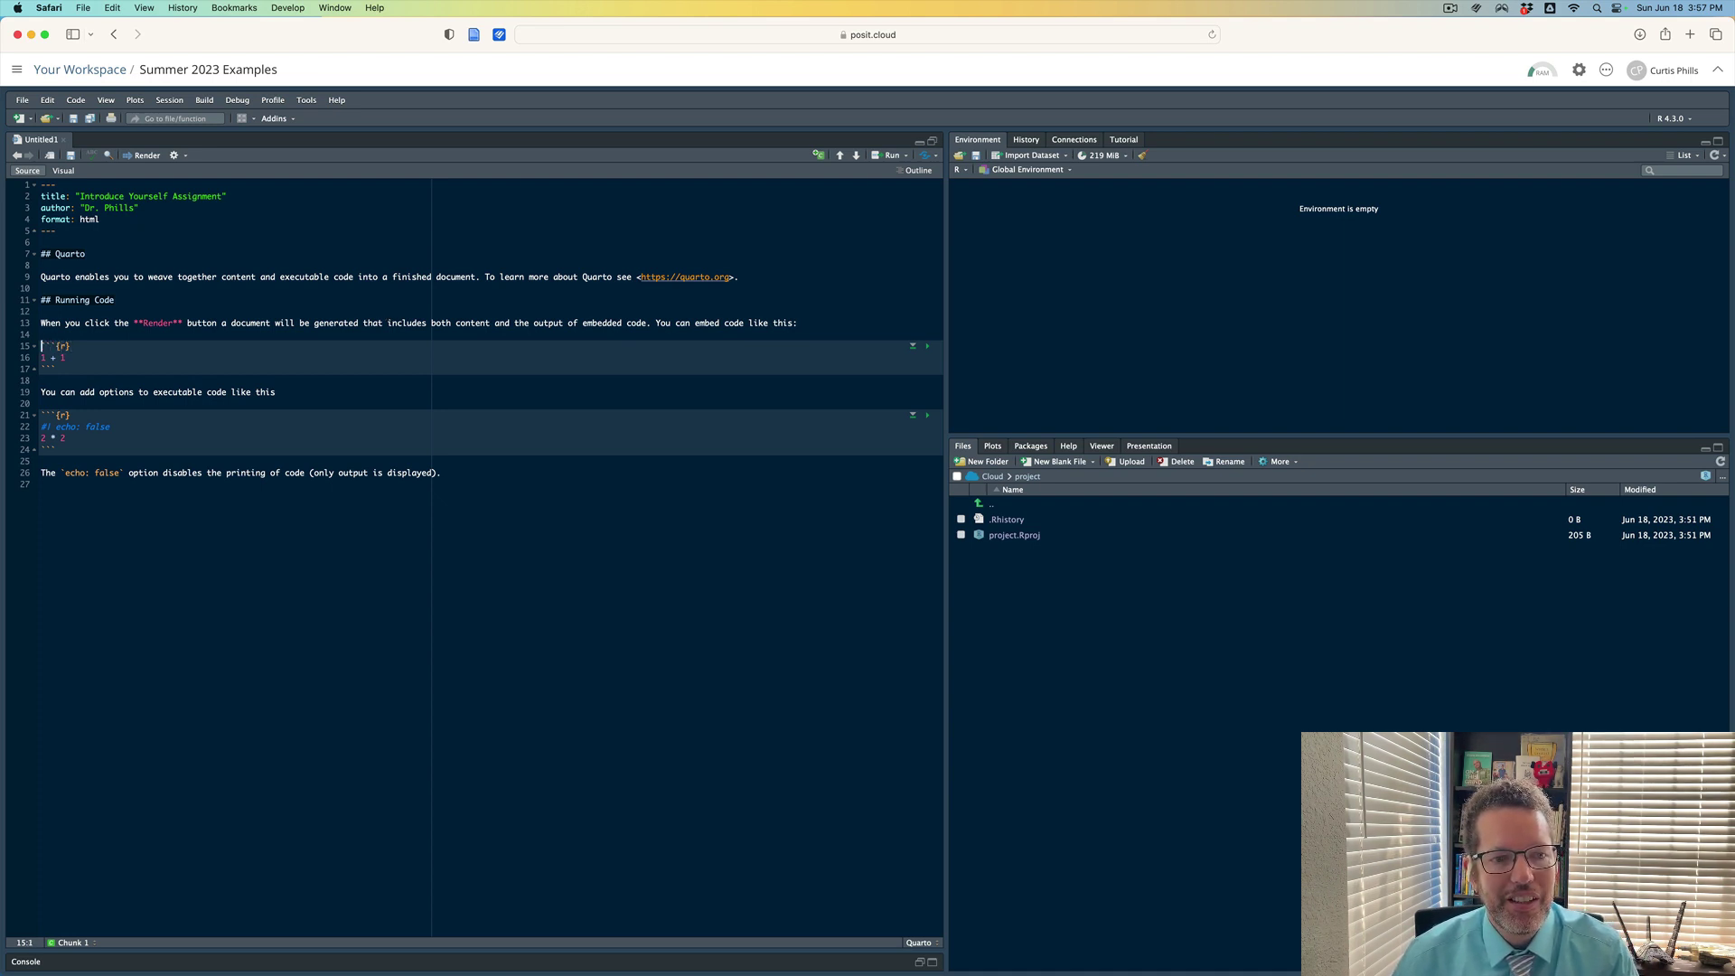
pyautogui.press('Up')
pyautogui.press('Up')
pyautogui.press('Home')
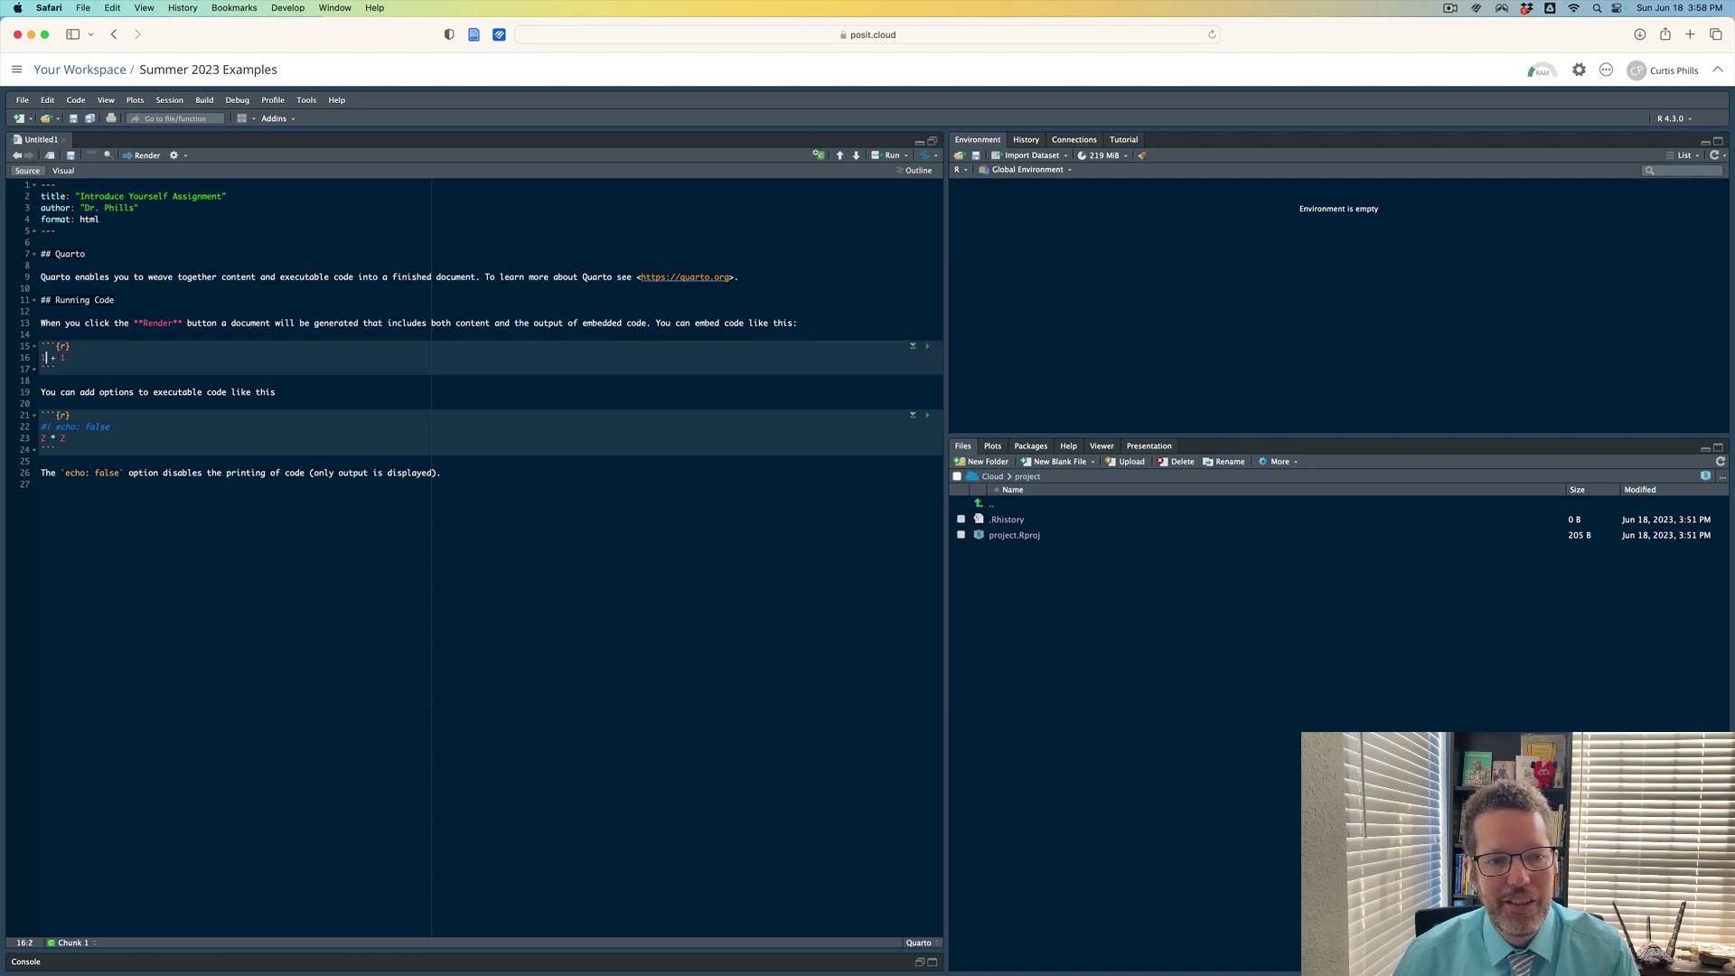
pyautogui.press('Up')
pyautogui.press('Right')
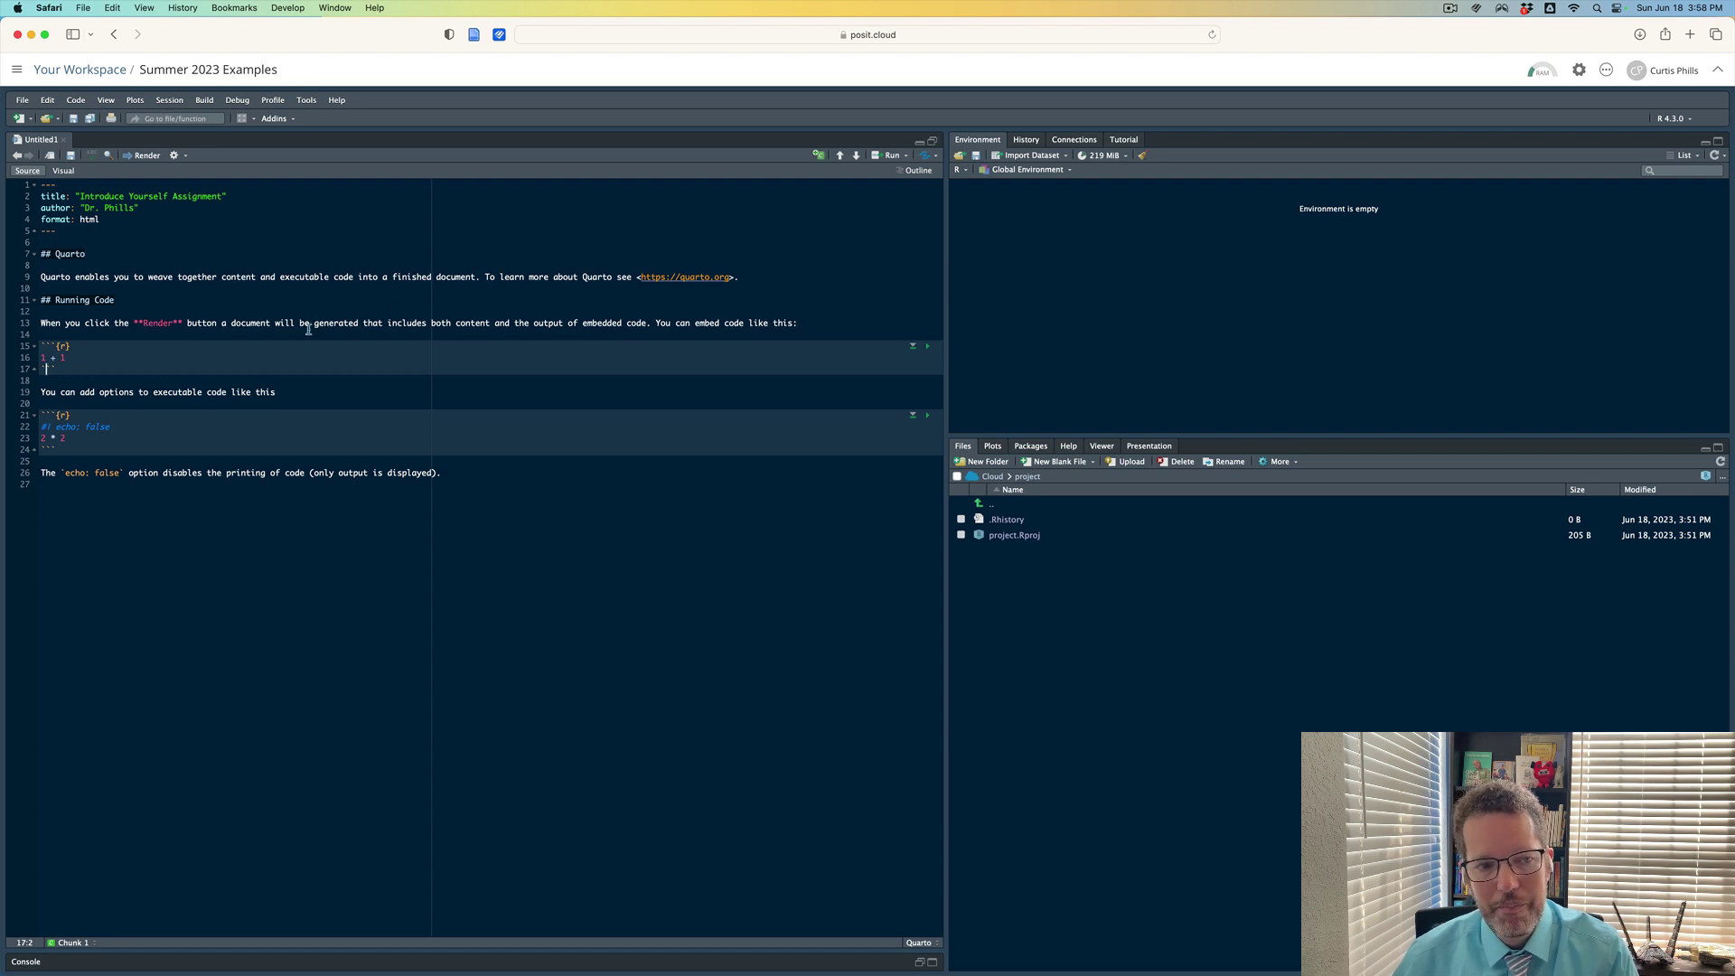
pyautogui.click(66, 359)
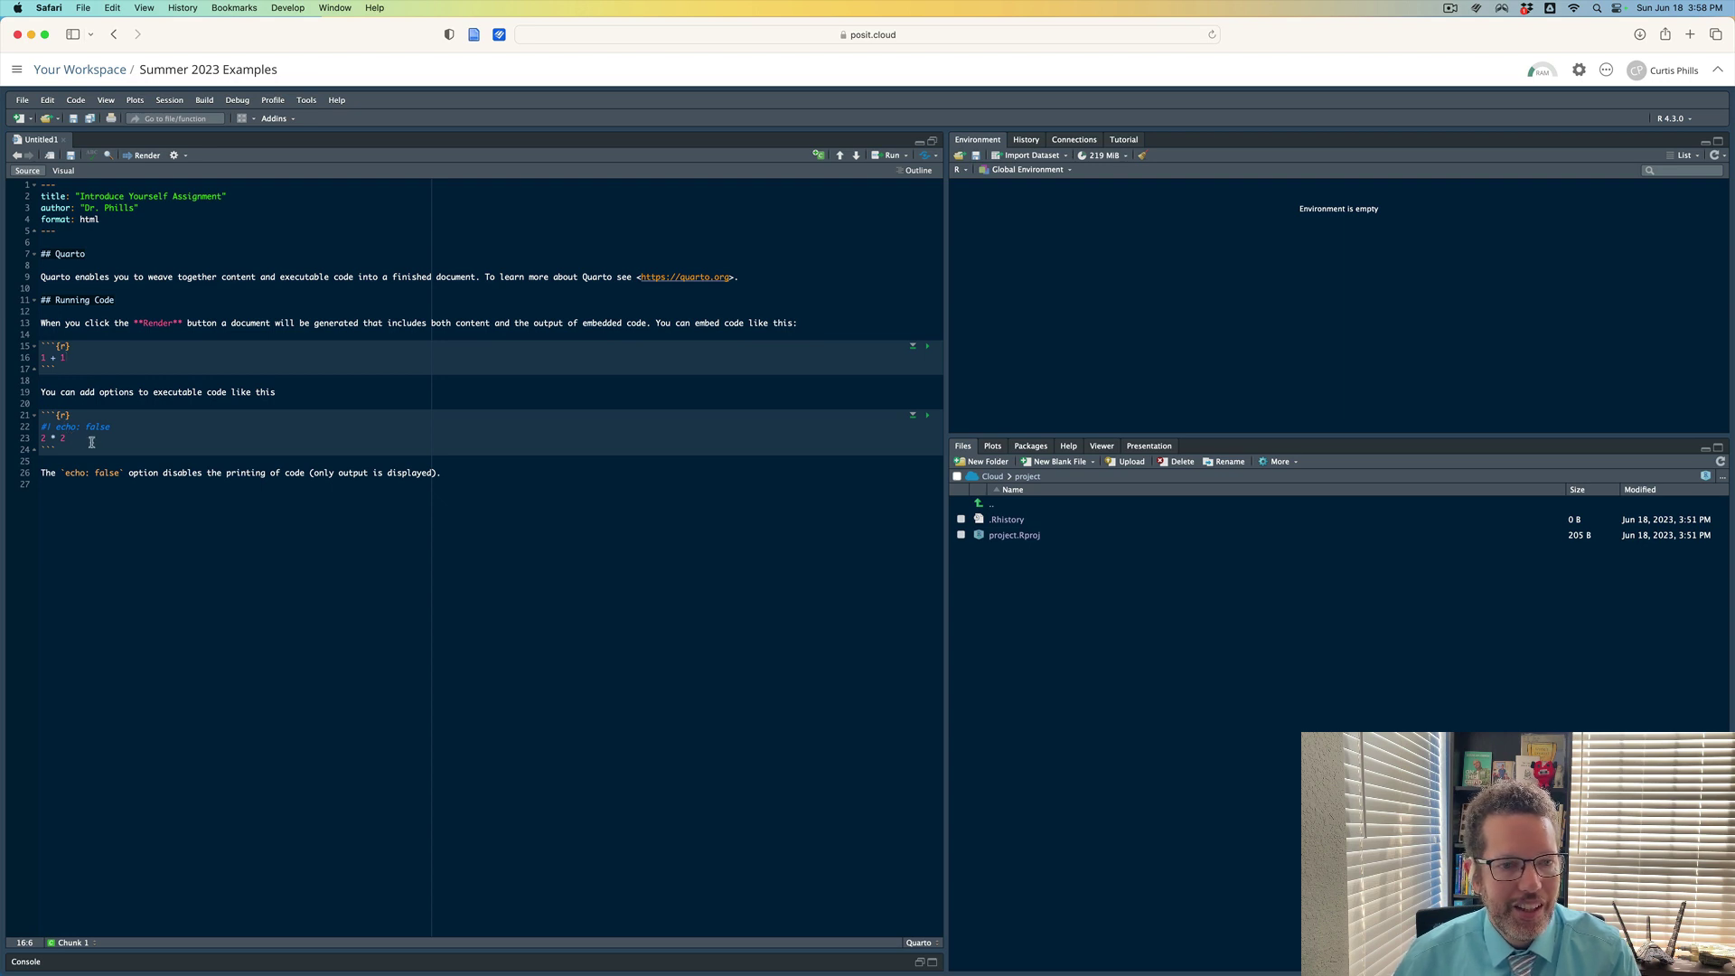
pyautogui.moveTo(74, 439); pyautogui.dragTo(32, 441)
pyautogui.click(74, 443)
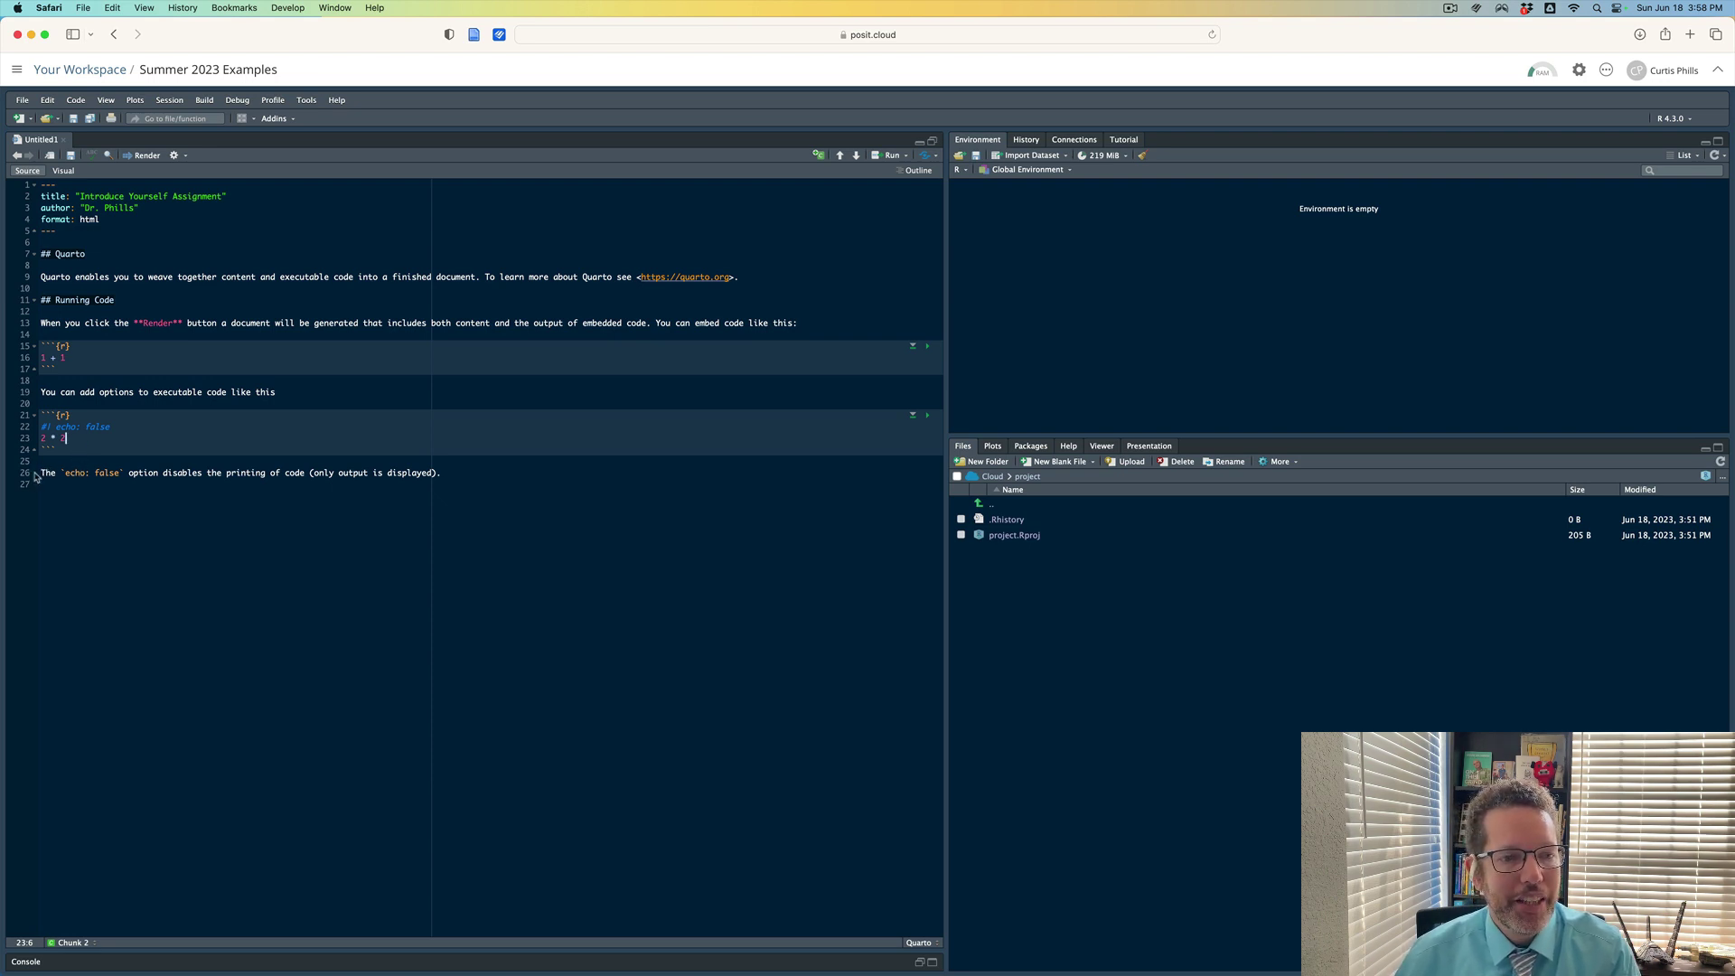
# Highlight the echo: false note, then save as 'Introduce Yourself.qmd' and render.
pyautogui.moveTo(42, 471); pyautogui.dragTo(458, 470)
pyautogui.click(459, 470)
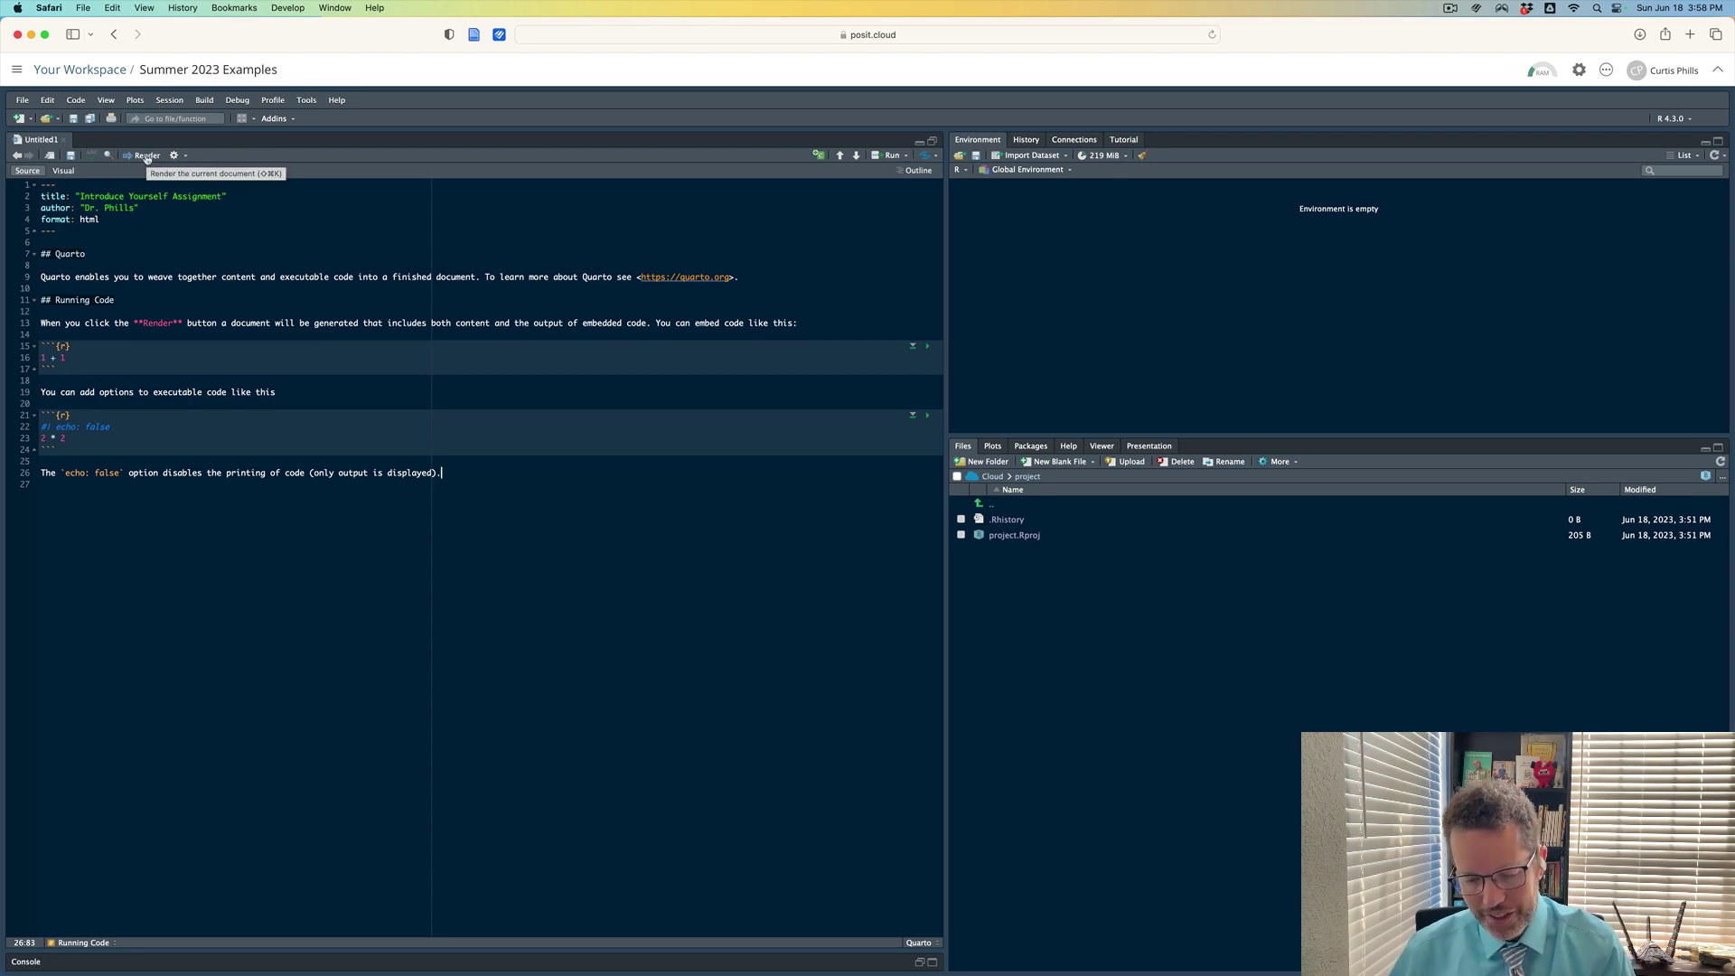
pyautogui.click(146, 157)
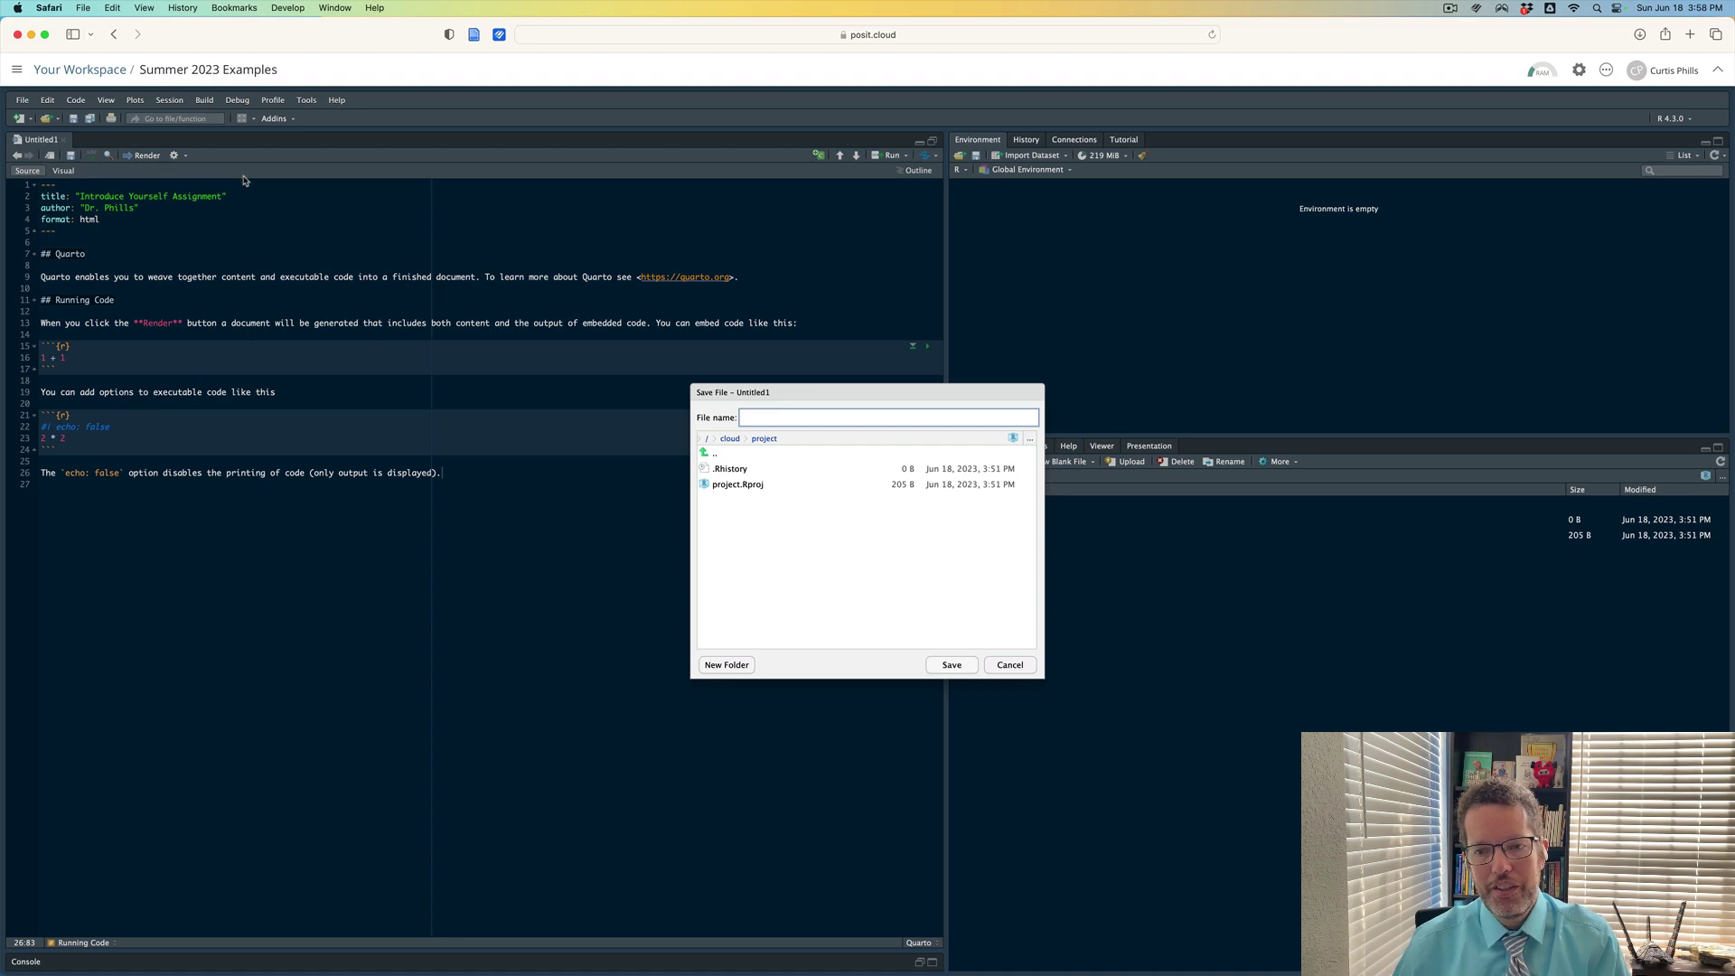
pyautogui.write('Introduce Yourself')
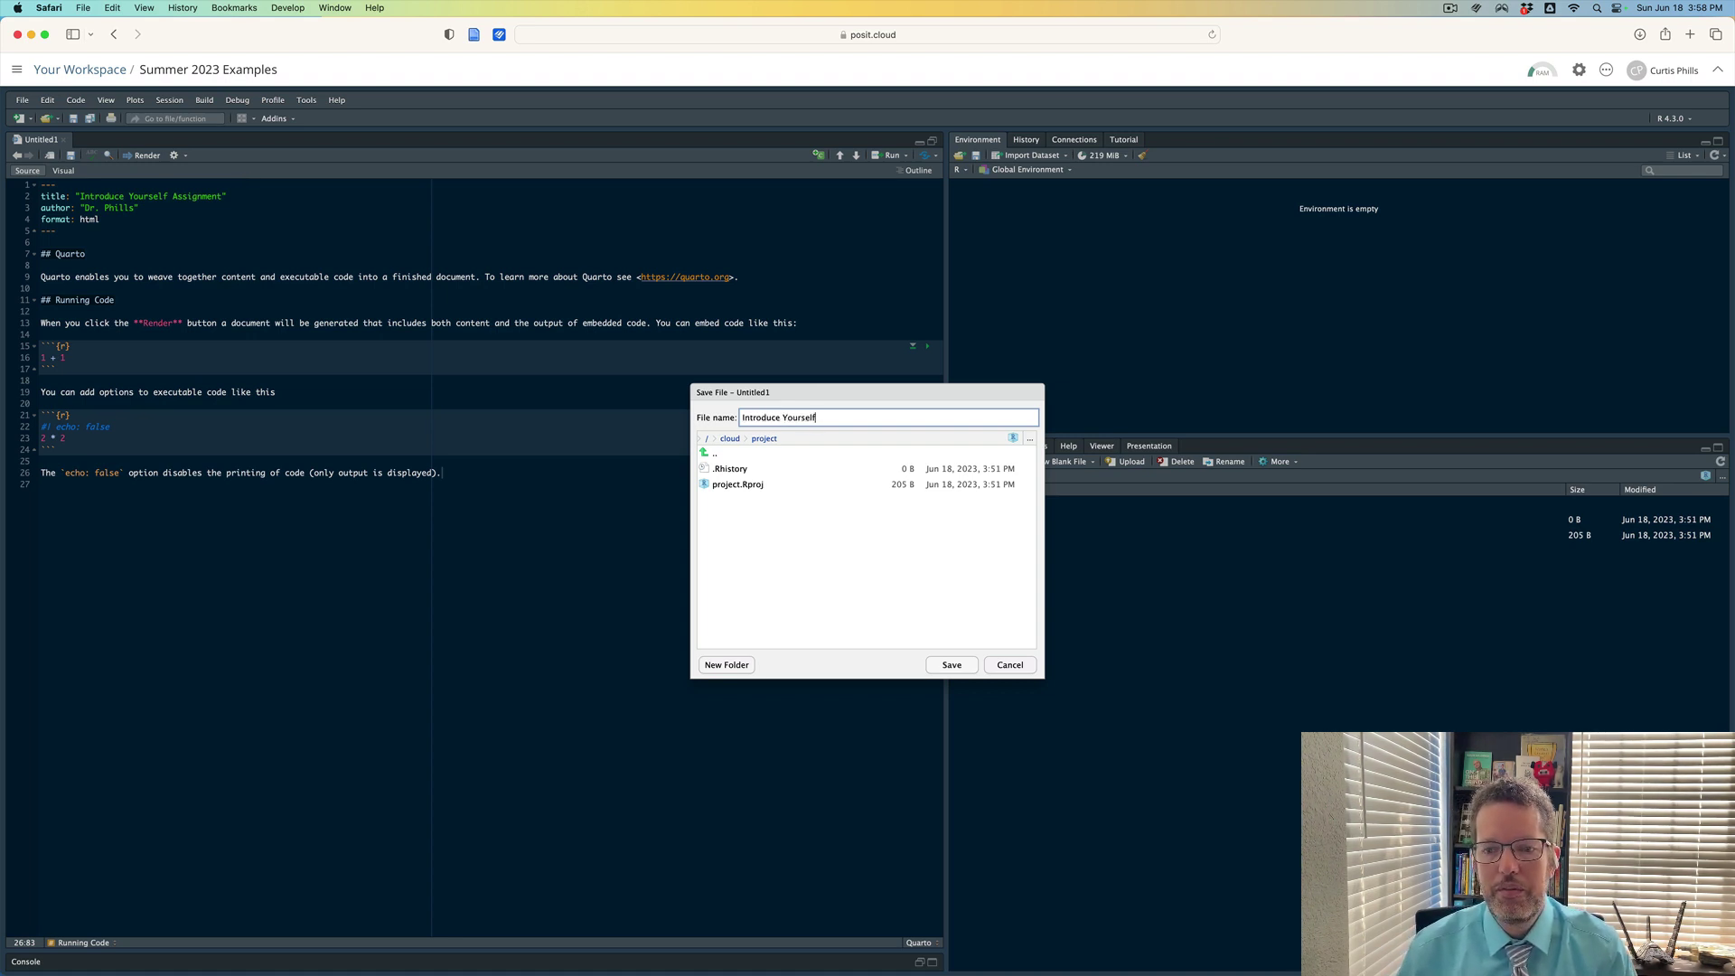
pyautogui.press('Return')
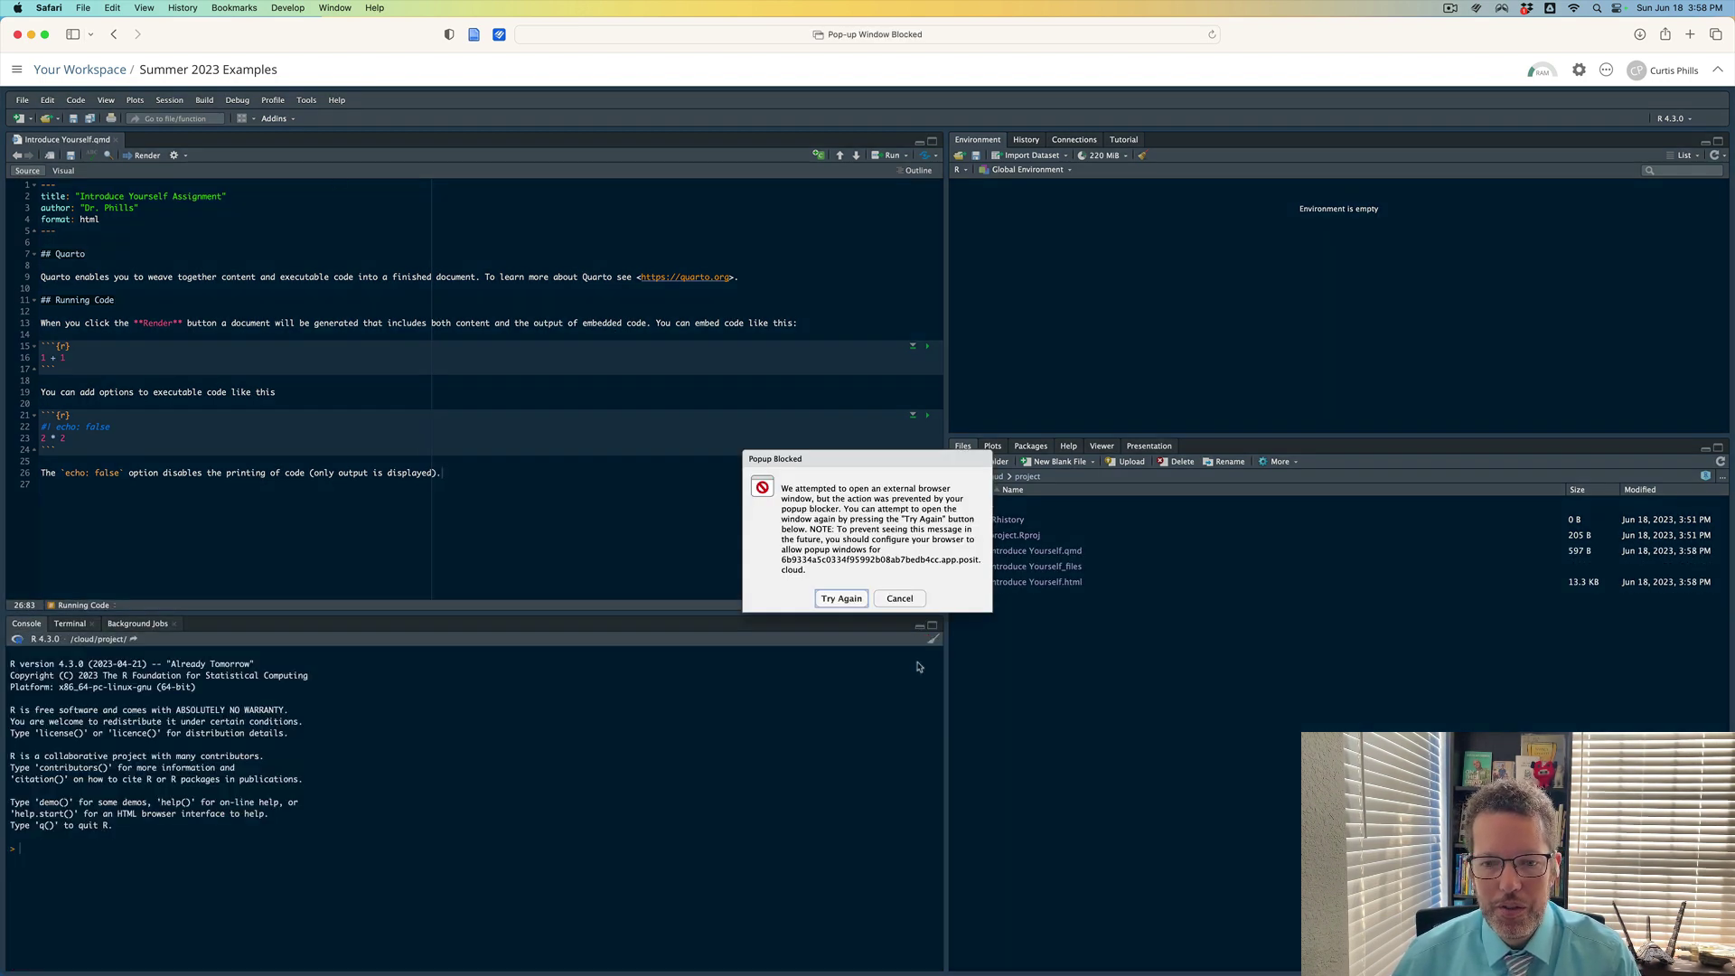
# Dismiss the blocked popup and set rendered previews to show in the Viewer Pane.
pyautogui.click(895, 600)
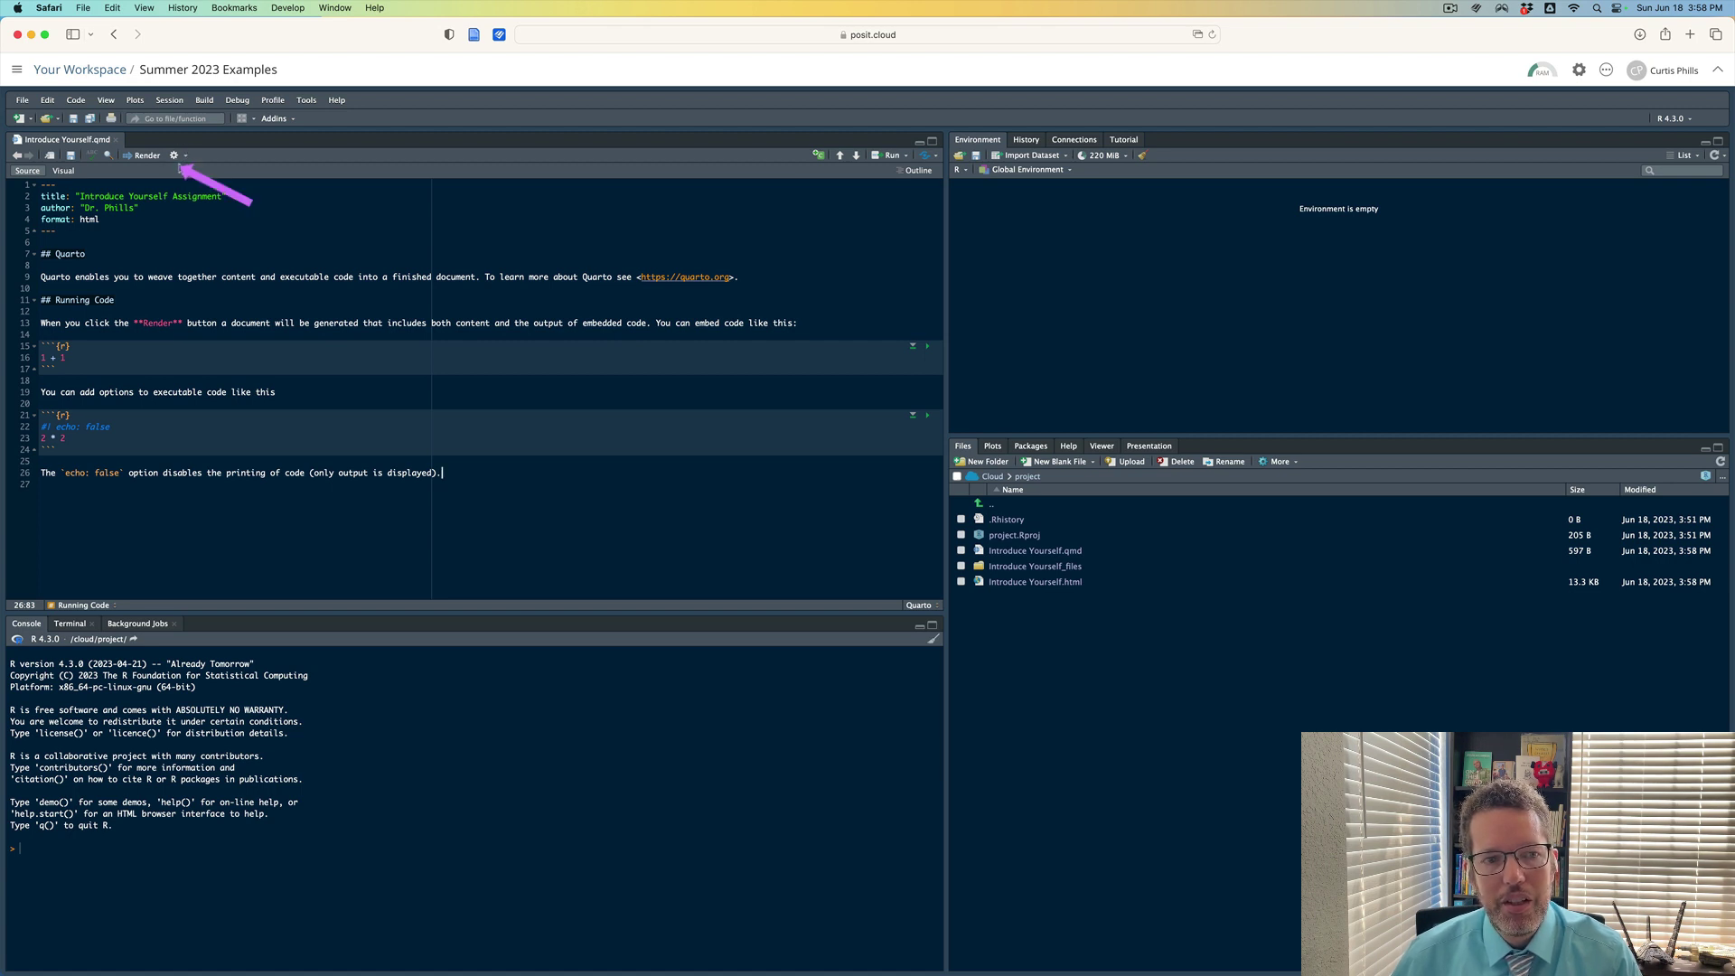
pyautogui.click(186, 157)
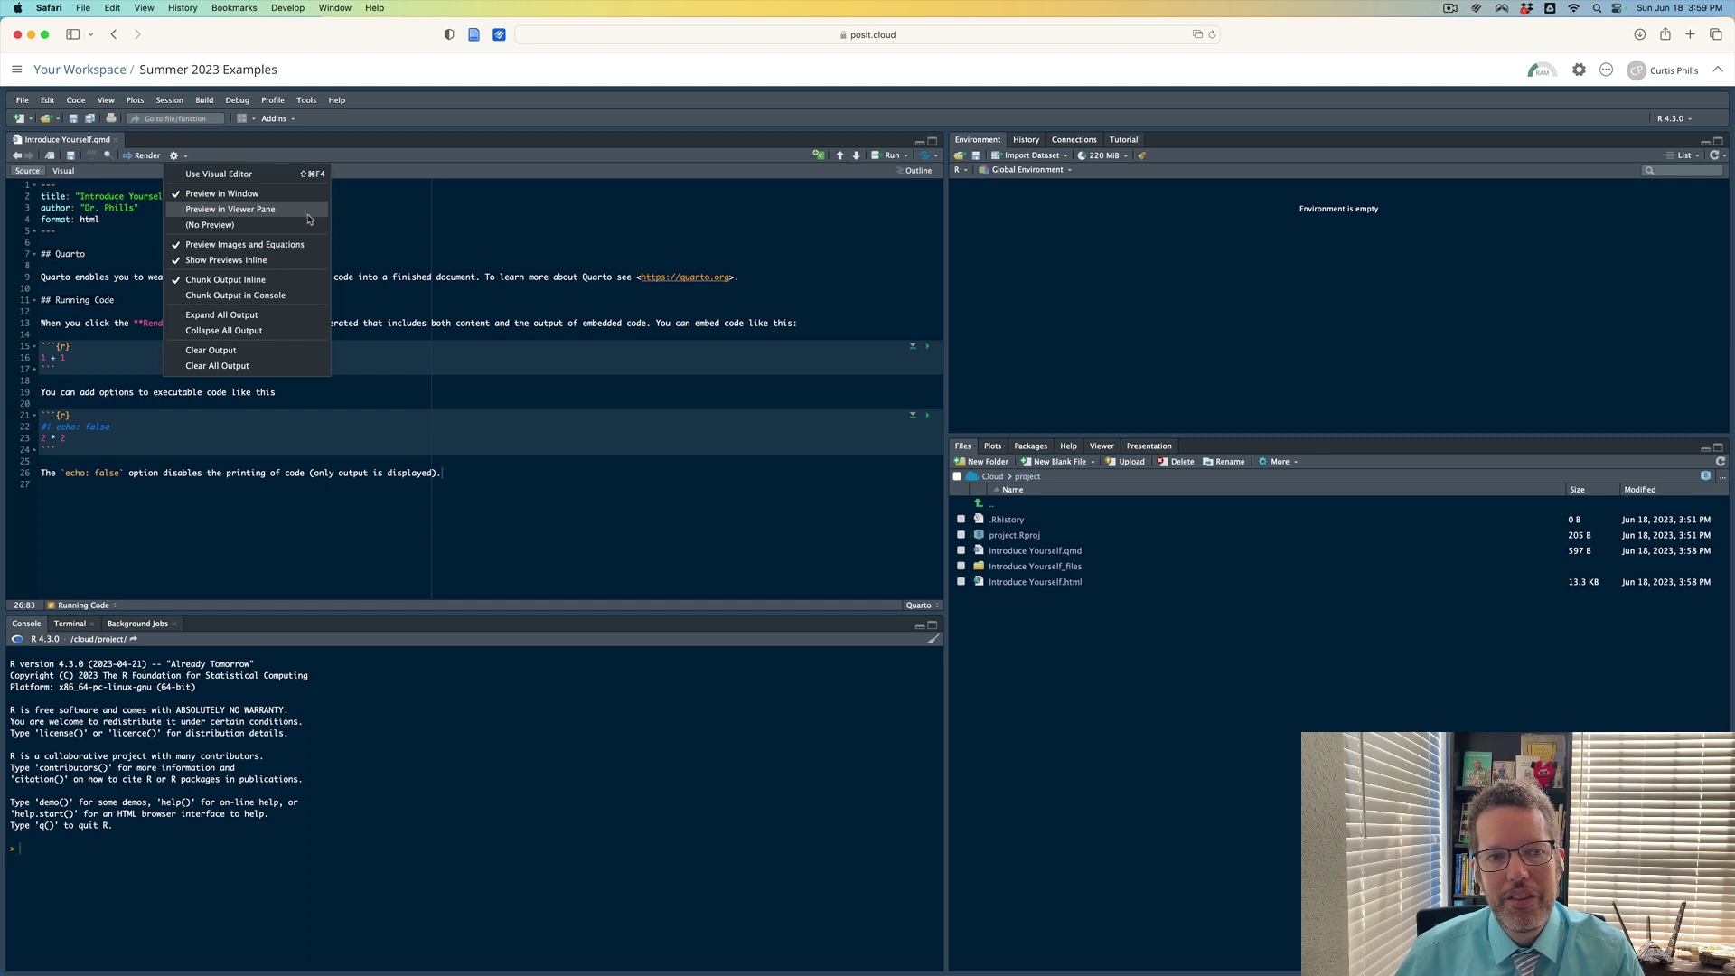
pyautogui.click(307, 215)
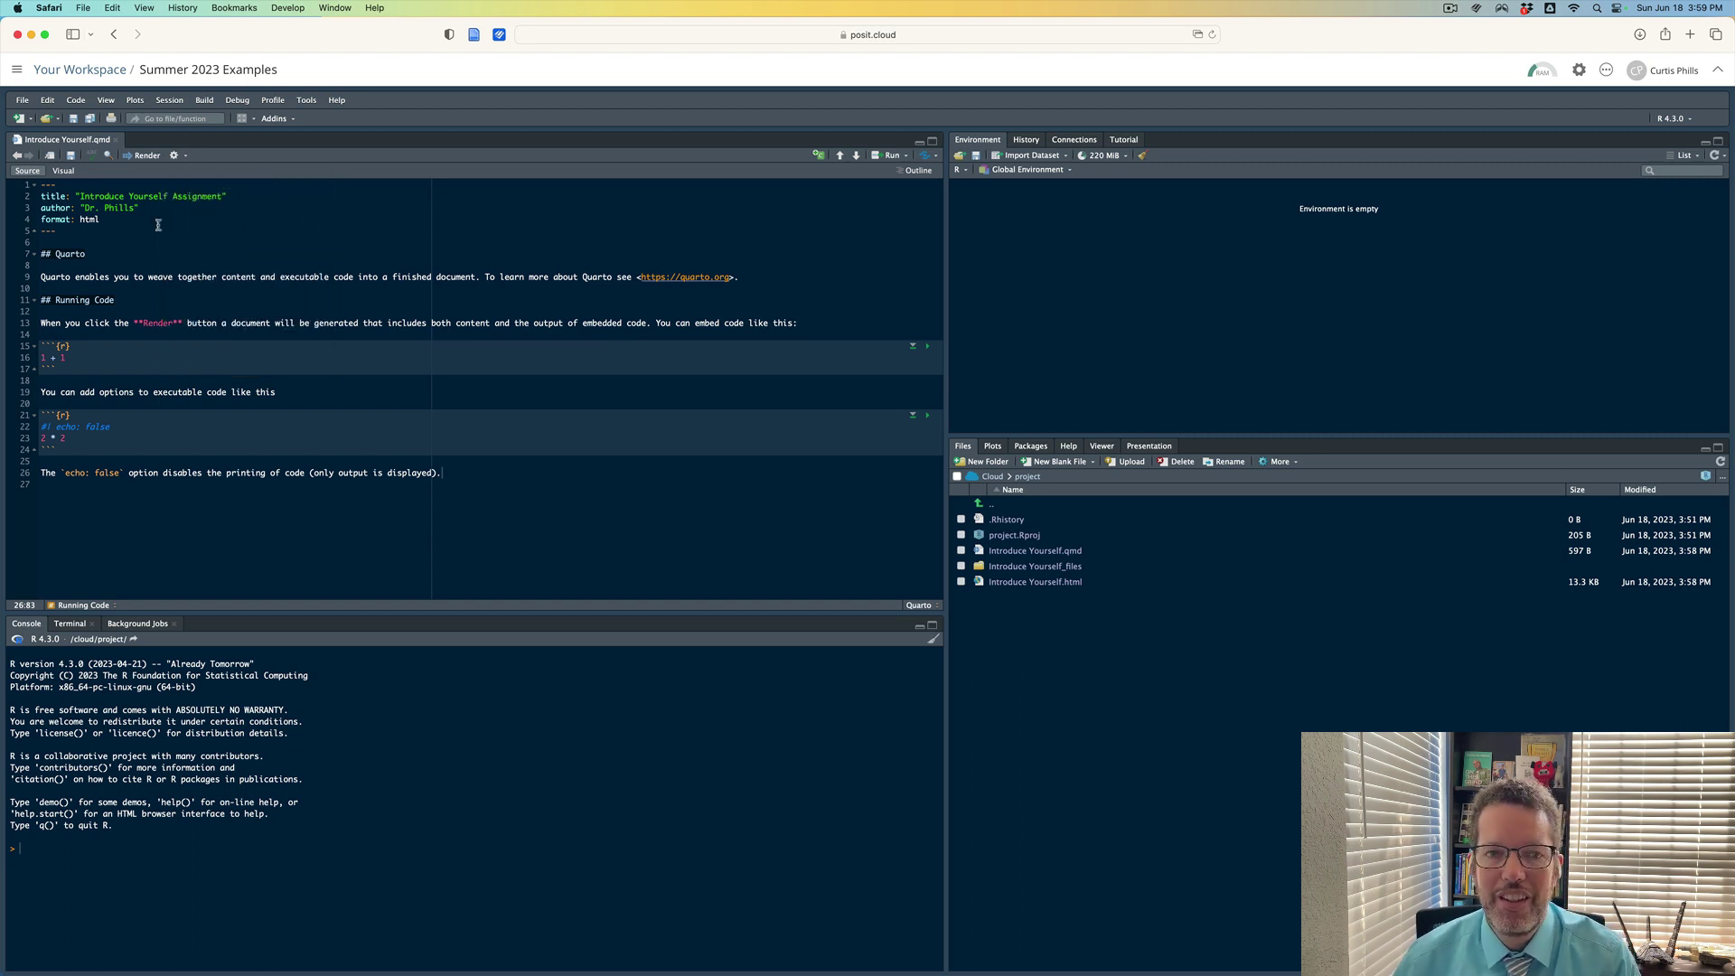
# Render the document, then place the cursor at the end of the '## Quarto' source line.
pyautogui.click(142, 155)
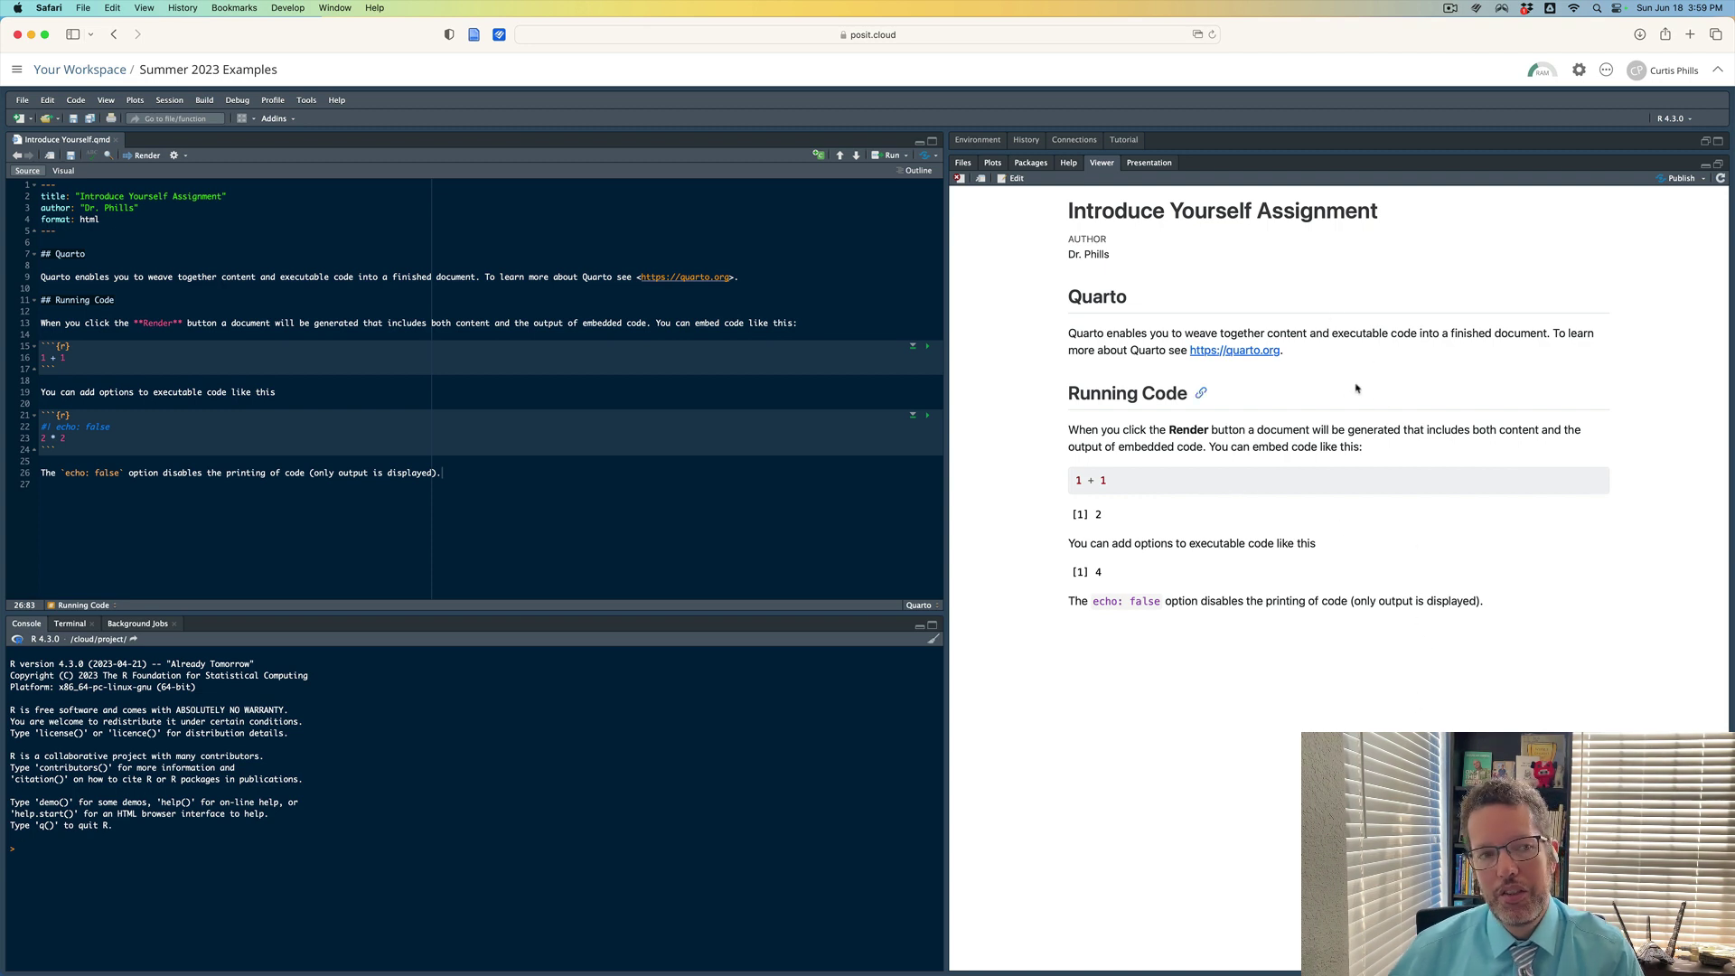
pyautogui.moveTo(1098, 296)
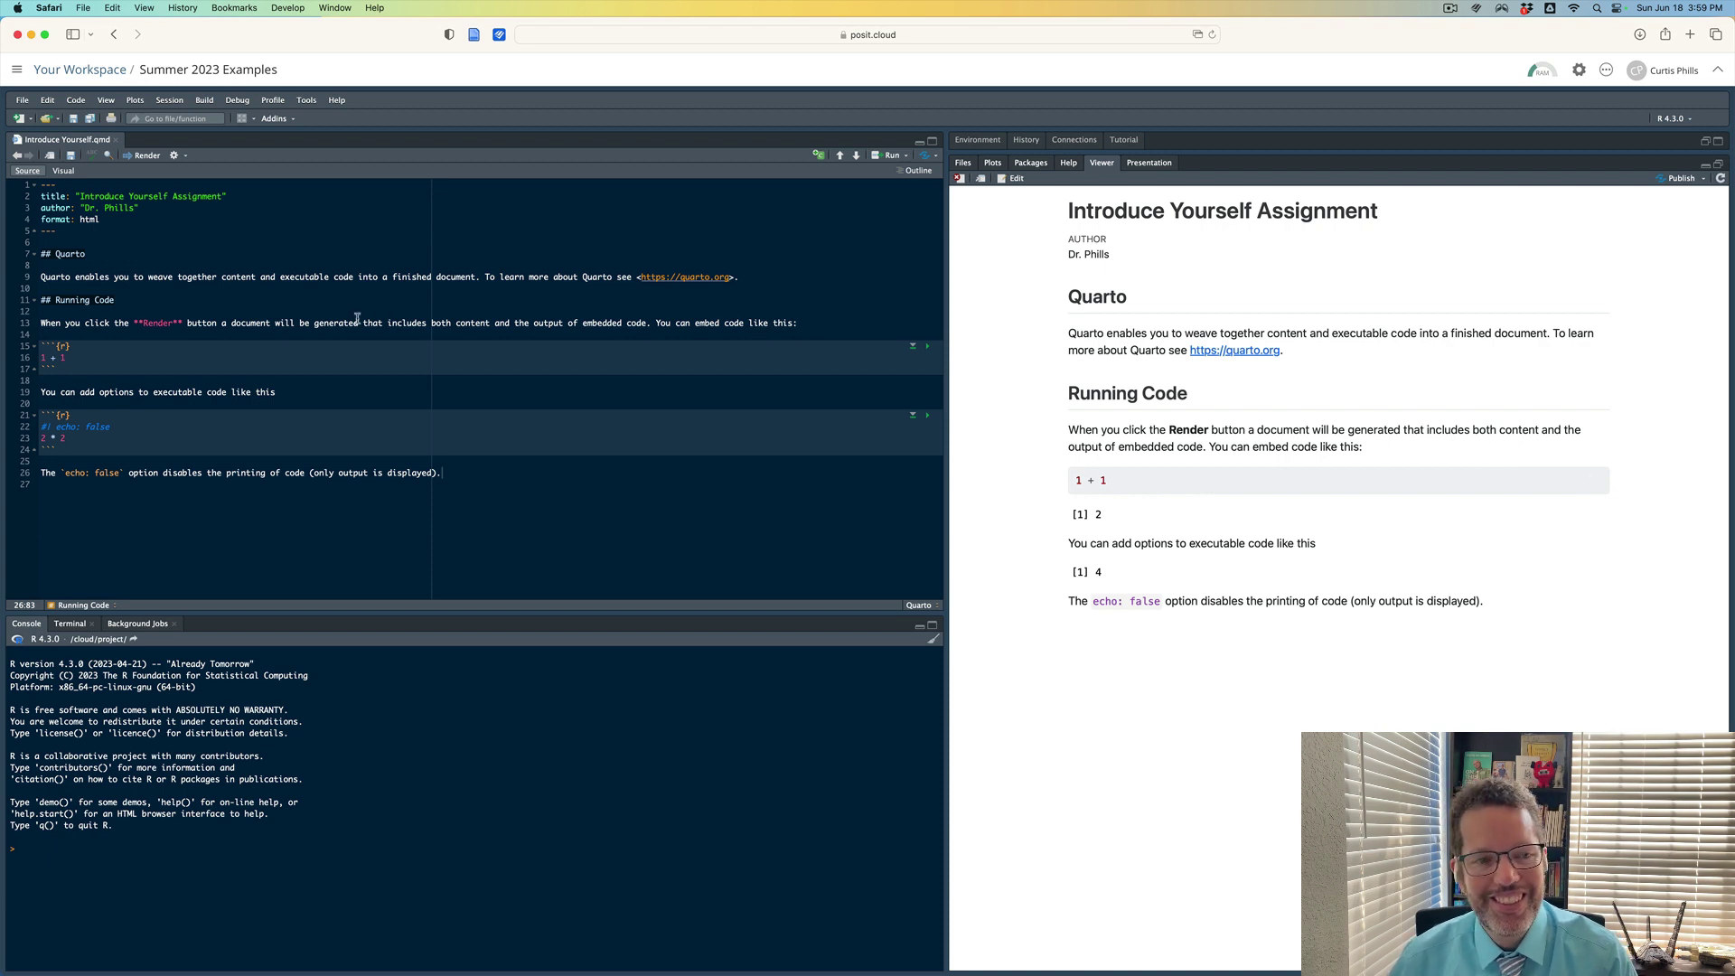
pyautogui.doubleClick(1097, 296)
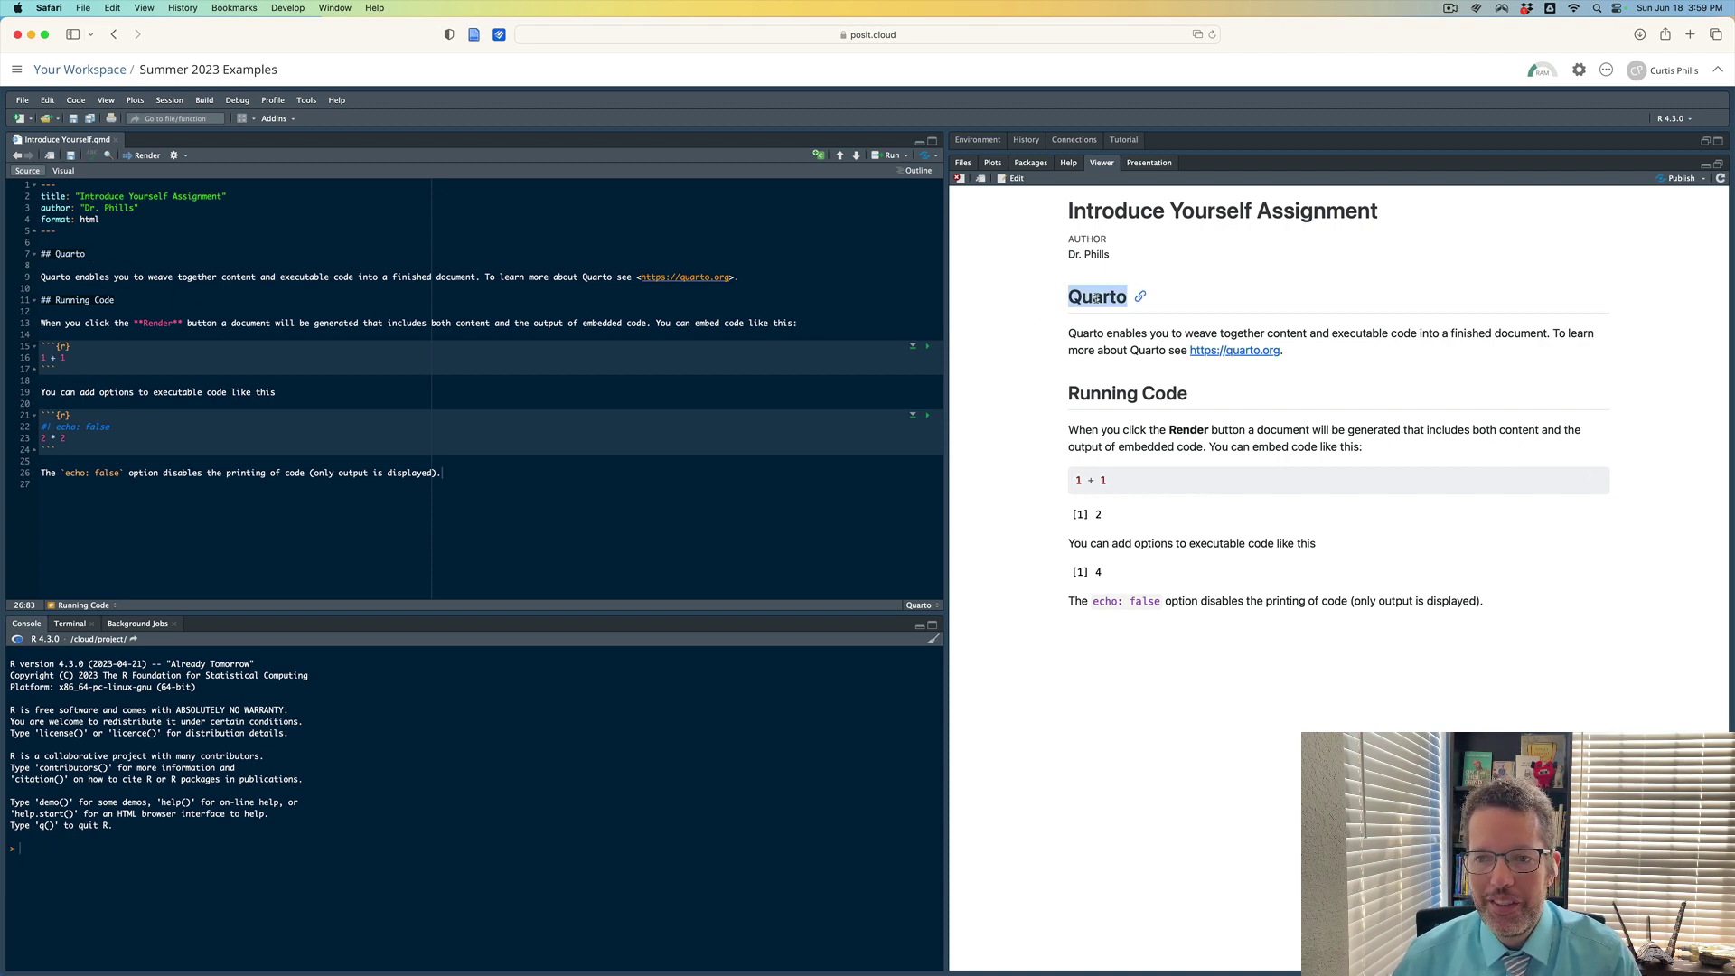
pyautogui.click(91, 253)
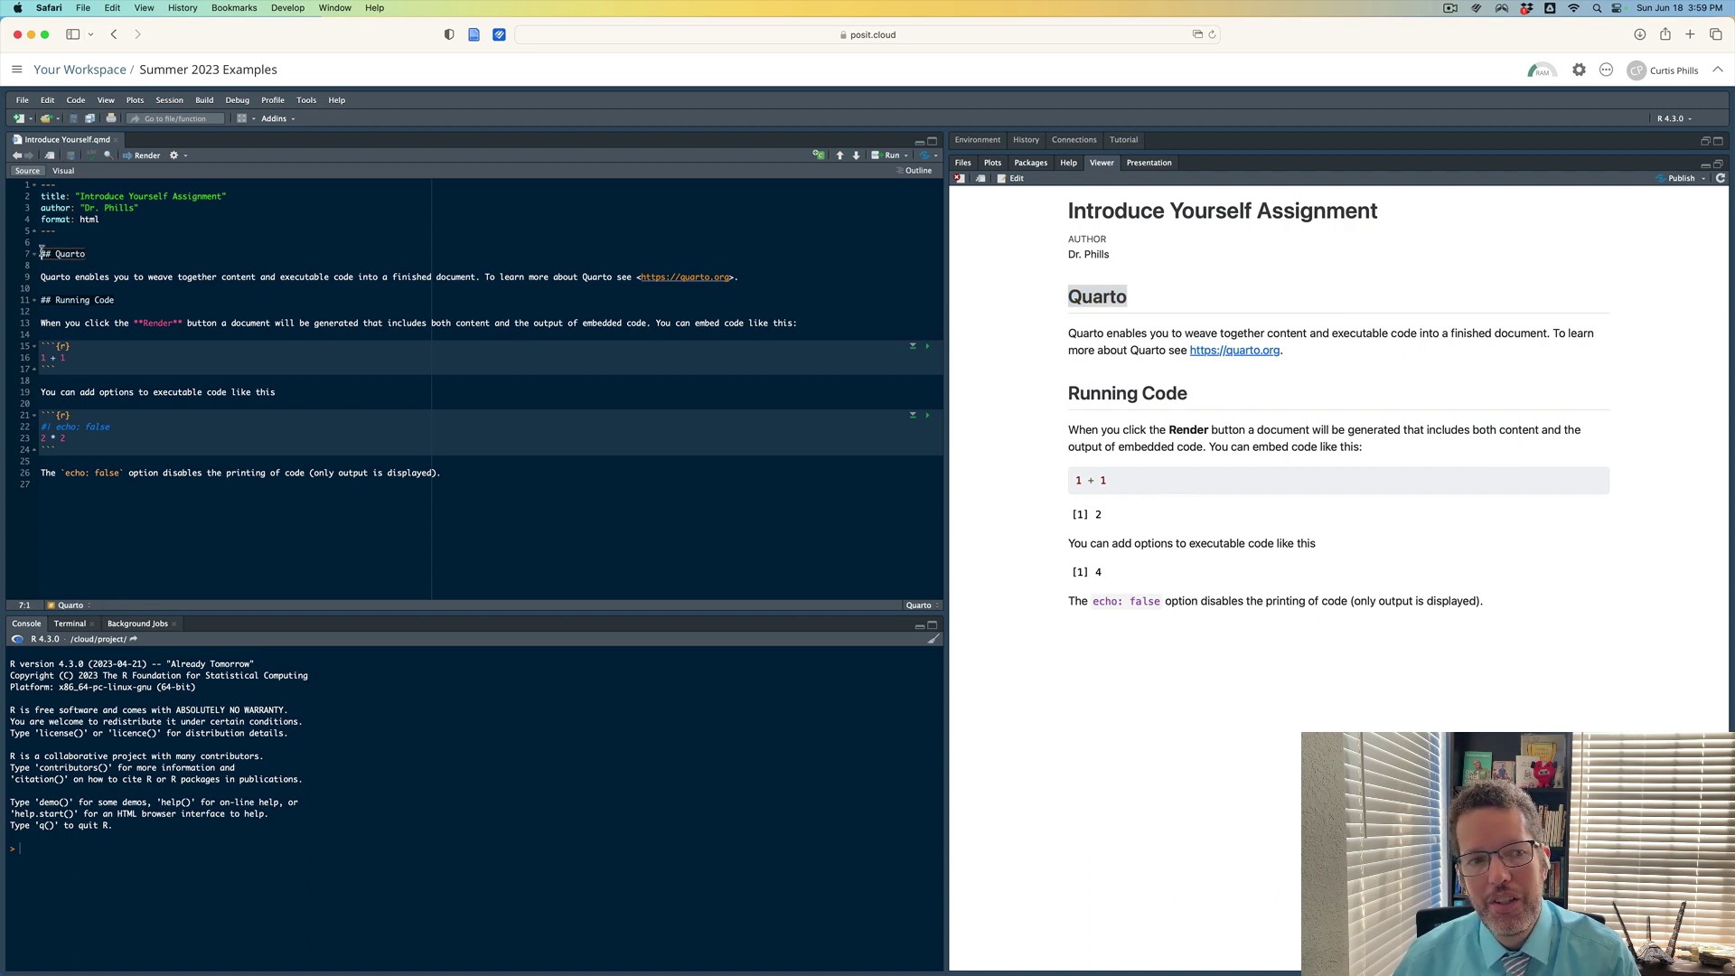
pyautogui.click(119, 258)
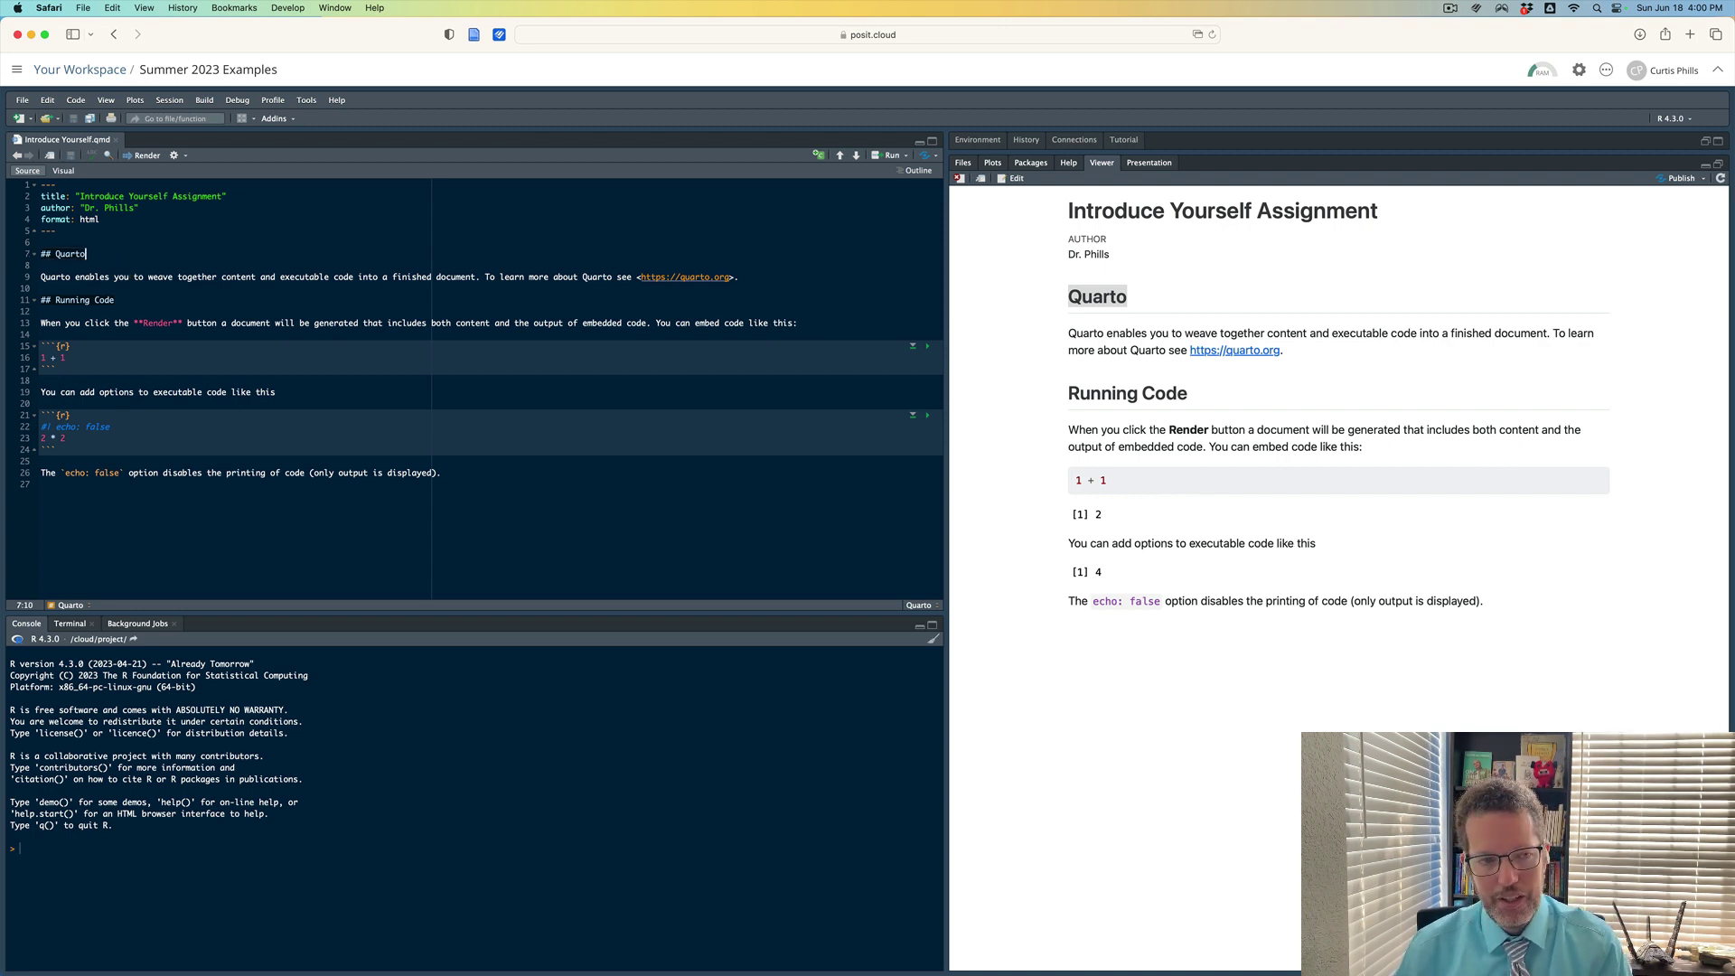
# Add '# Level 1', '### Level 3', '#### Level 4' and '#####' heading lines around the Quarto heading.
pyautogui.press('Return')
pyautogui.press('Return')
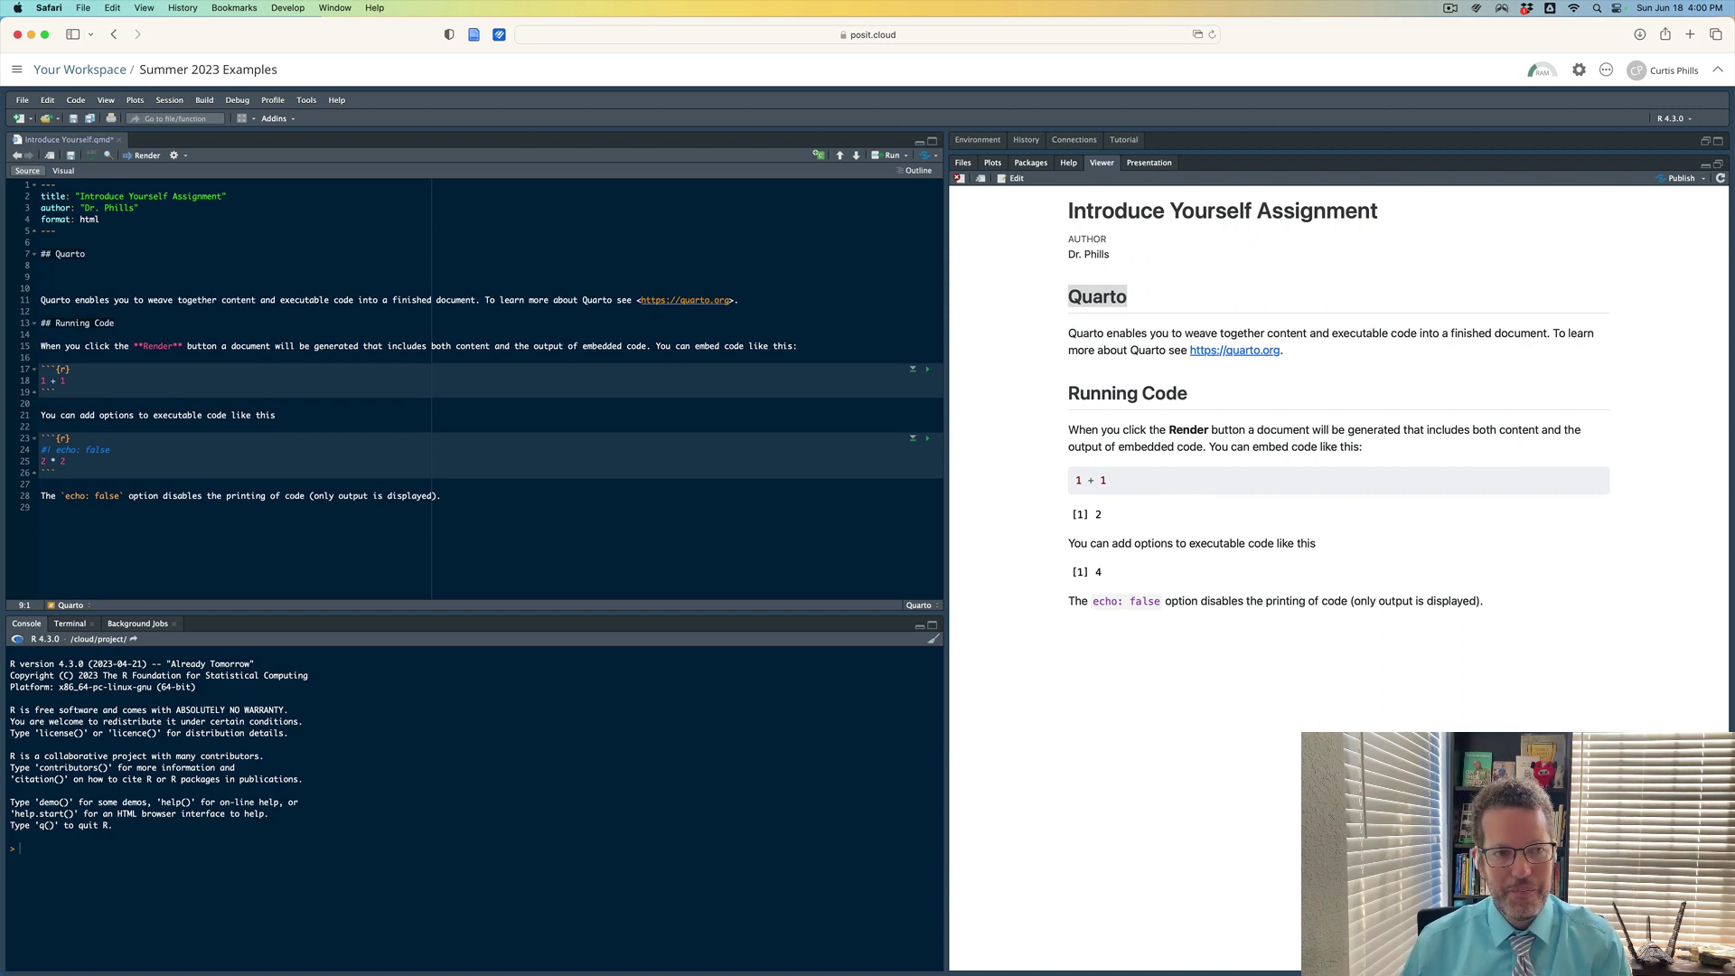
pyautogui.press('Return')
pyautogui.press('Return')
pyautogui.press('Up')
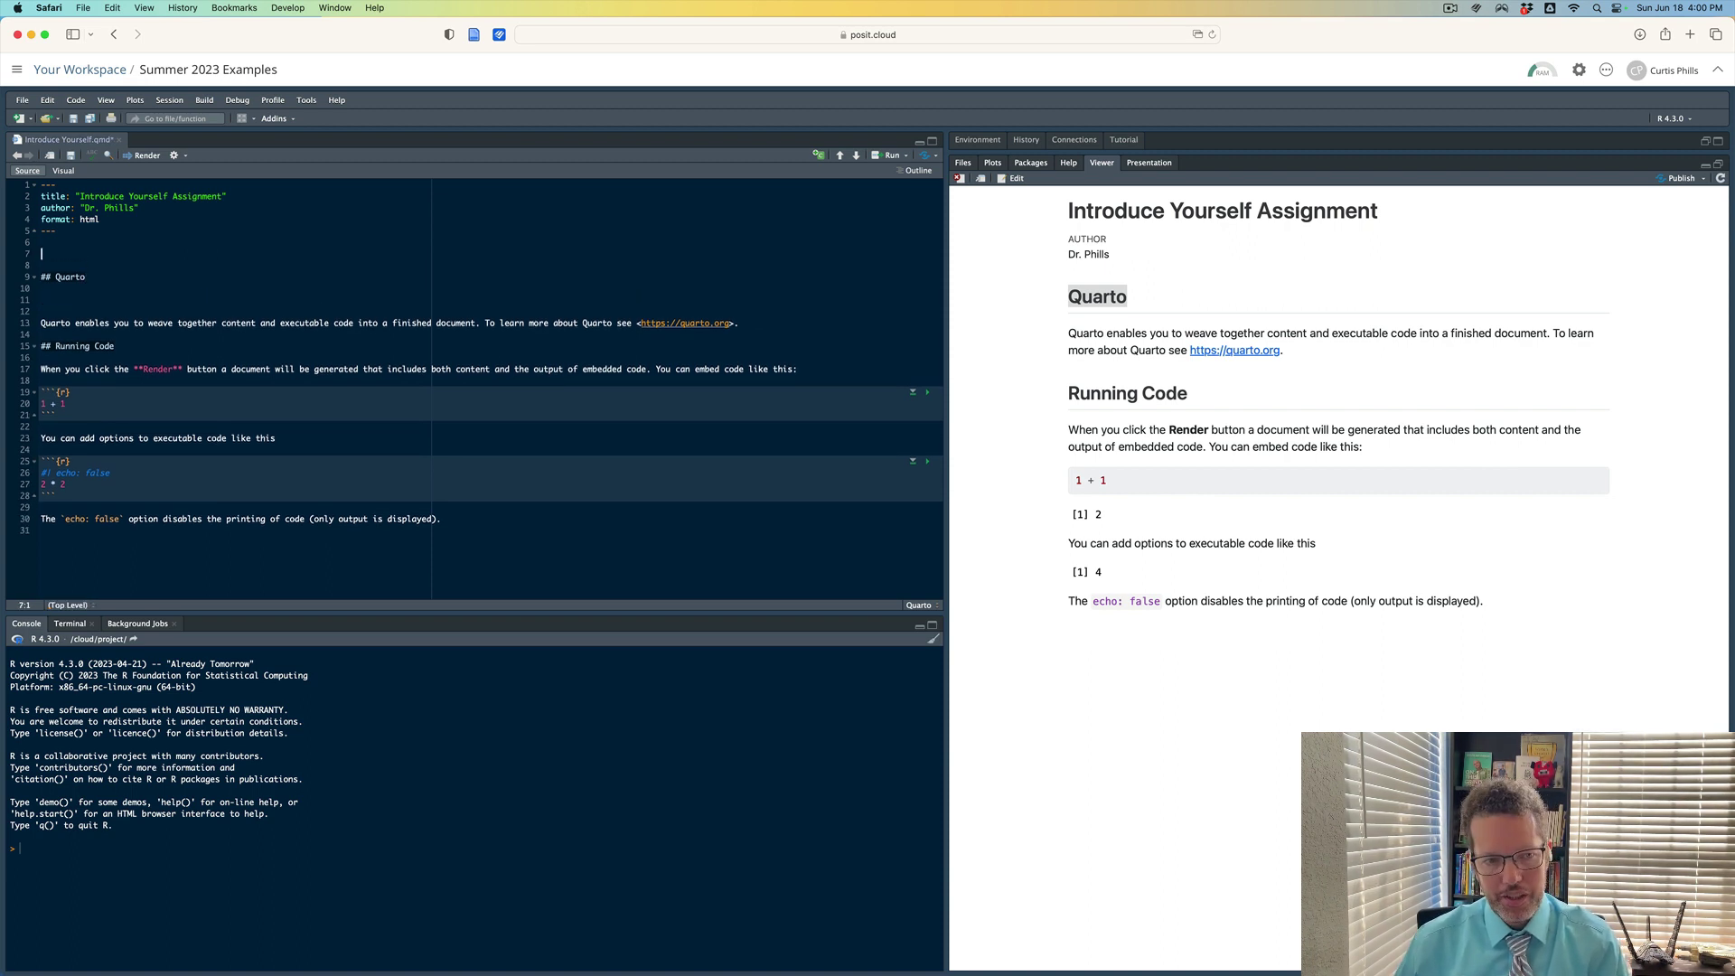
pyautogui.write('Level 1')
pyautogui.press('Down')
pyautogui.press('Down')
pyautogui.press('Down')
pyautogui.press('Return')
pyautogui.write('# Level')
pyautogui.press('Return')
pyautogui.press('Return')
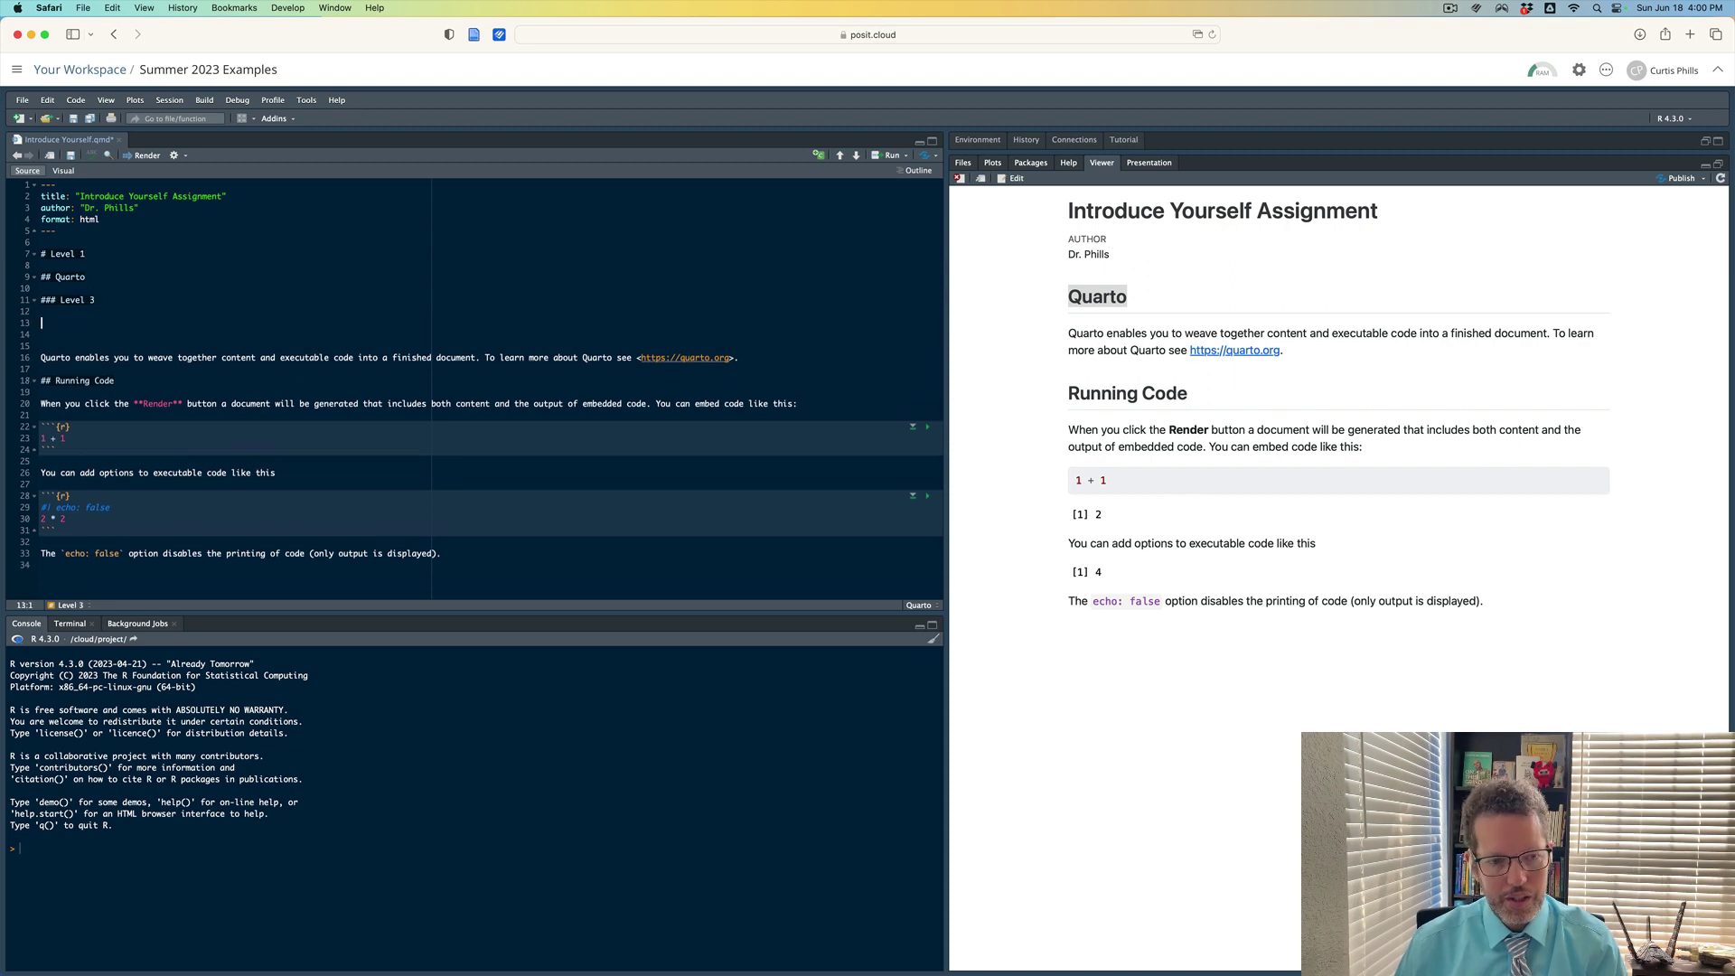
pyautogui.write('## Level 4')
pyautogui.press('Return')
pyautogui.press('Return')
pyautogui.press('BackSpace')
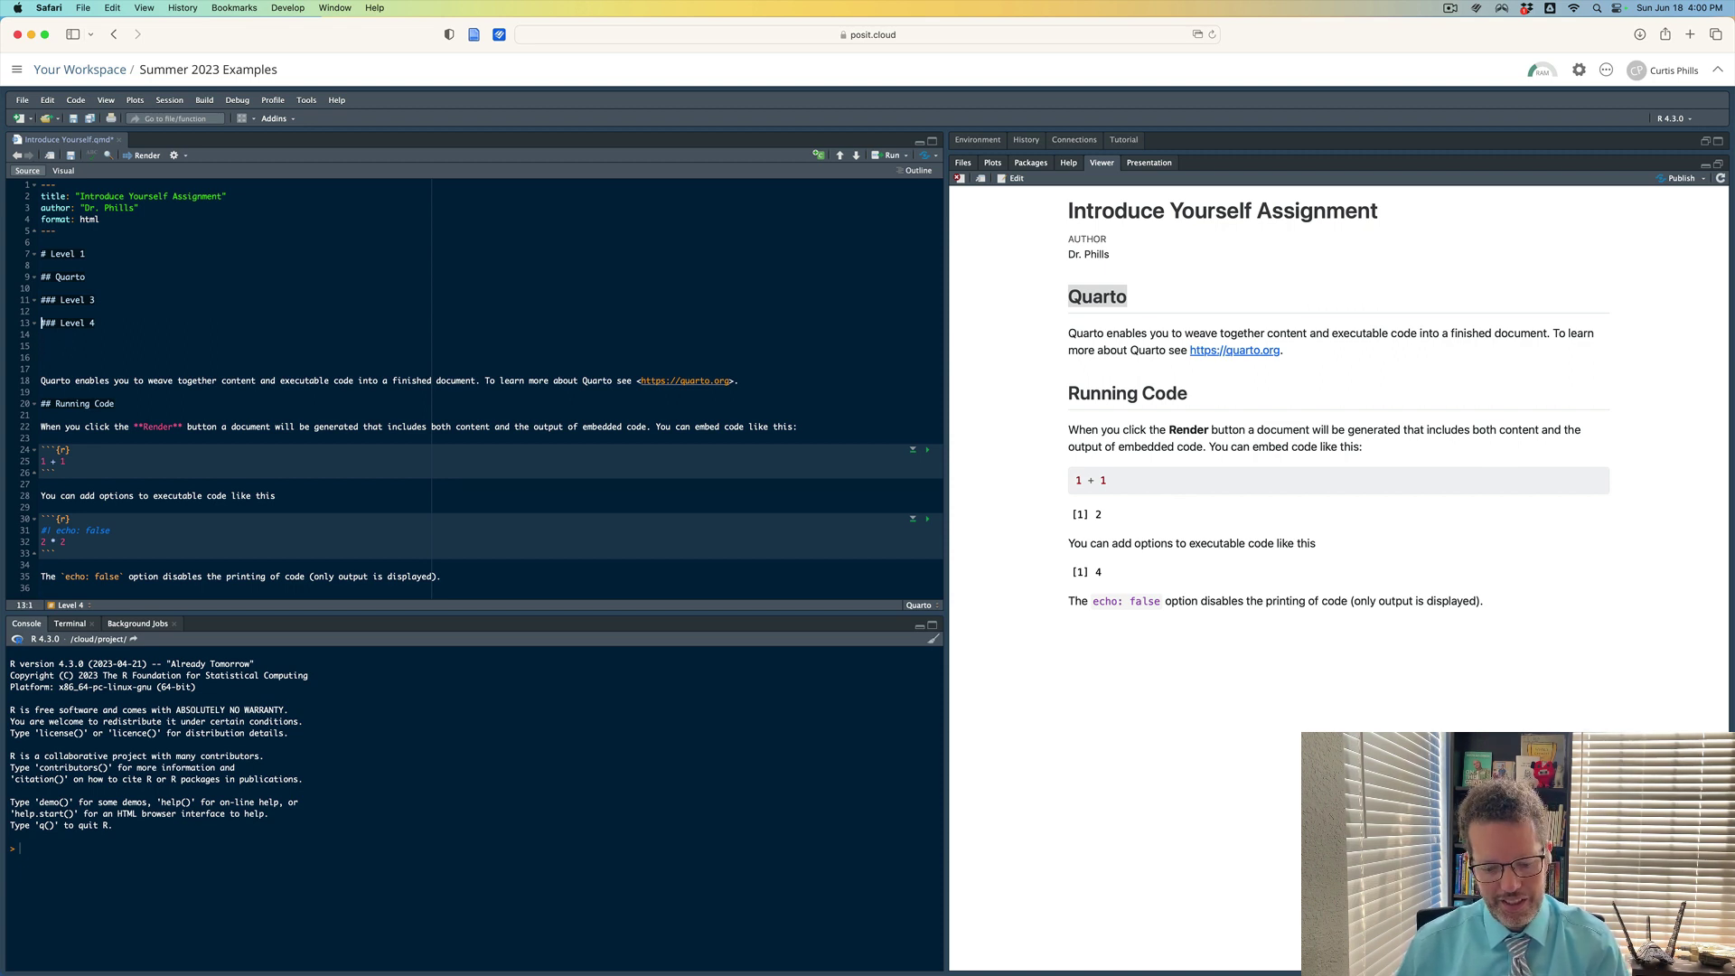
pyautogui.write('#')
pyautogui.press('Down')
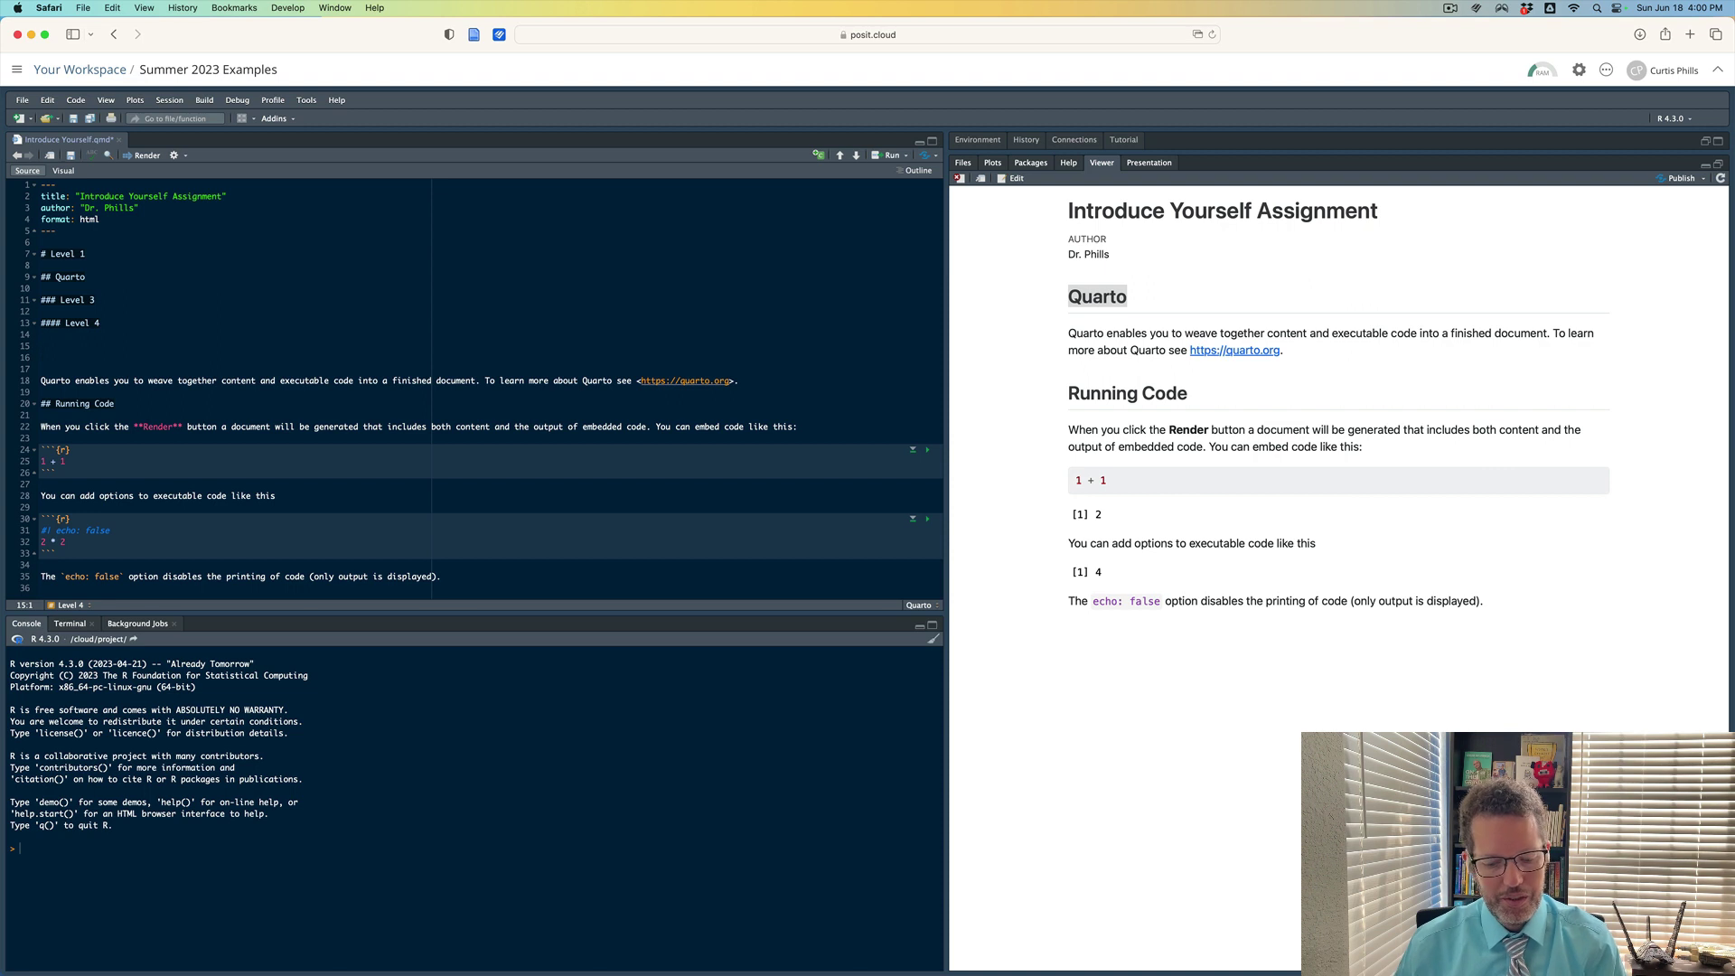
pyautogui.write('##### Level 5')
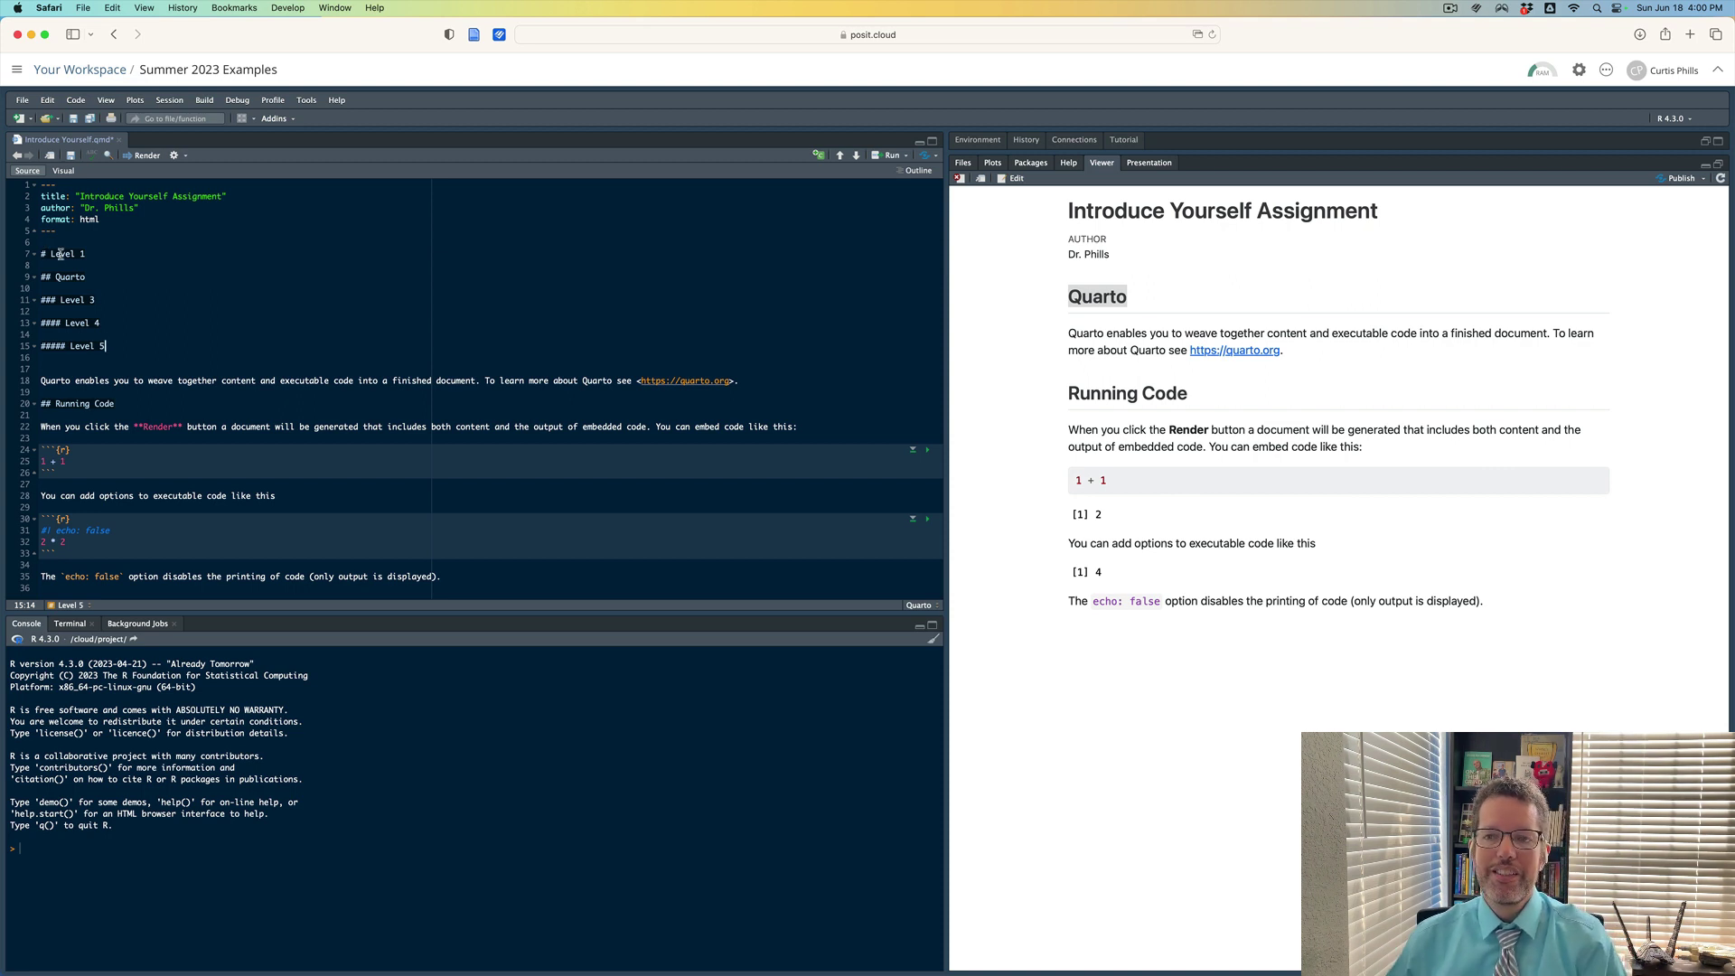
# Complete '##### Level 5' and re-render to check headings Level 1–5 at decreasing sizes.
pyautogui.click(145, 155)
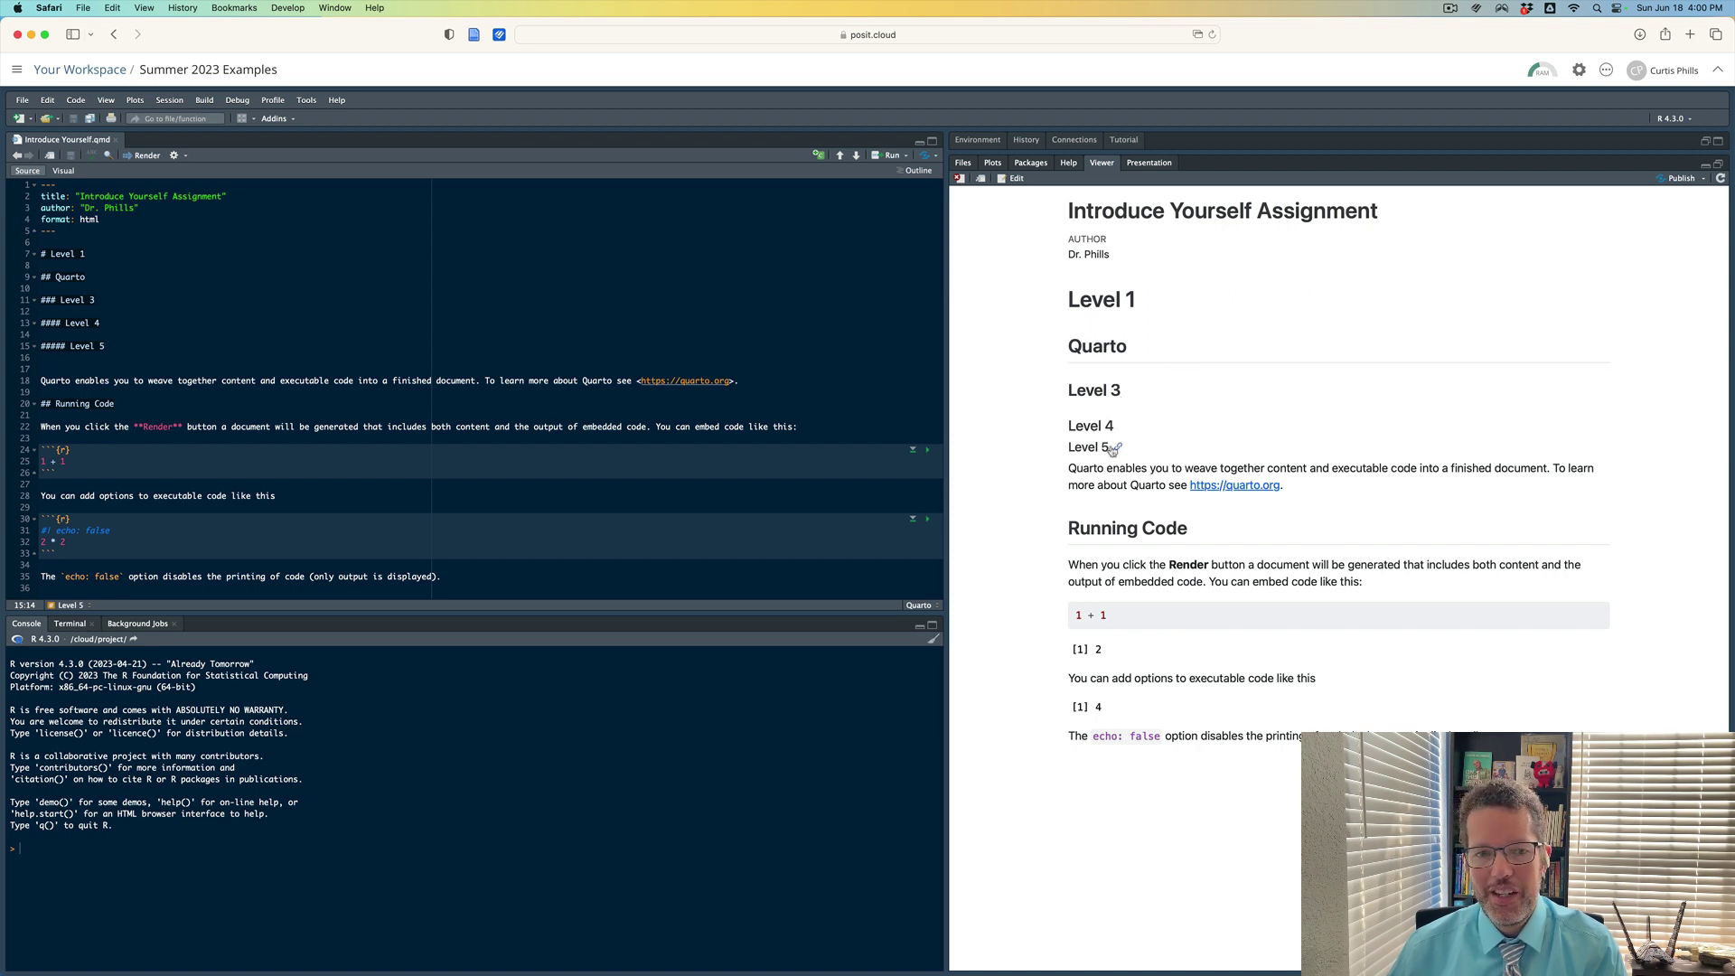
pyautogui.moveTo(1071, 469); pyautogui.dragTo(1312, 493)
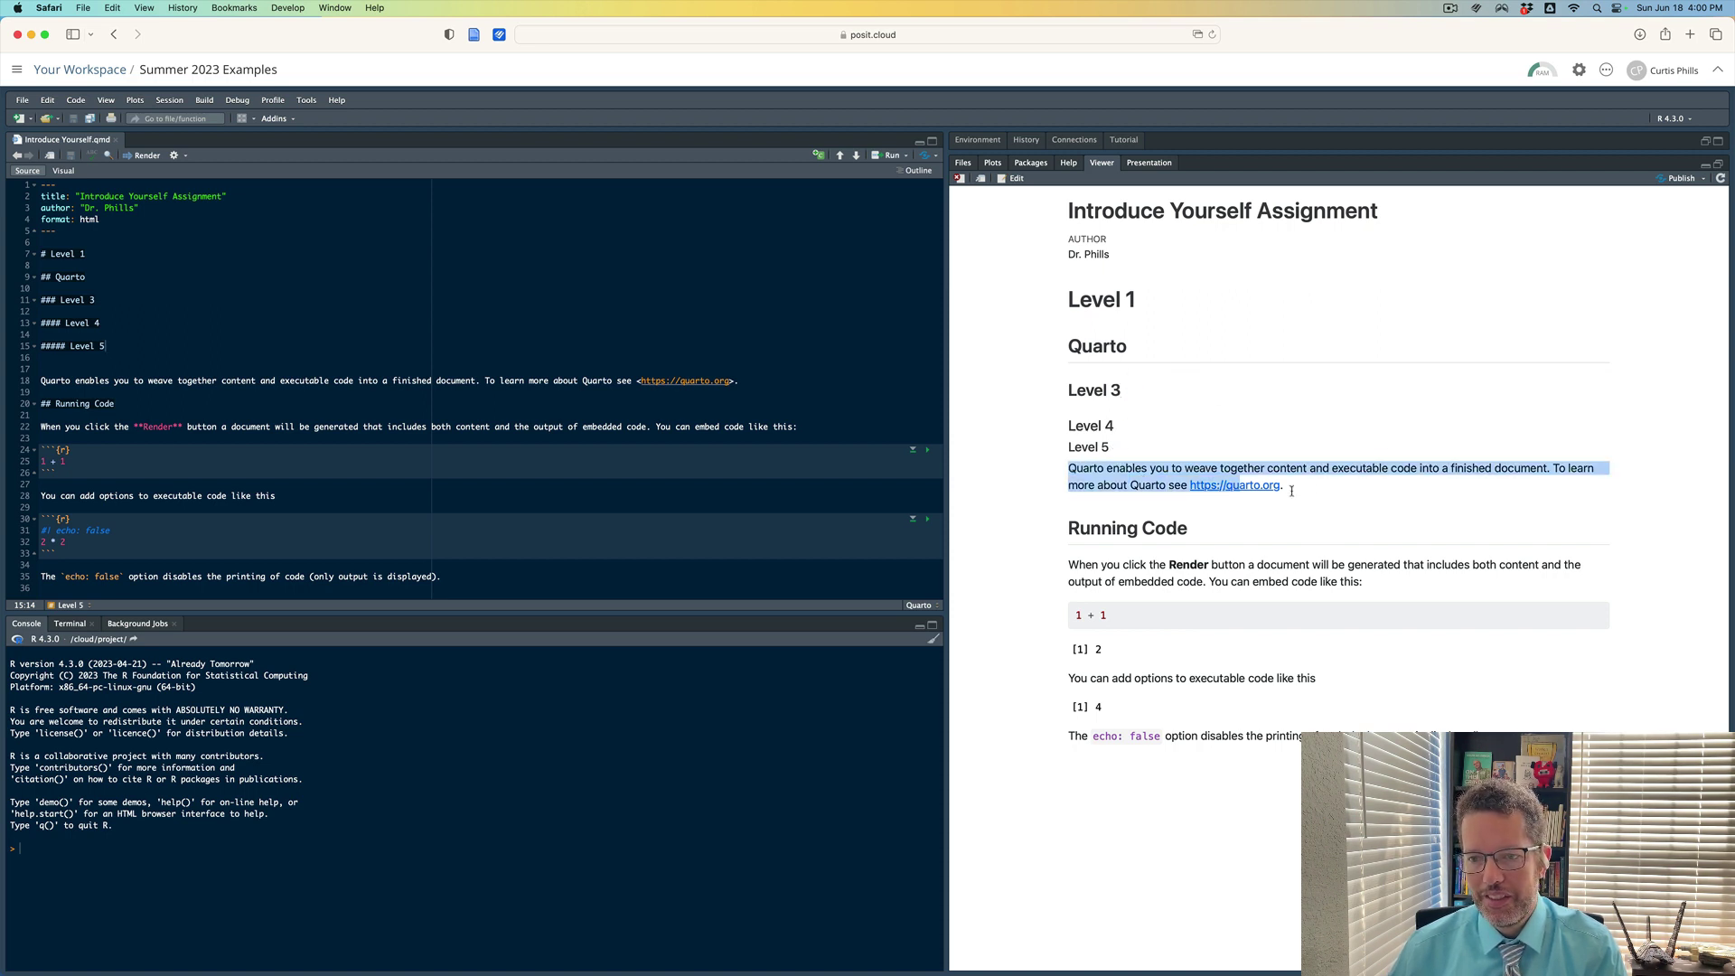
pyautogui.click(1341, 493)
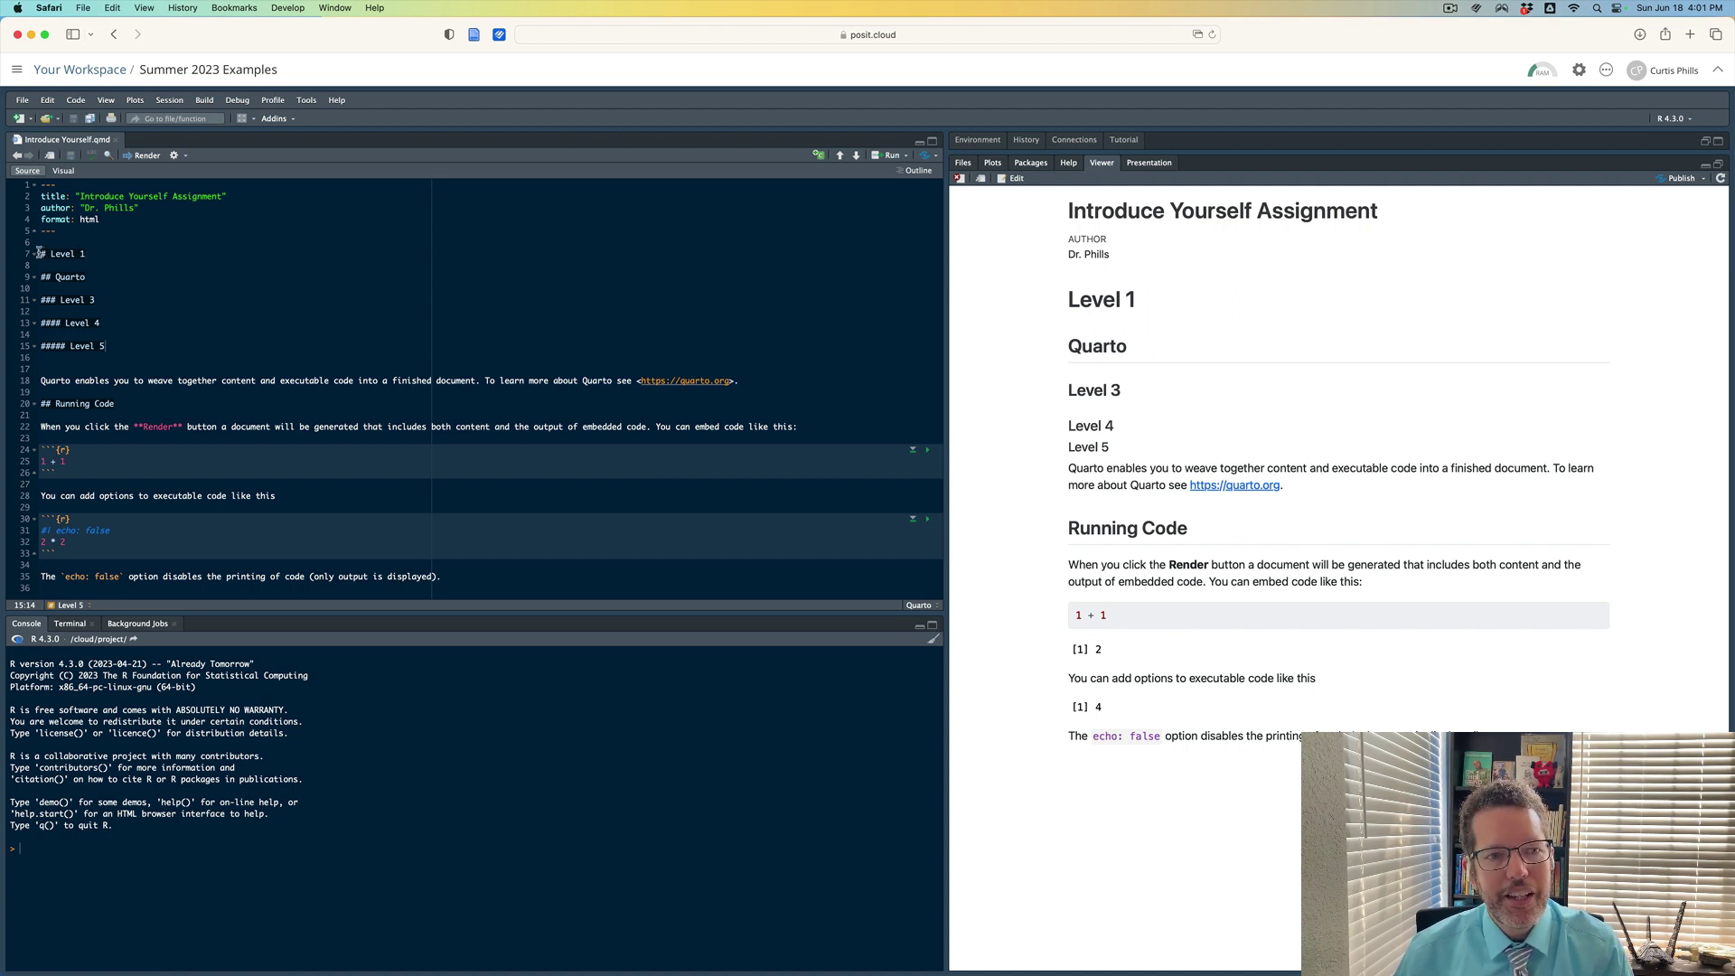
# Replace the template body with 'My name is **Dr. Phills**.' and render it.
pyautogui.moveTo(38, 253); pyautogui.dragTo(494, 579)
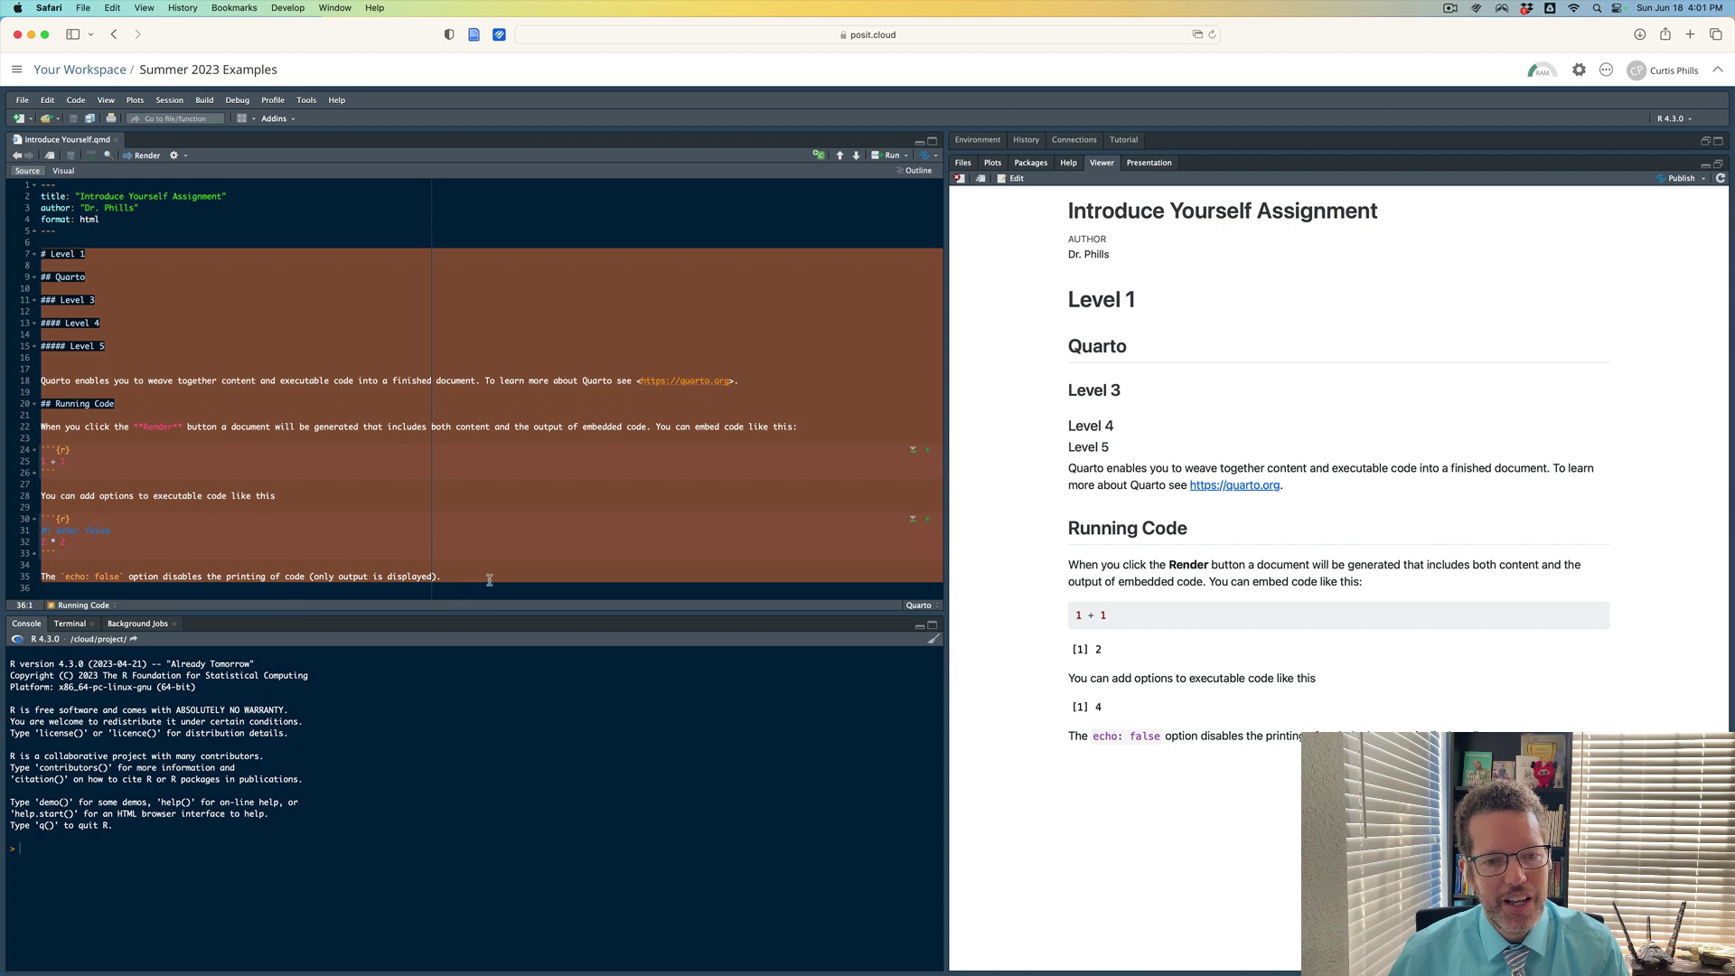
pyautogui.press('BackSpace')
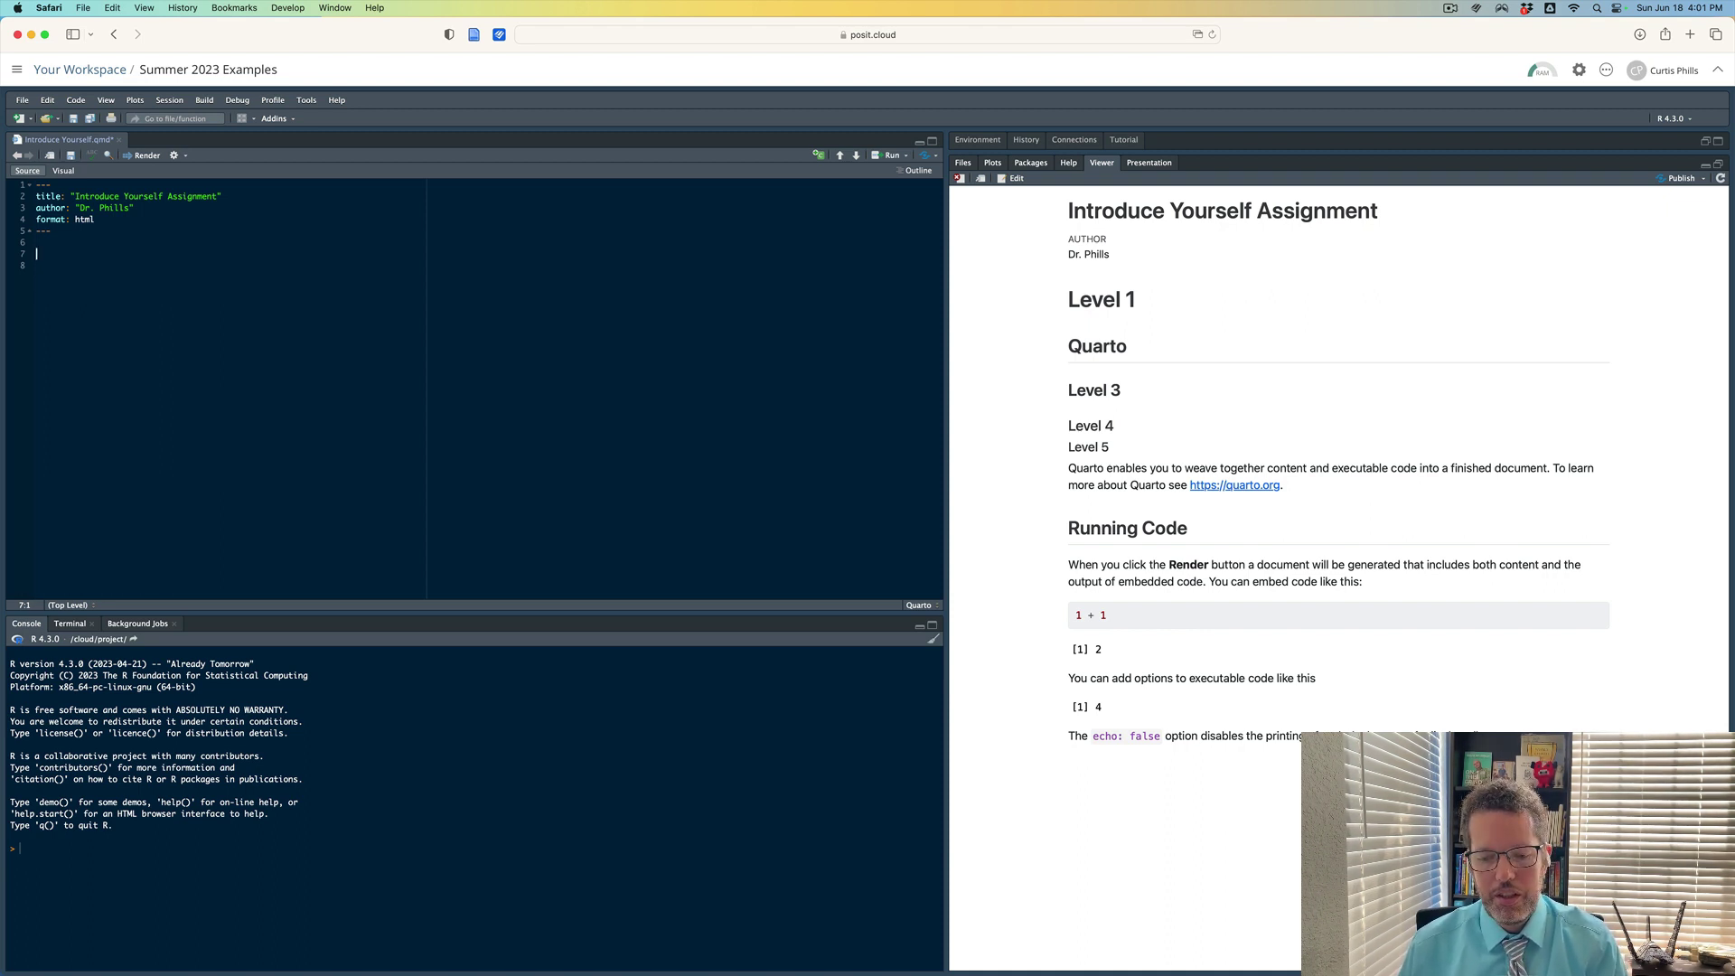
pyautogui.write('My name is Dr. Phills.')
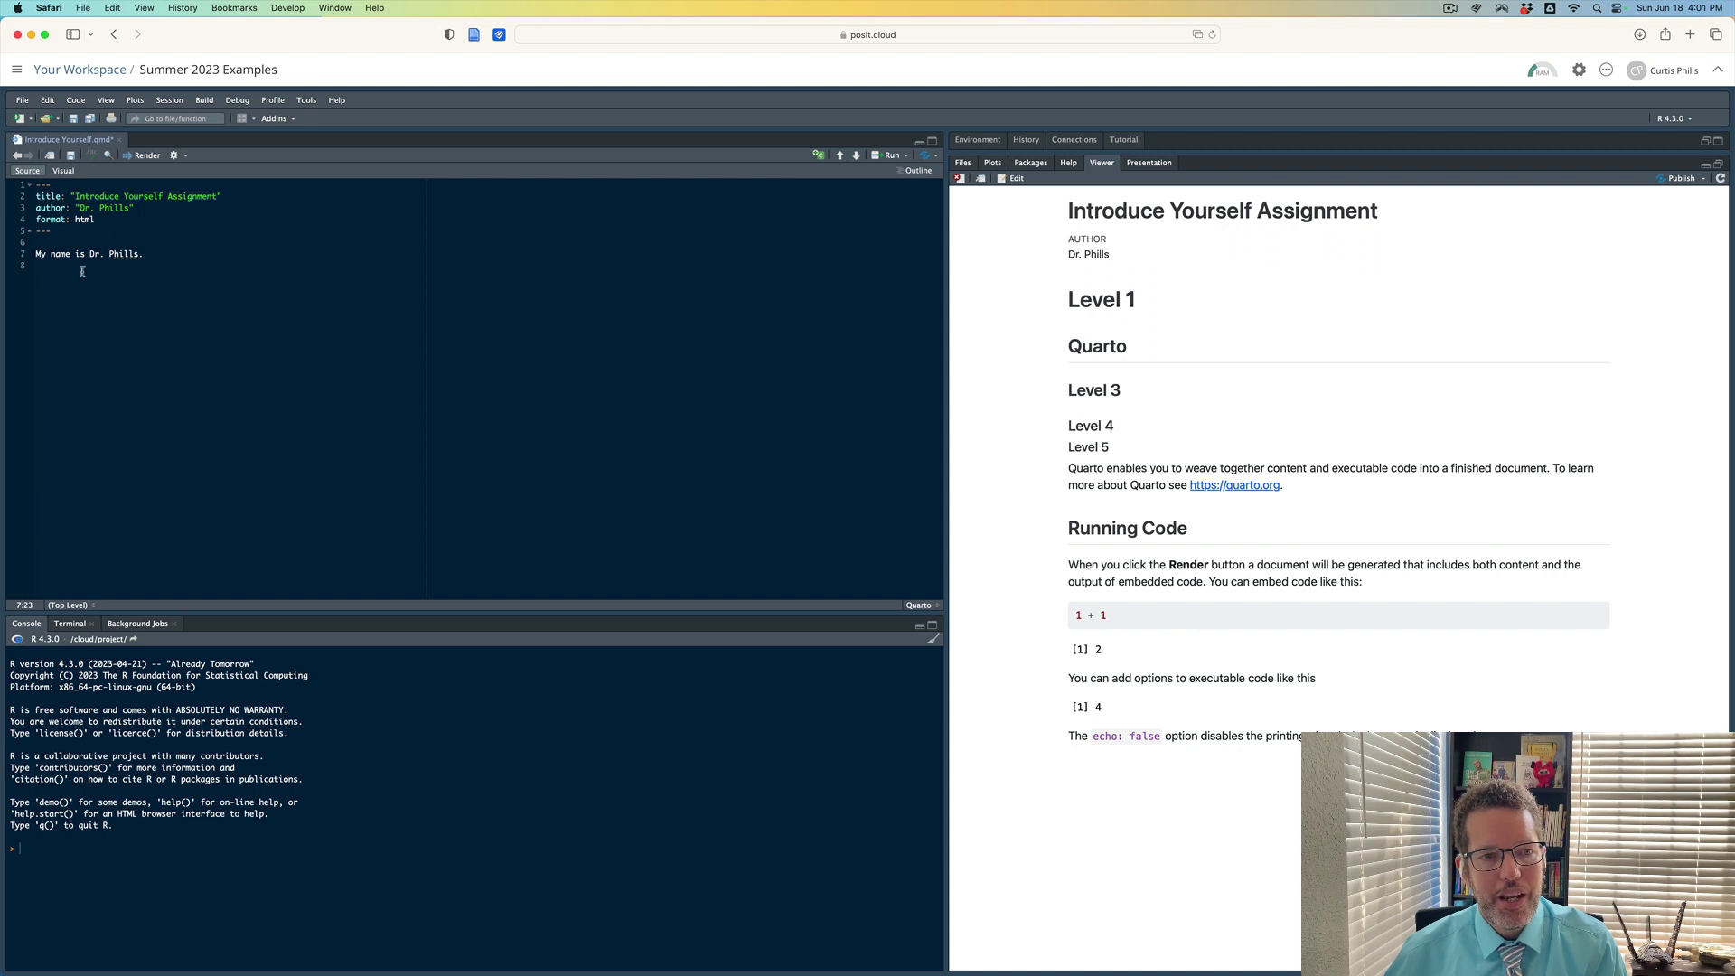
pyautogui.moveTo(89, 253); pyautogui.dragTo(141, 254)
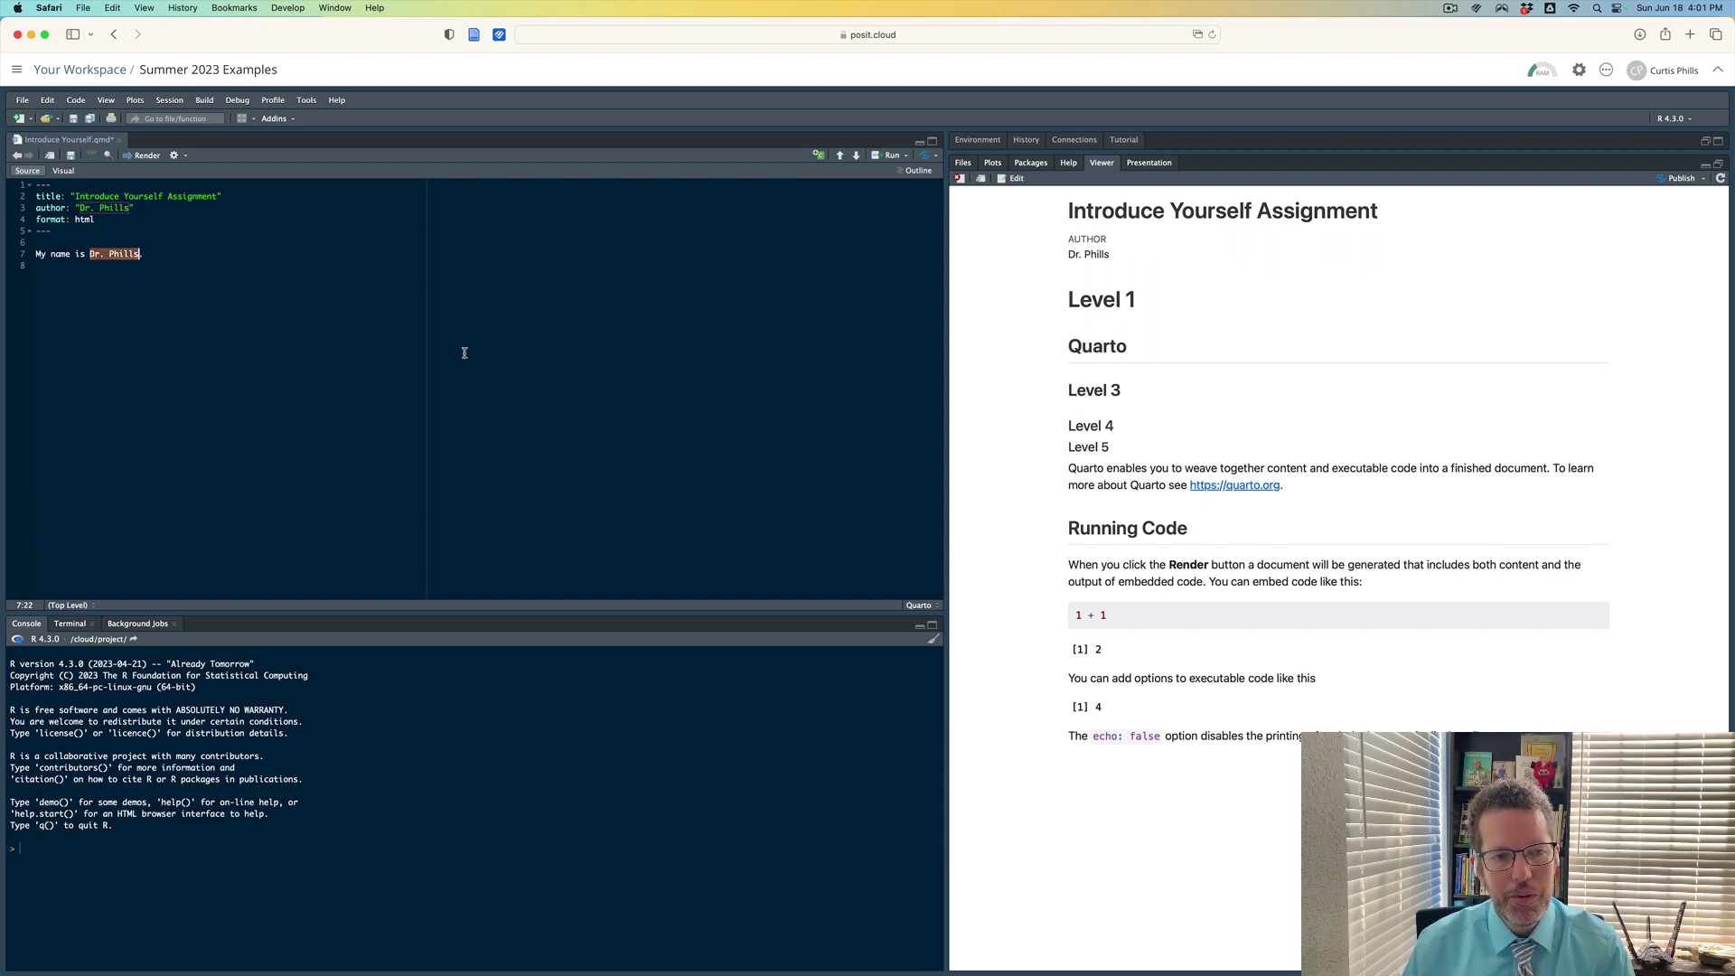
pyautogui.write('**')
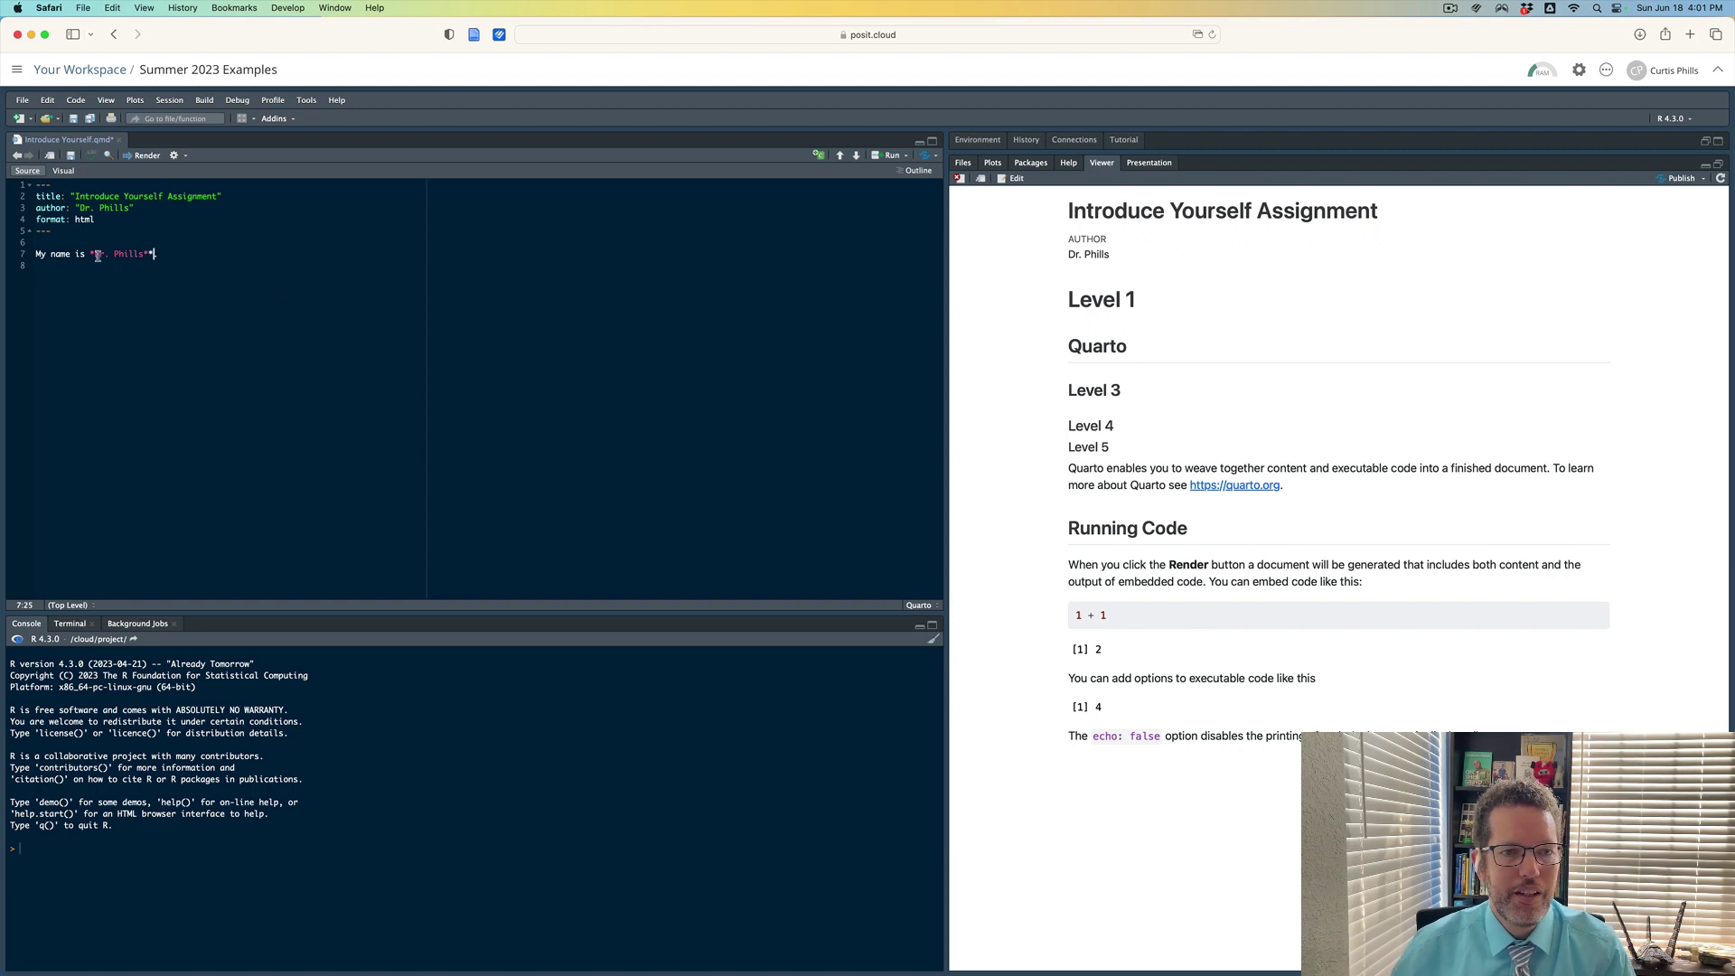
pyautogui.write('.')
pyautogui.write('*')
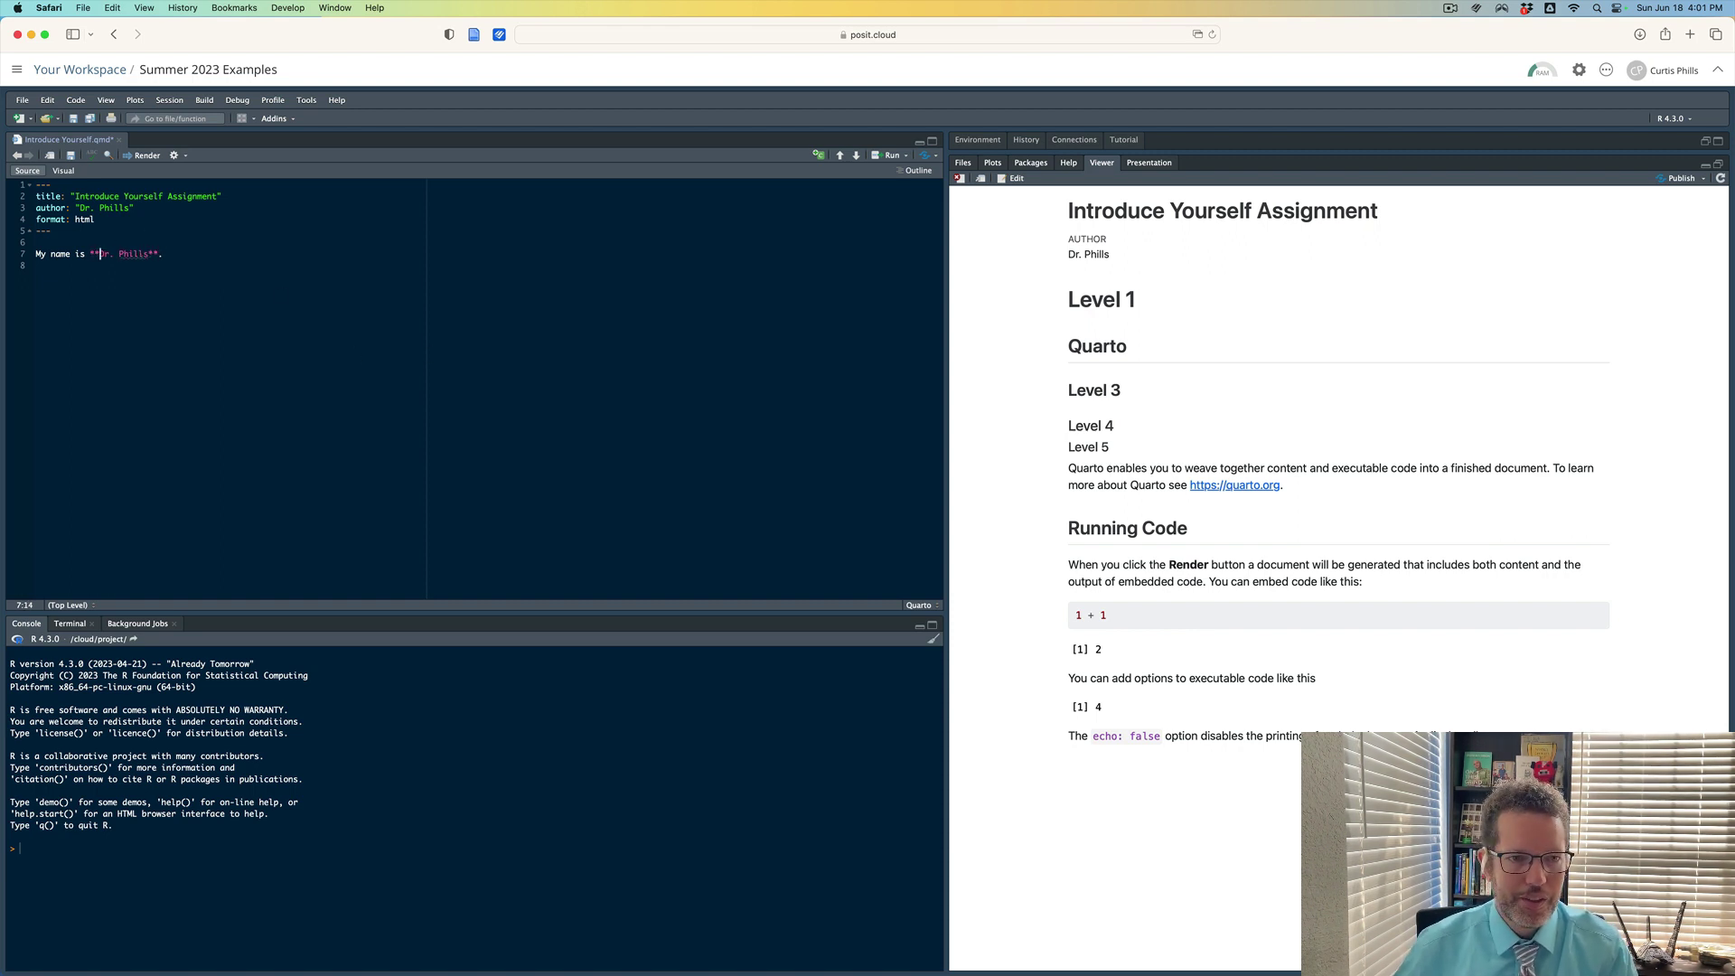
pyautogui.click(144, 154)
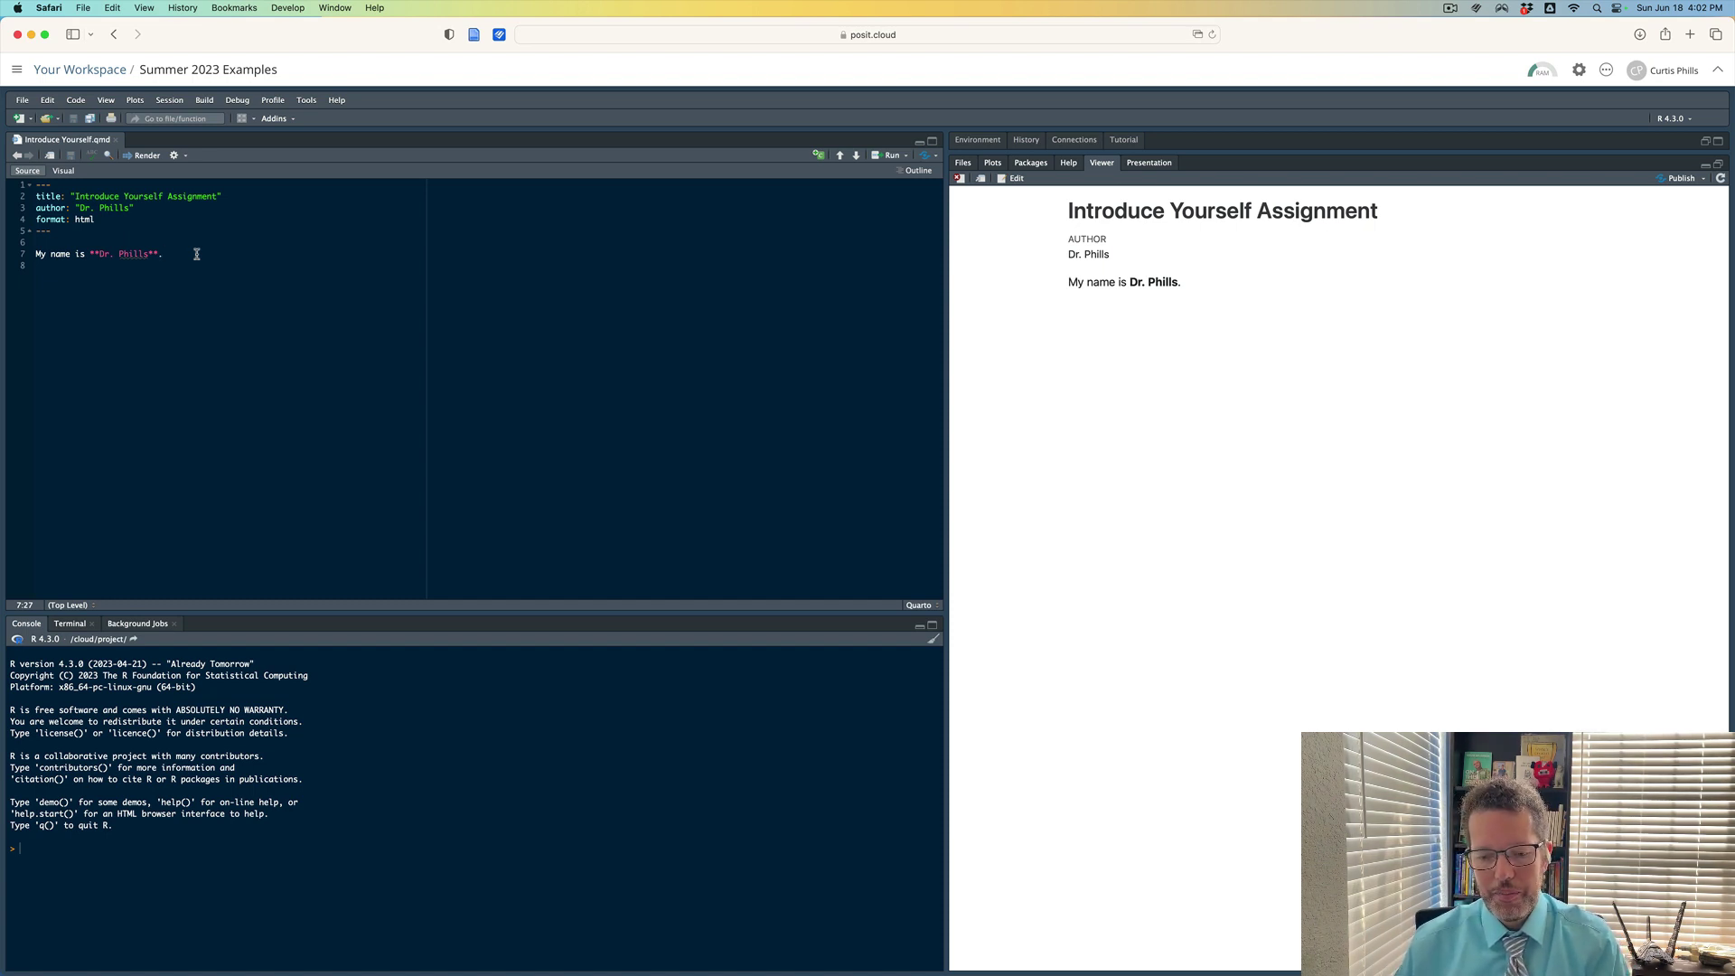
# Put 'My major was Psychology.' on its own line below the name sentence and render.
pyautogui.press('Return')
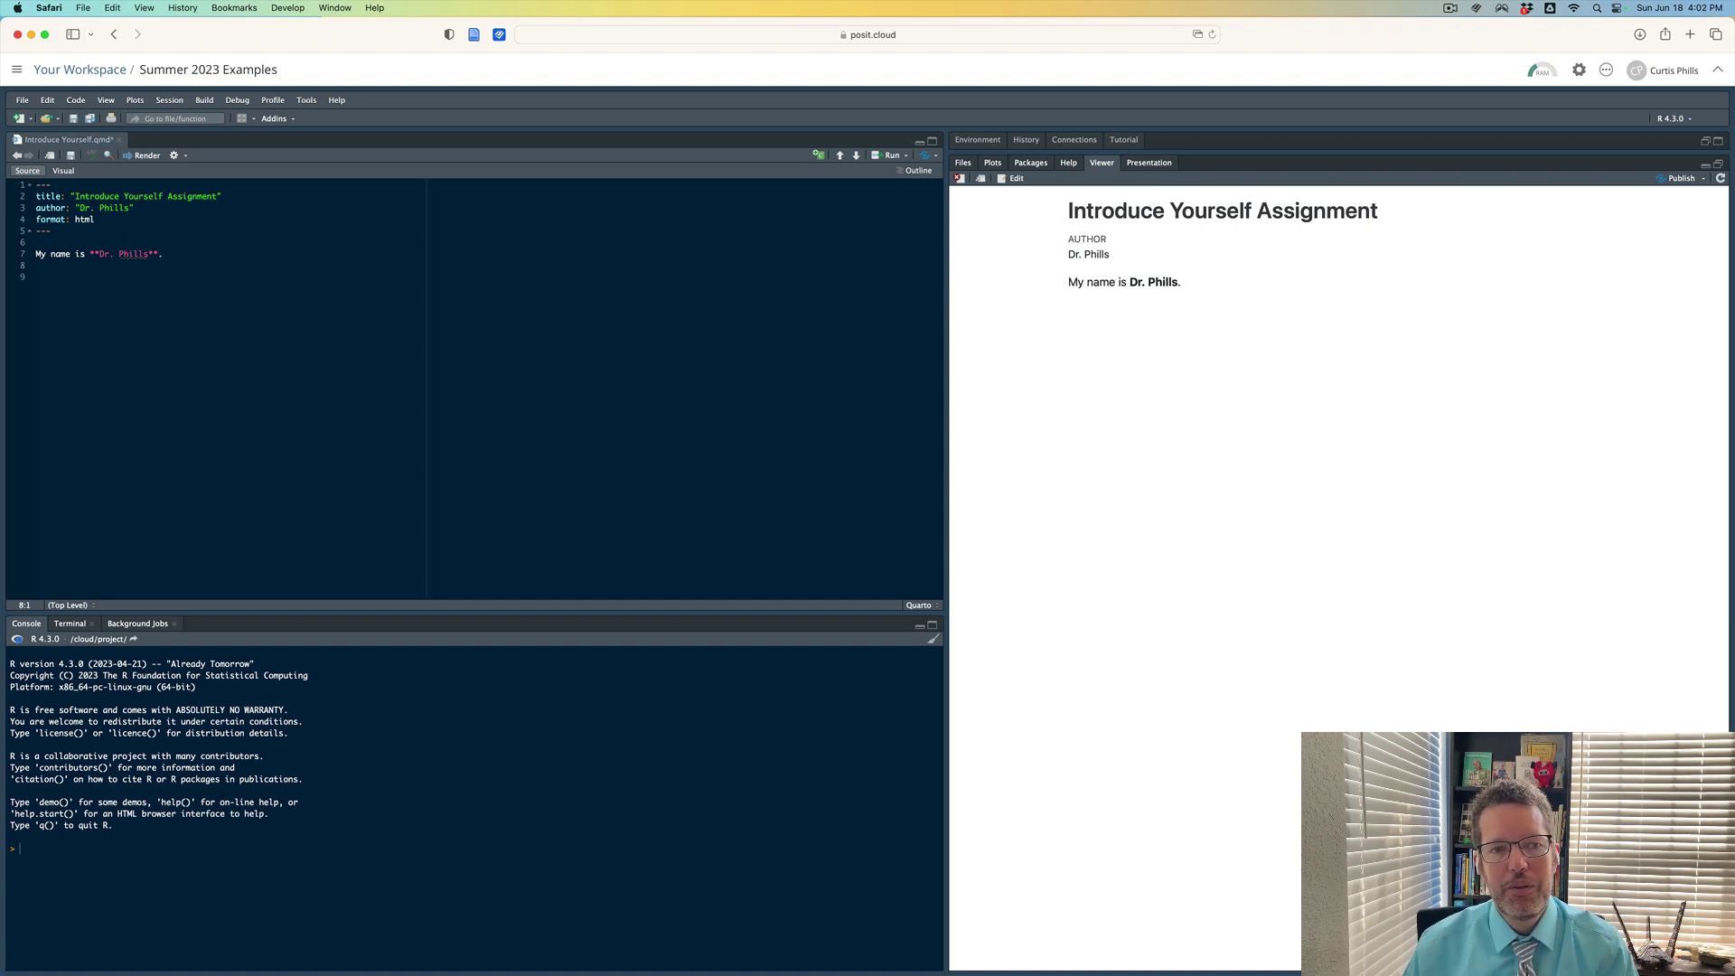
pyautogui.write('My major was Psychology')
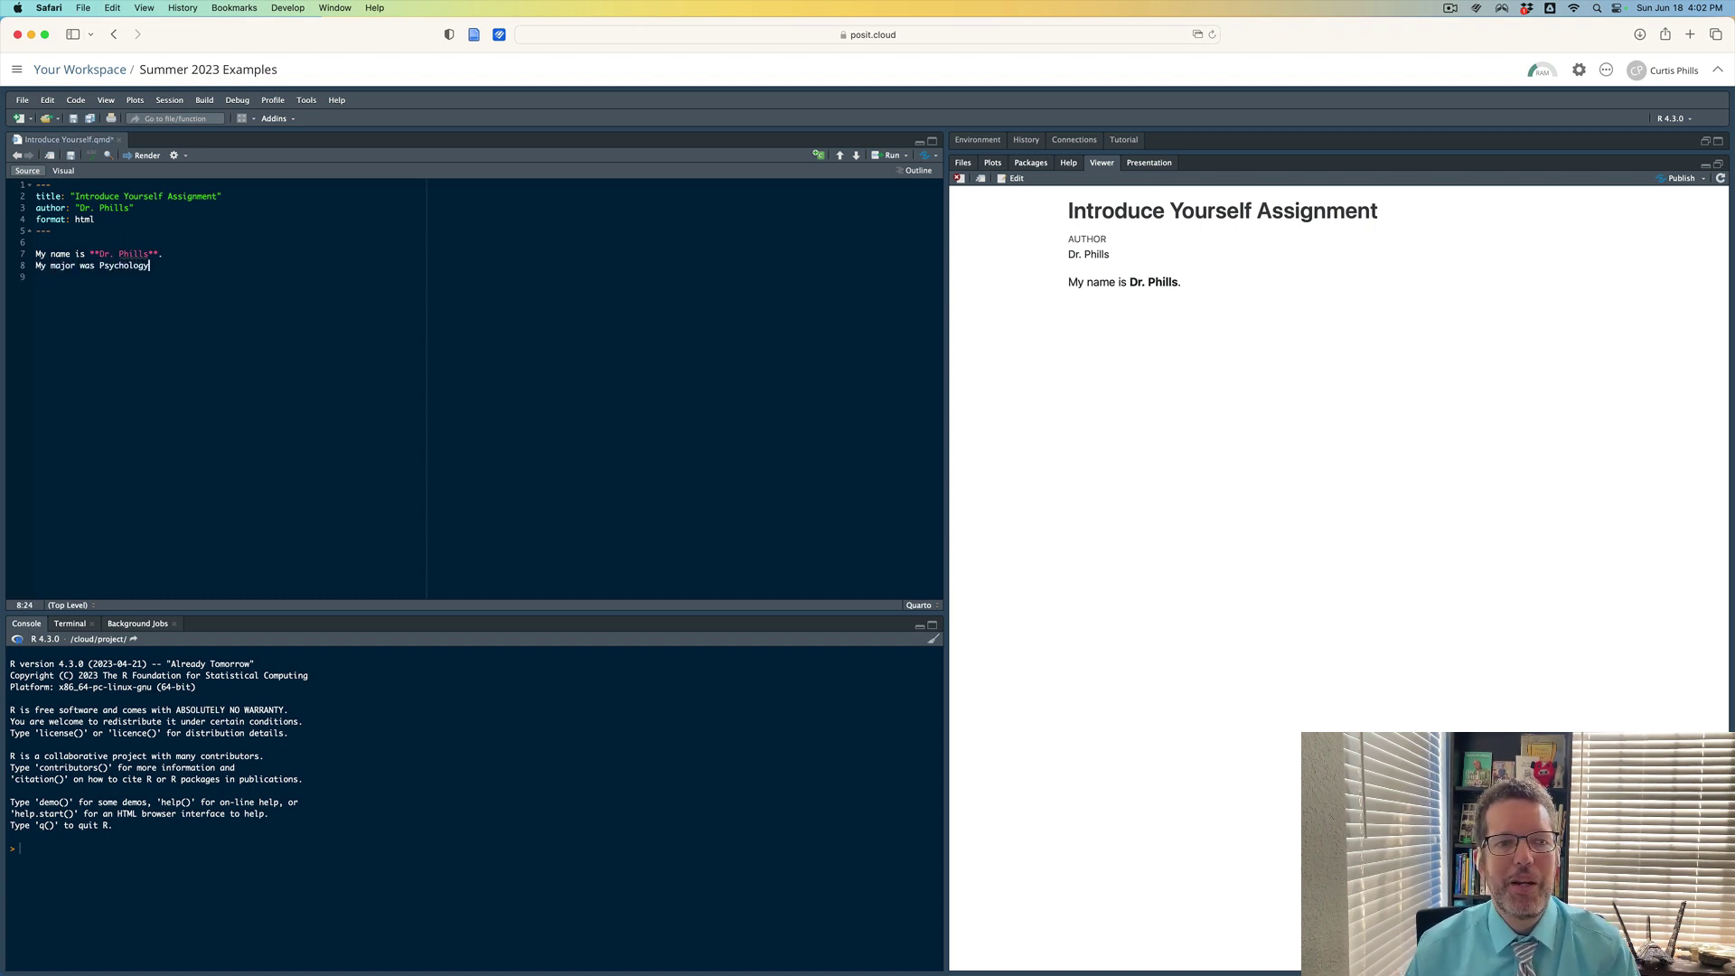
pyautogui.write('.')
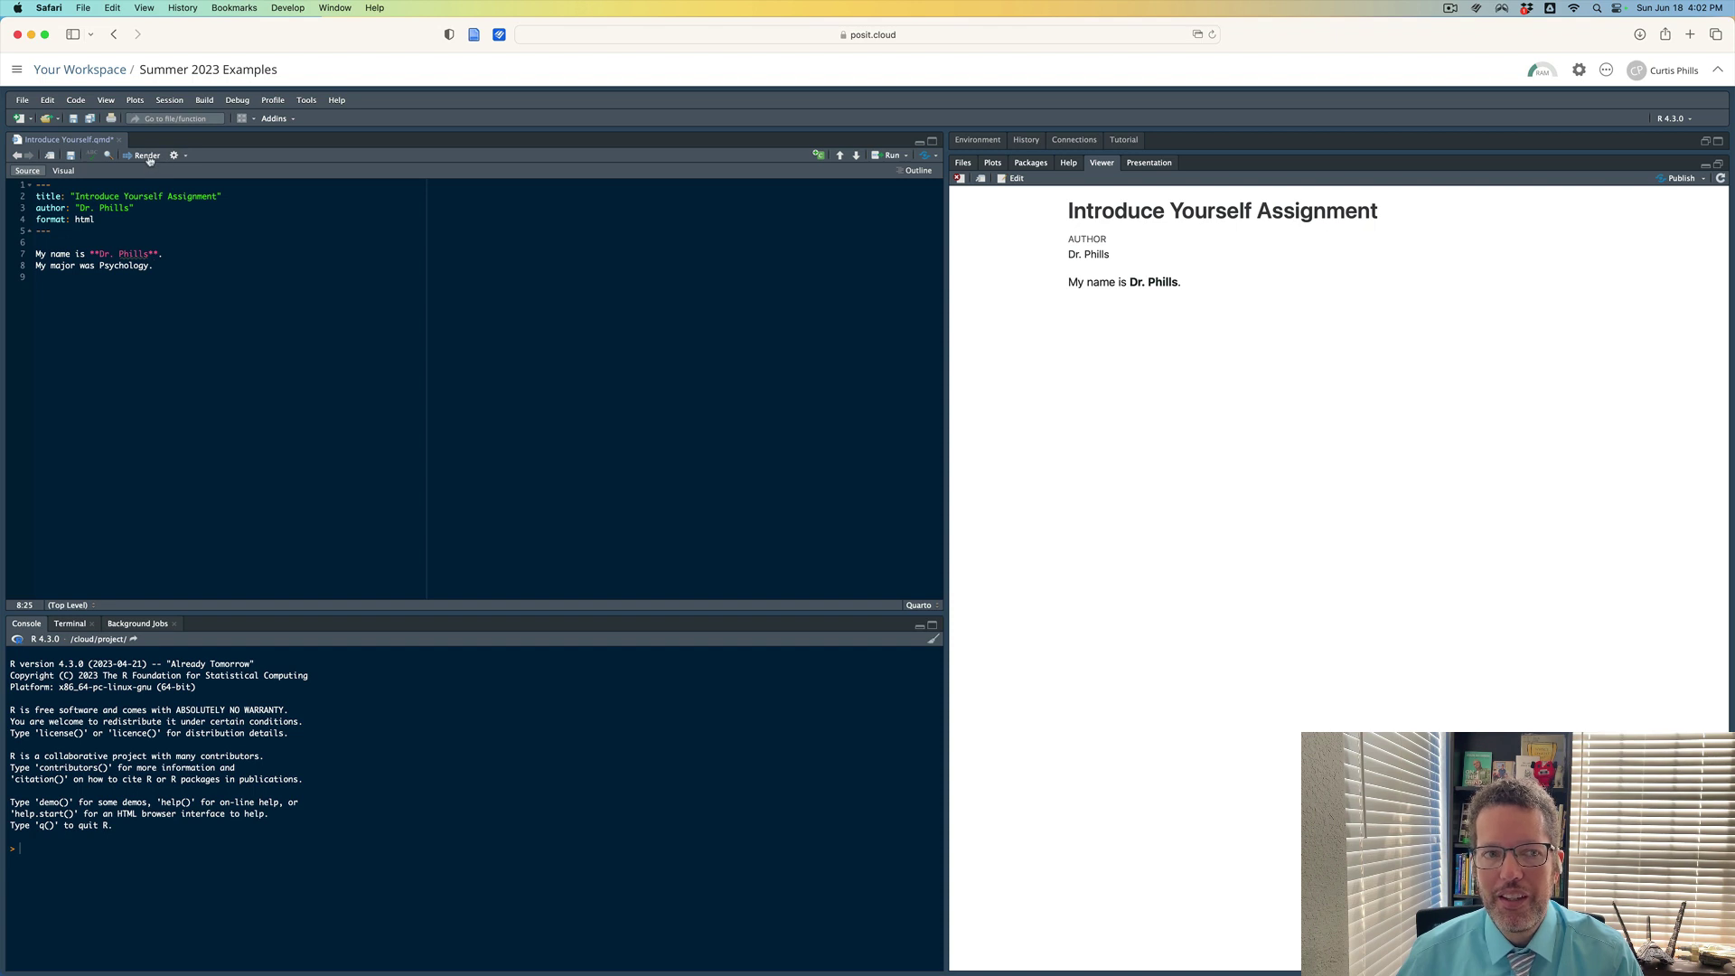
pyautogui.click(149, 157)
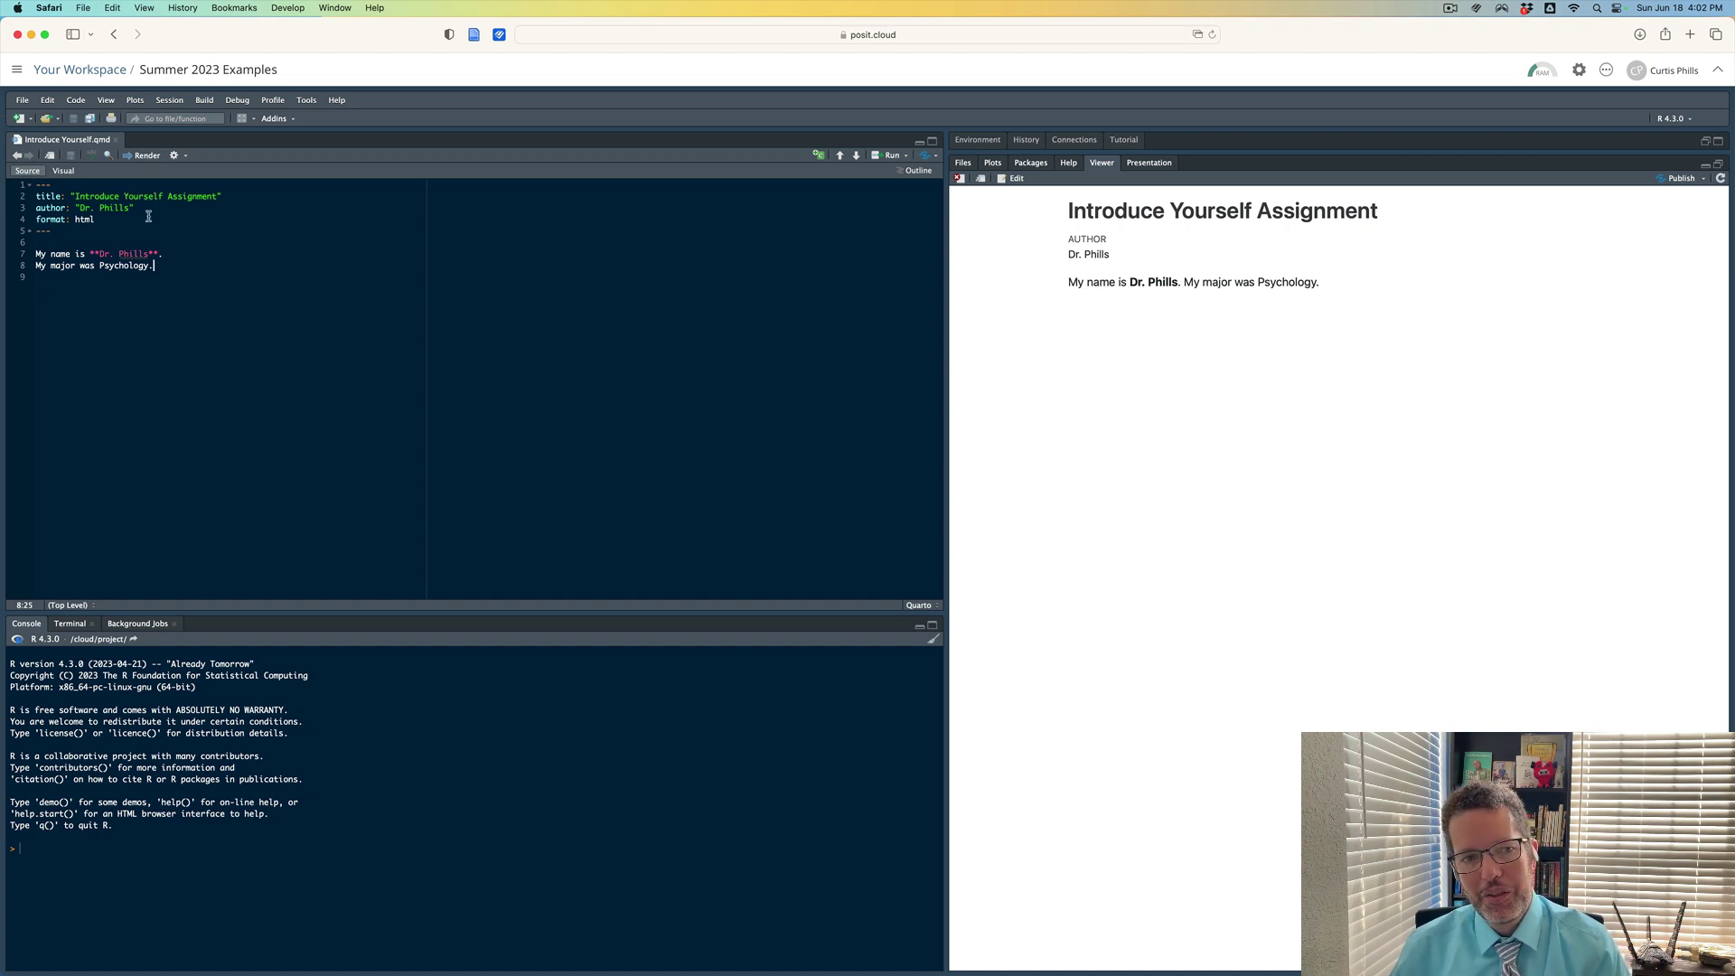
pyautogui.click(185, 257)
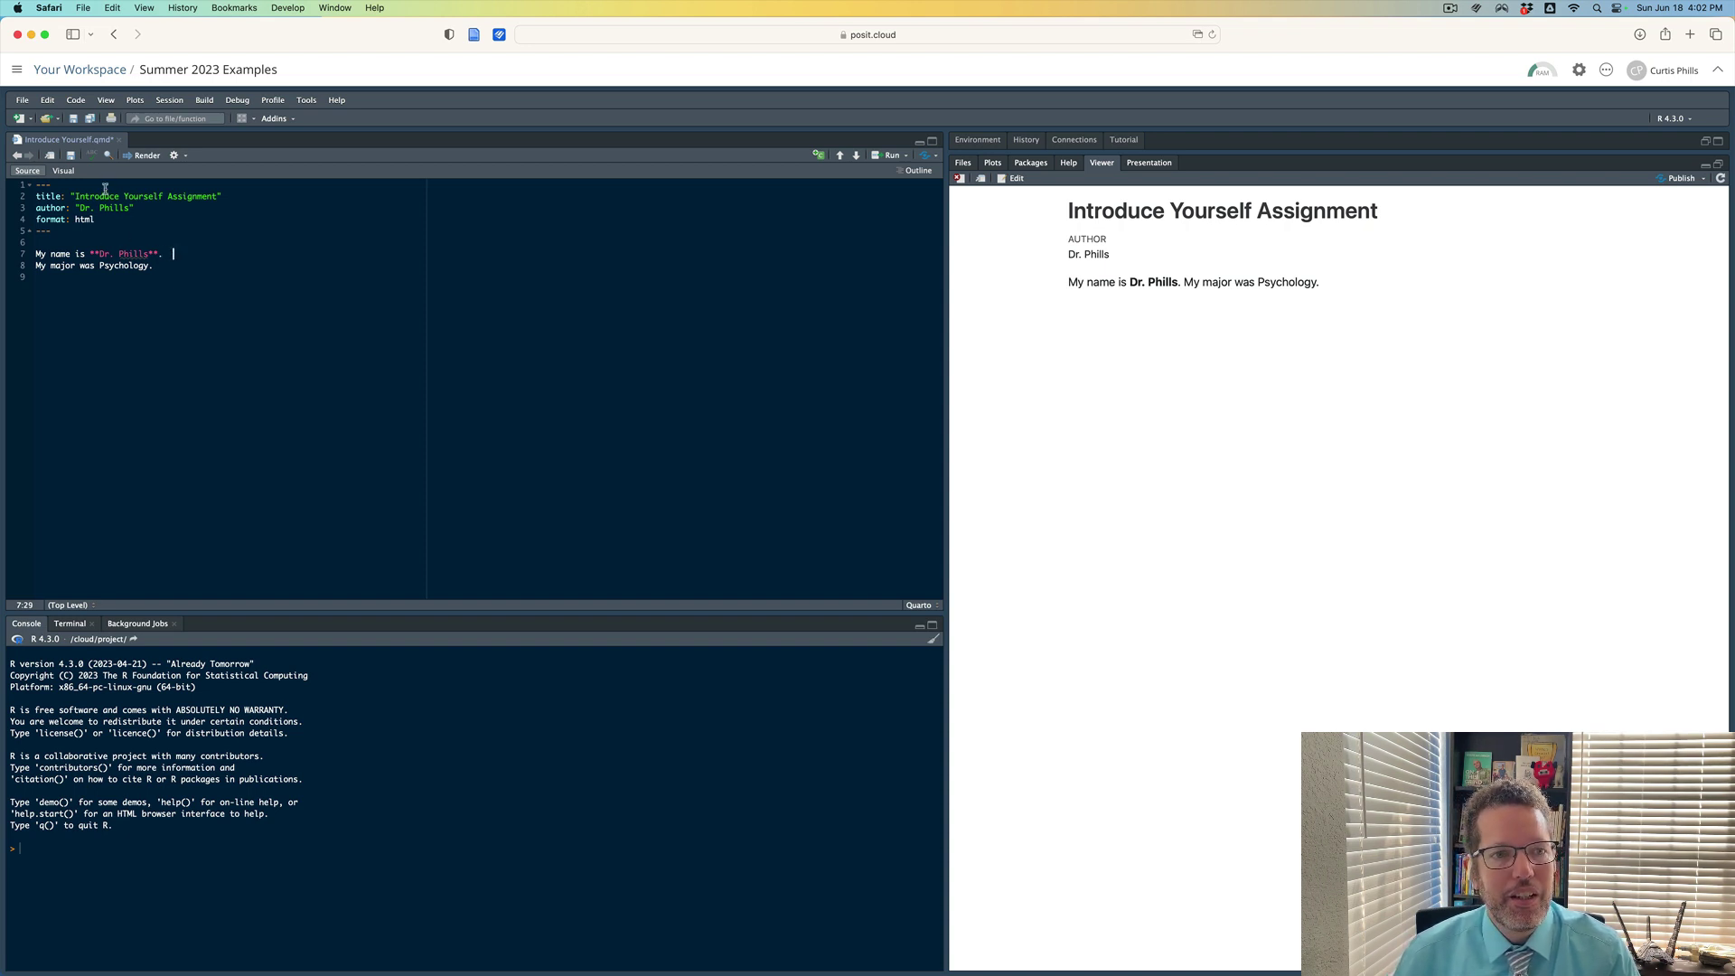
pyautogui.click(136, 156)
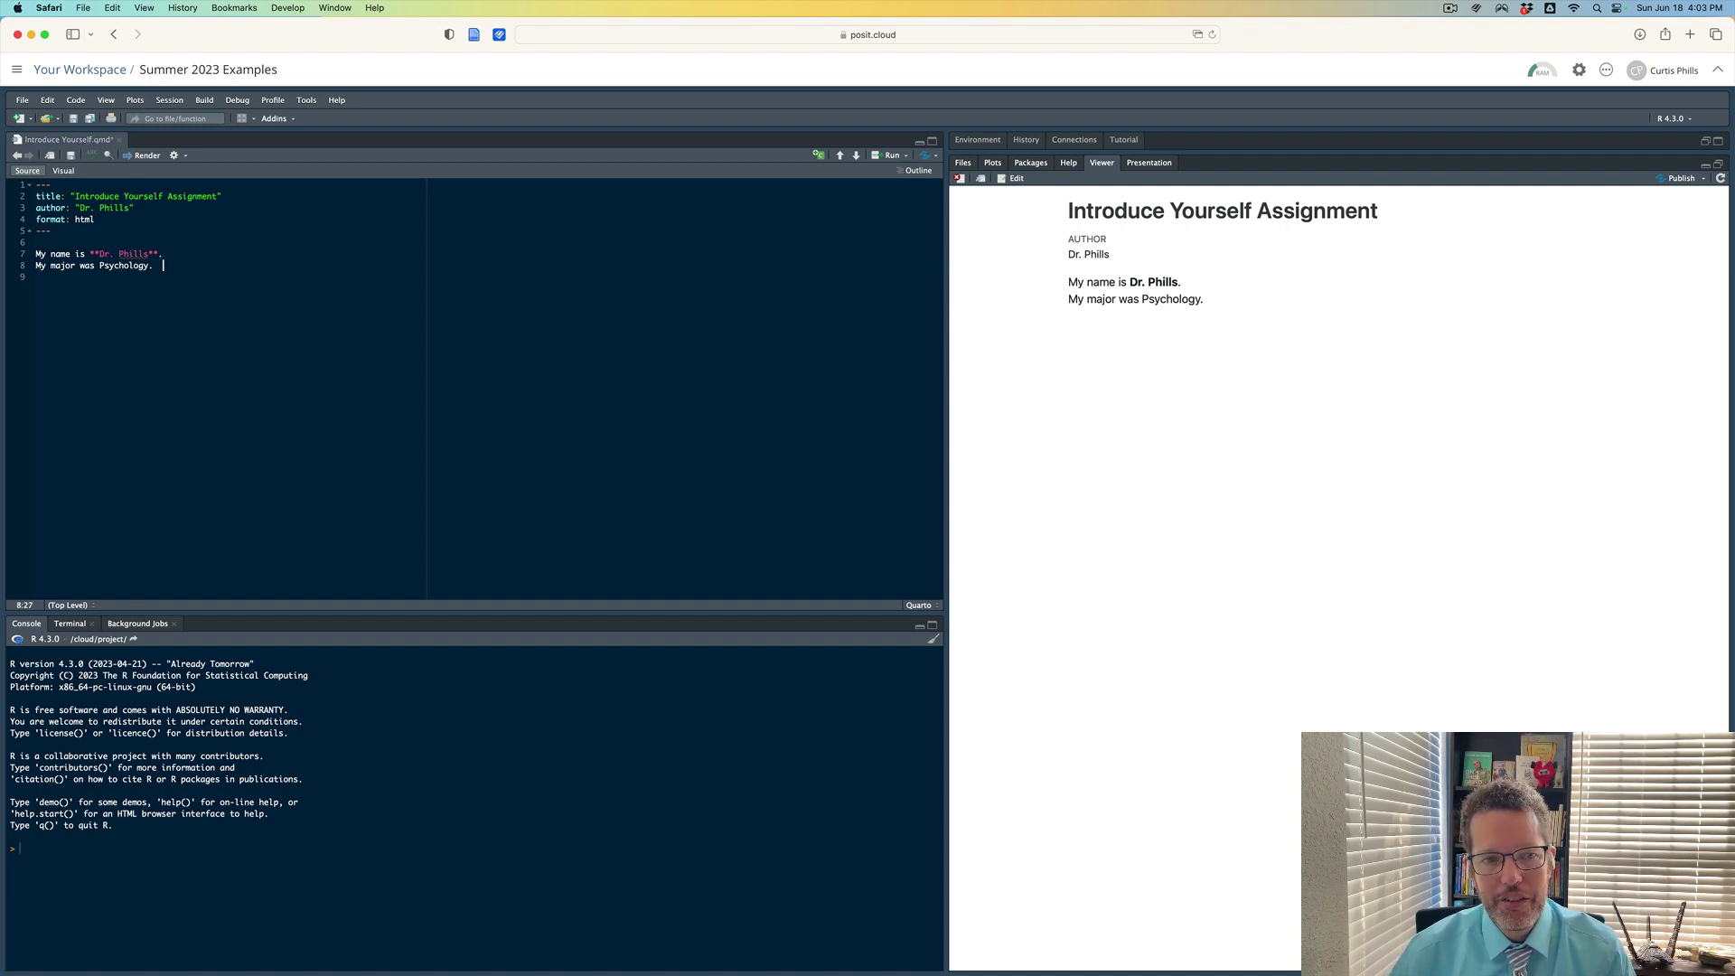
# Italicize 'Psychology' with the period outside the asterisks, render, and start a new line.
pyautogui.press('Return')
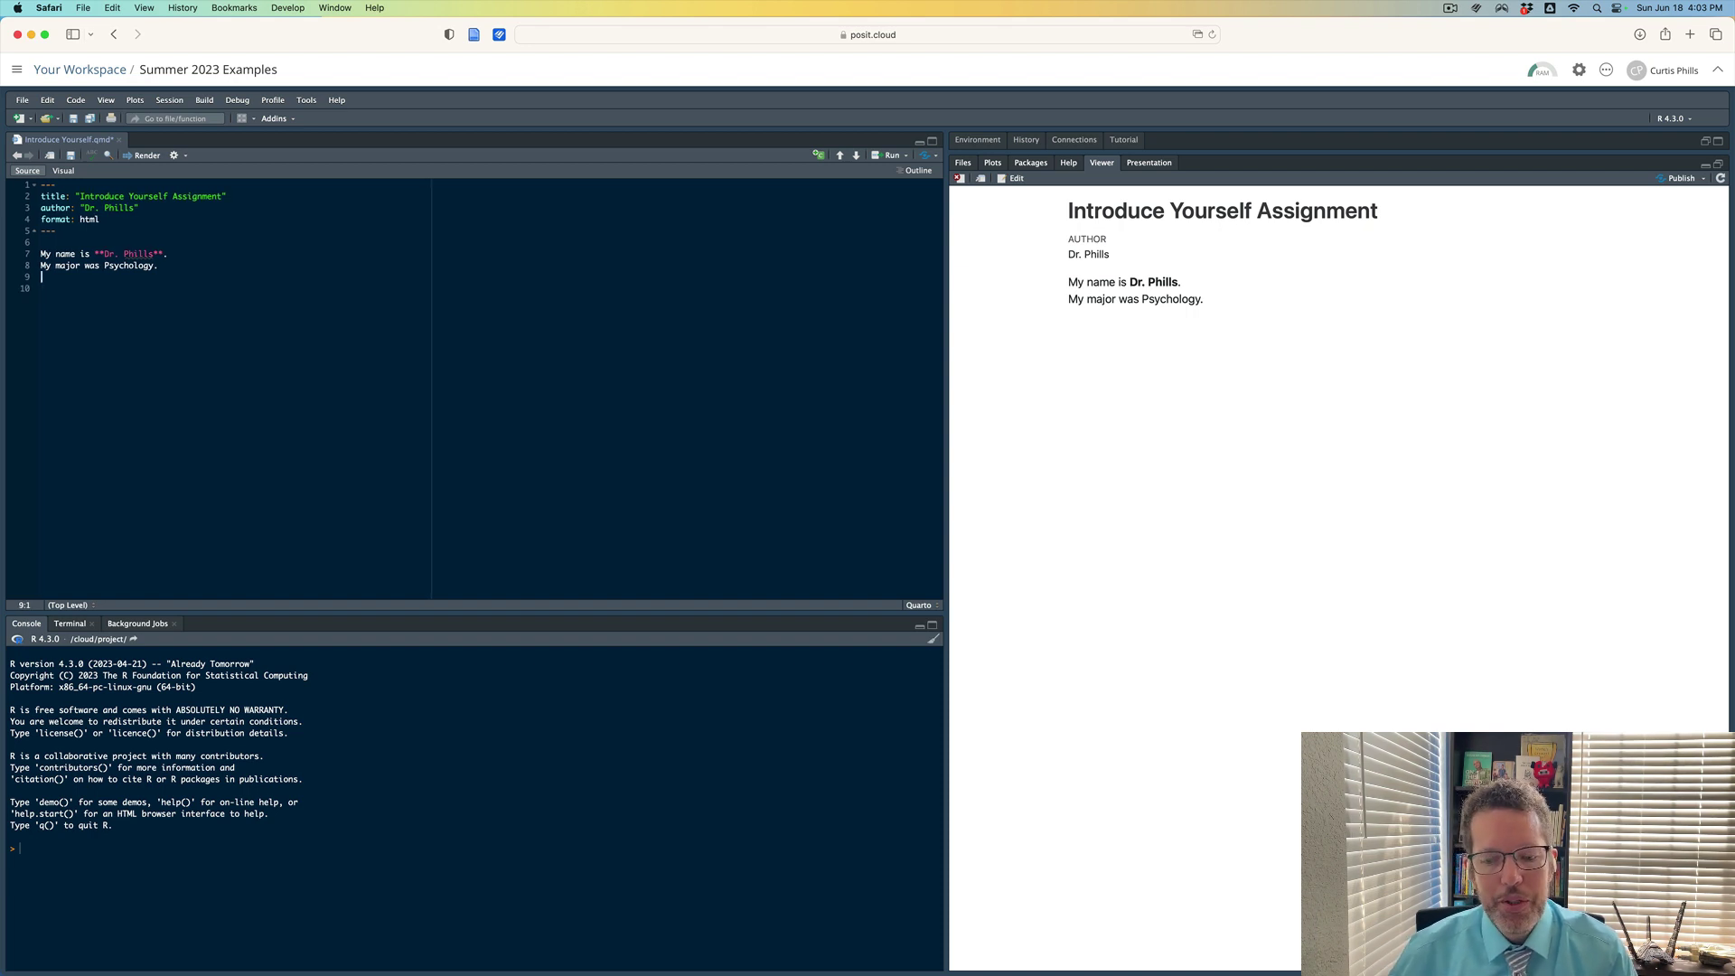
pyautogui.doubleClick(133, 266)
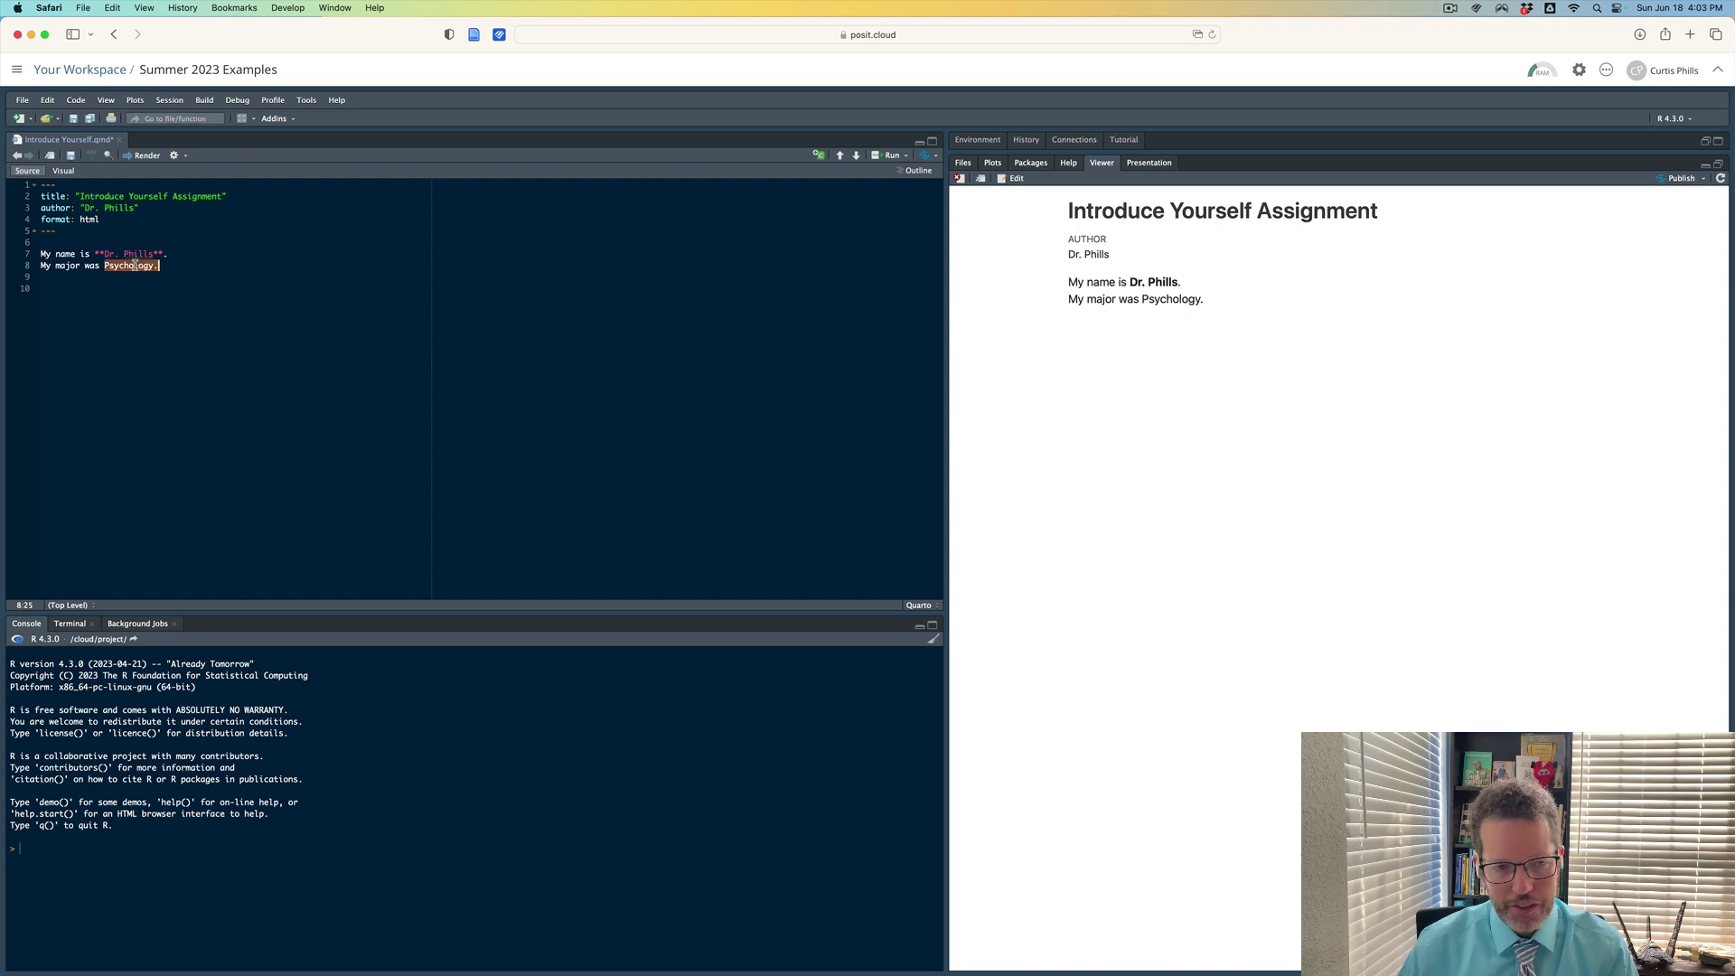
pyautogui.write('*')
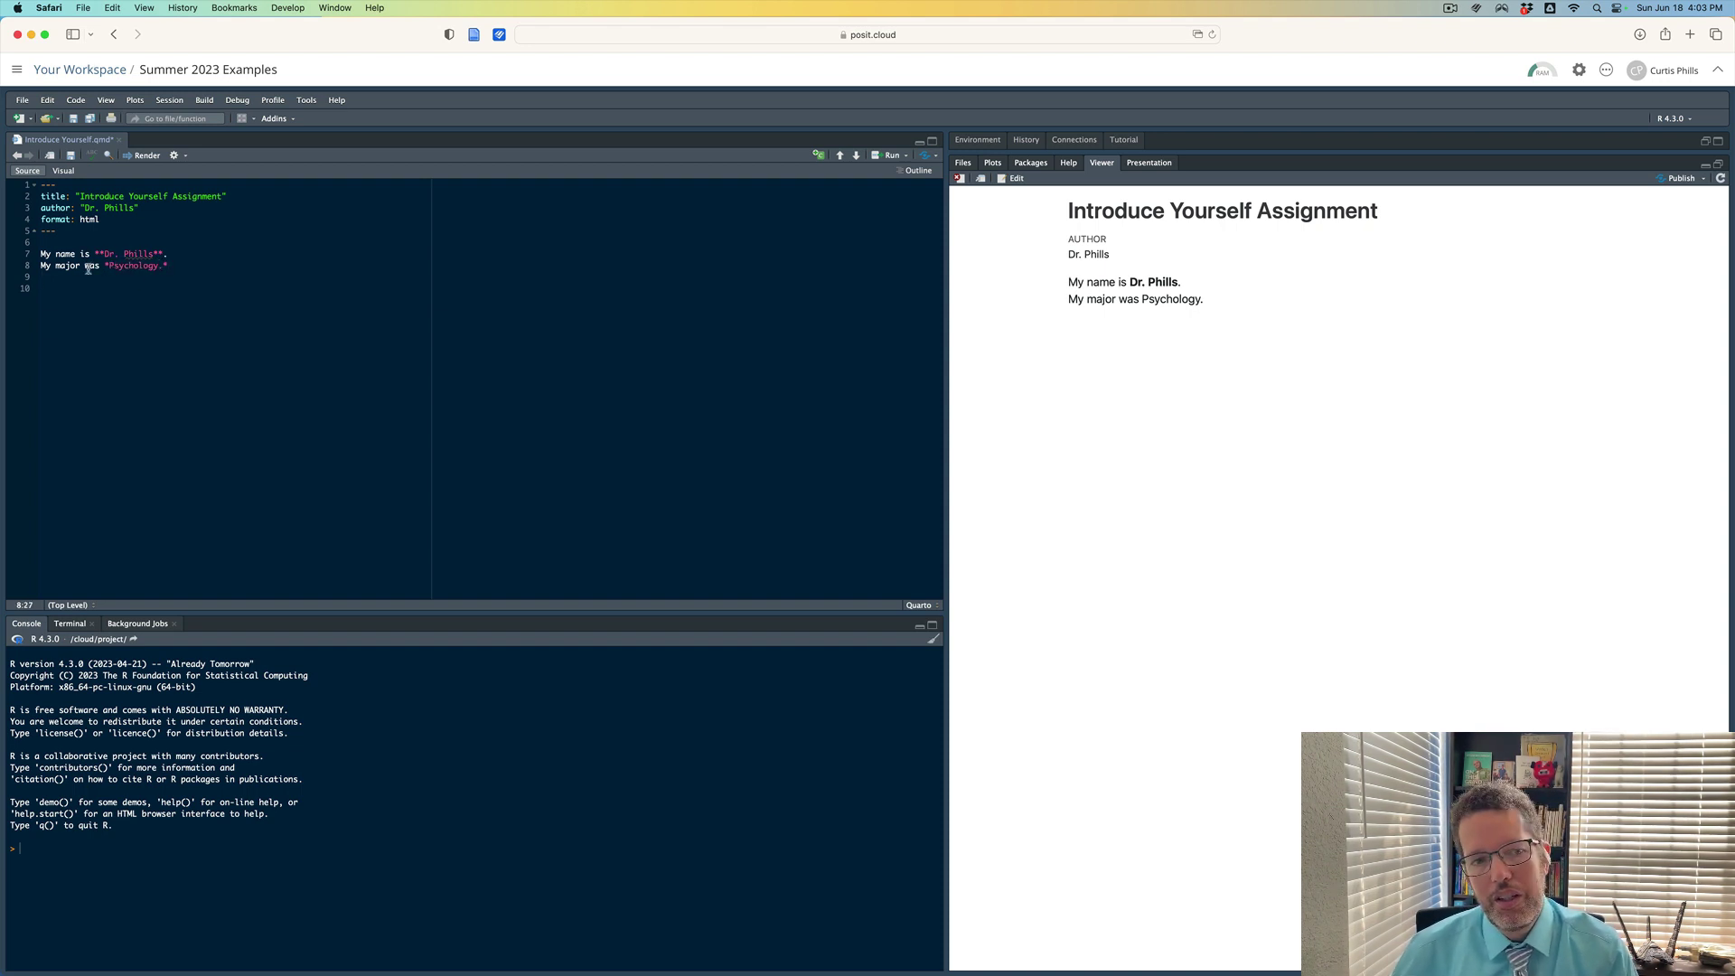
pyautogui.press('BackSpace')
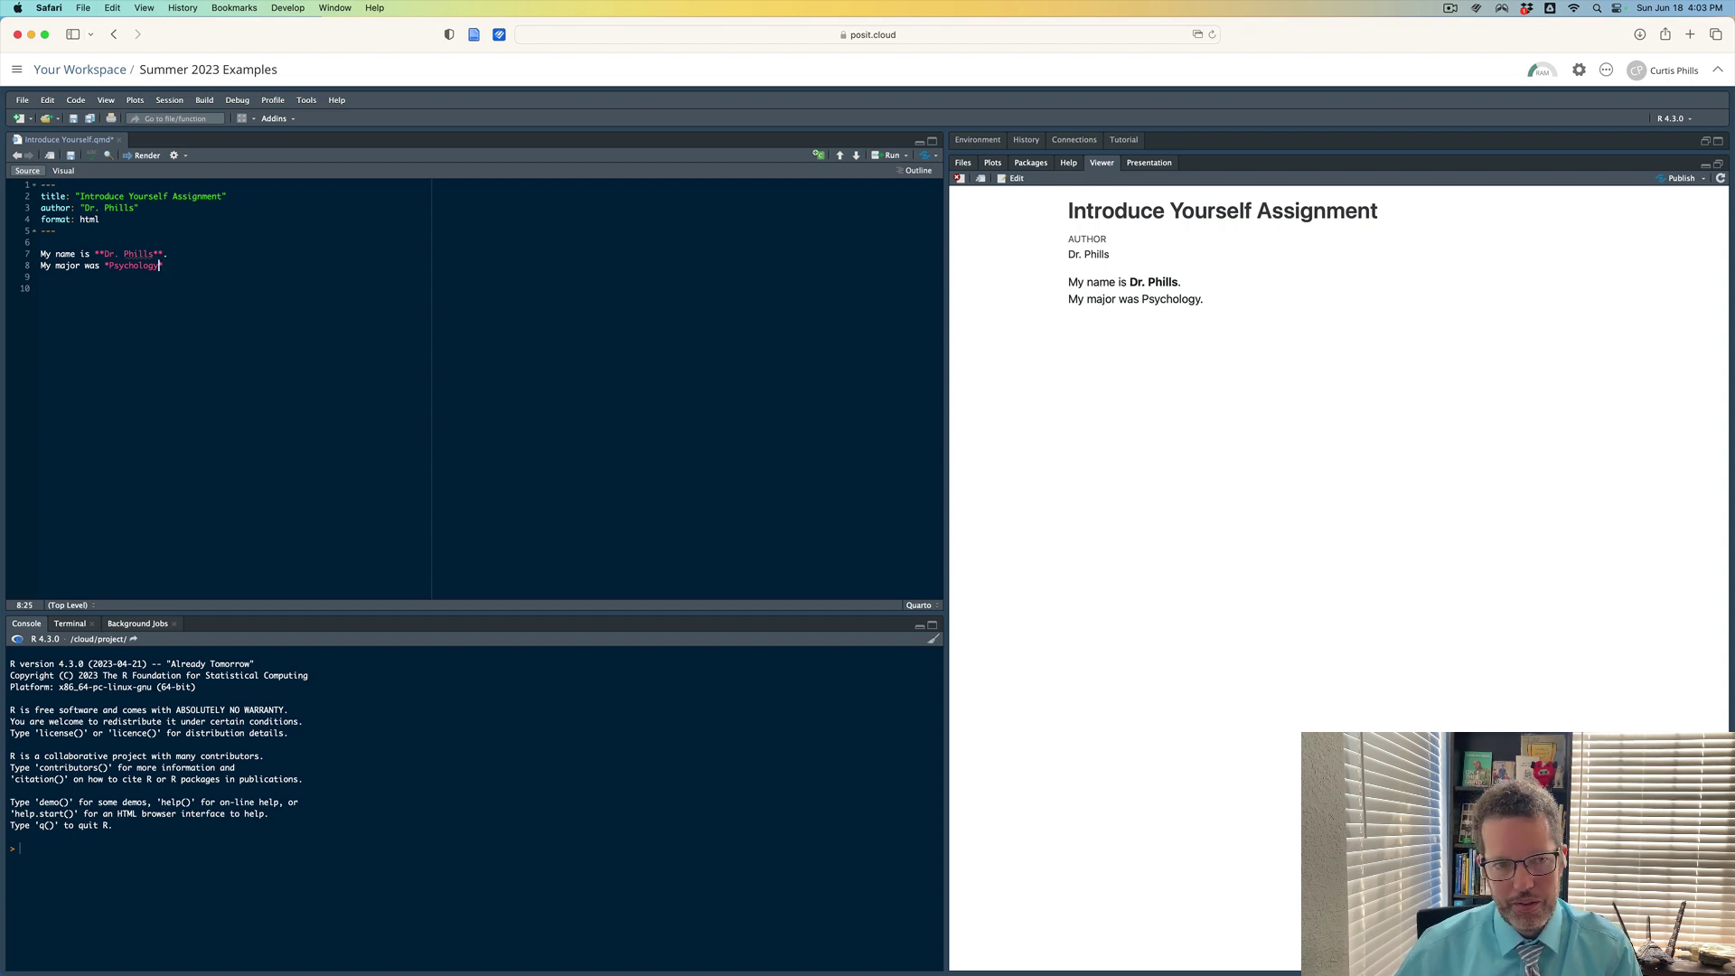
pyautogui.write('*.')
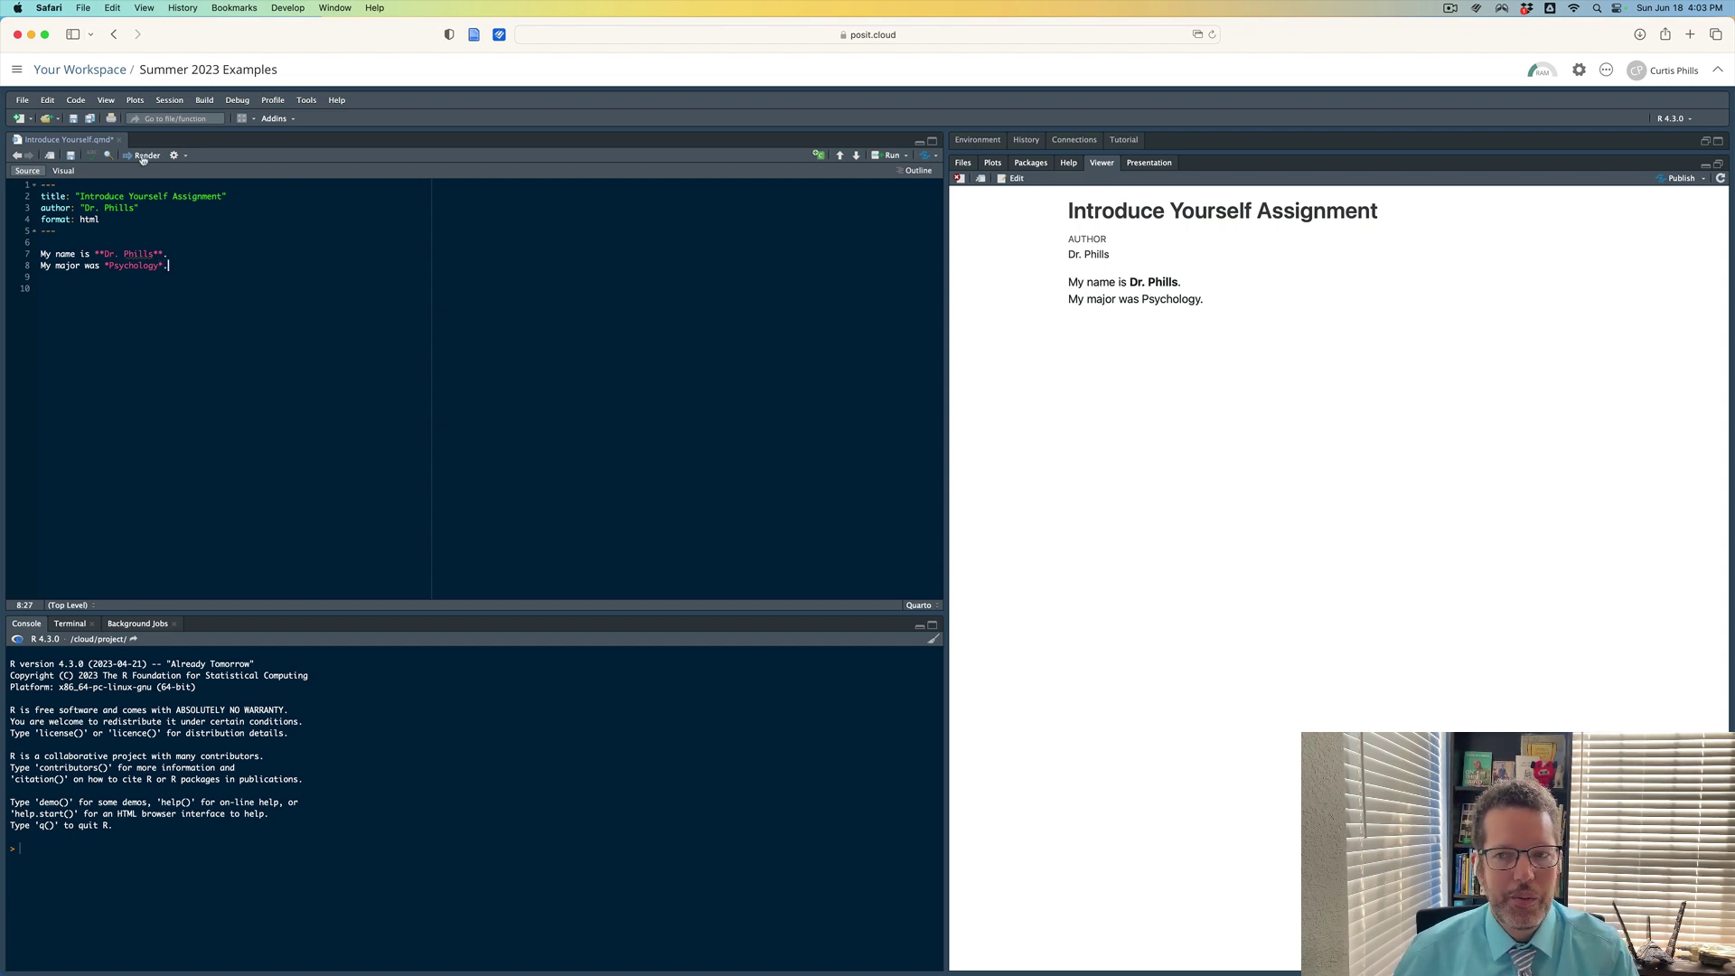
pyautogui.click(142, 157)
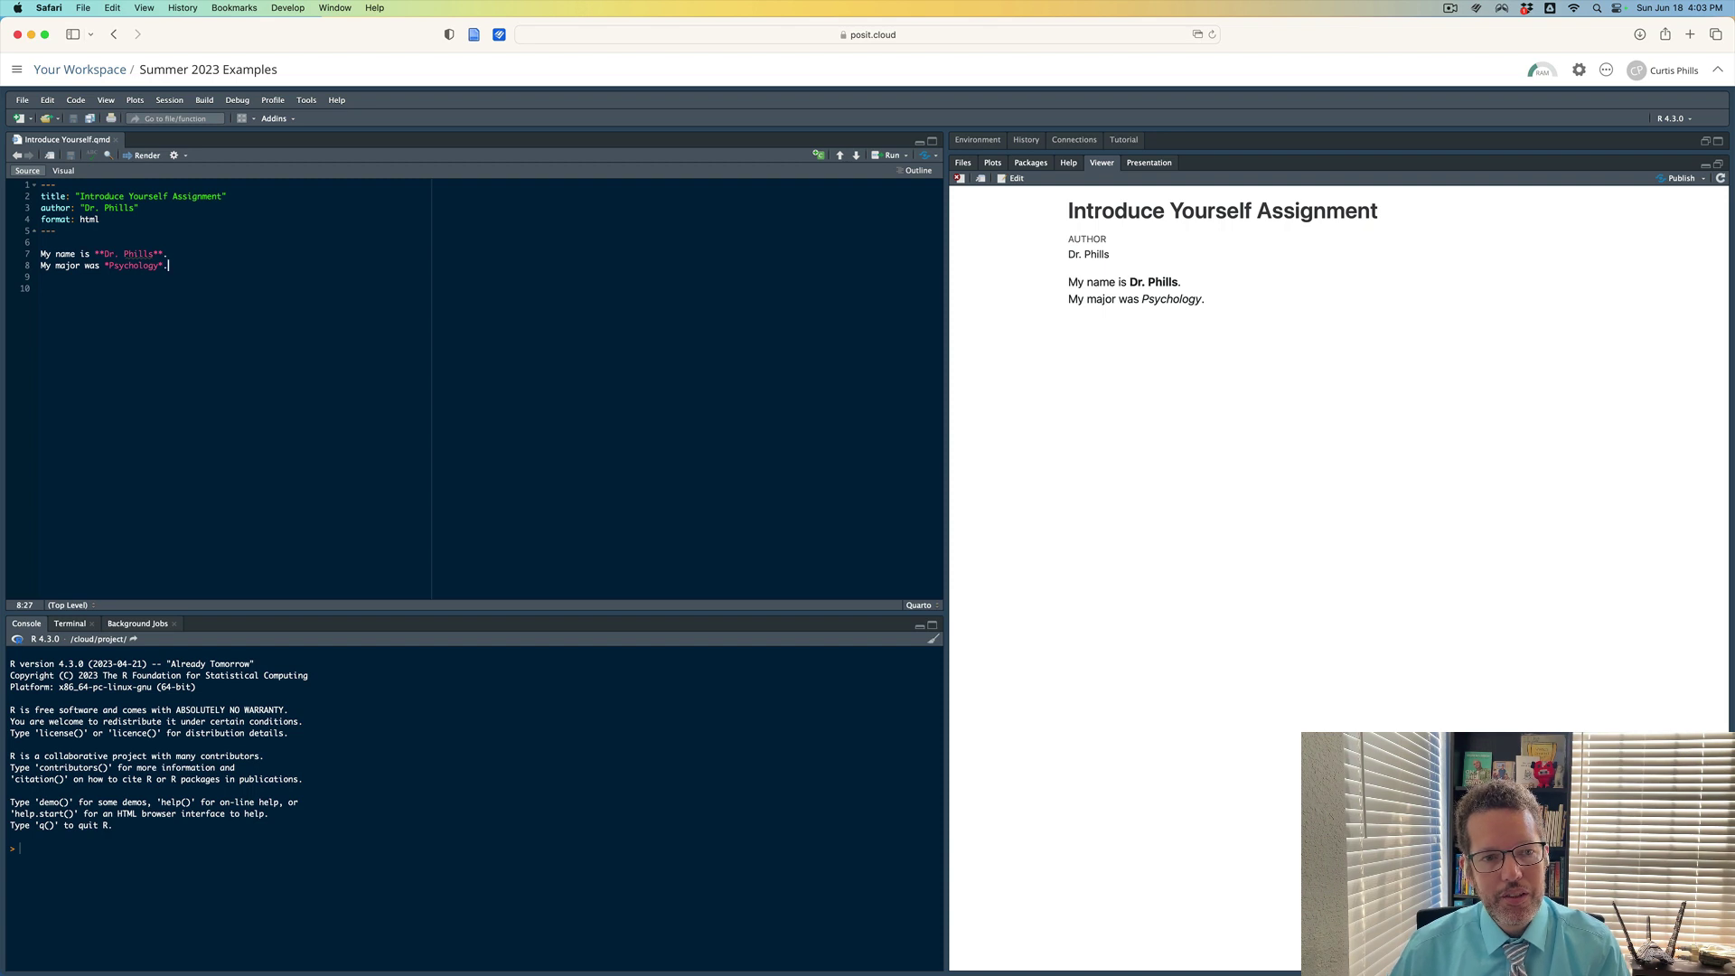
pyautogui.press('Return')
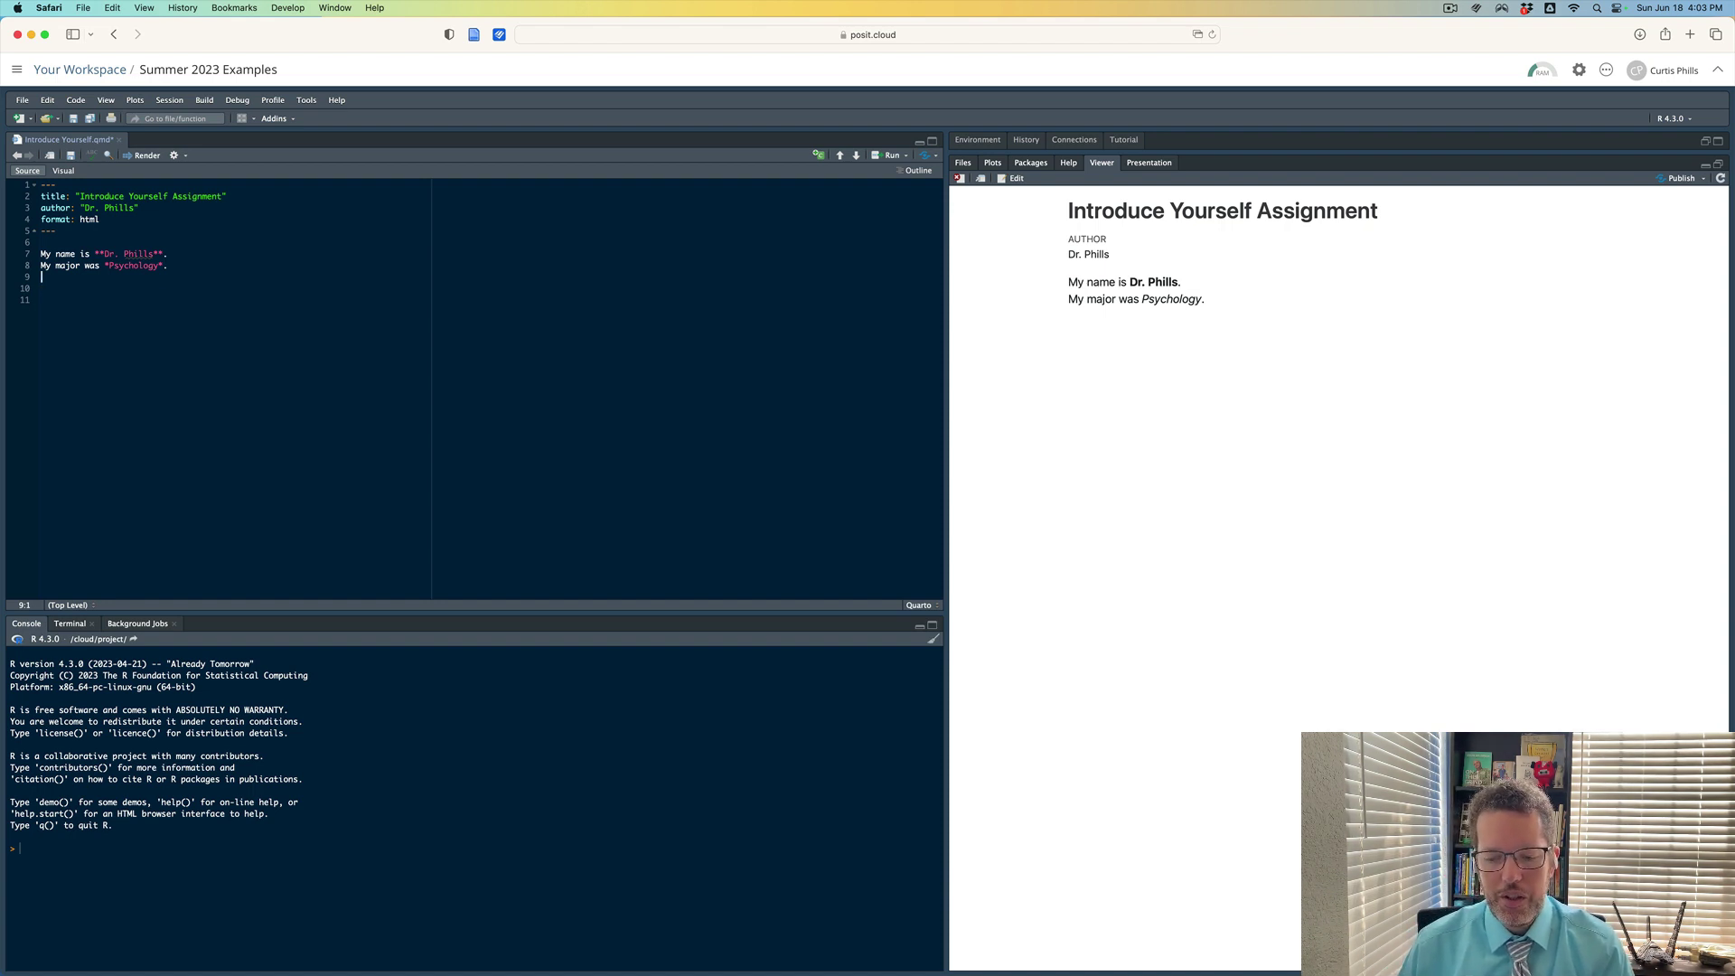
pyautogui.write('My three favorite')
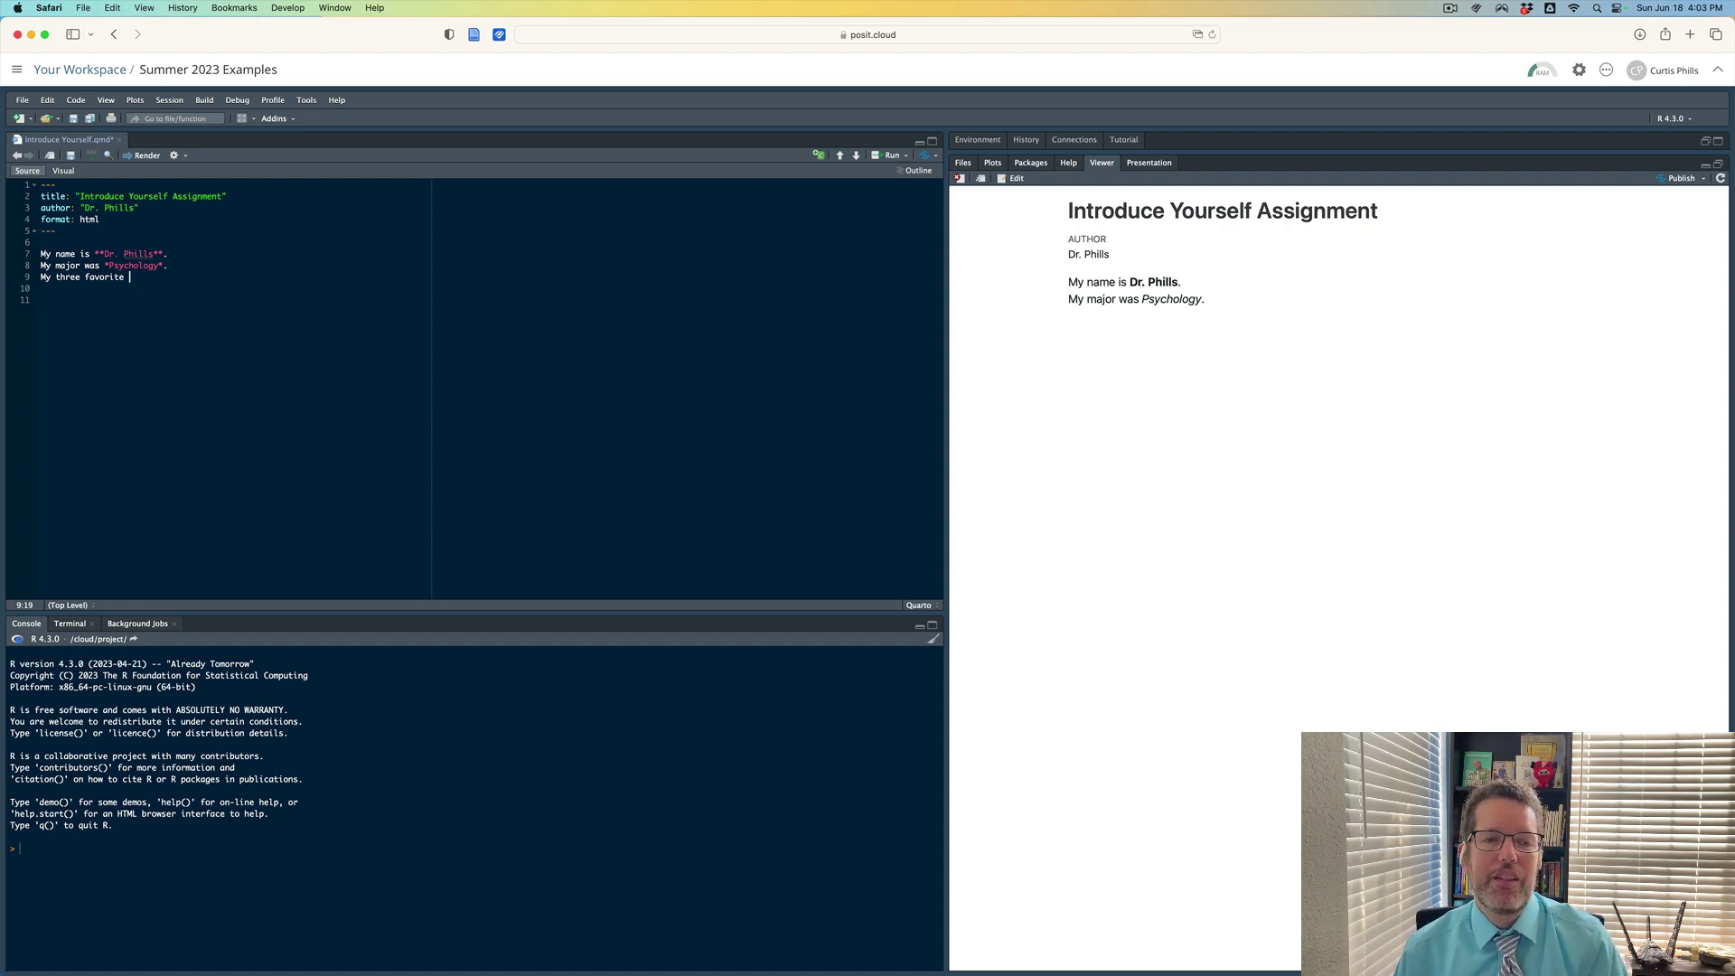
pyautogui.write('tv shows:')
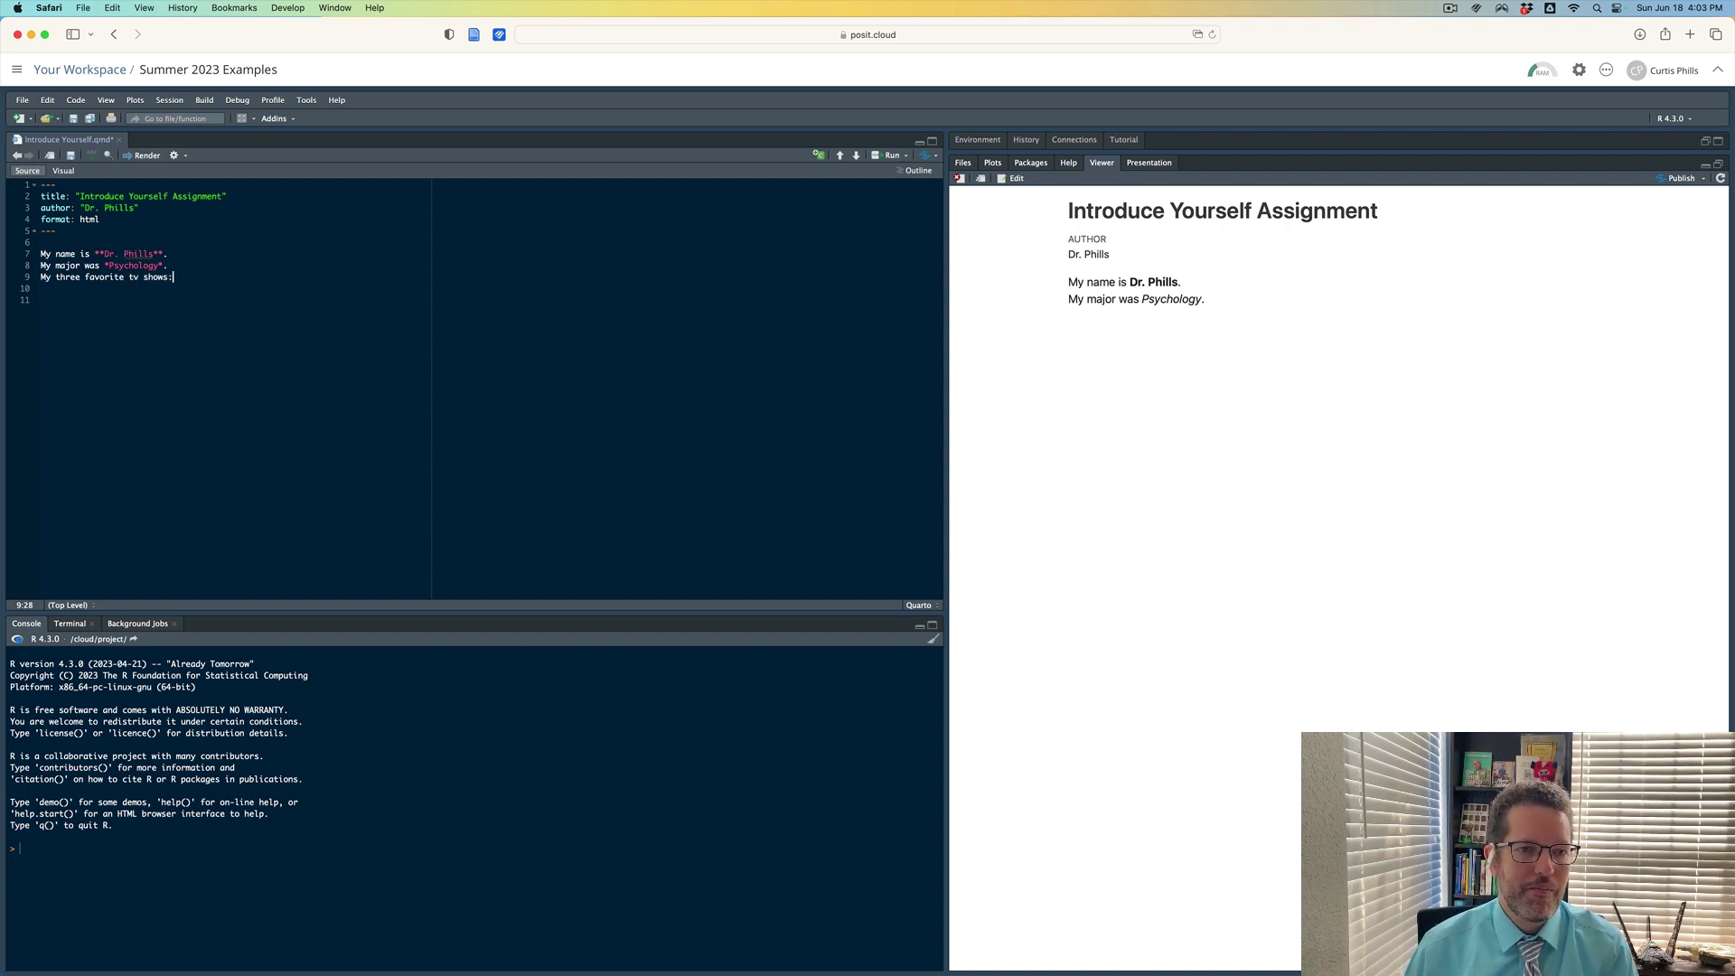
# Write 'My three favorite tv shows:' followed by 1. Killing Eve, 2. Arcane, 3. Better Call Saul.
pyautogui.press('Return')
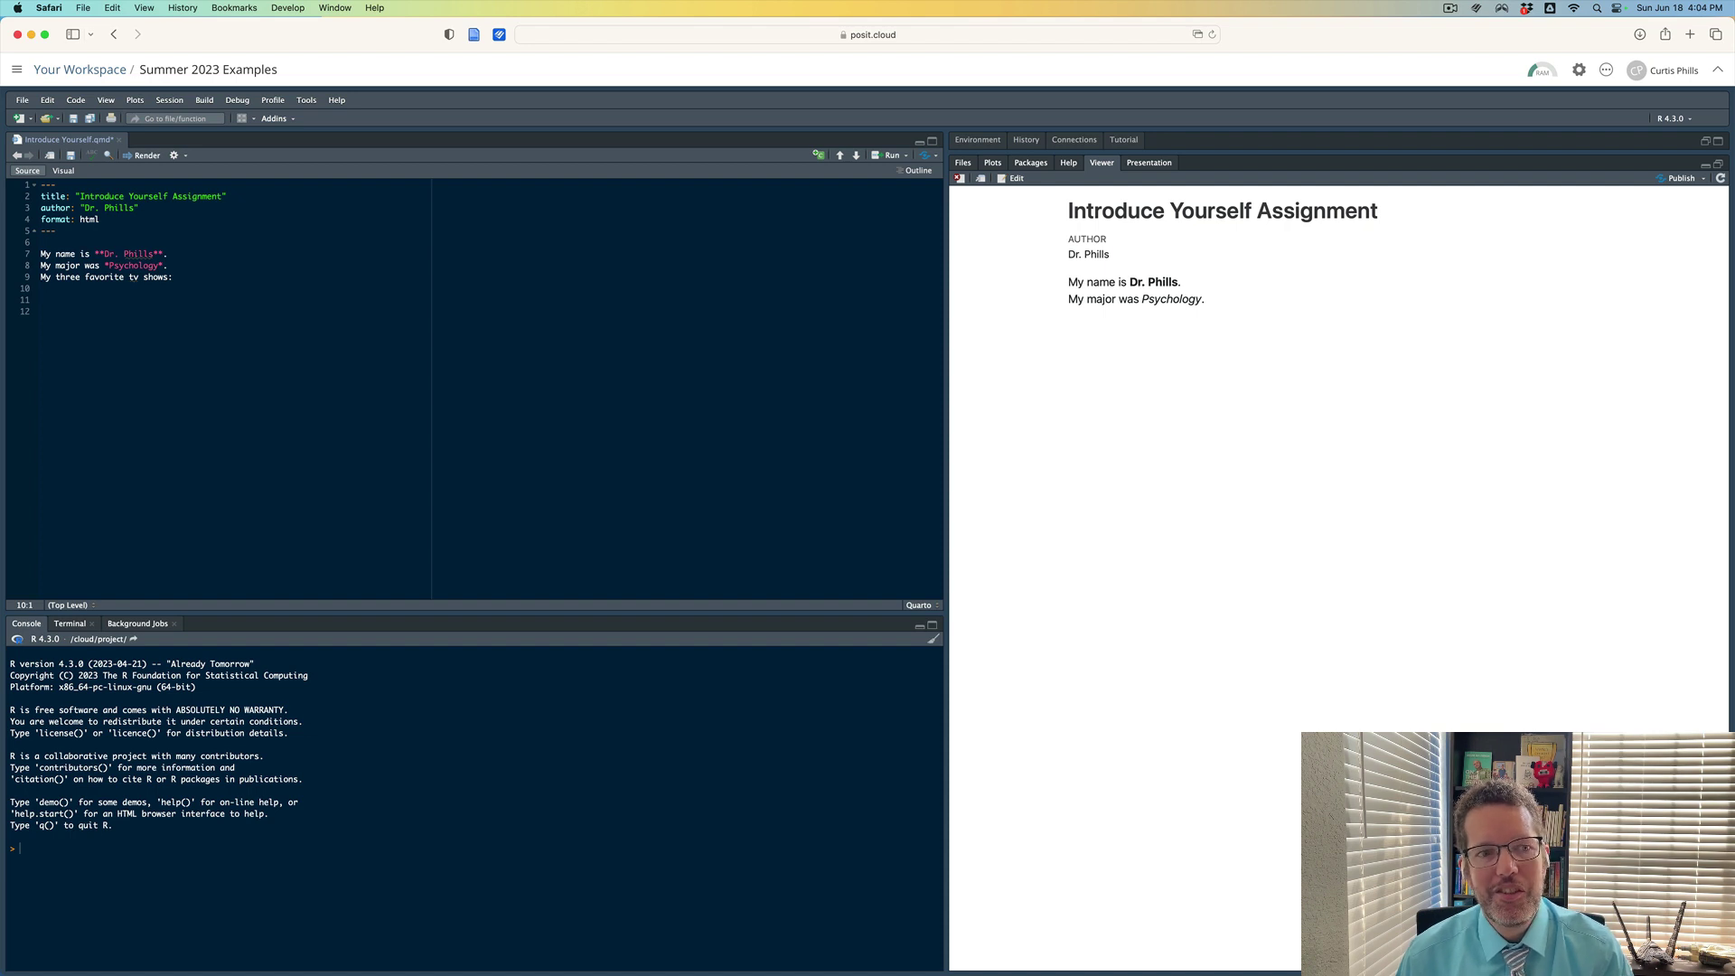
pyautogui.write('1. ')
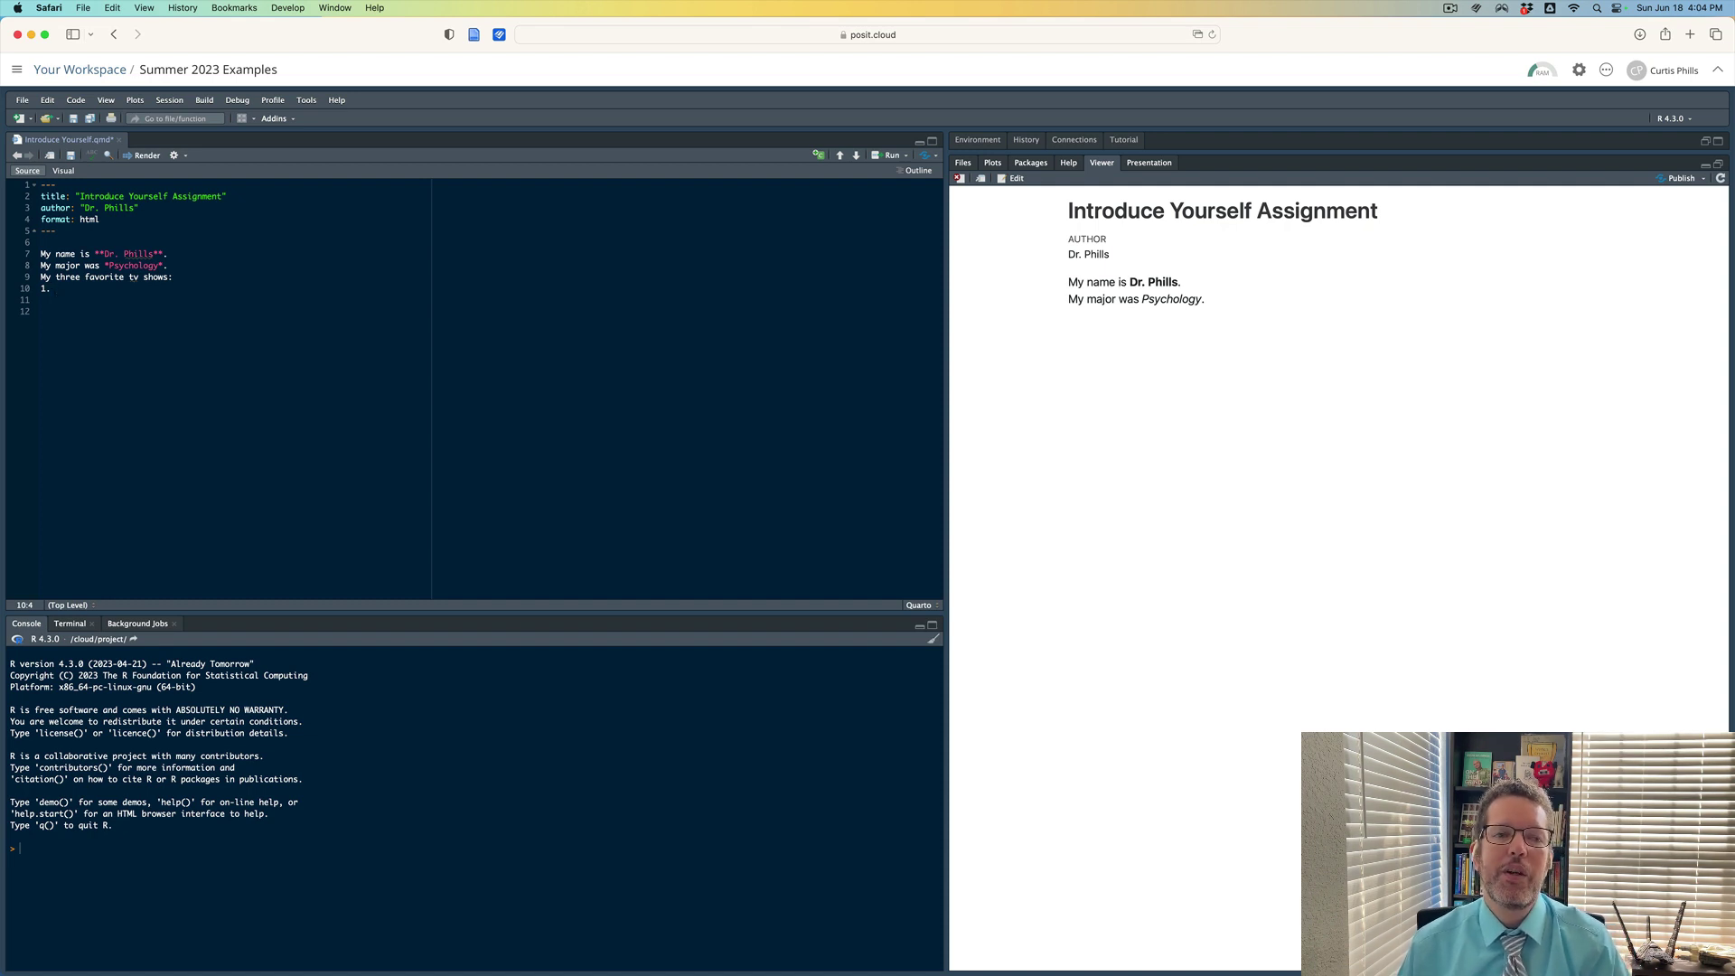
pyautogui.write('Killing Eve')
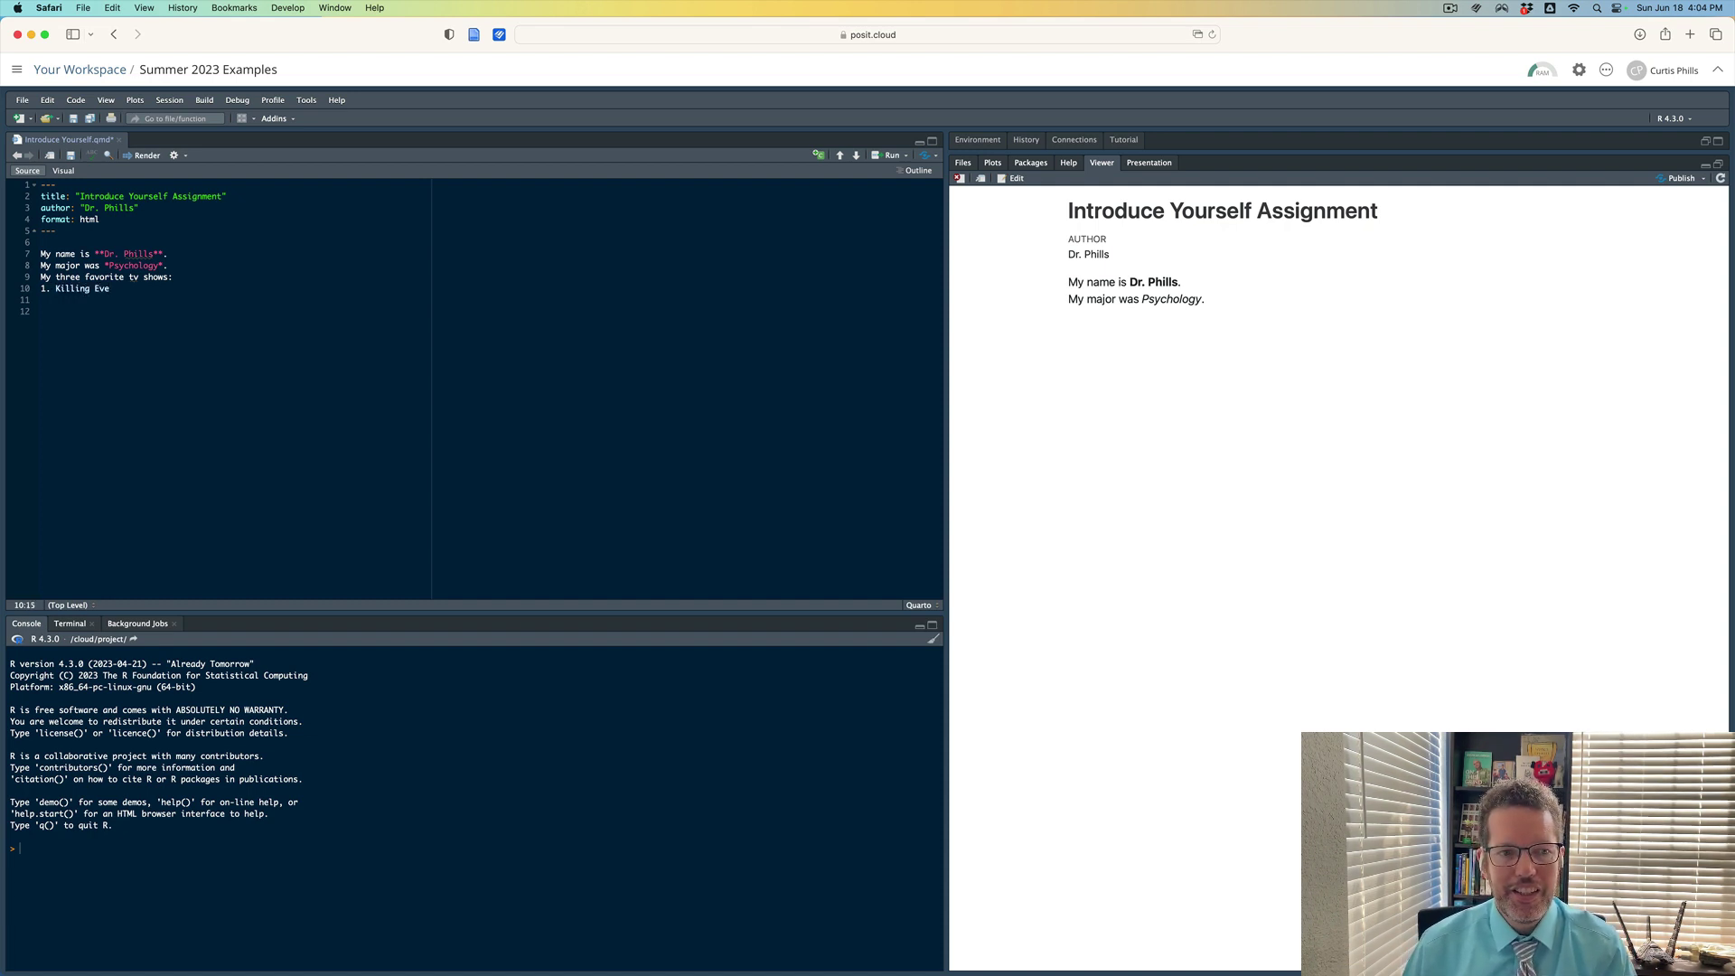
pyautogui.press('Return')
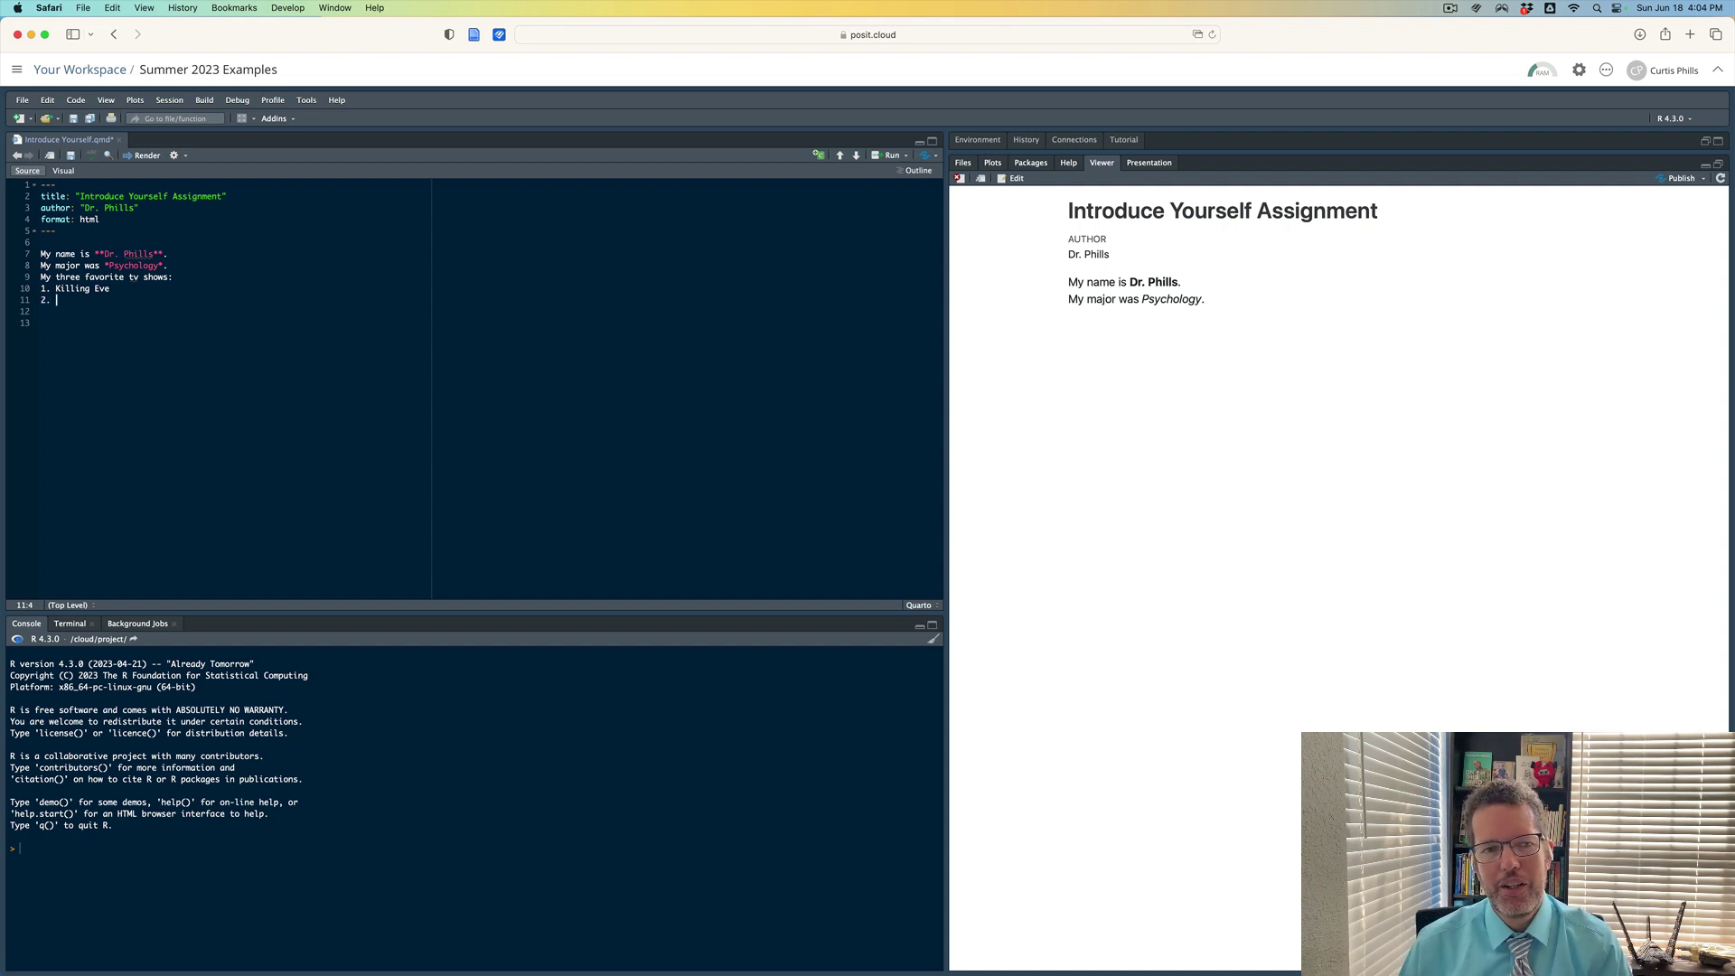
pyautogui.write('Arcane')
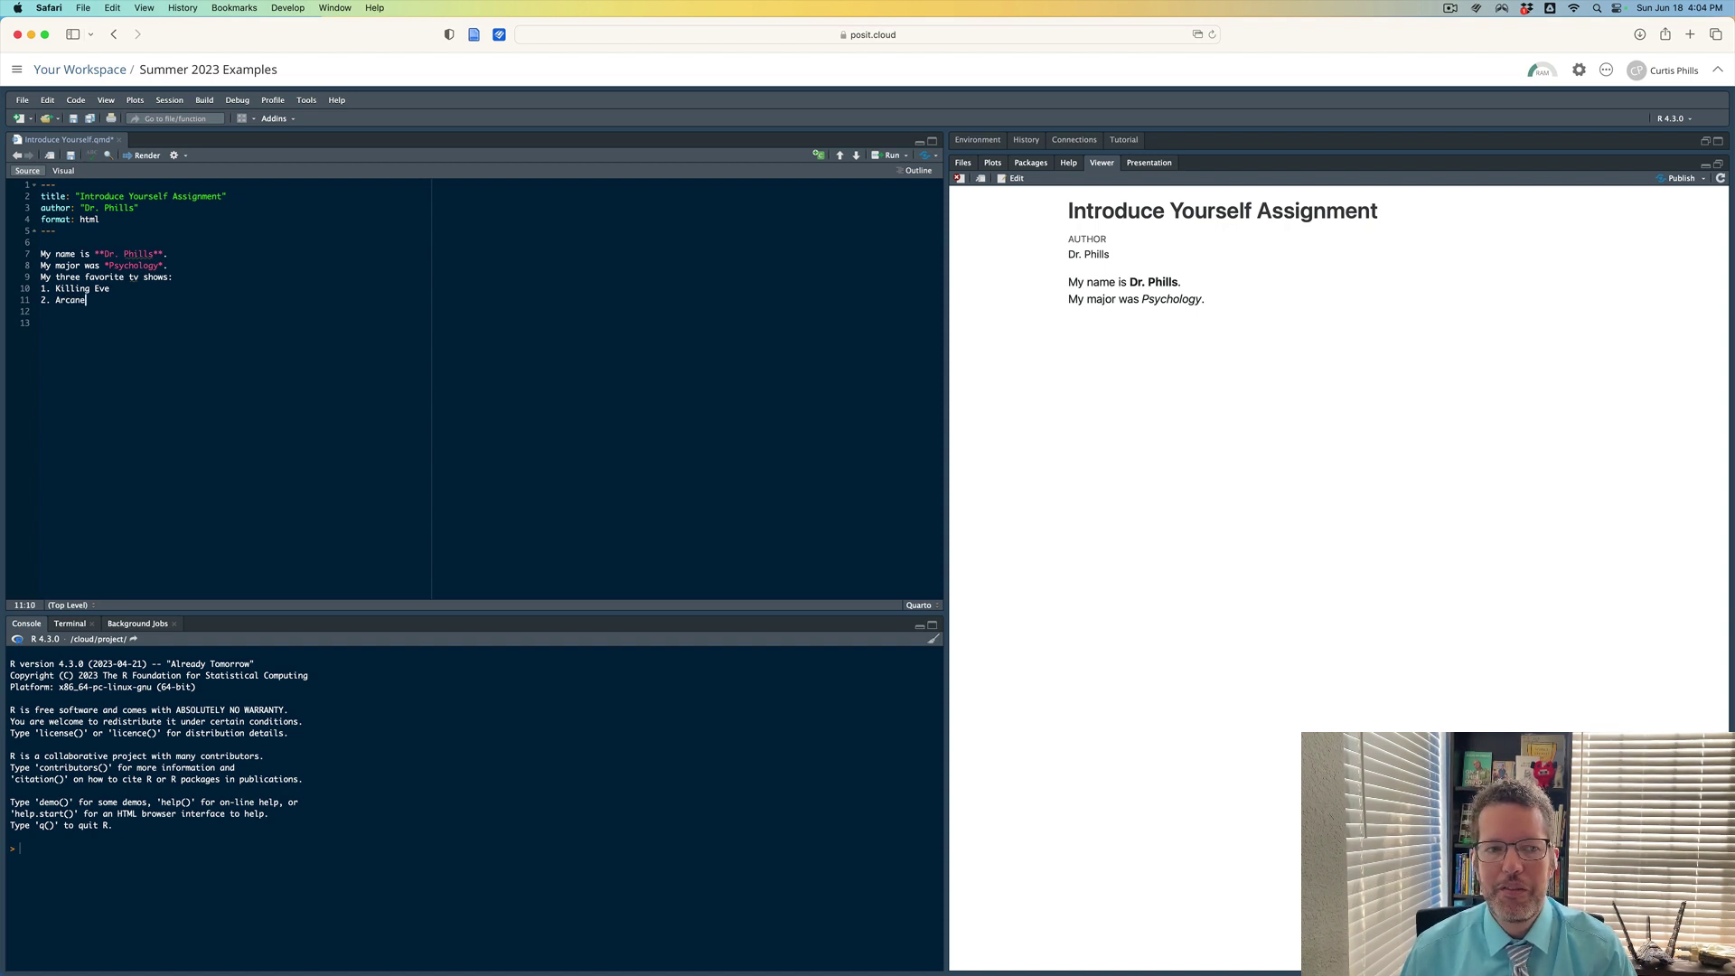
pyautogui.press('Return')
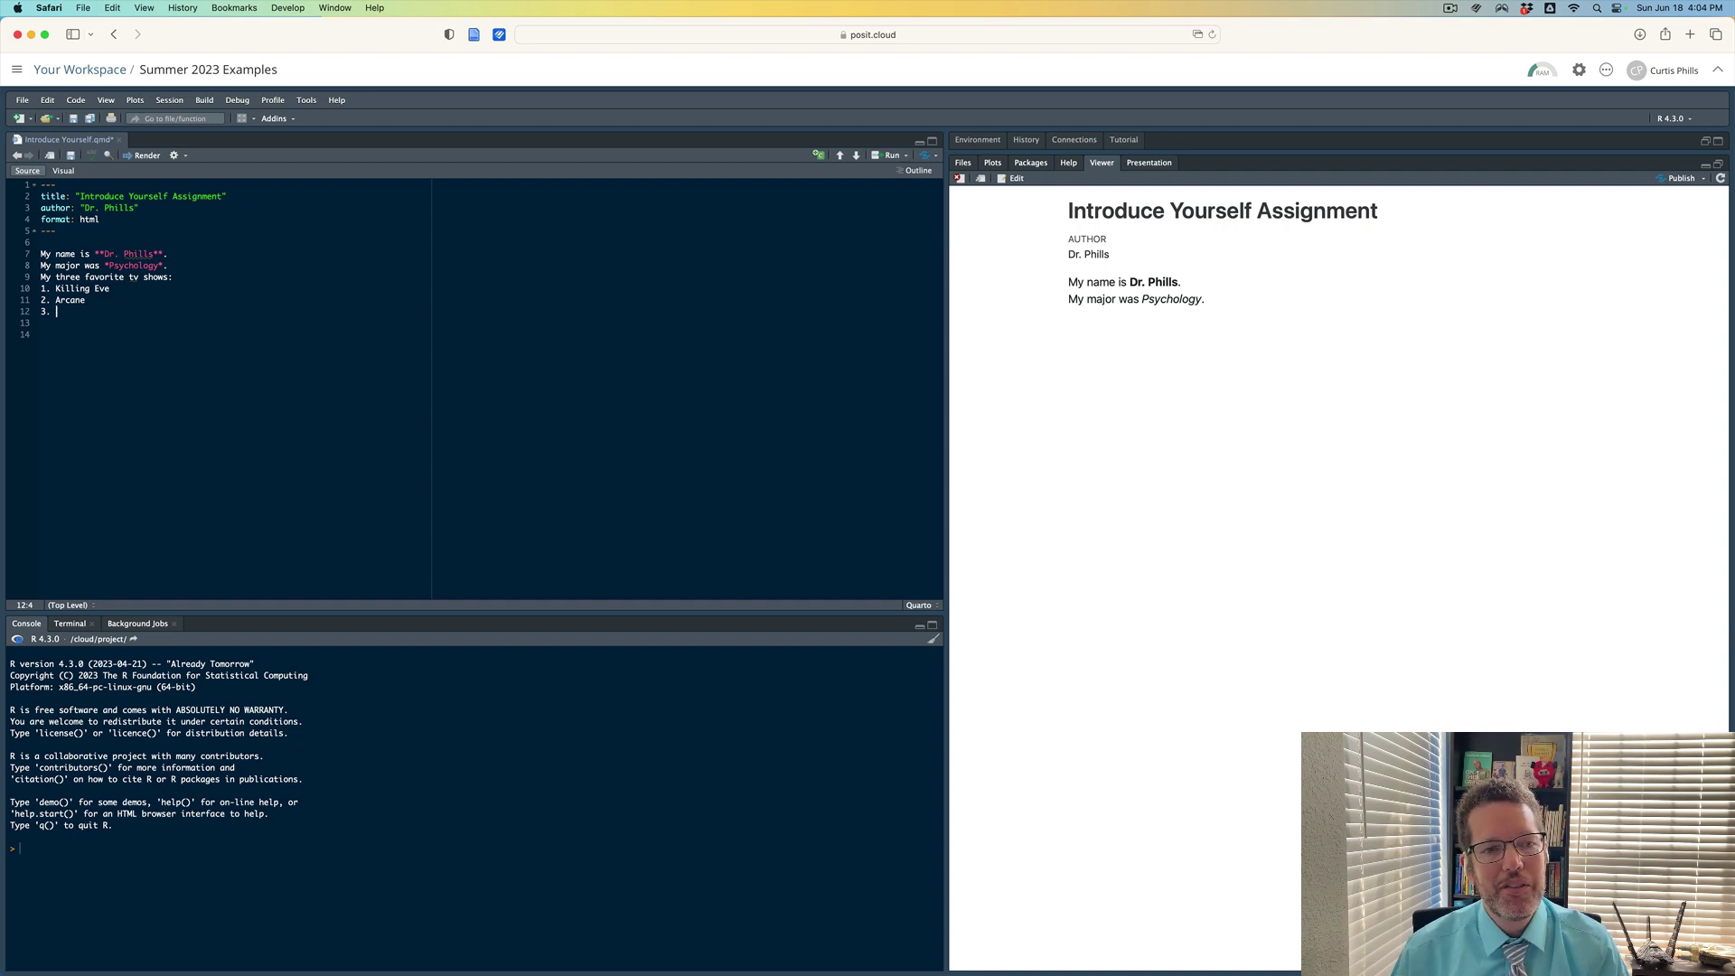
pyautogui.write('Better Call Saull')
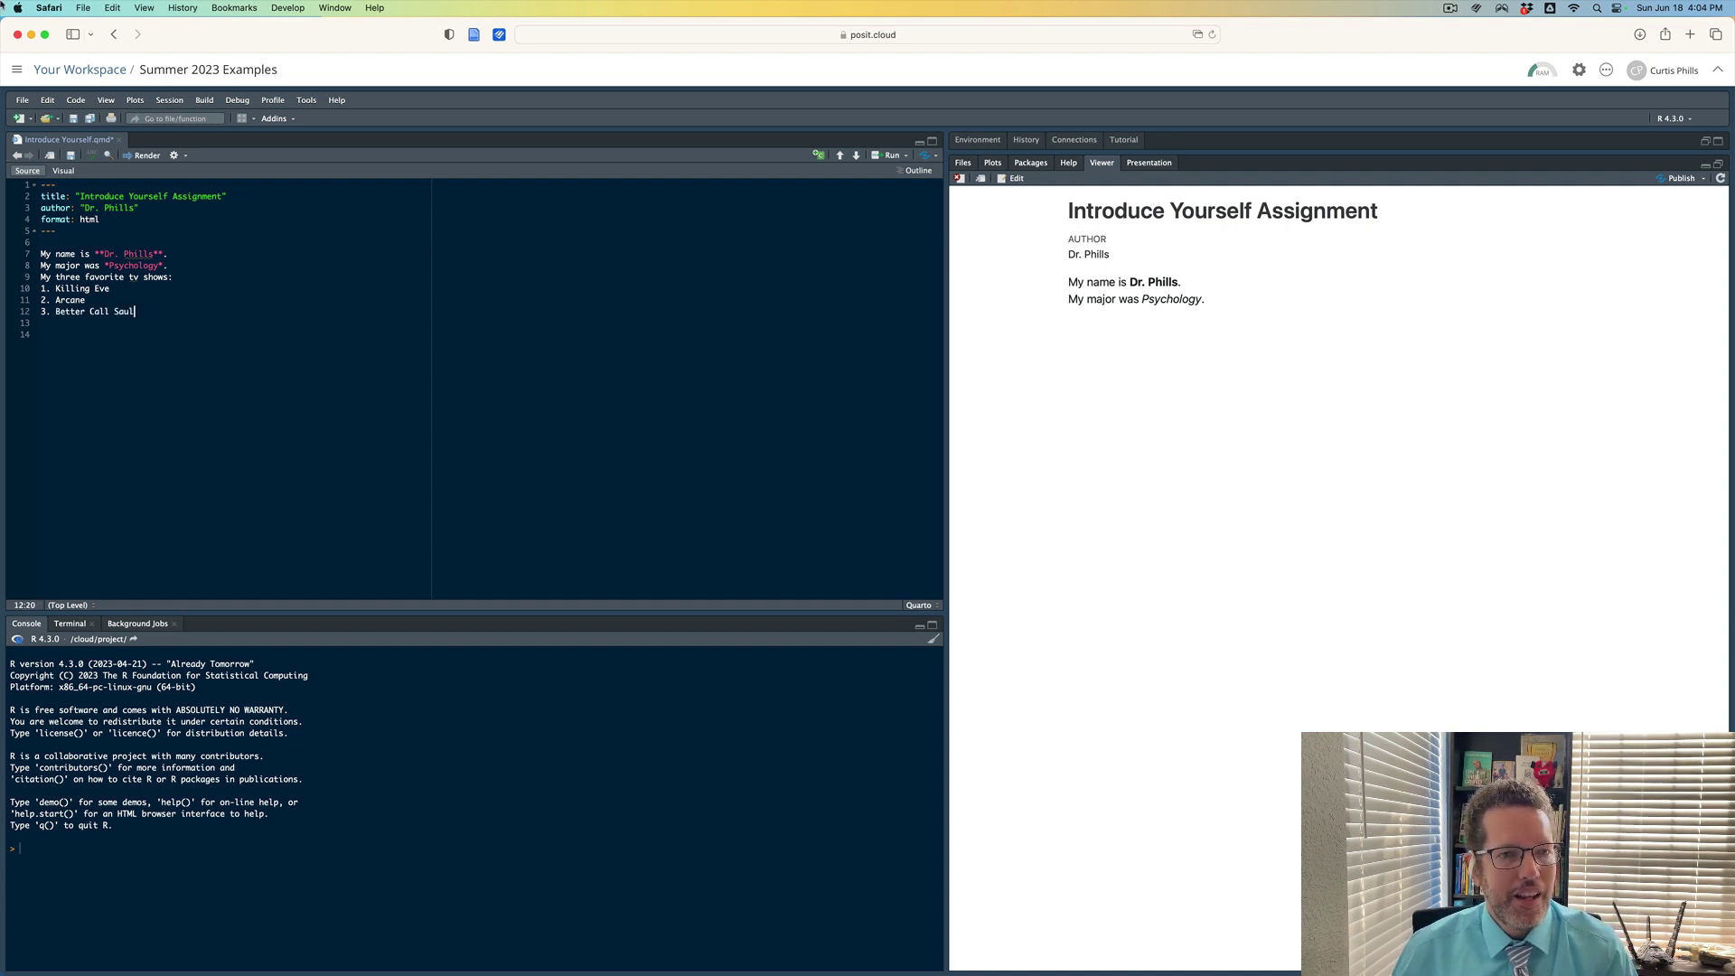
# Insert a blank line before '1. Killing Eve' so the three shows render as a numbered list.
pyautogui.click(141, 156)
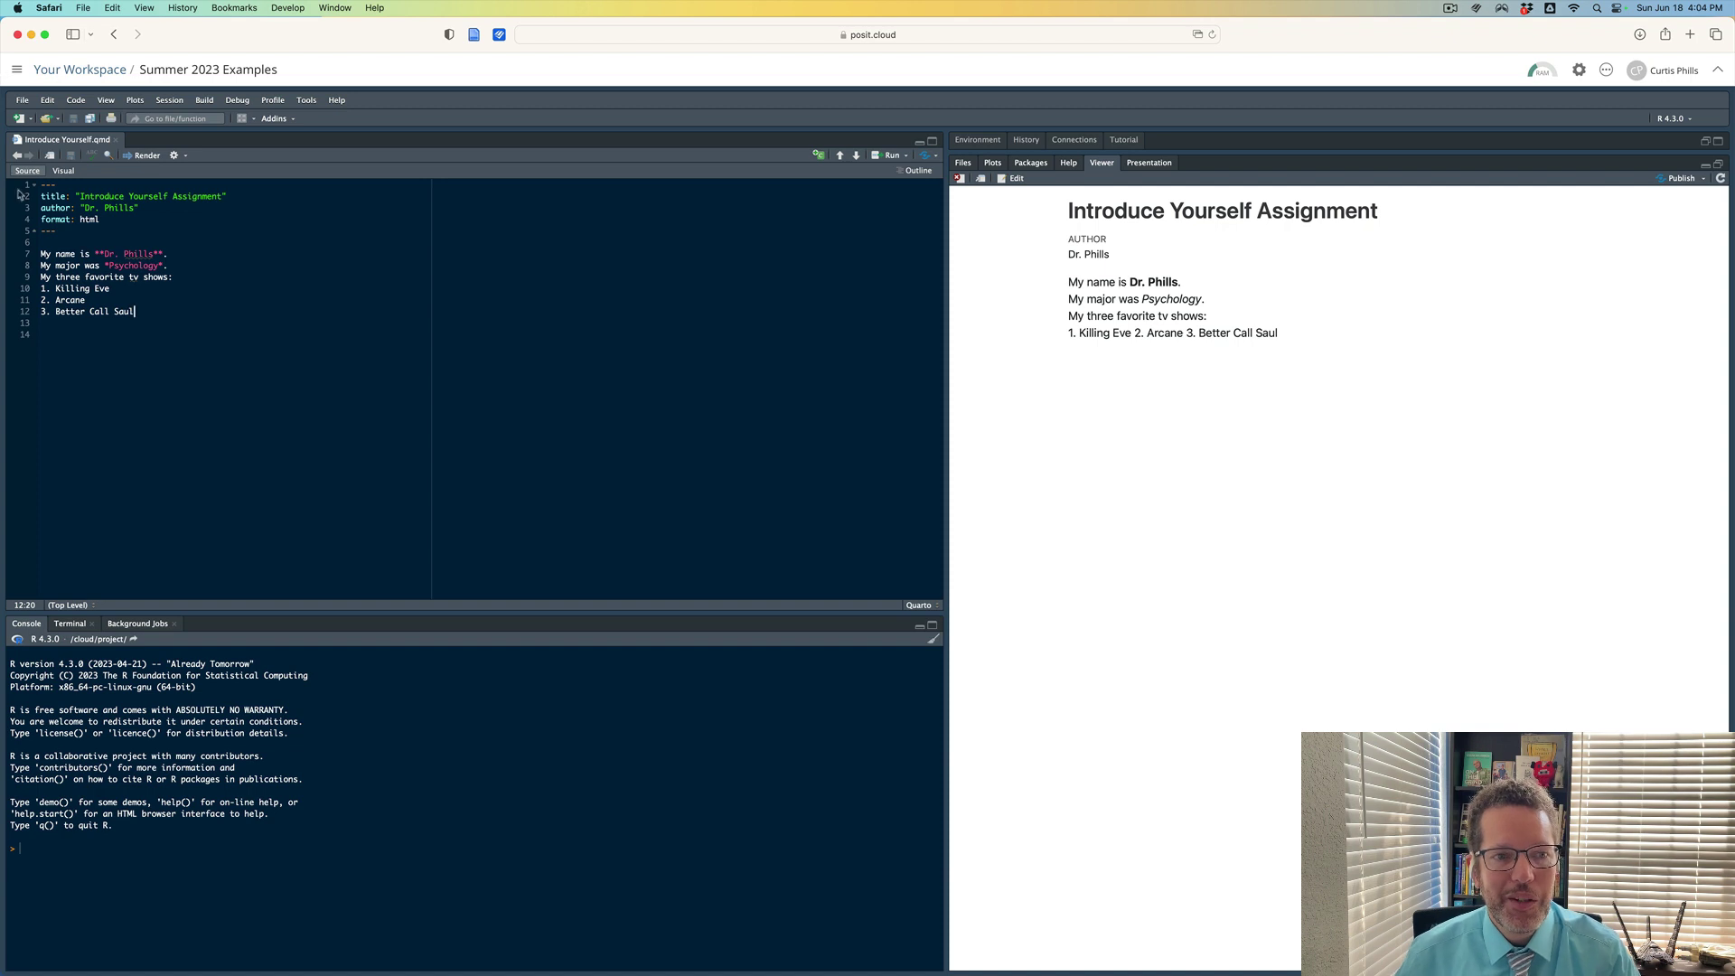
pyautogui.moveTo(42, 285); pyautogui.dragTo(138, 312)
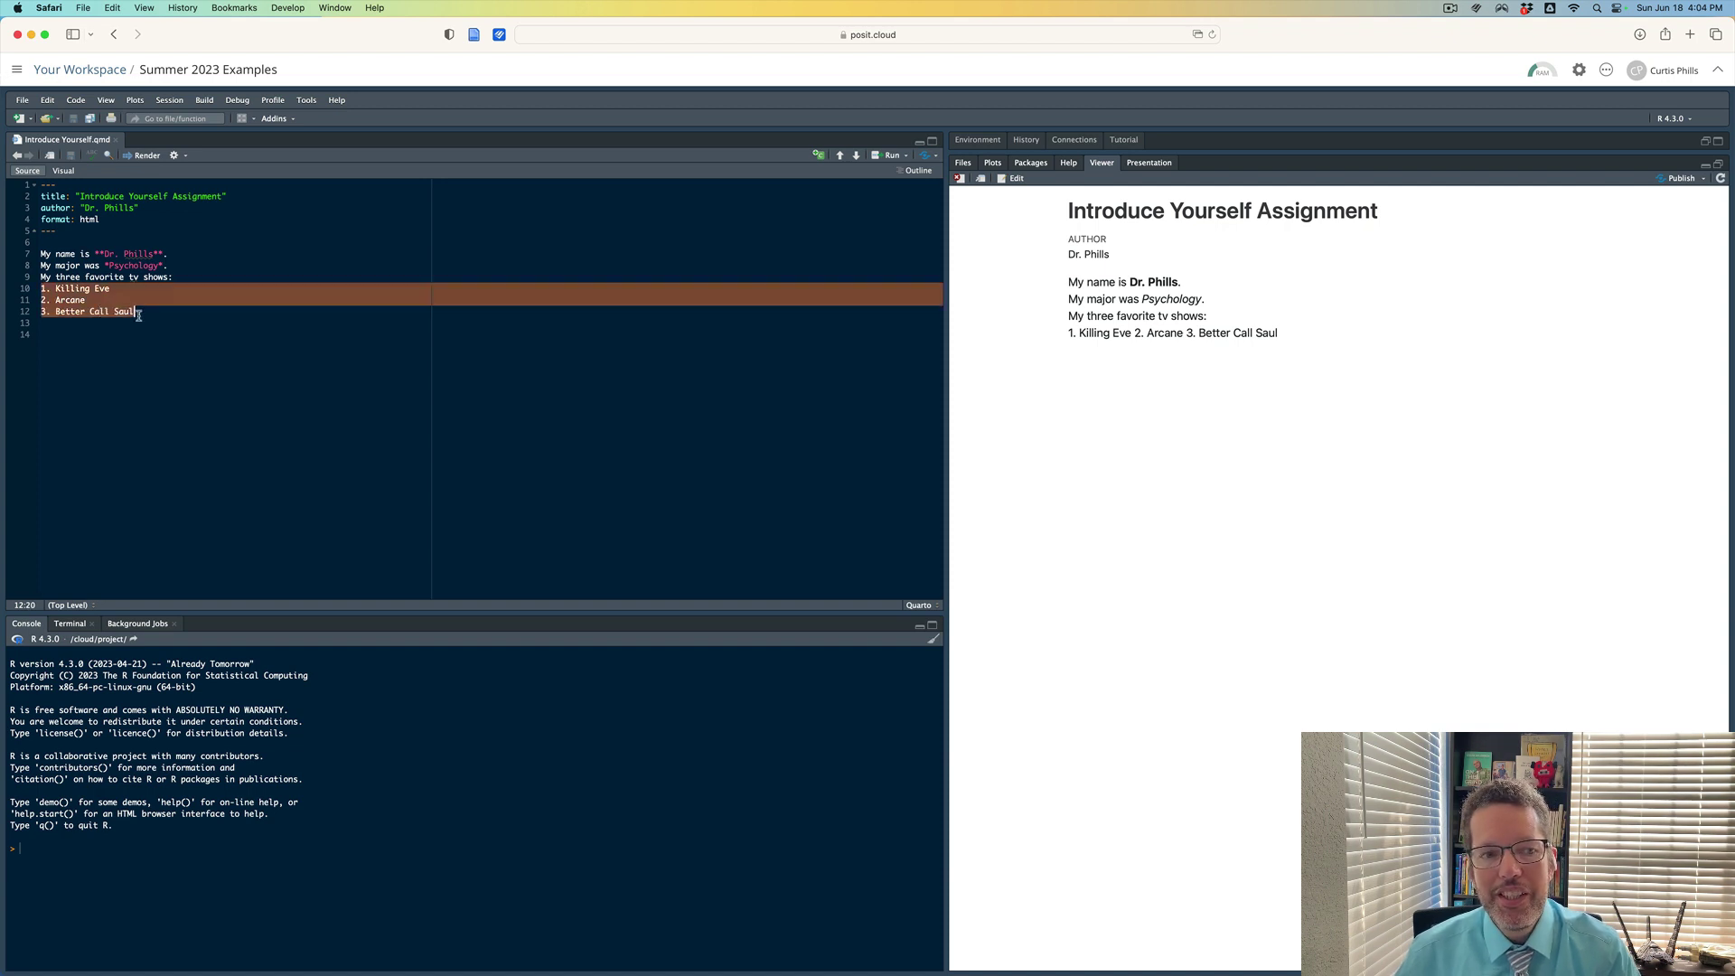
pyautogui.click(63, 287)
pyautogui.click(65, 310)
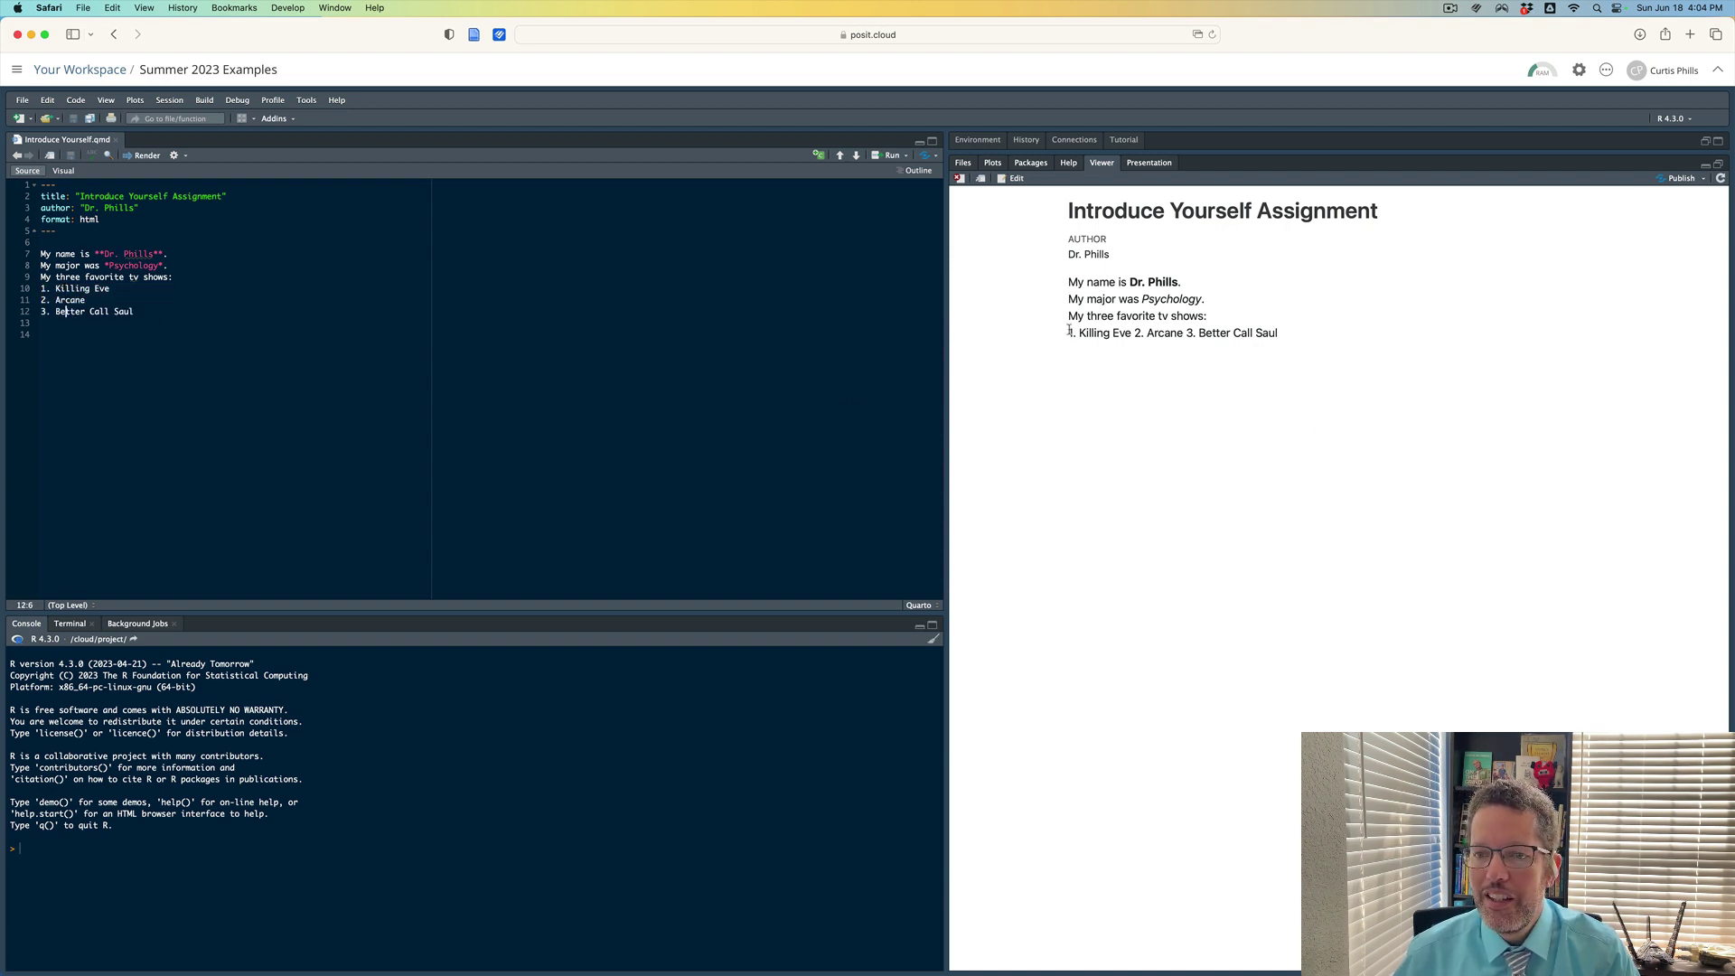
pyautogui.moveTo(1070, 334); pyautogui.dragTo(1306, 331)
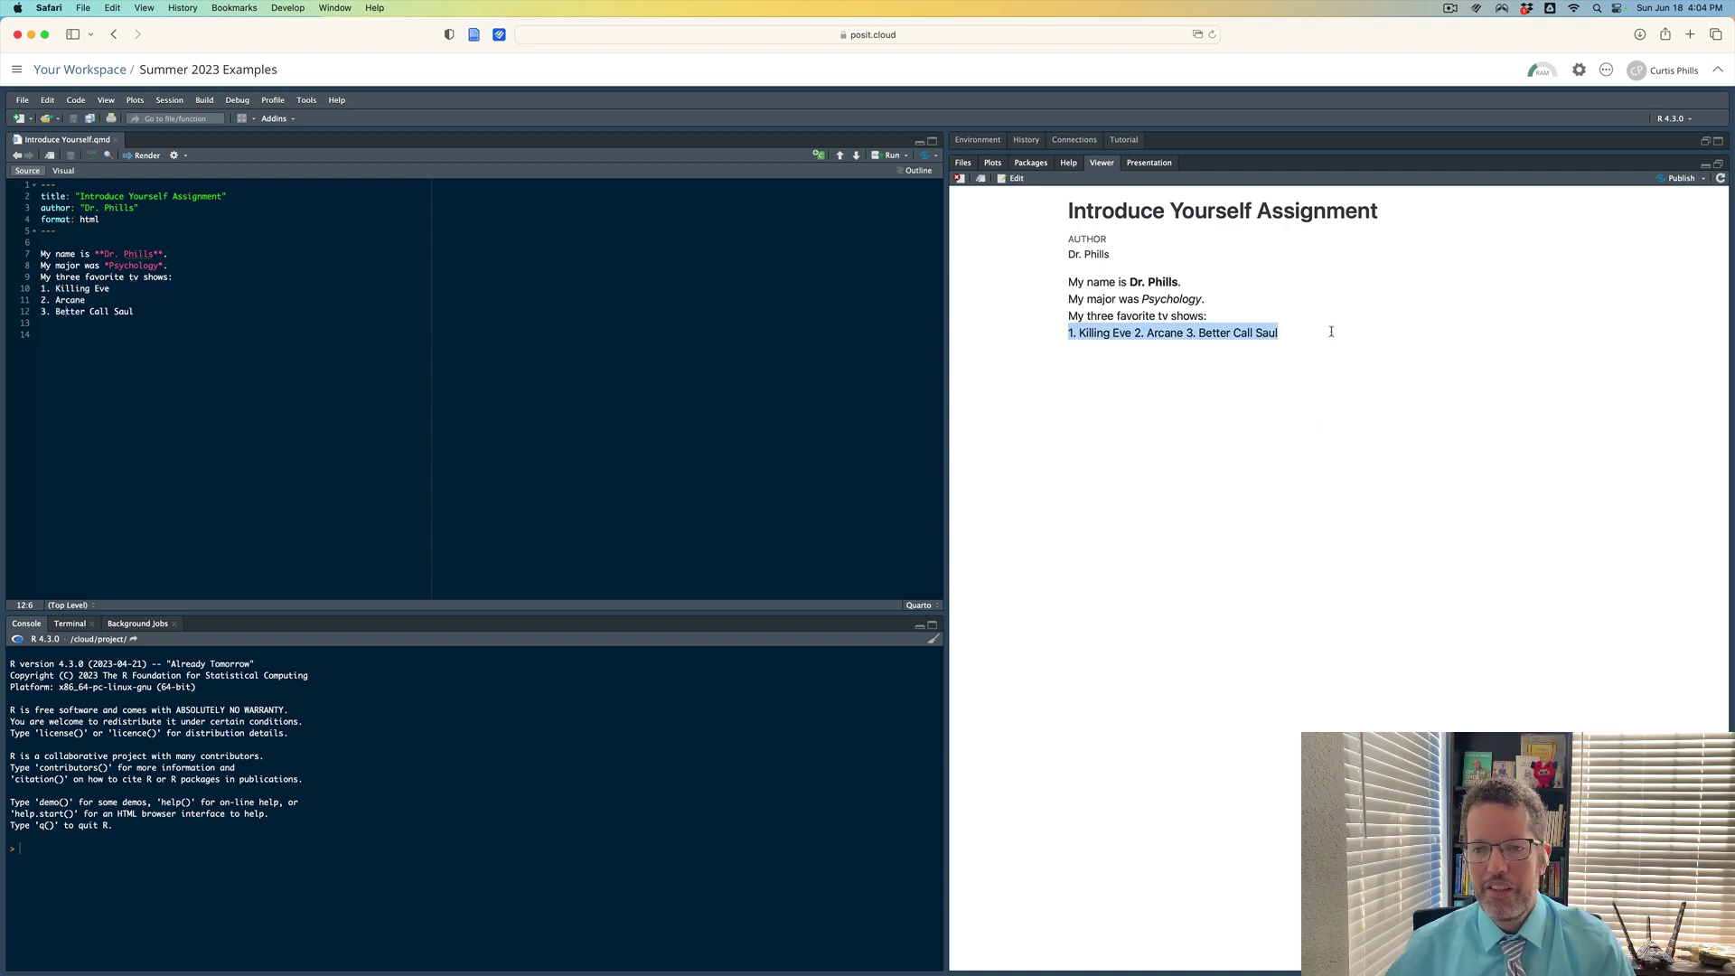
pyautogui.click(231, 280)
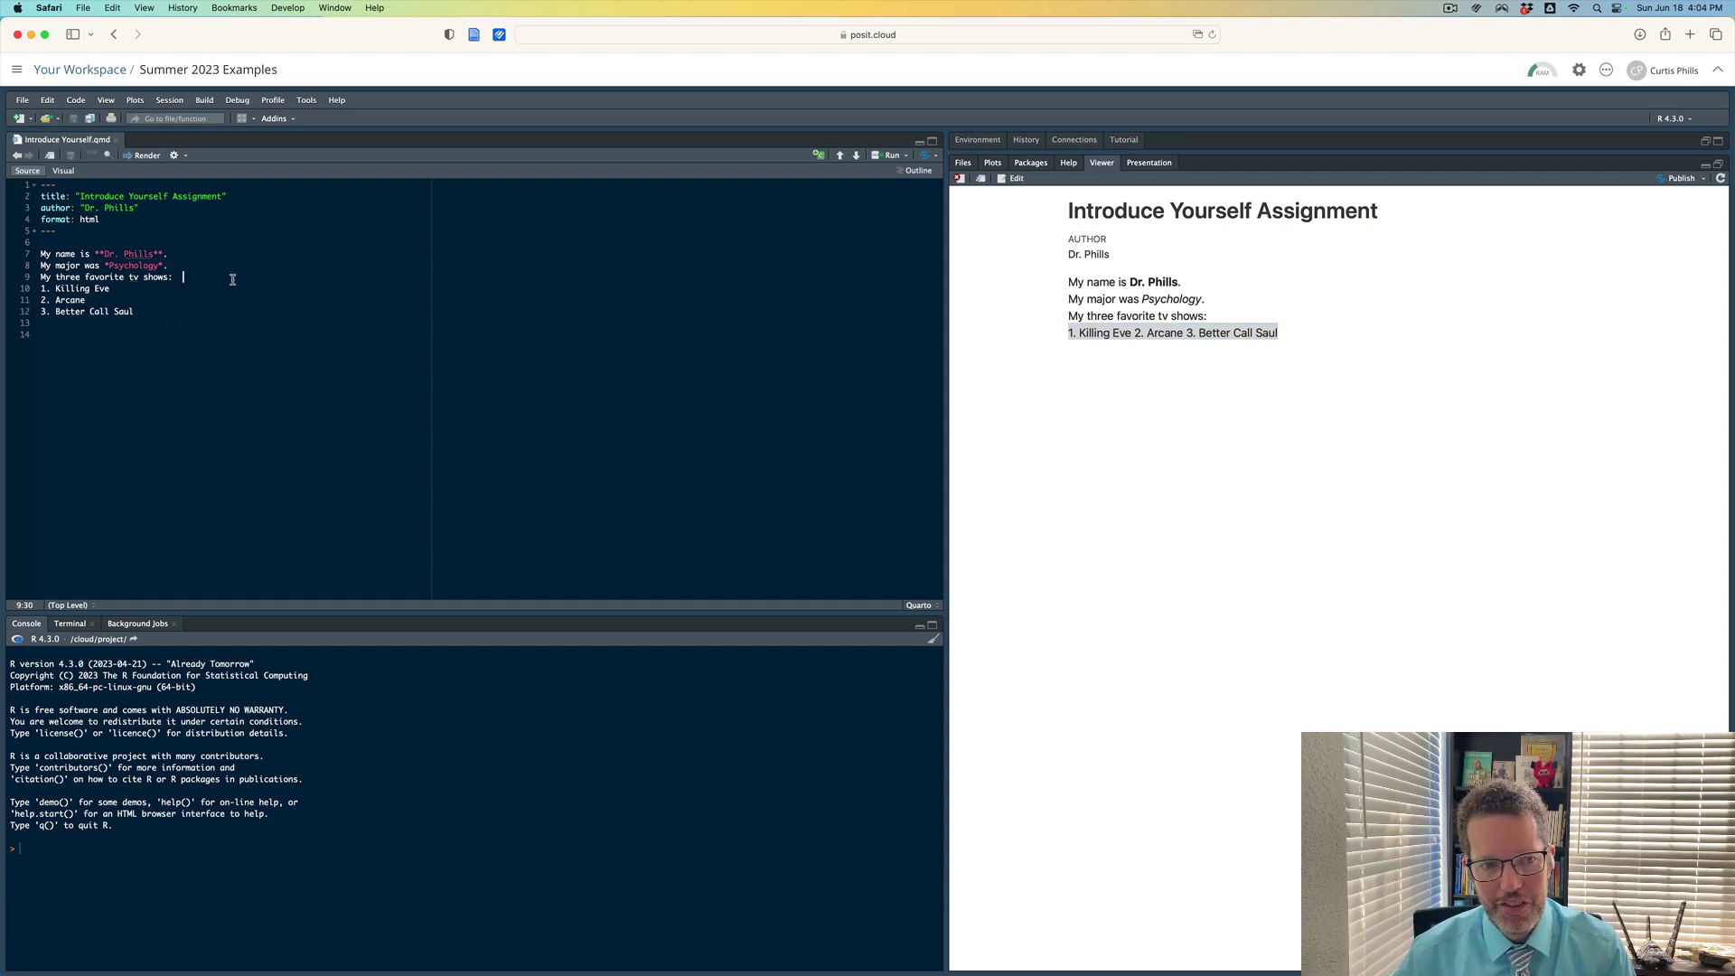
pyautogui.press('Return')
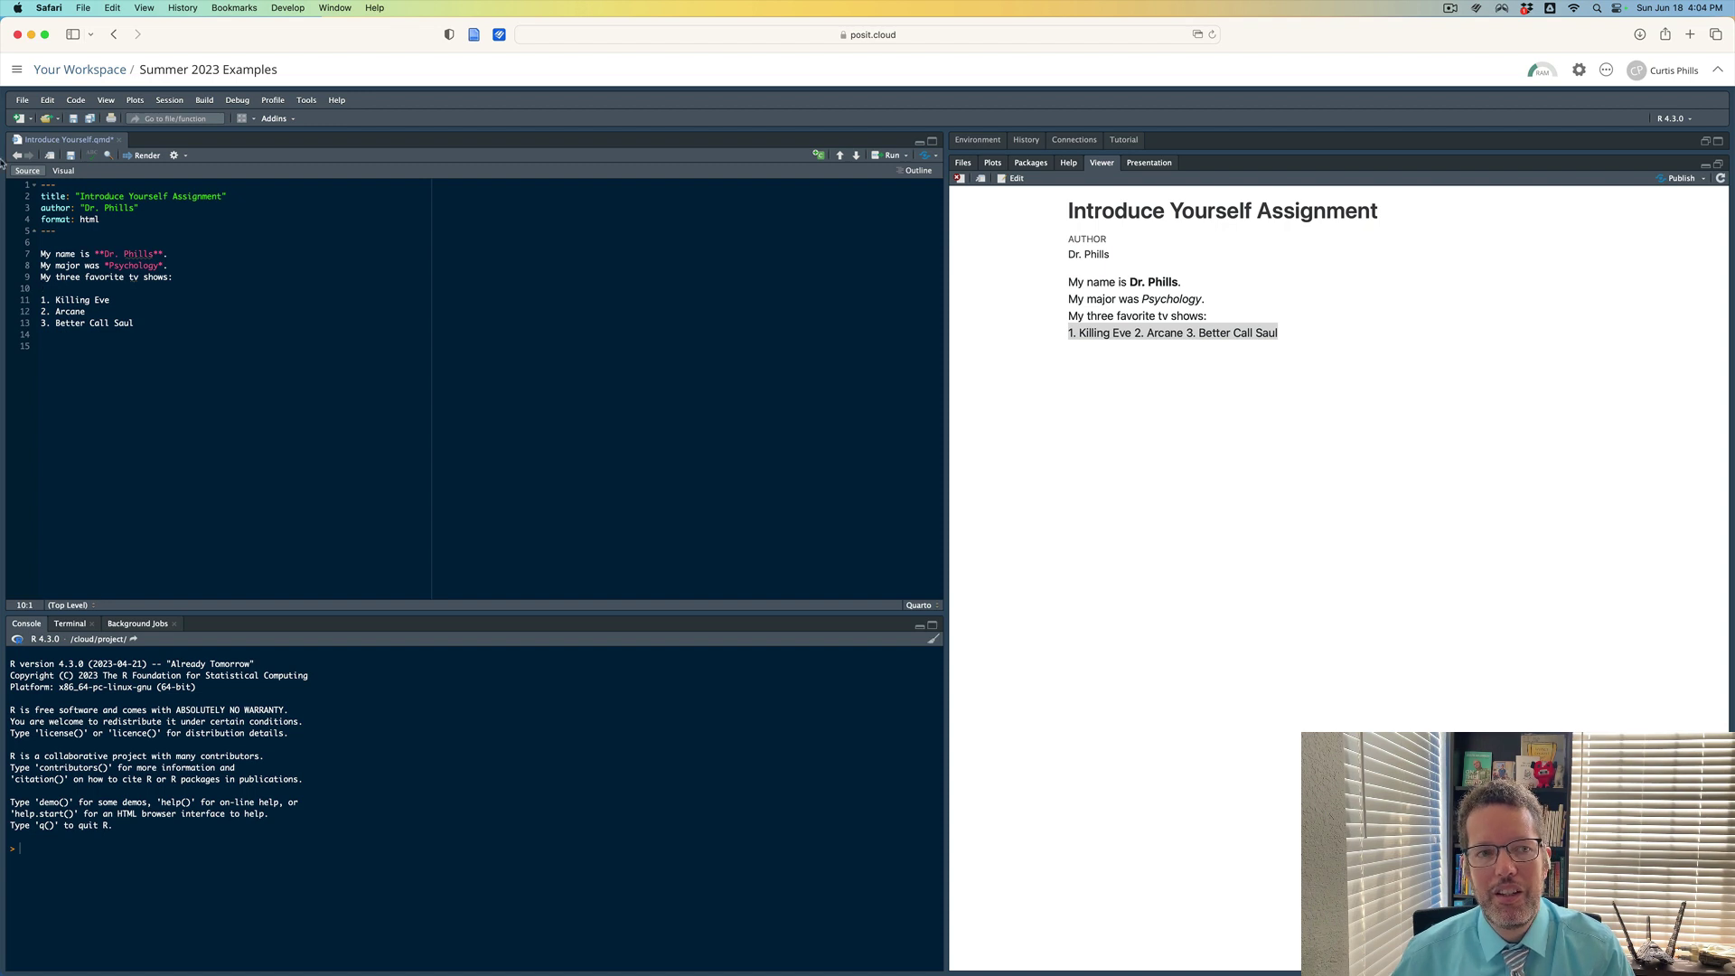
pyautogui.click(149, 159)
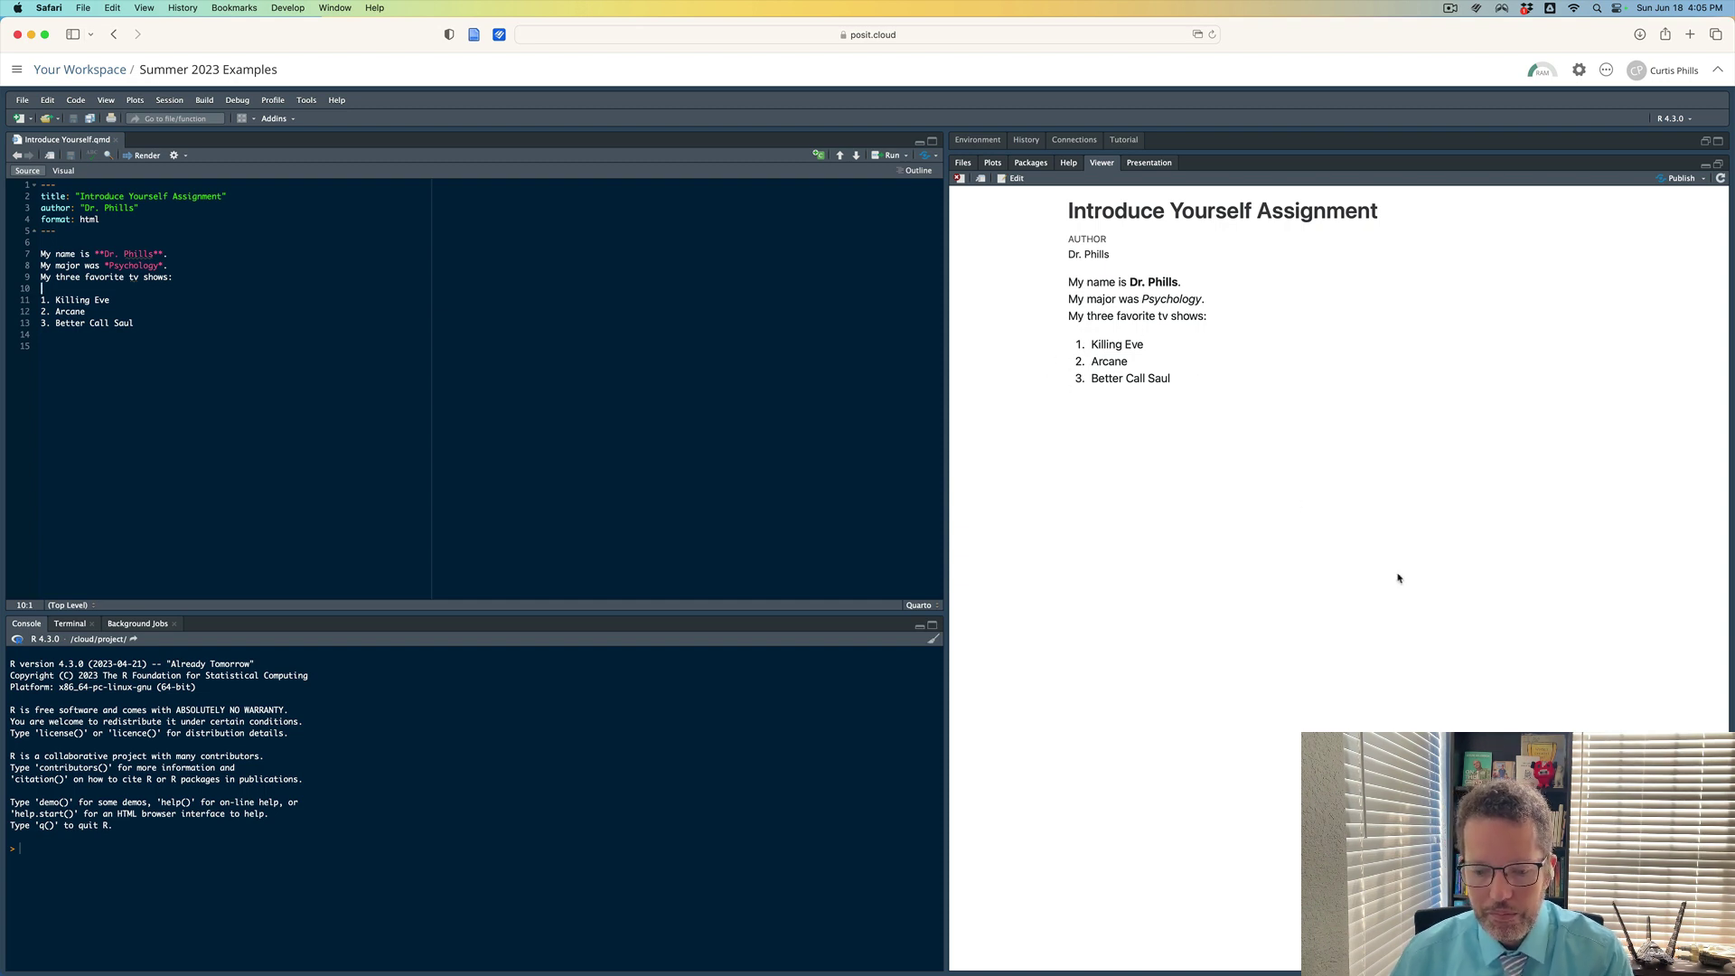
pyautogui.click(228, 326)
pyautogui.press('Return')
pyautogui.press('Return')
pyautogui.press('Return')
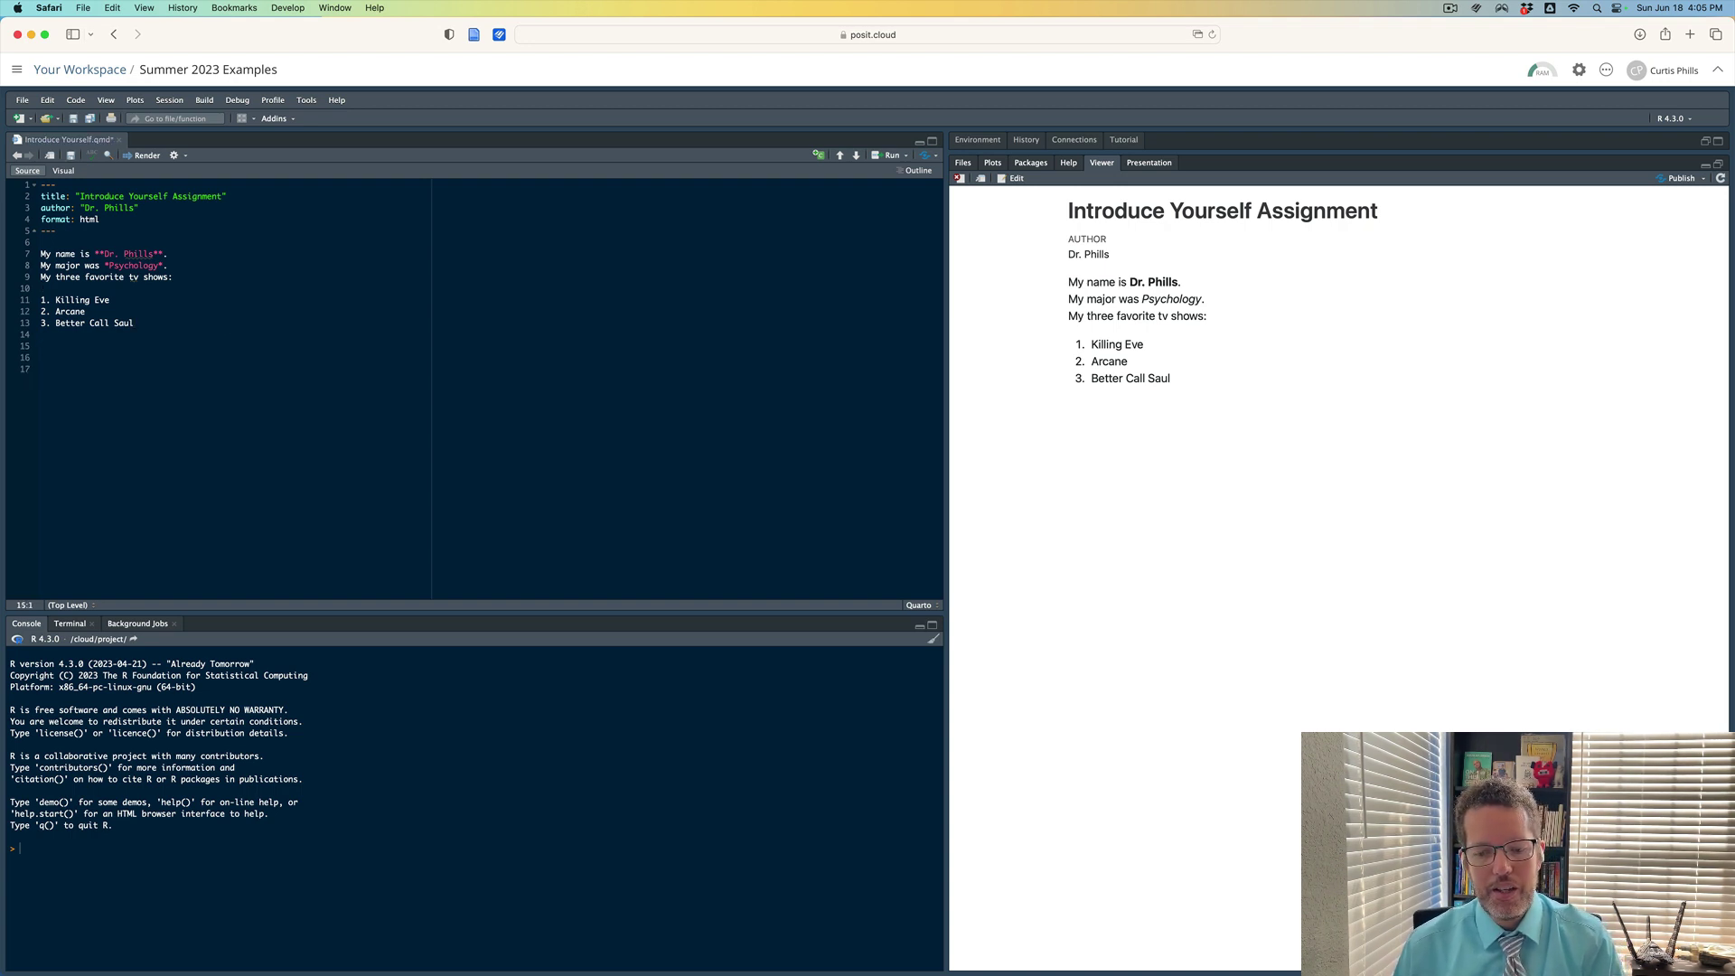
pyautogui.write("GOne other interesting thing about myself is that I'm training to run a marath")
pyautogui.write('on in ')
pyautogui.write(' in December')
pyautogui.write('.')
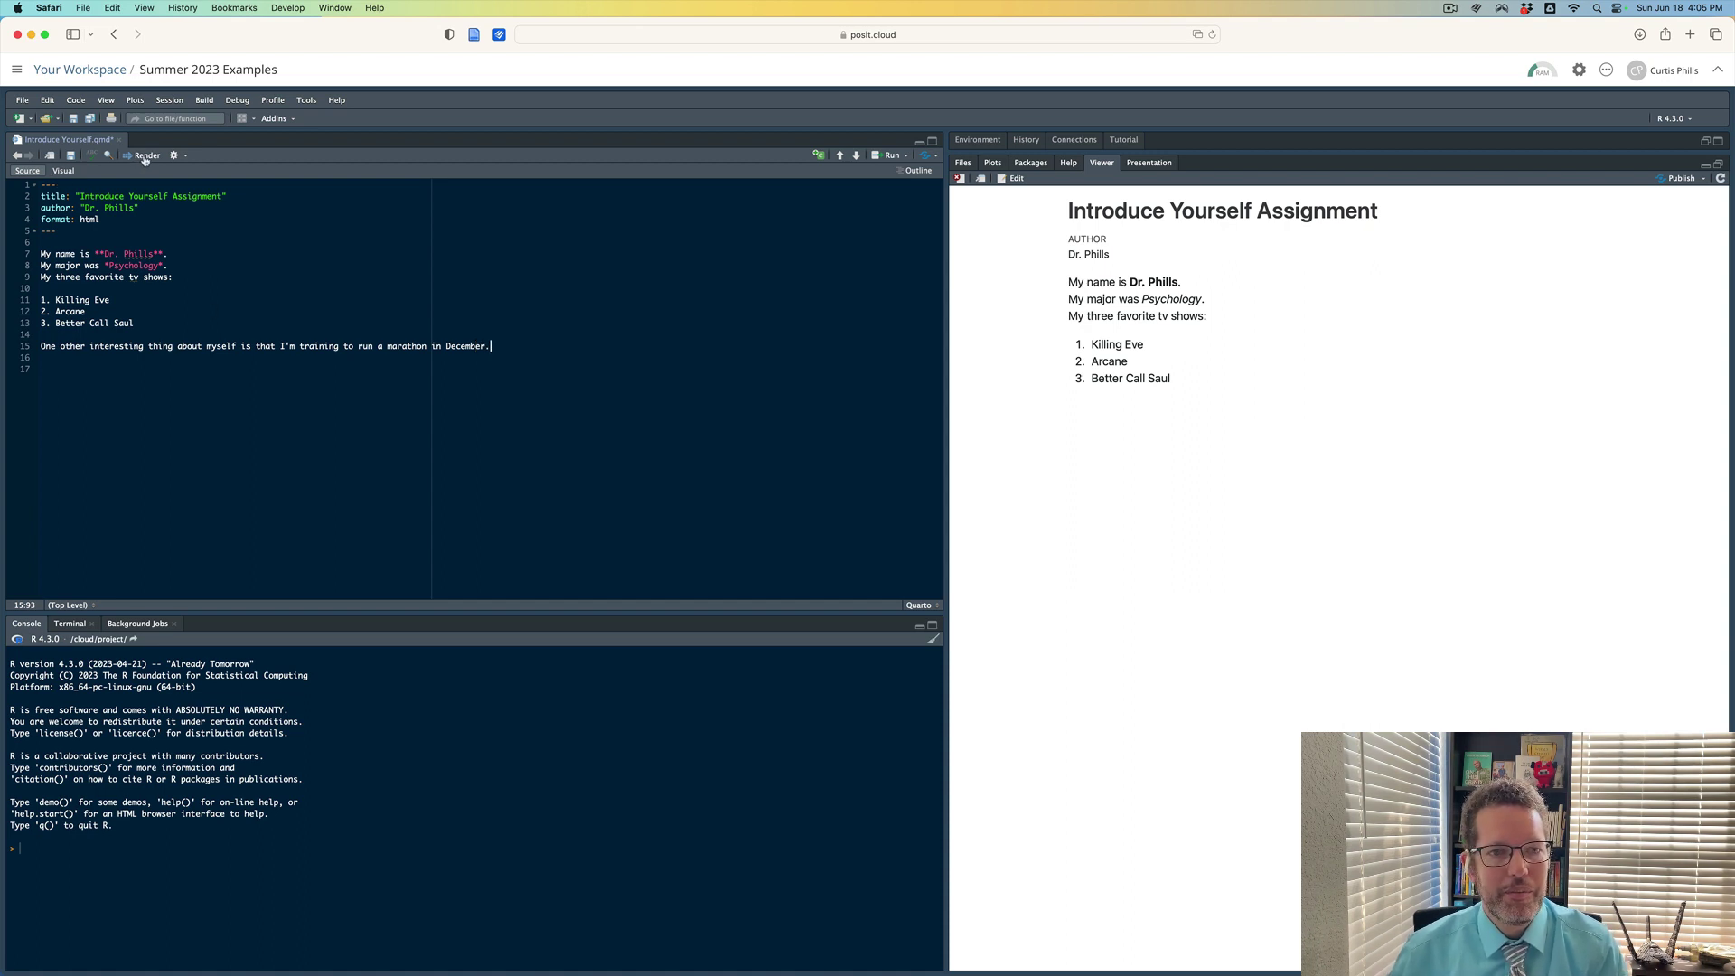
pyautogui.click(145, 157)
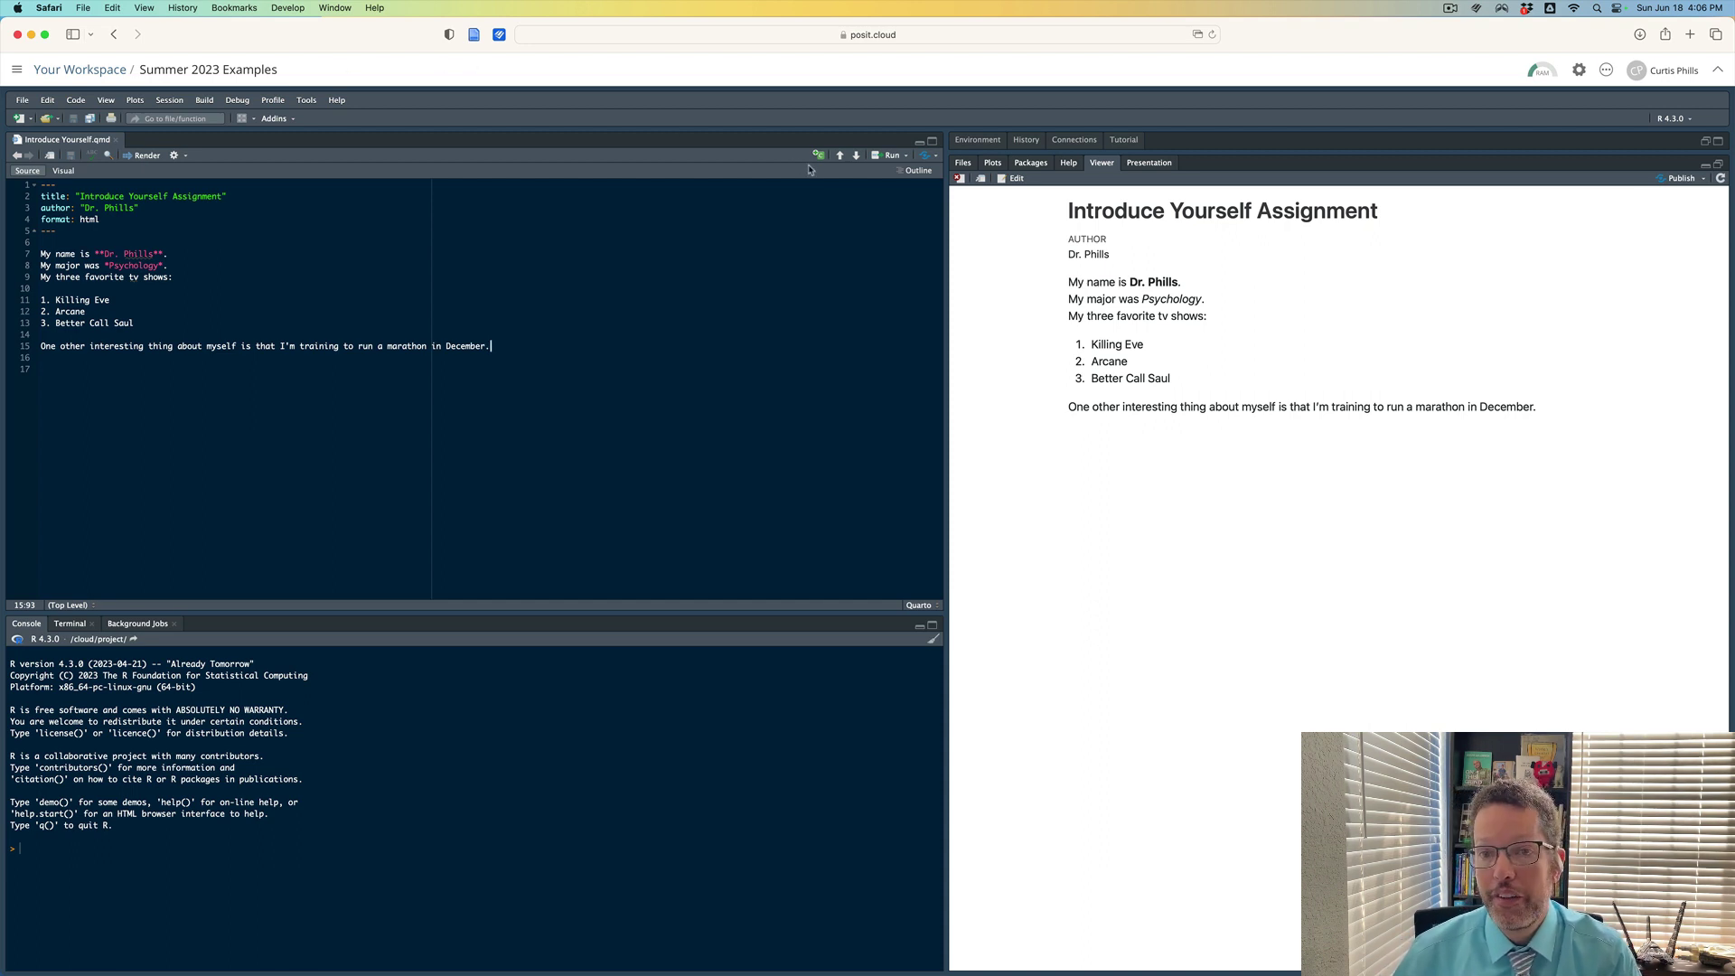
# Upload drphills.png from Downloads into the project through the Files pane.
pyautogui.click(965, 162)
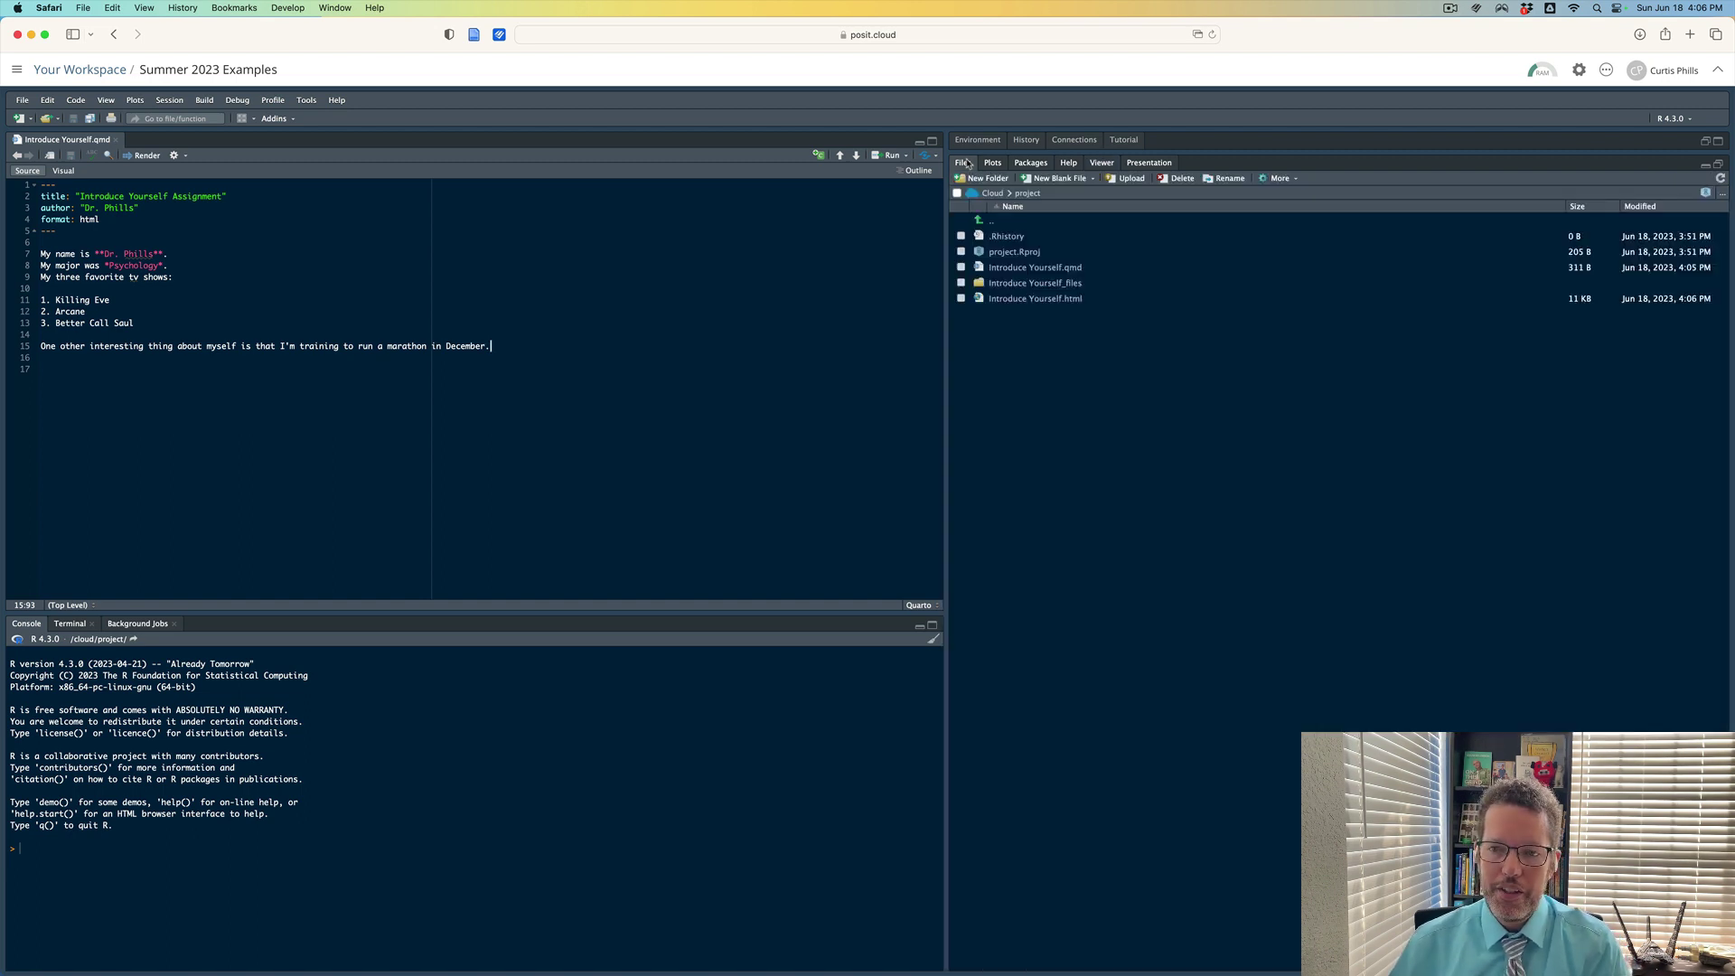
pyautogui.click(1131, 179)
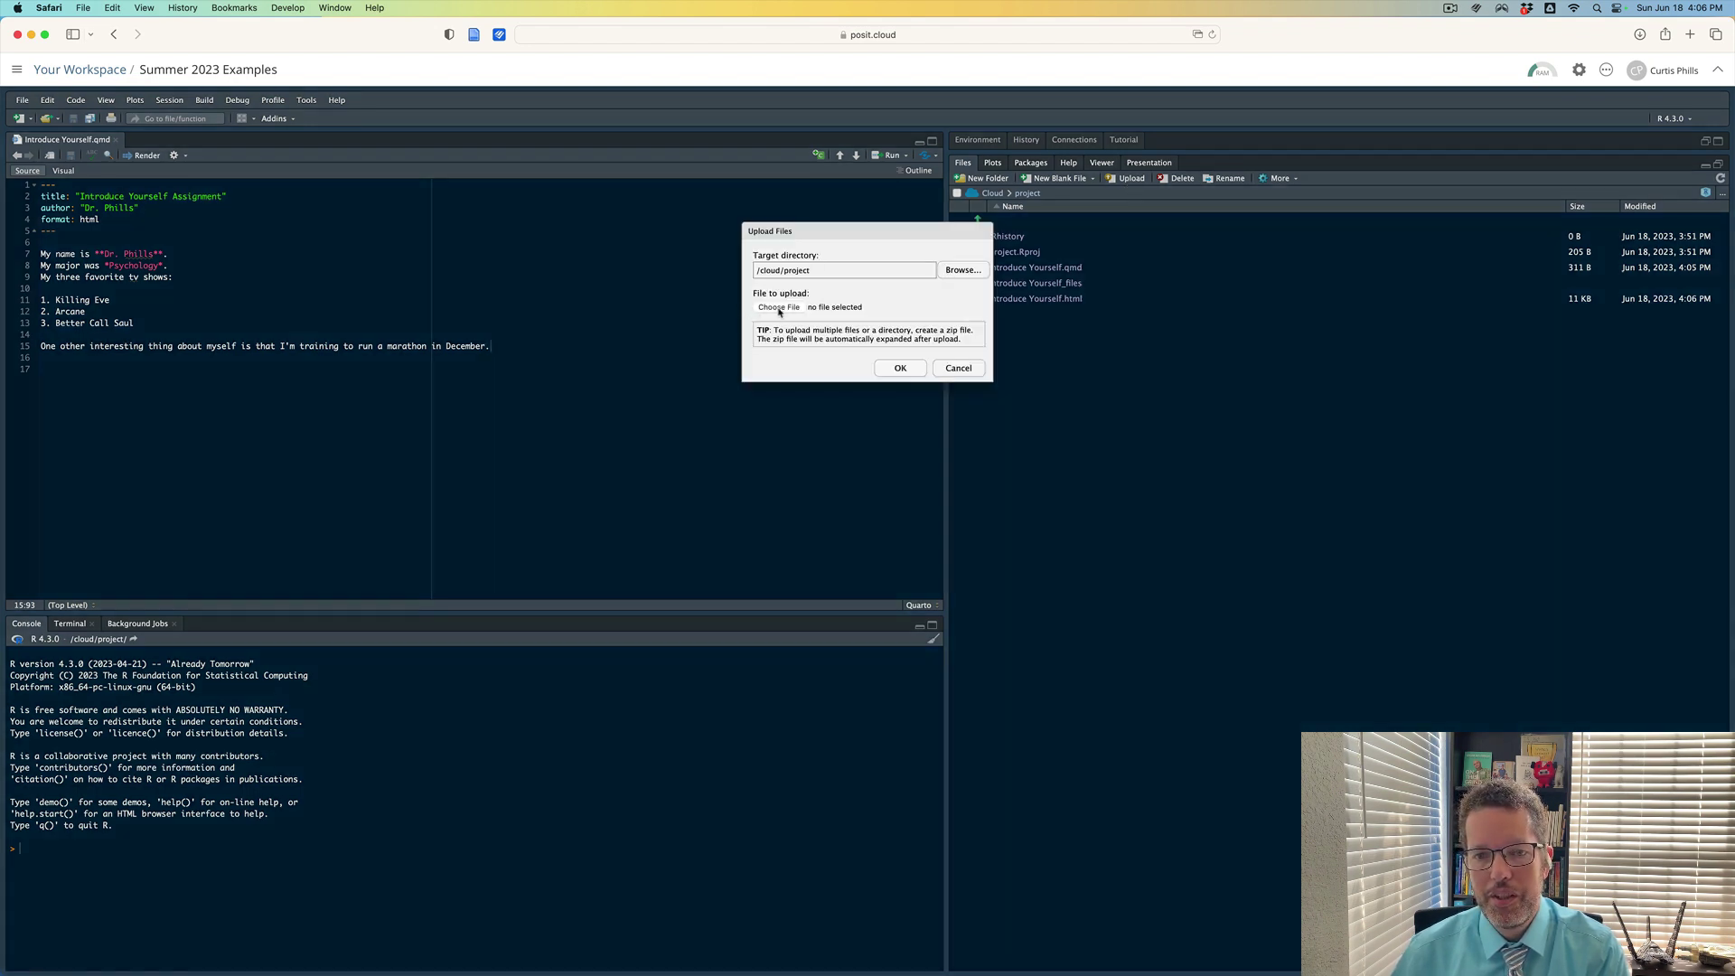
pyautogui.click(779, 307)
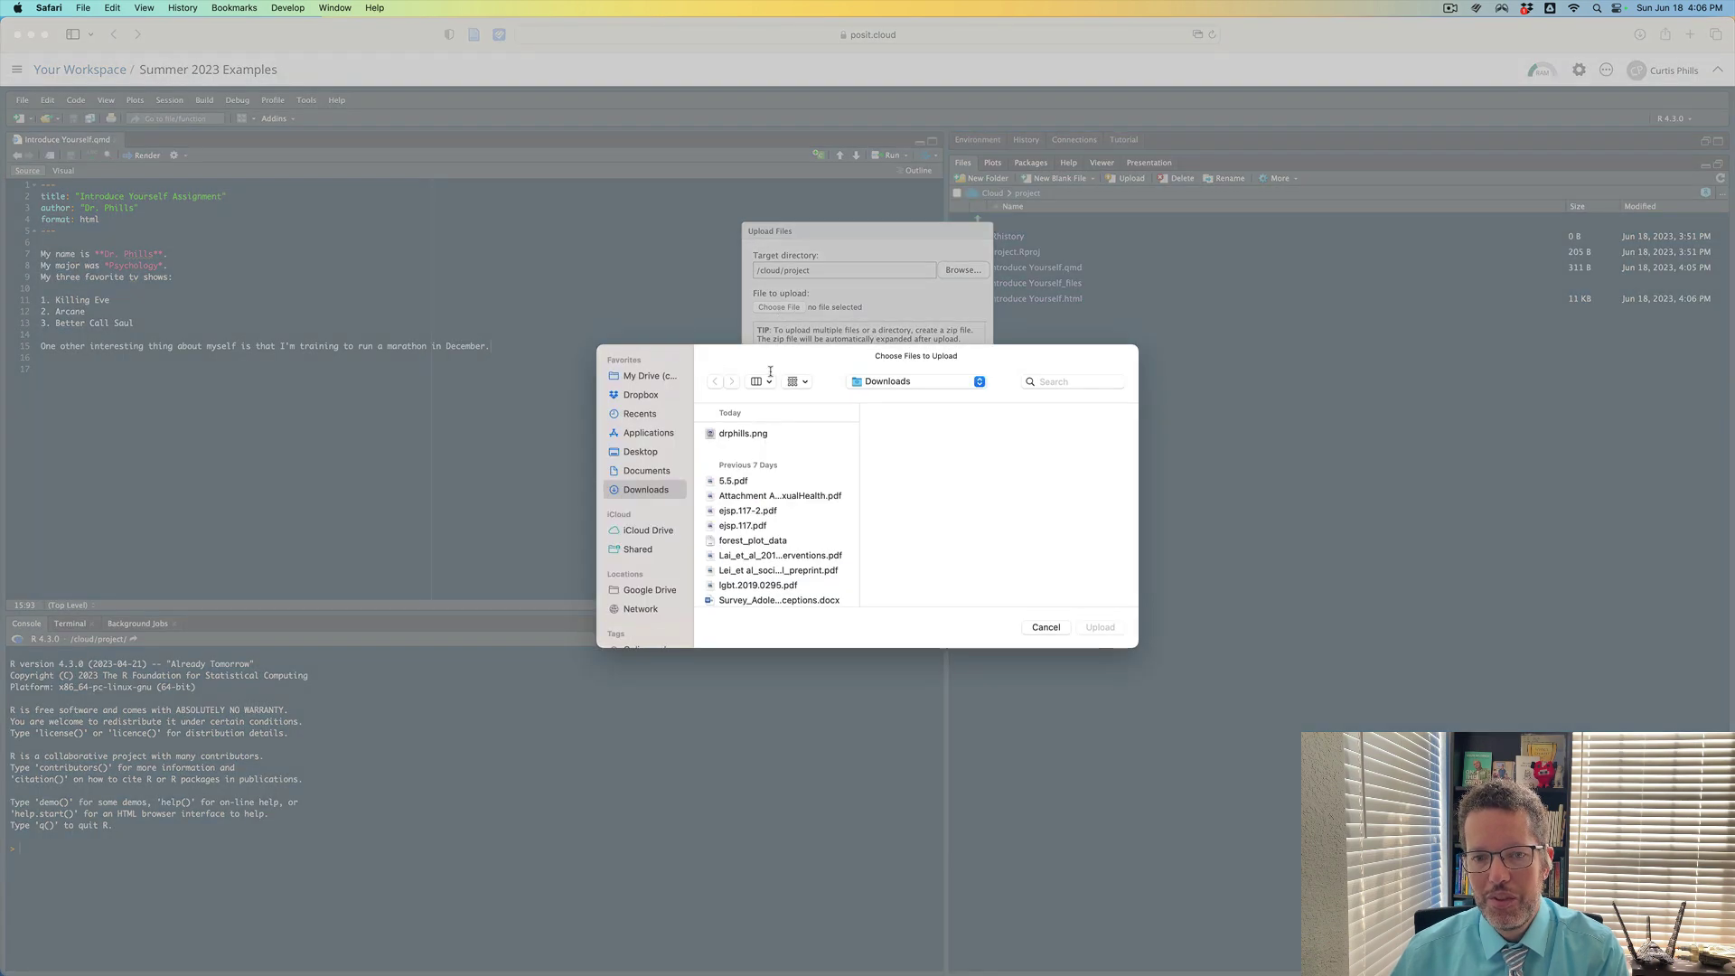
pyautogui.click(746, 434)
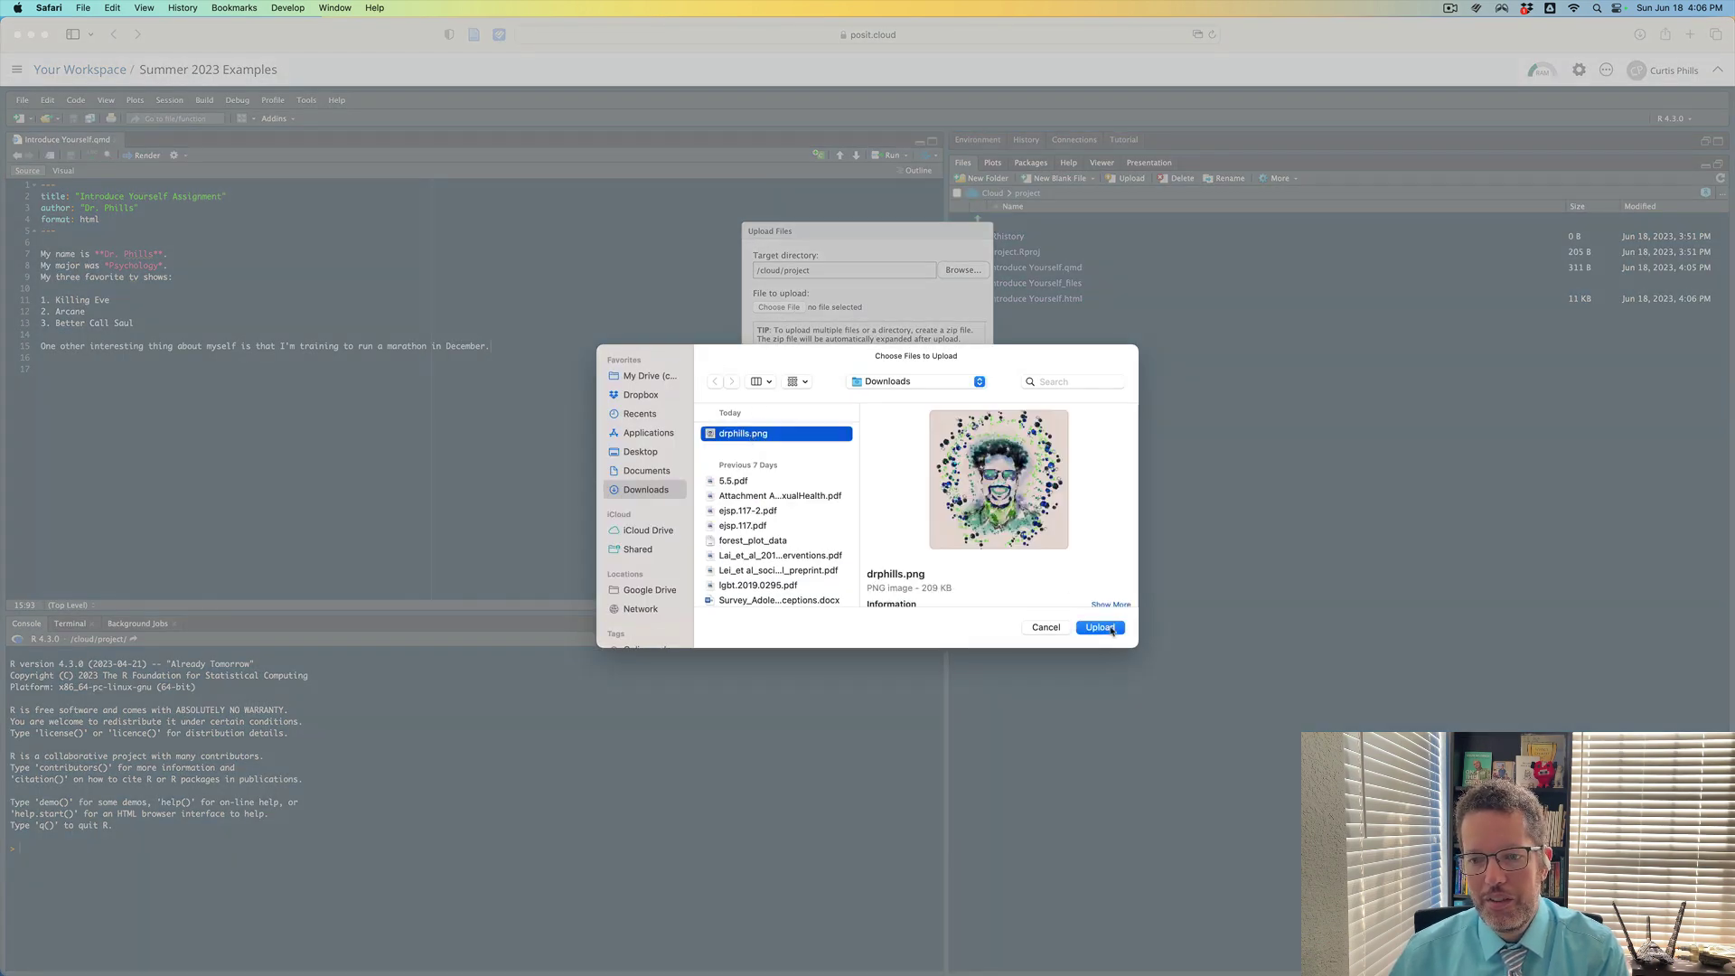
pyautogui.click(1108, 627)
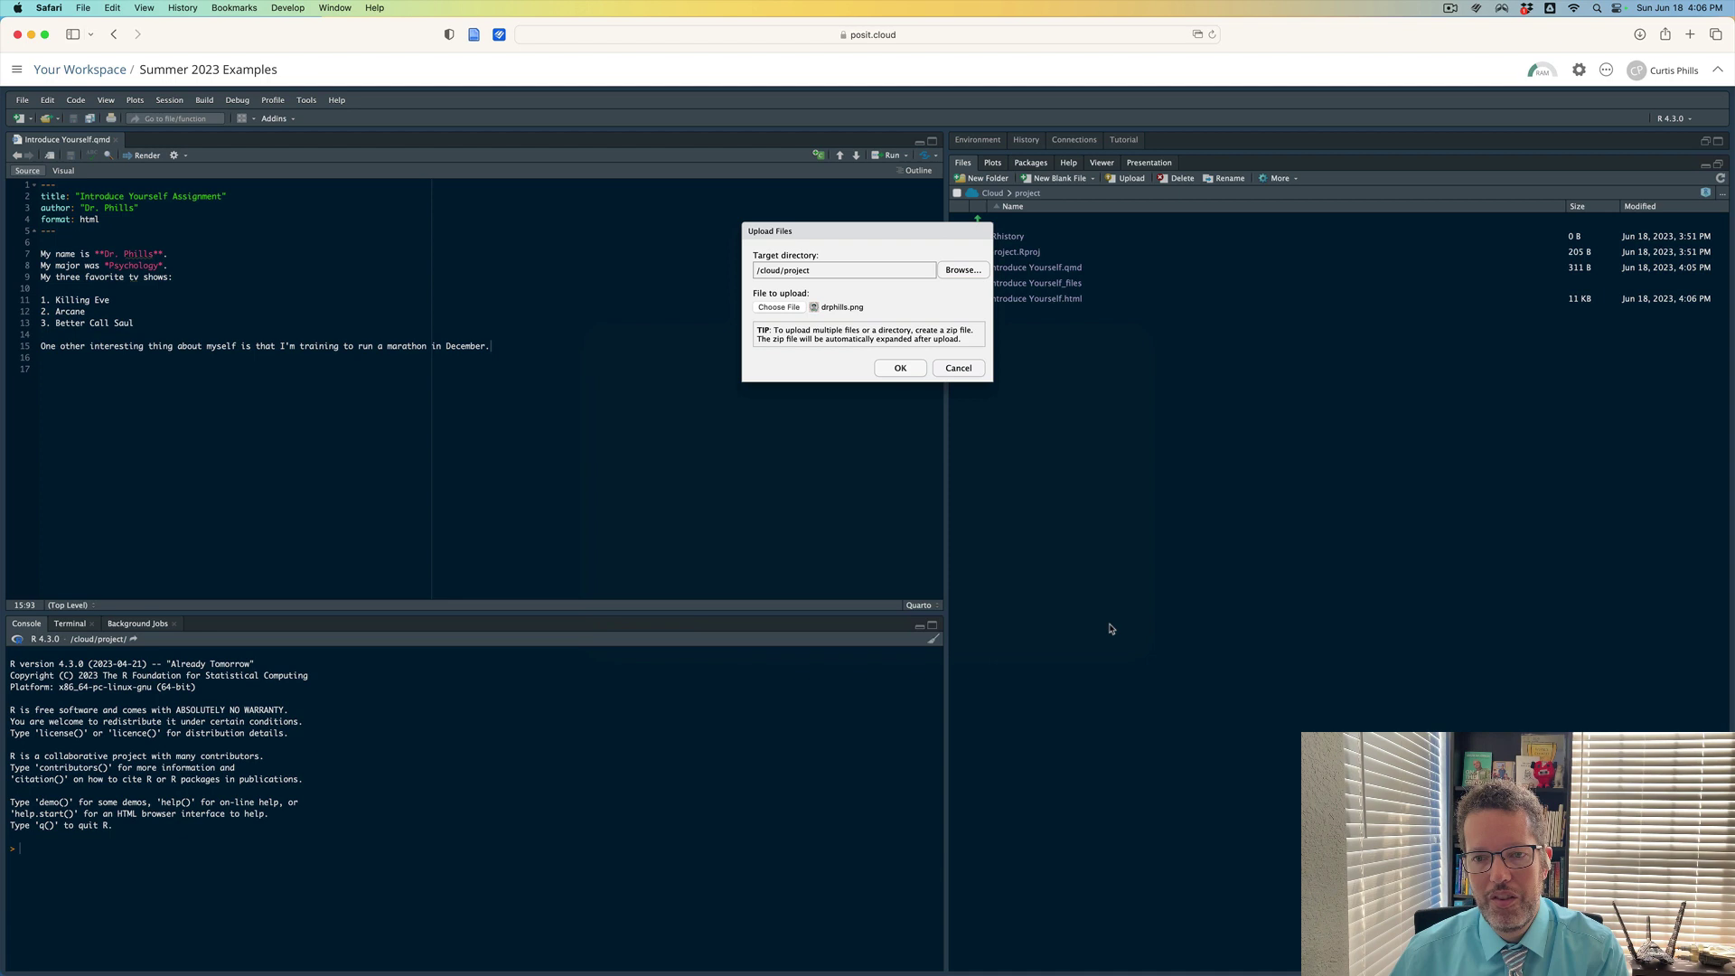
pyautogui.click(899, 369)
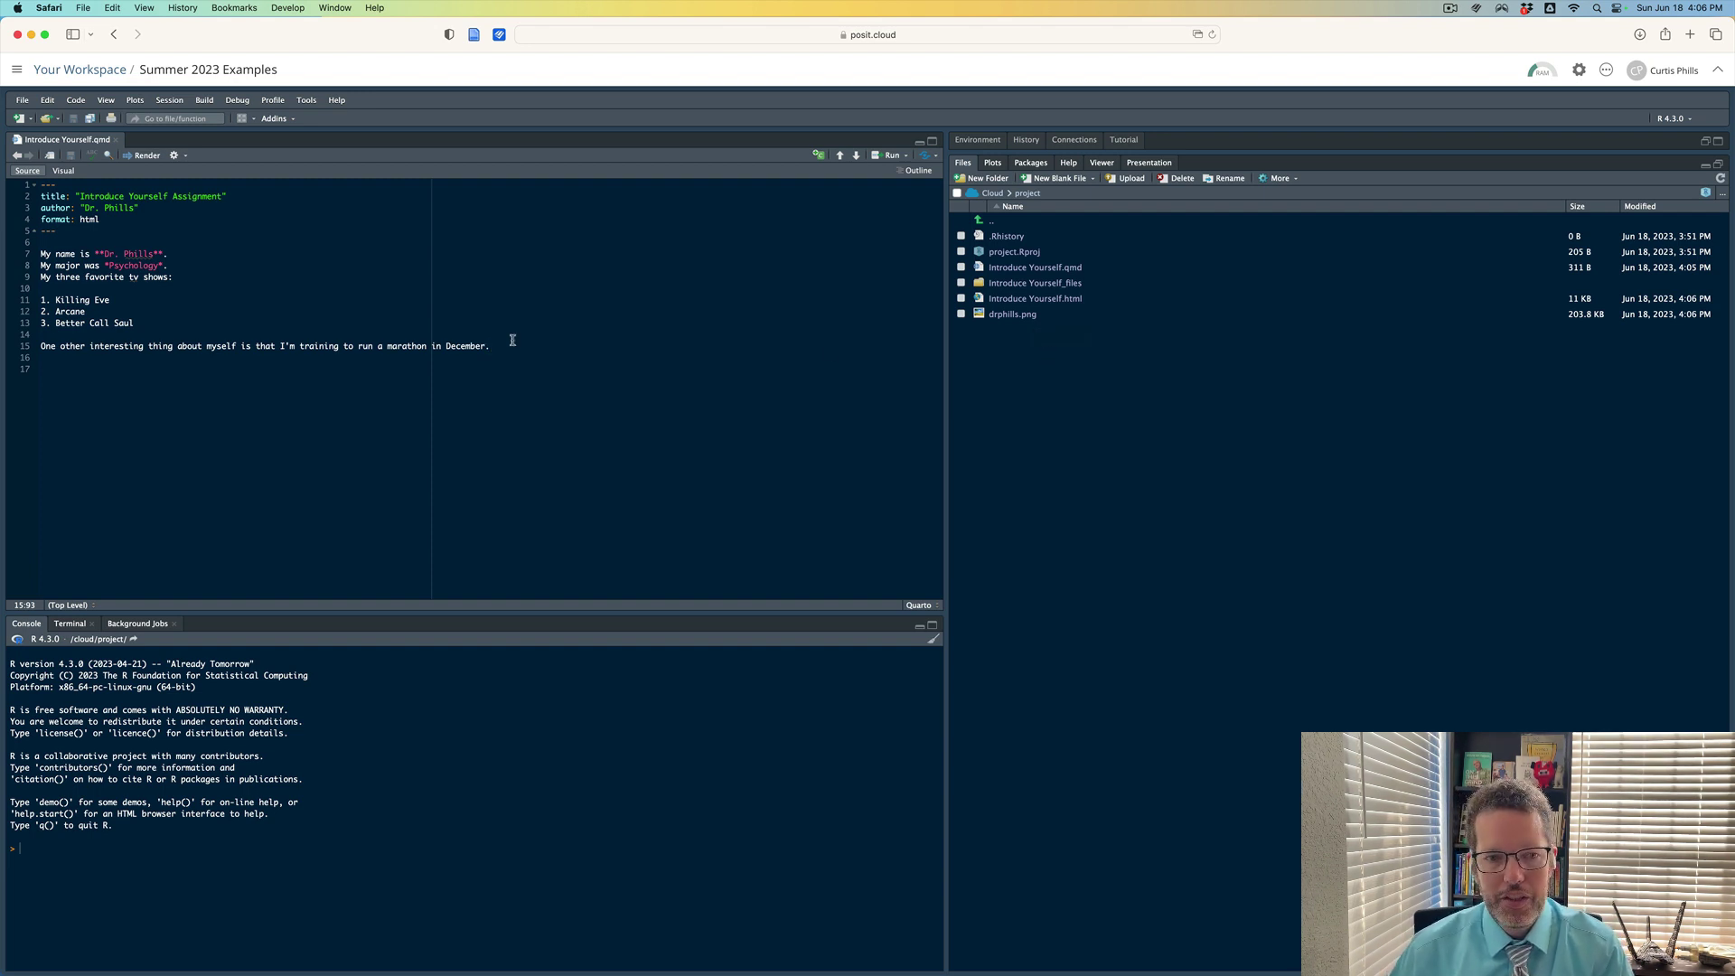
# Add the image line ![Psychedelic Dr. Phills](drphills.png) on line 17 and render.
pyautogui.press('Return')
pyautogui.press('Return')
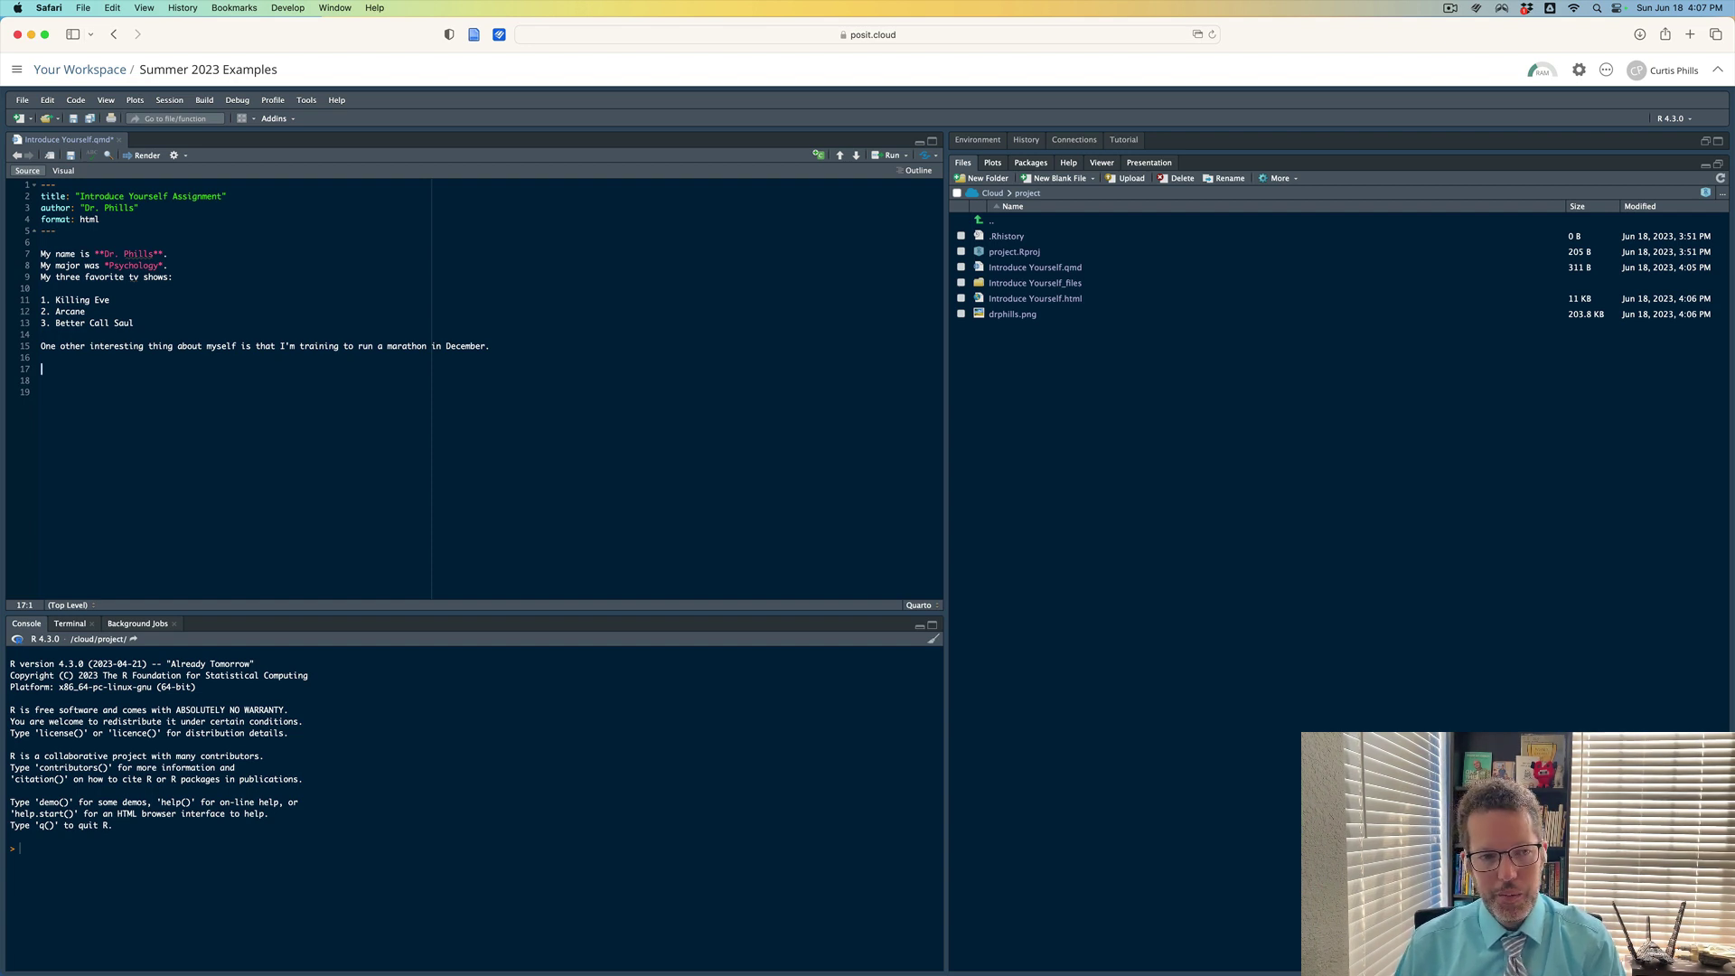
pyautogui.write('!')
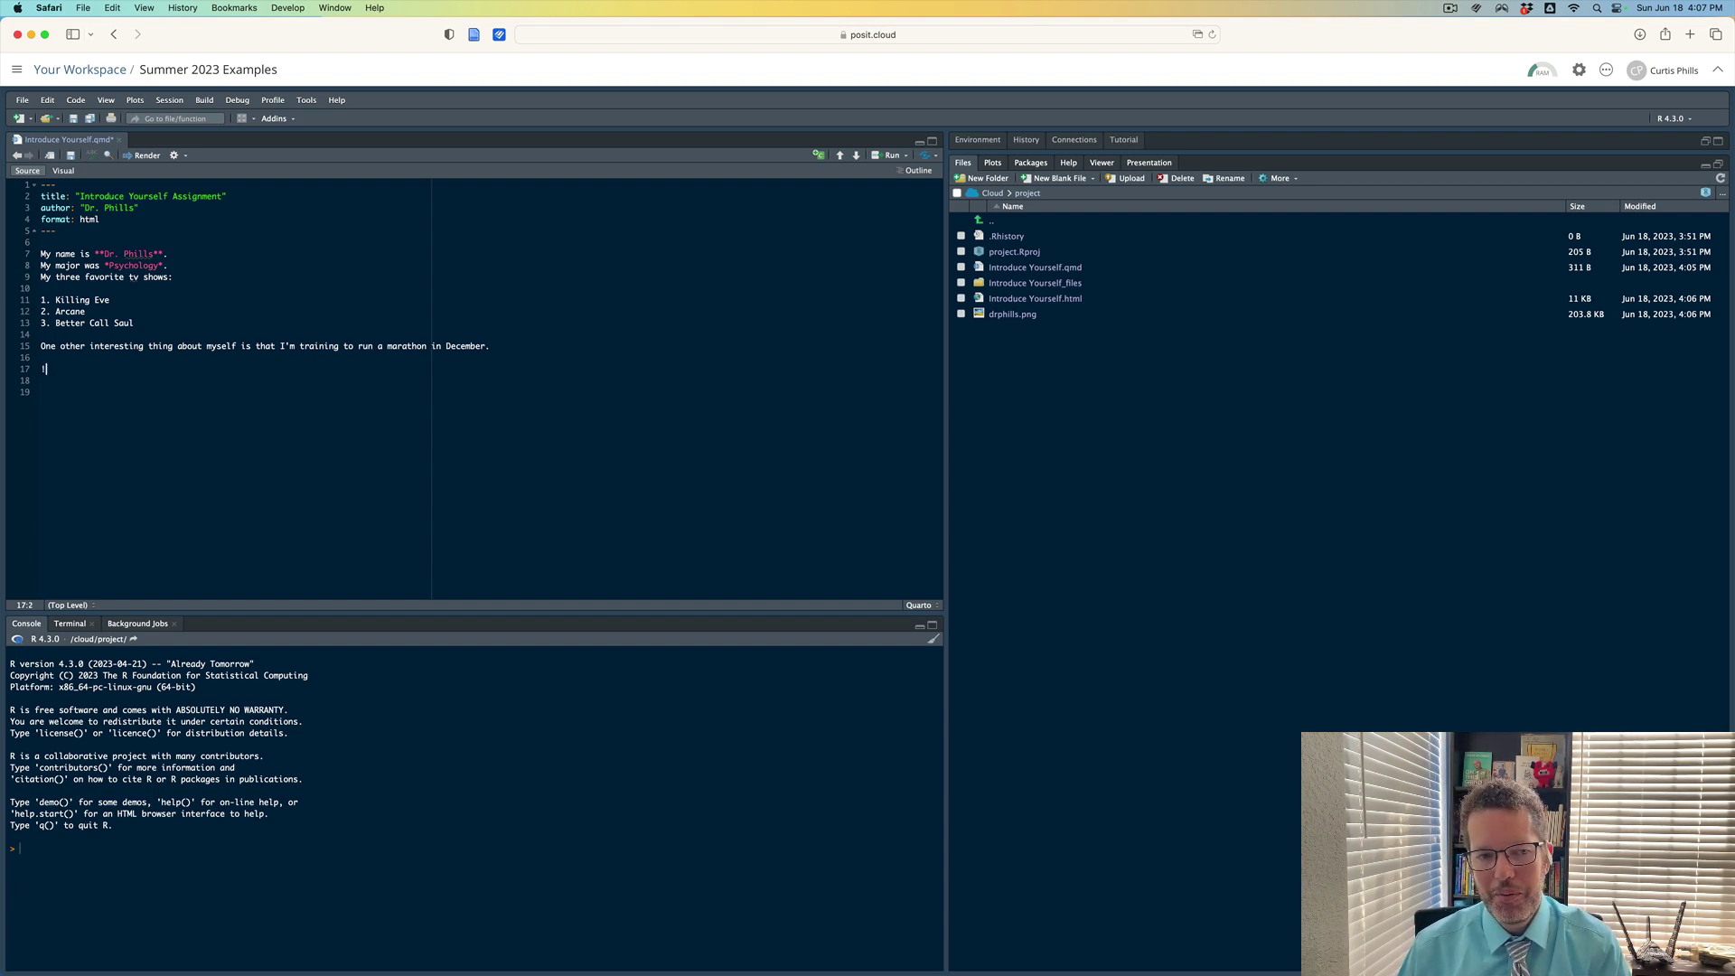
pyautogui.write('[]()')
pyautogui.press('Left')
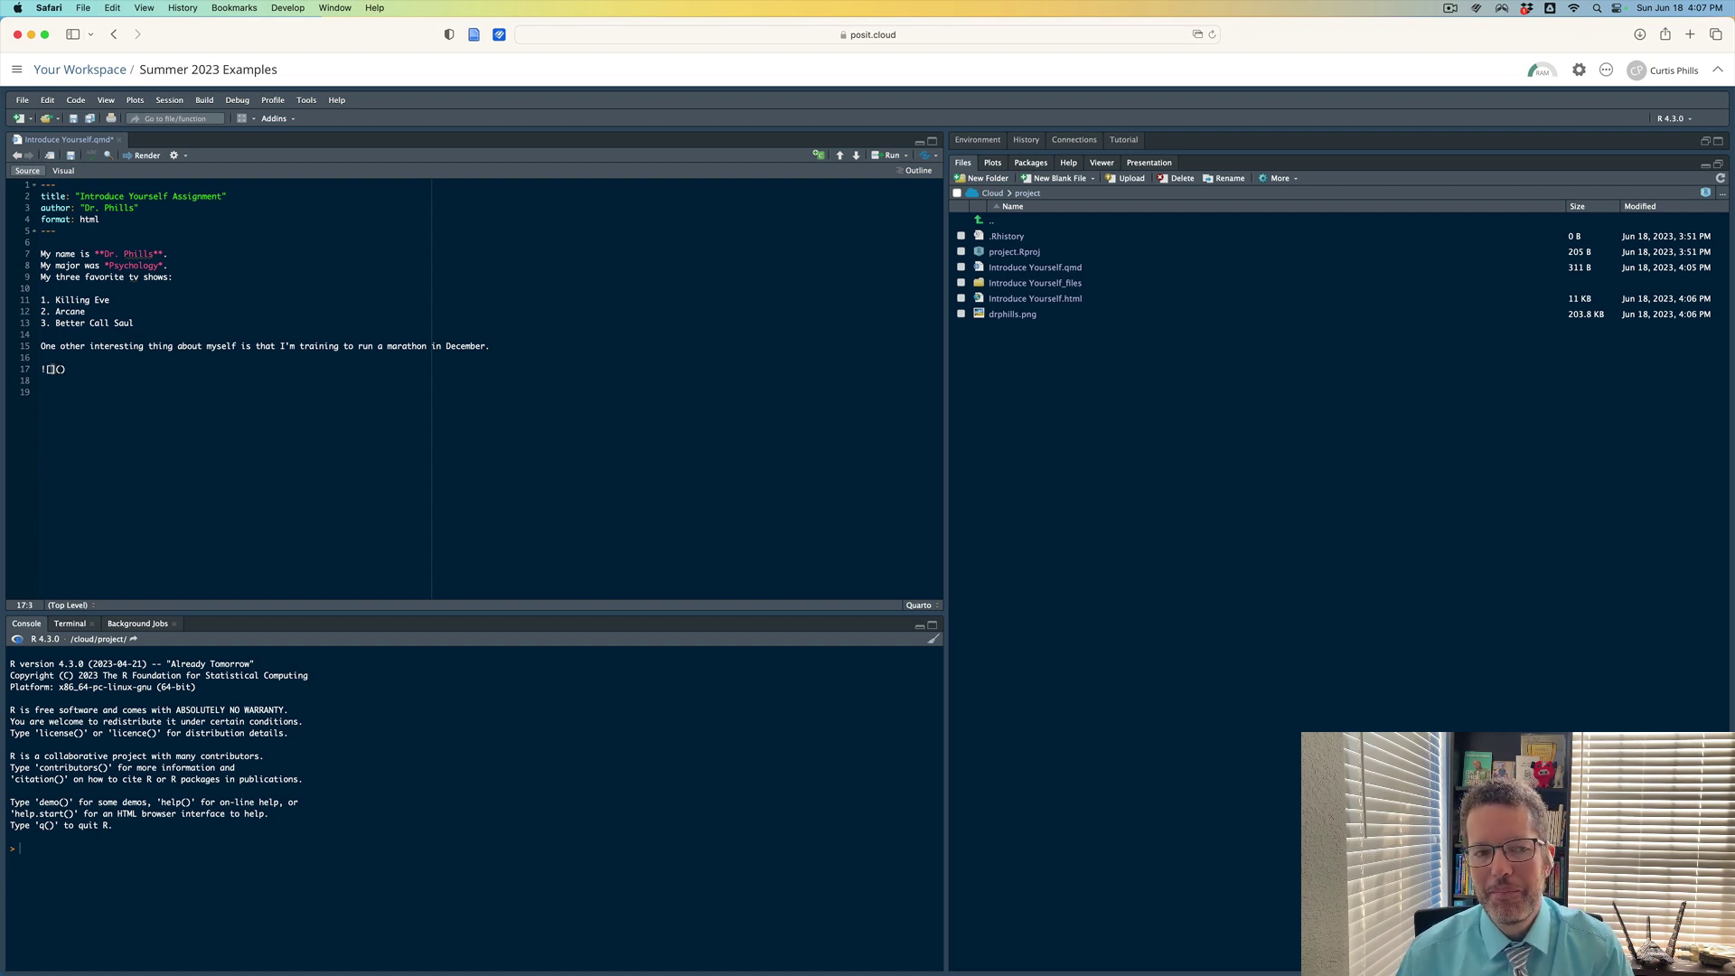
pyautogui.press('Right')
pyautogui.press('Right')
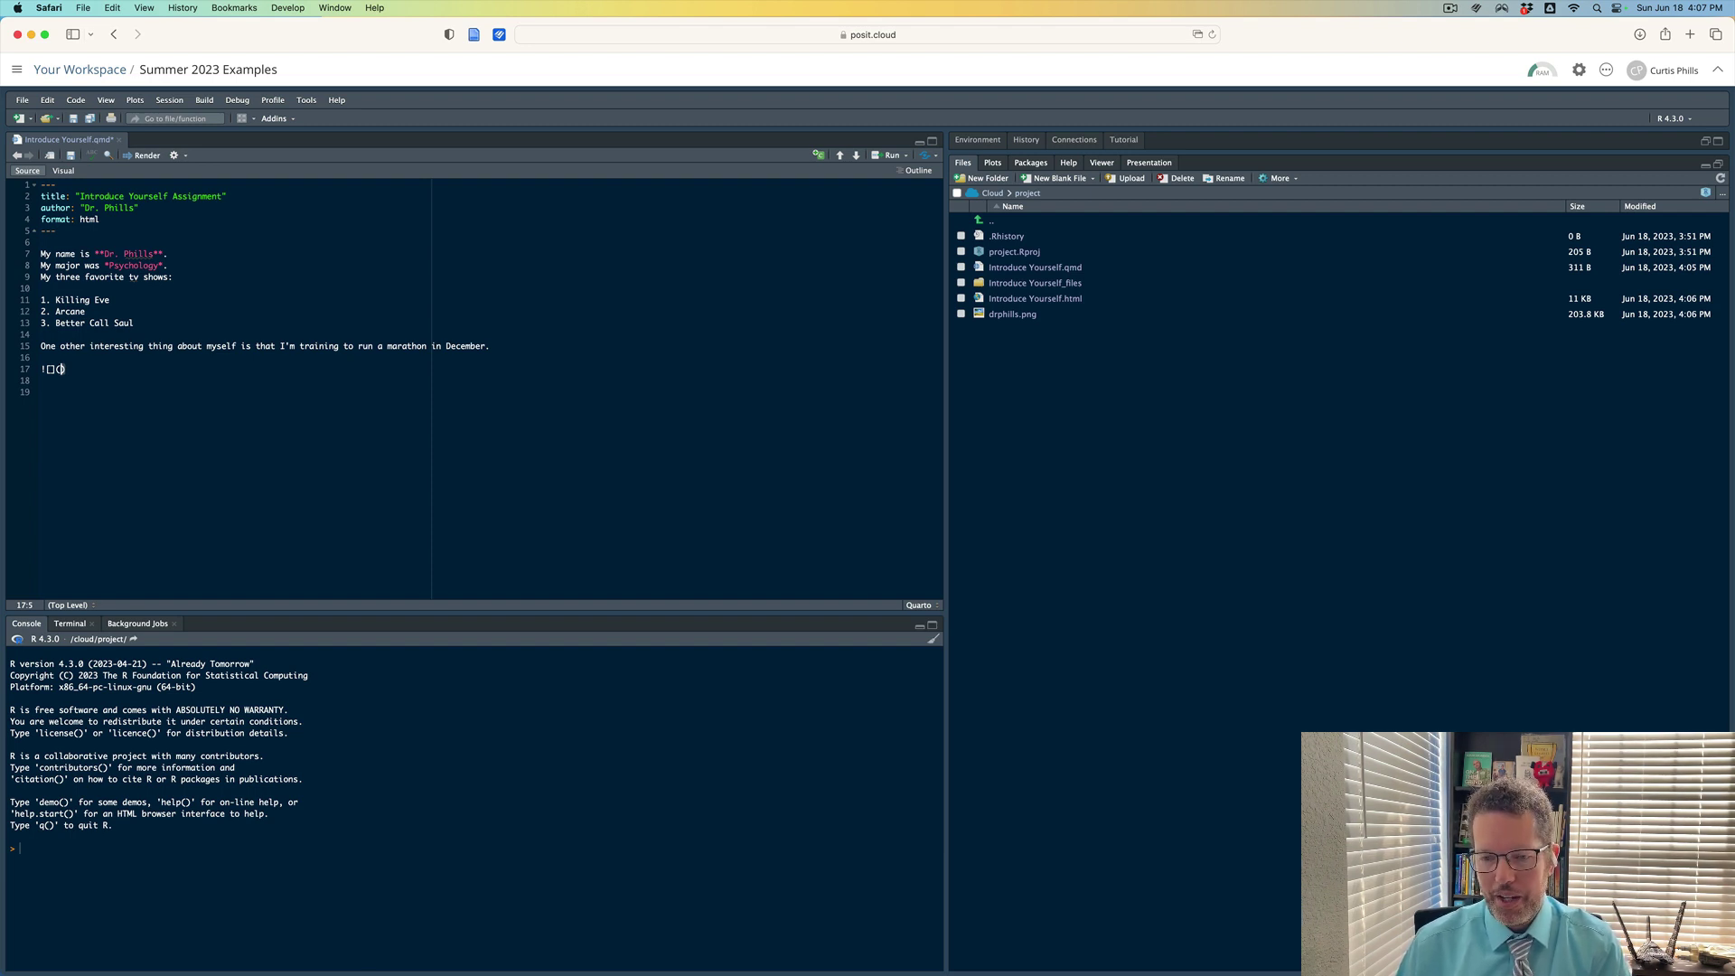
pyautogui.write('drphills.png')
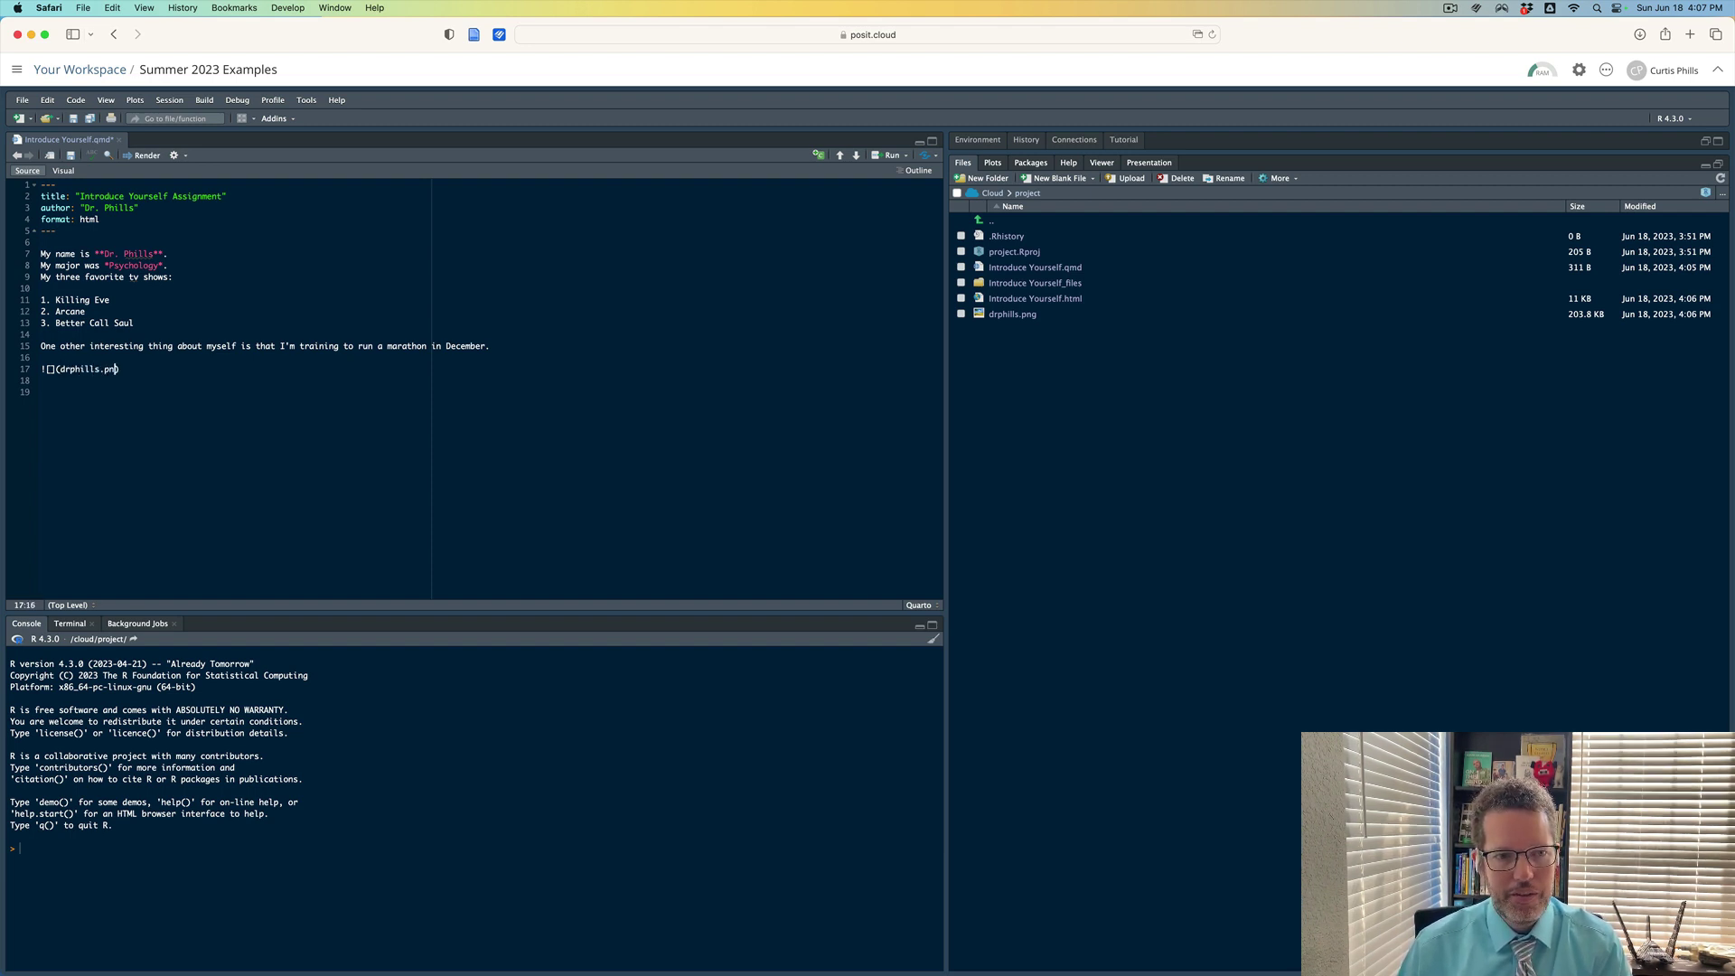
pyautogui.press('Down')
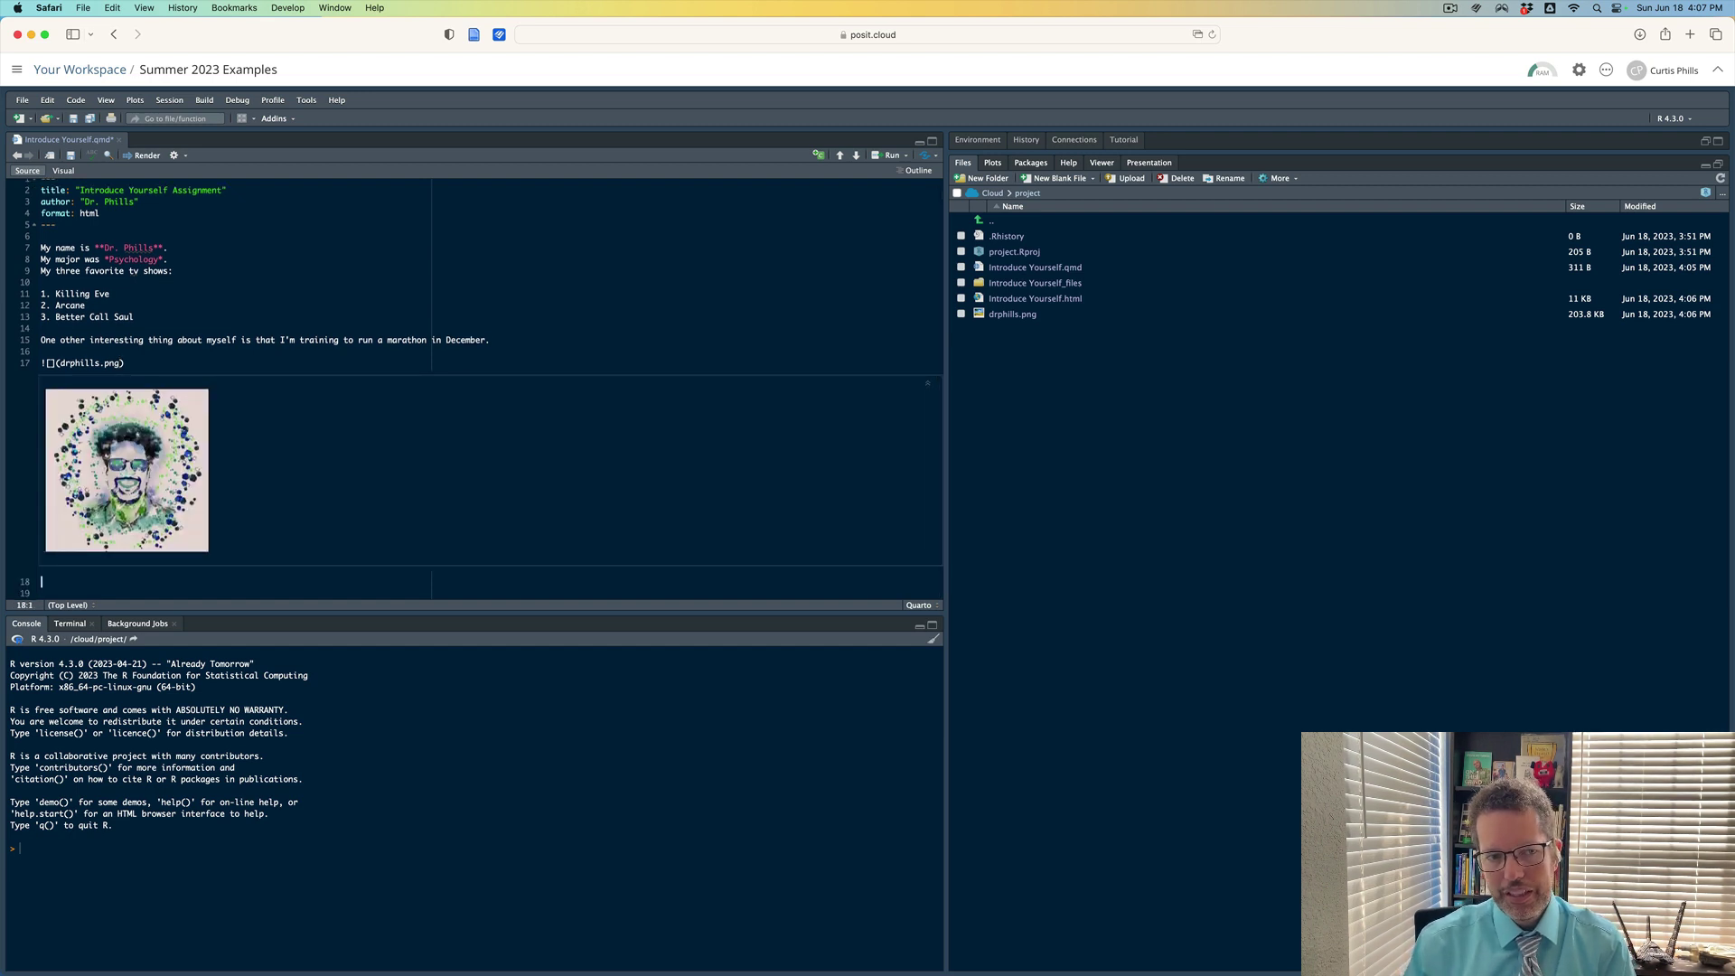
pyautogui.click(48, 364)
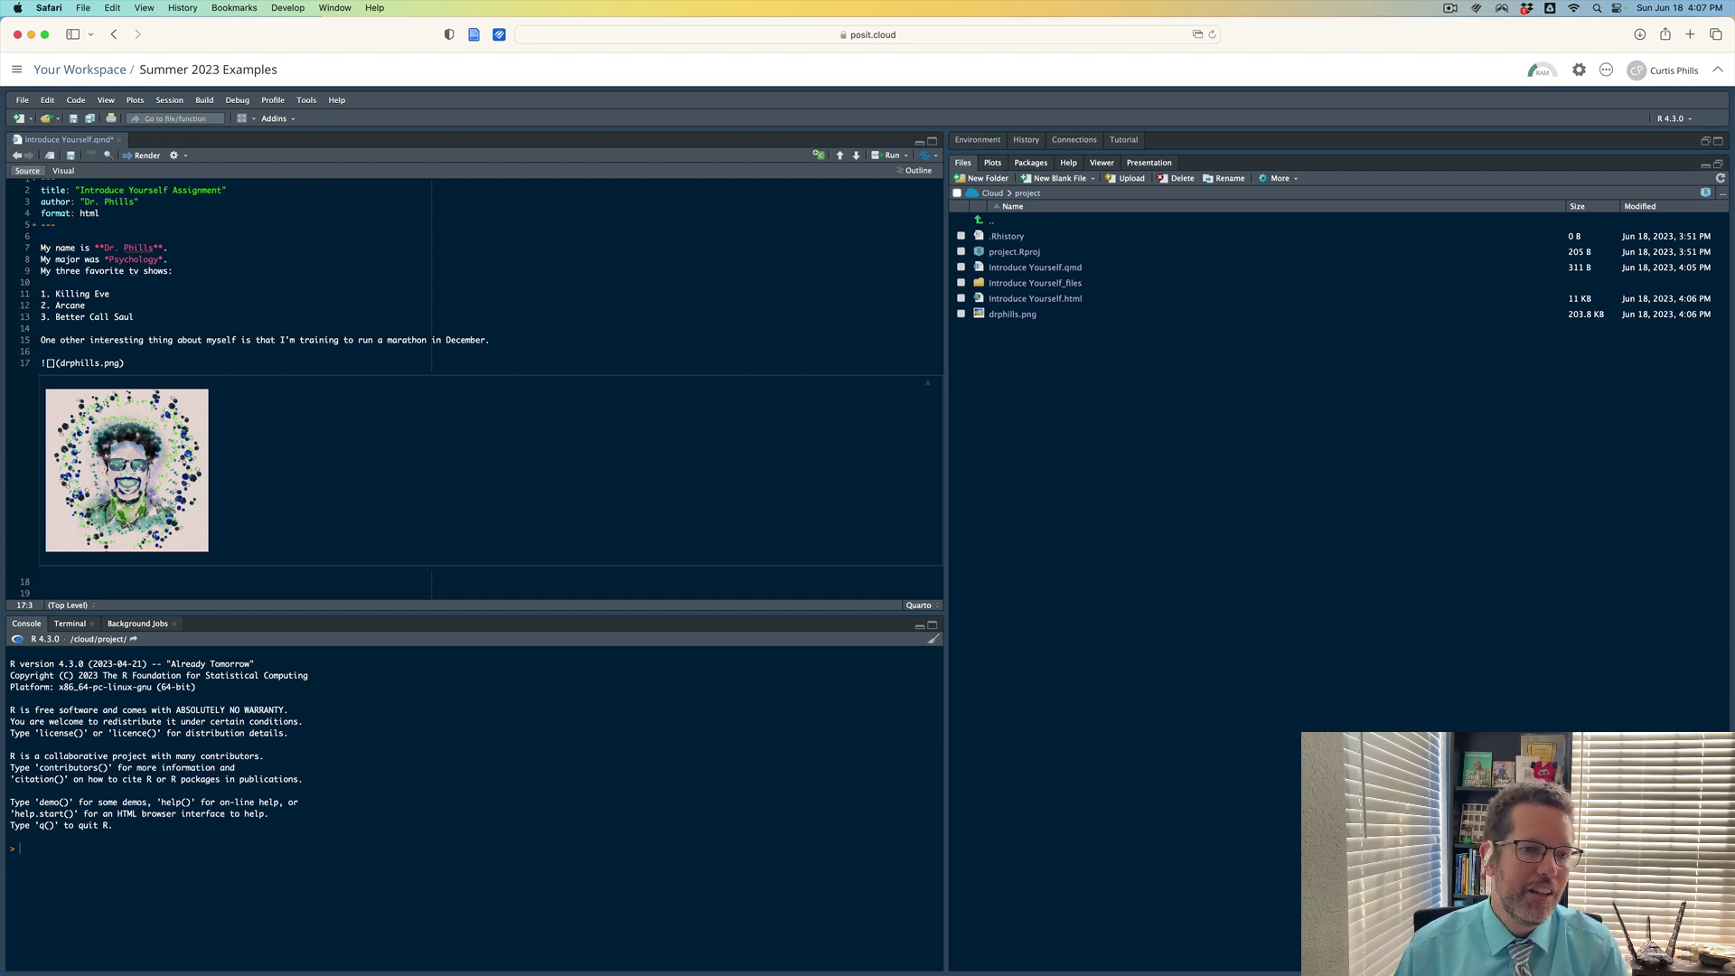
pyautogui.write('MeDr')
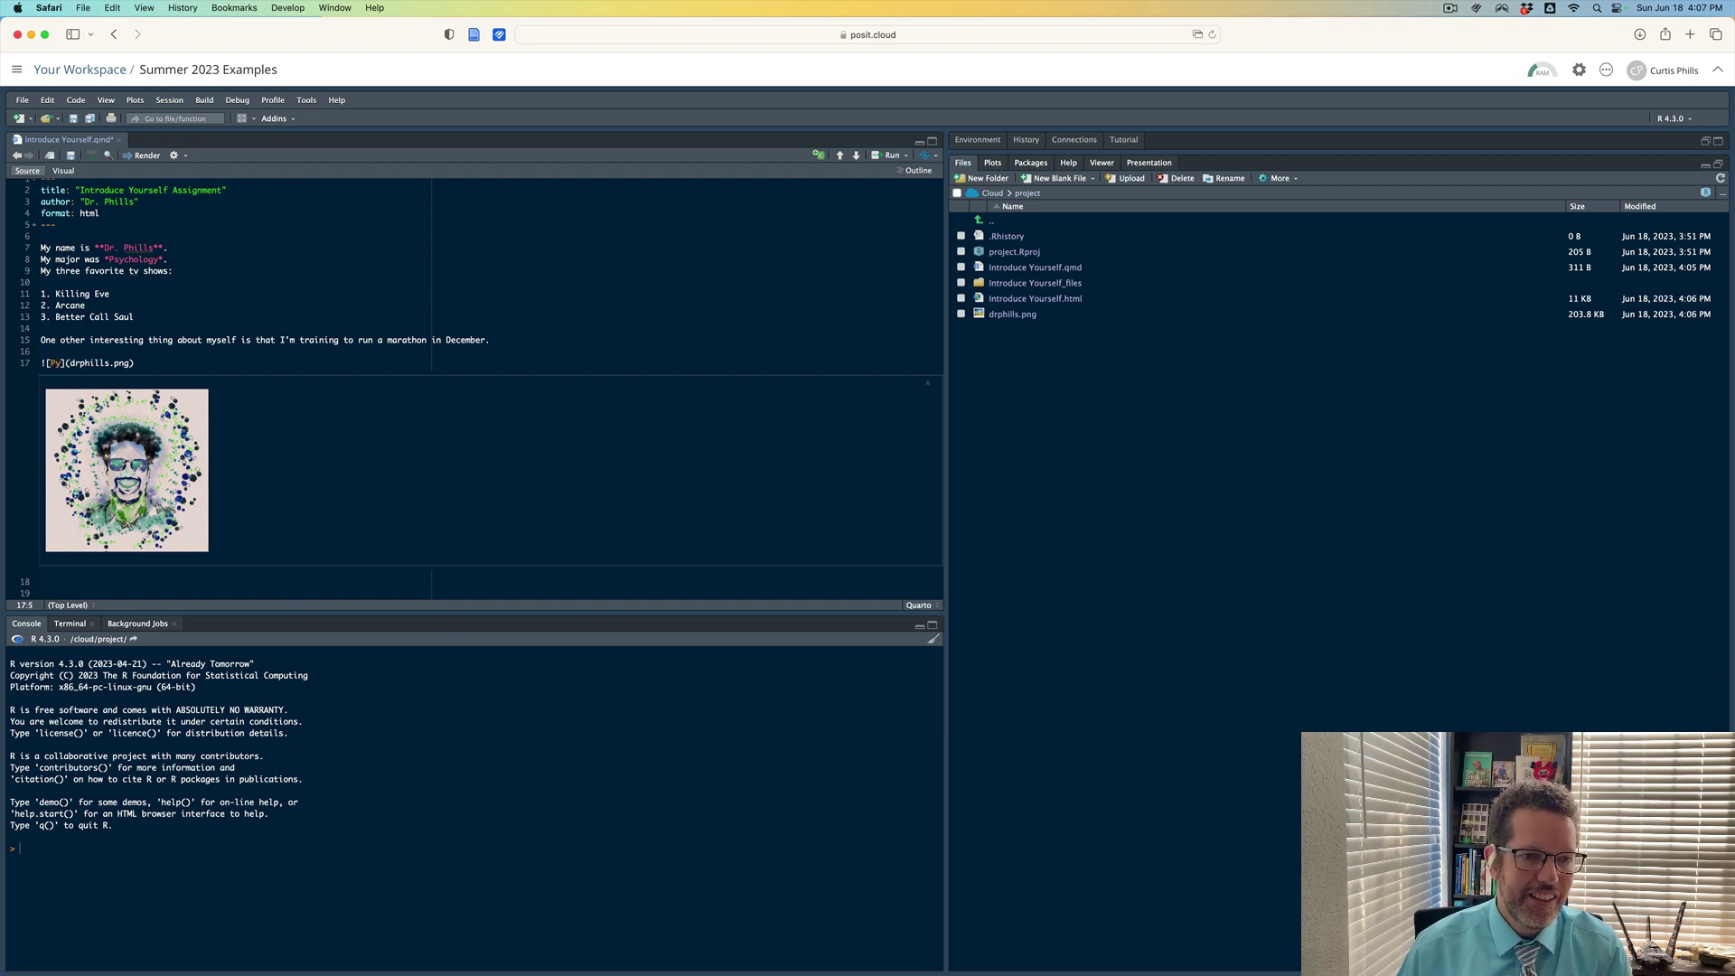
pyautogui.write('ychodelic')
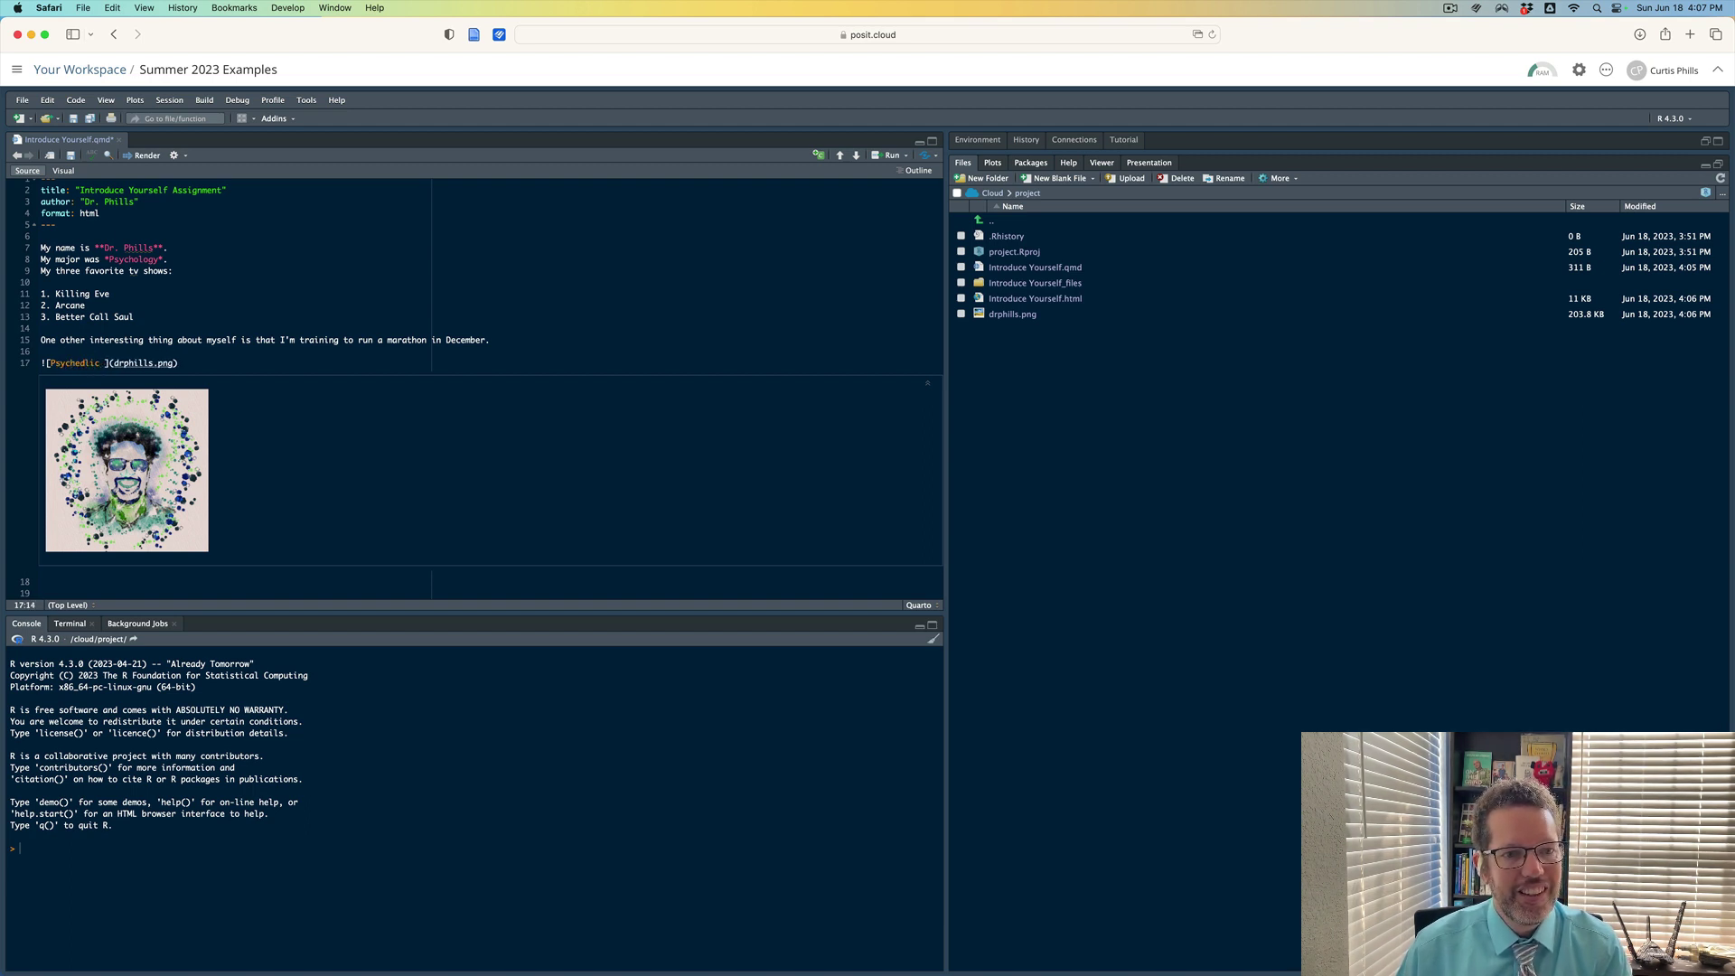
pyautogui.write('Dr. Phills')
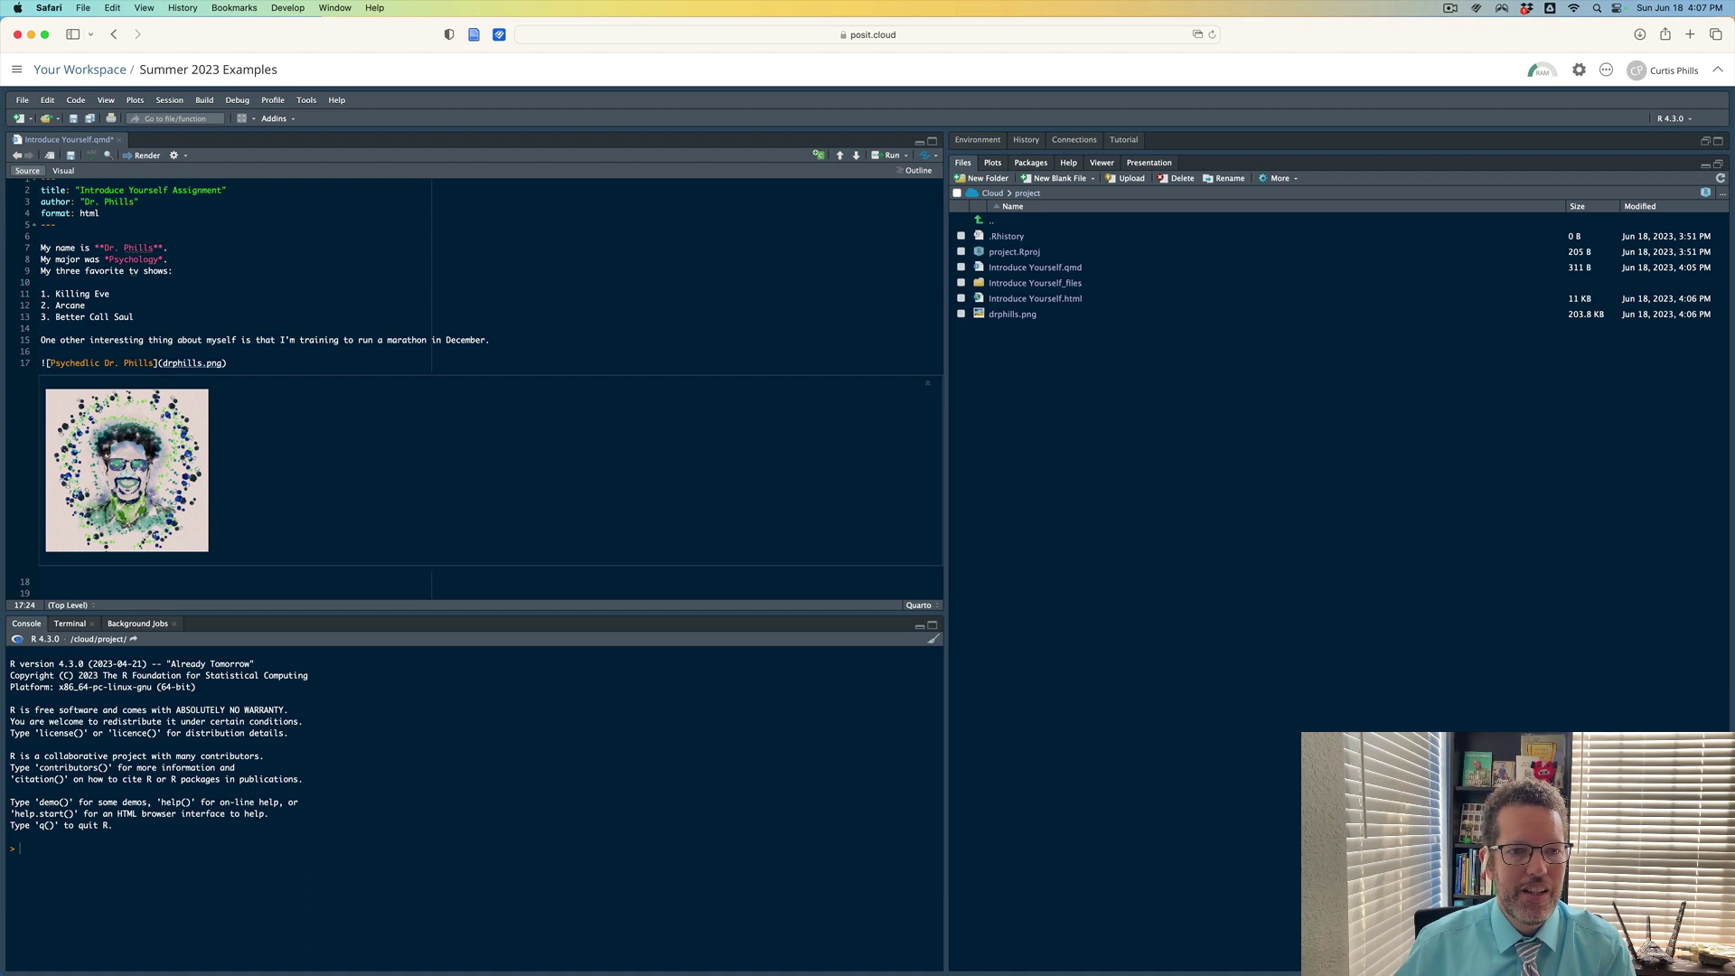
pyautogui.press('Down')
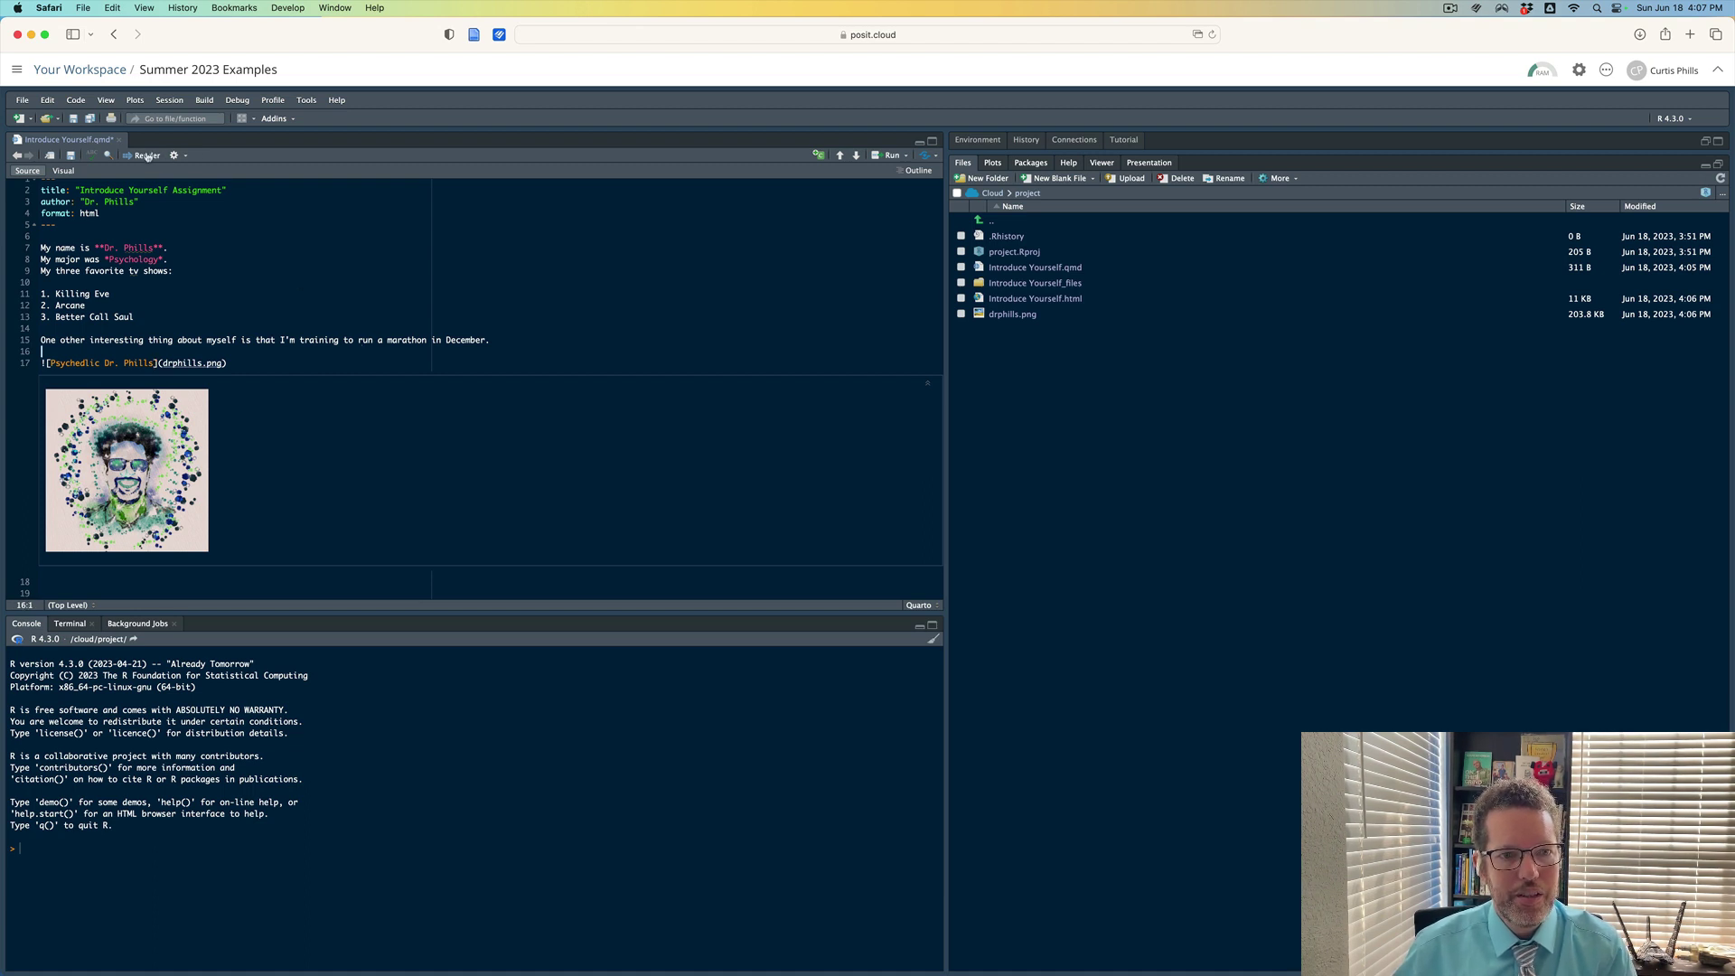
pyautogui.click(143, 157)
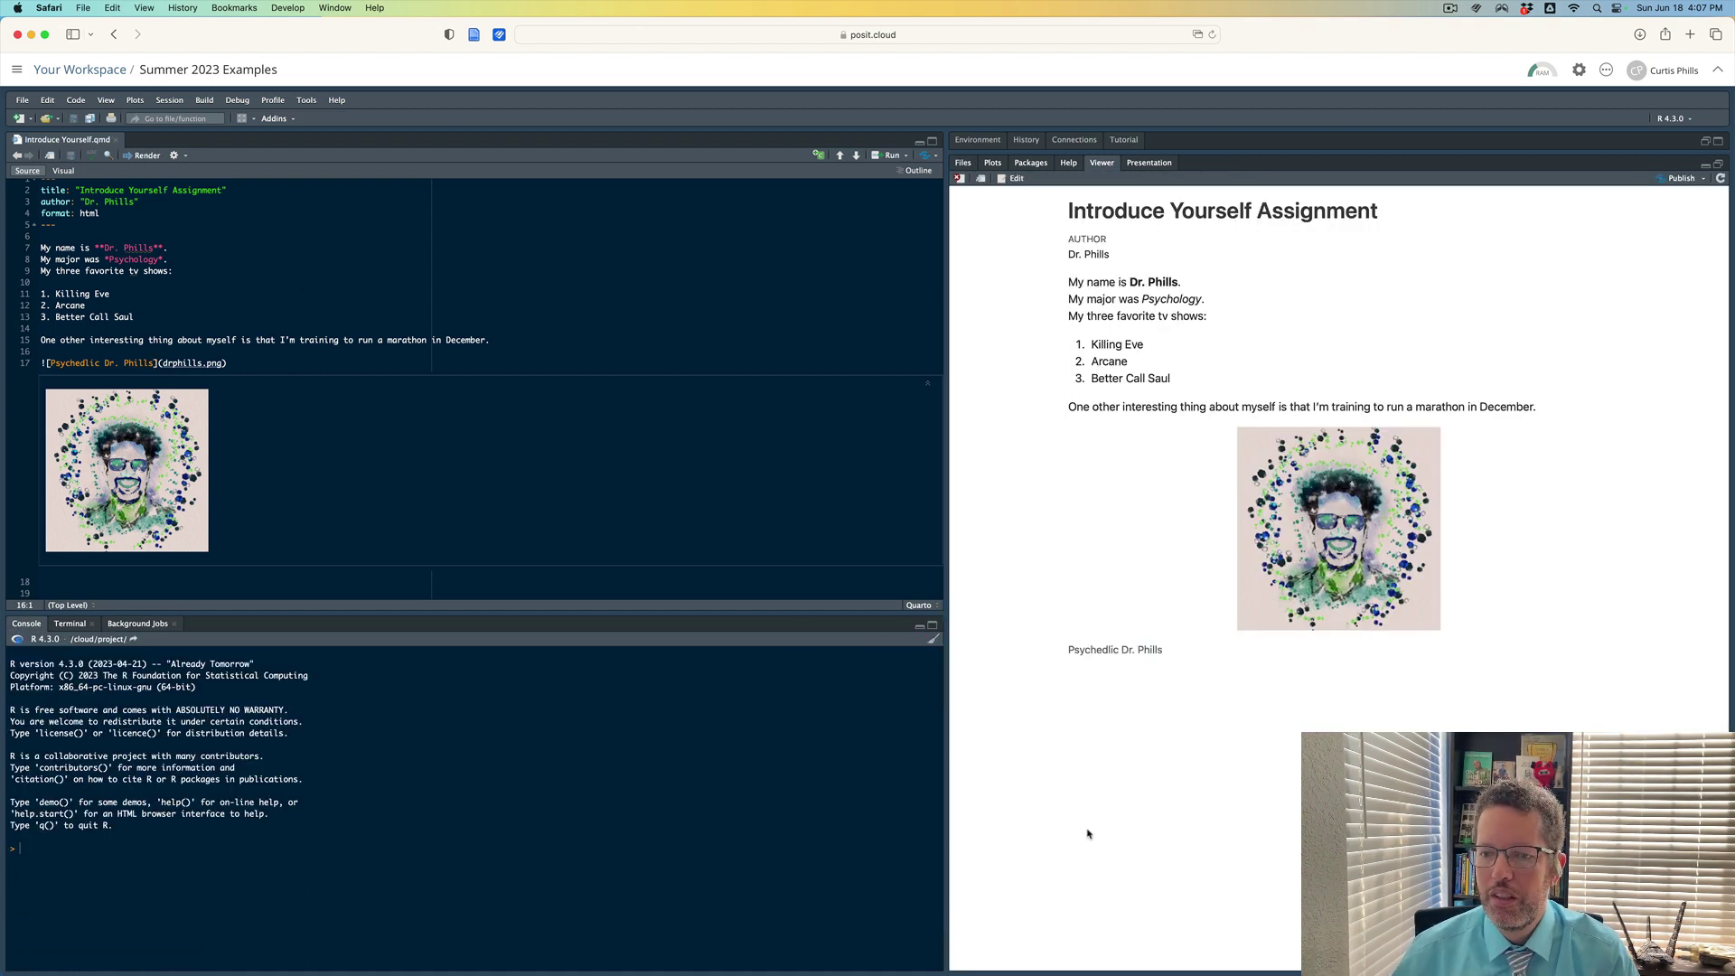
# Fix the misspelled caption word so it reads 'Psychedelic Dr. Phills' and re-render.
pyautogui.click(90, 361)
pyautogui.press('BackSpace')
pyautogui.press('BackSpace')
pyautogui.write('del')
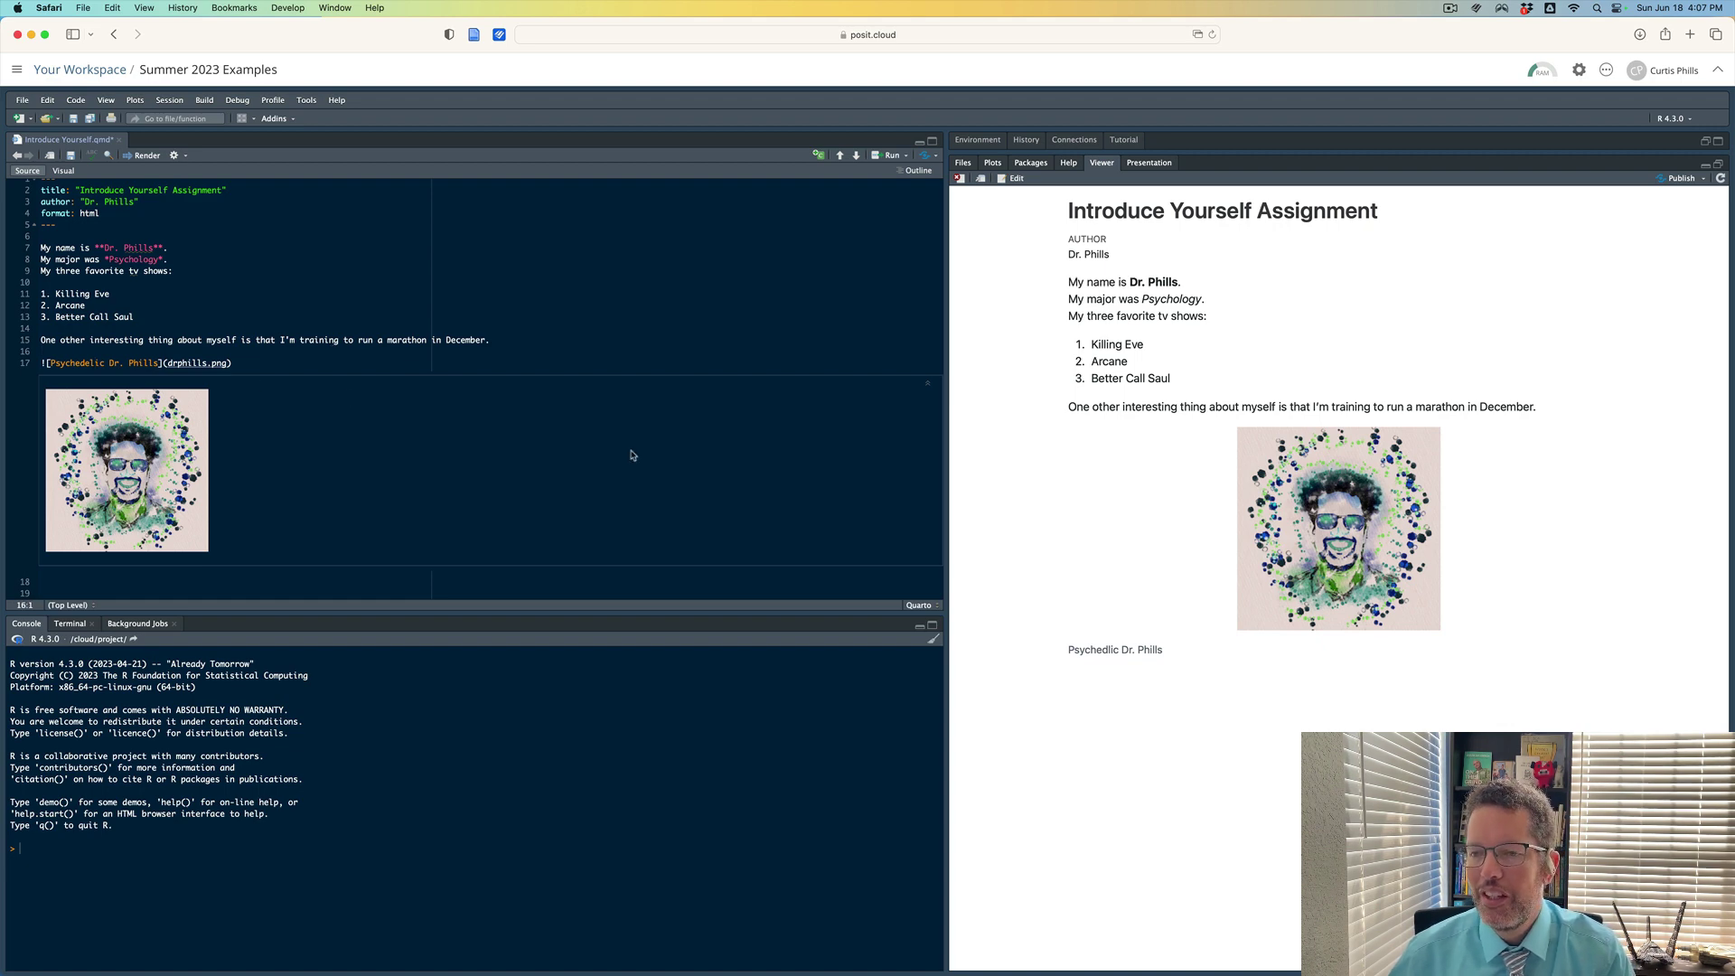
pyautogui.click(147, 155)
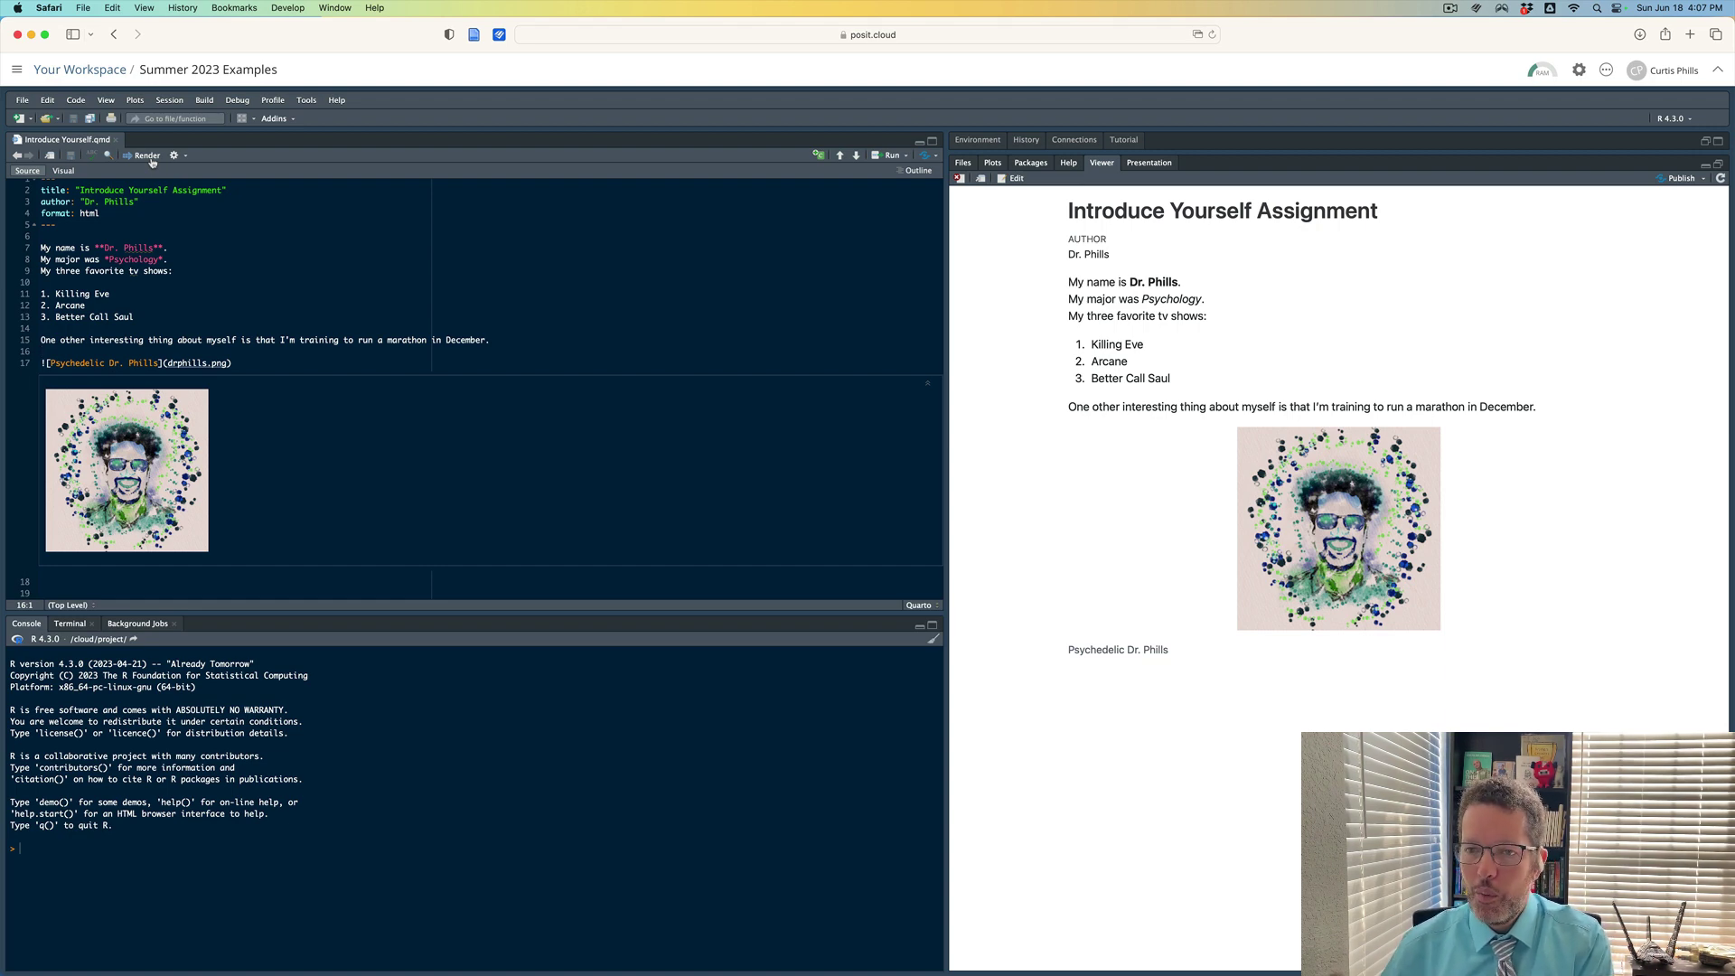
pyautogui.click(963, 164)
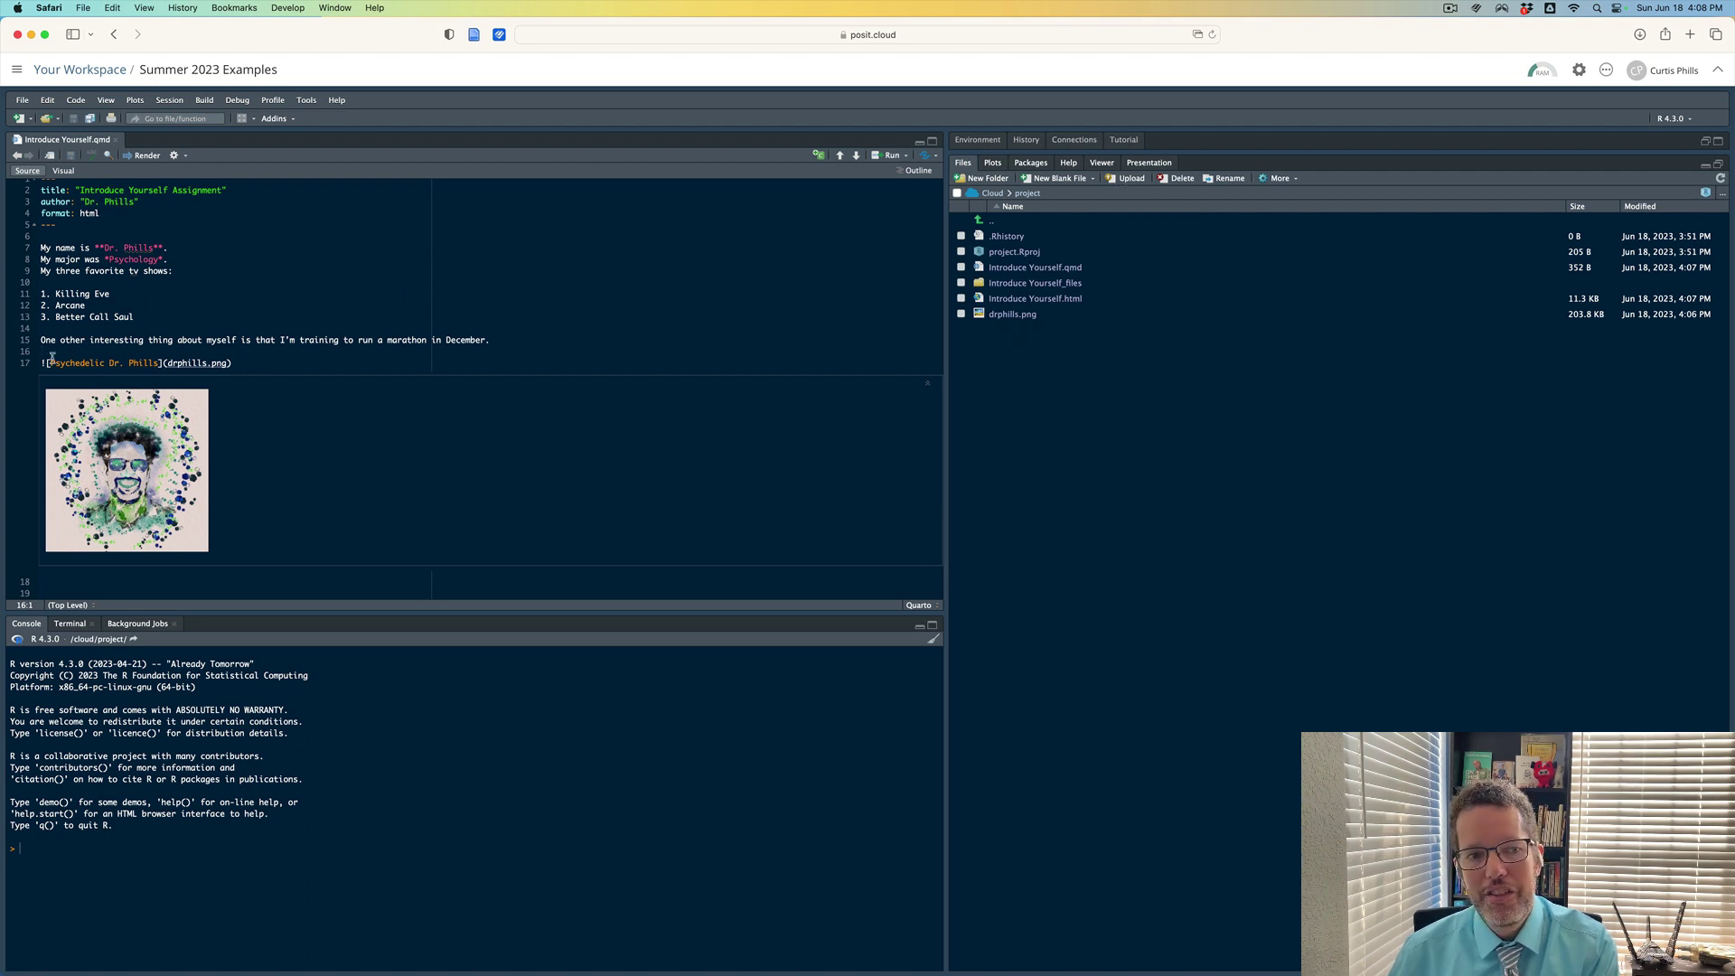
pyautogui.moveTo(41, 362); pyautogui.dragTo(252, 362)
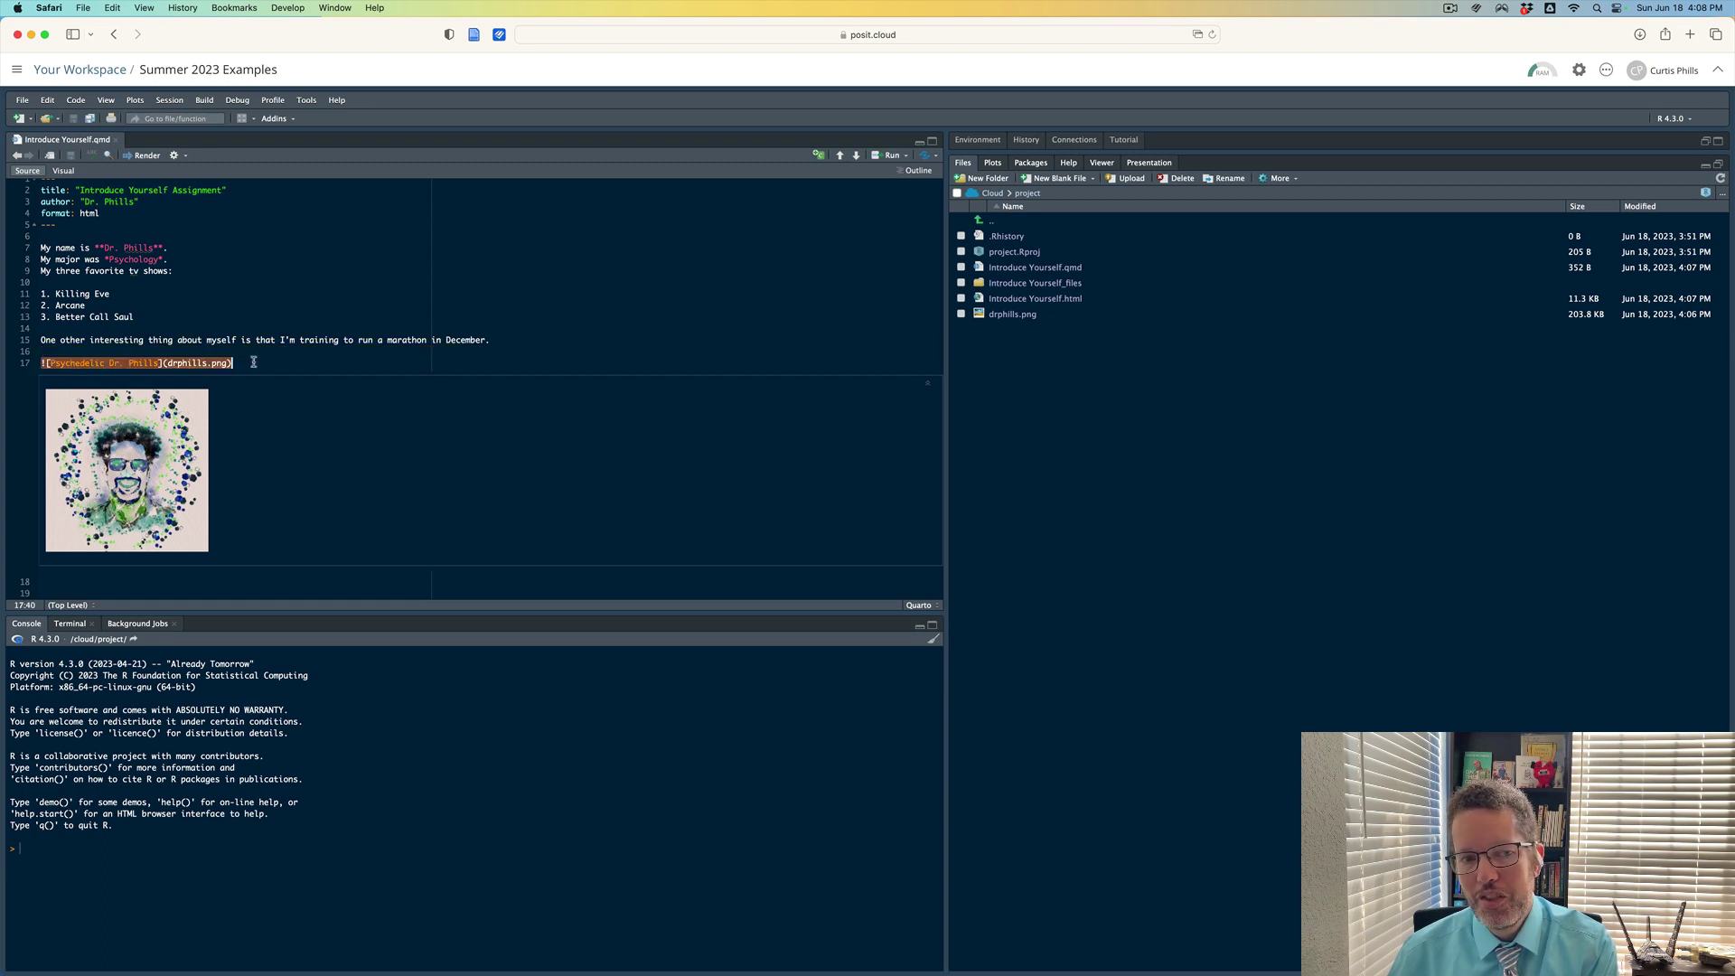
pyautogui.click(69, 364)
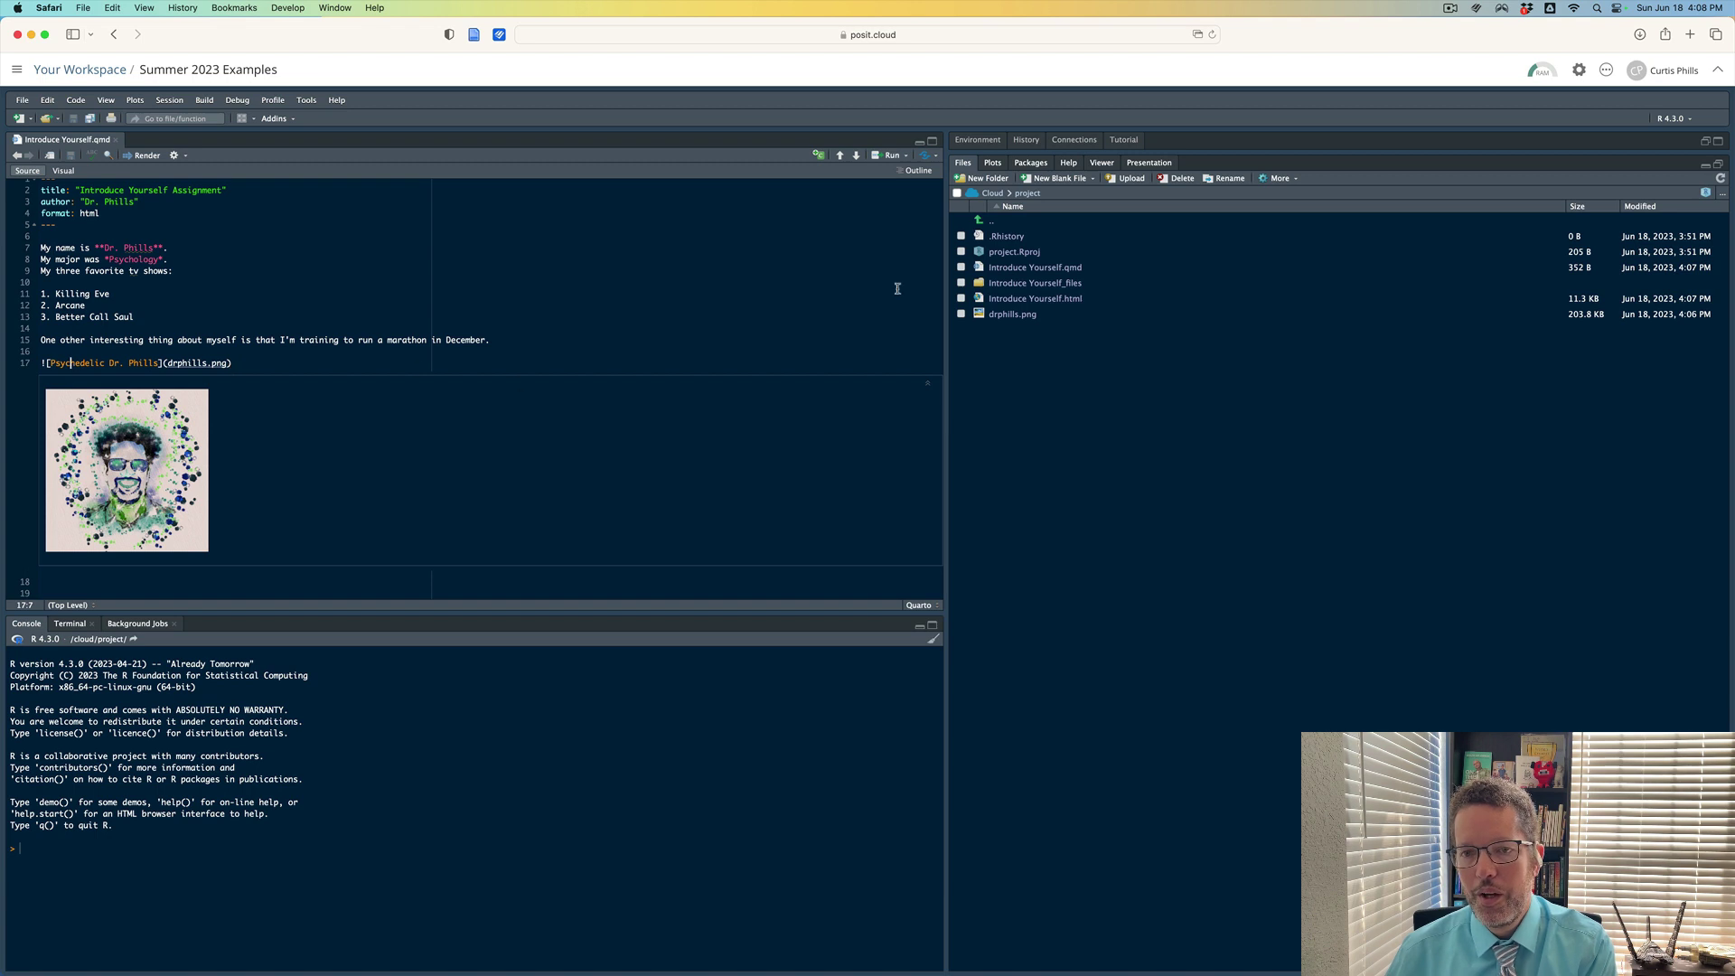
pyautogui.click(1101, 163)
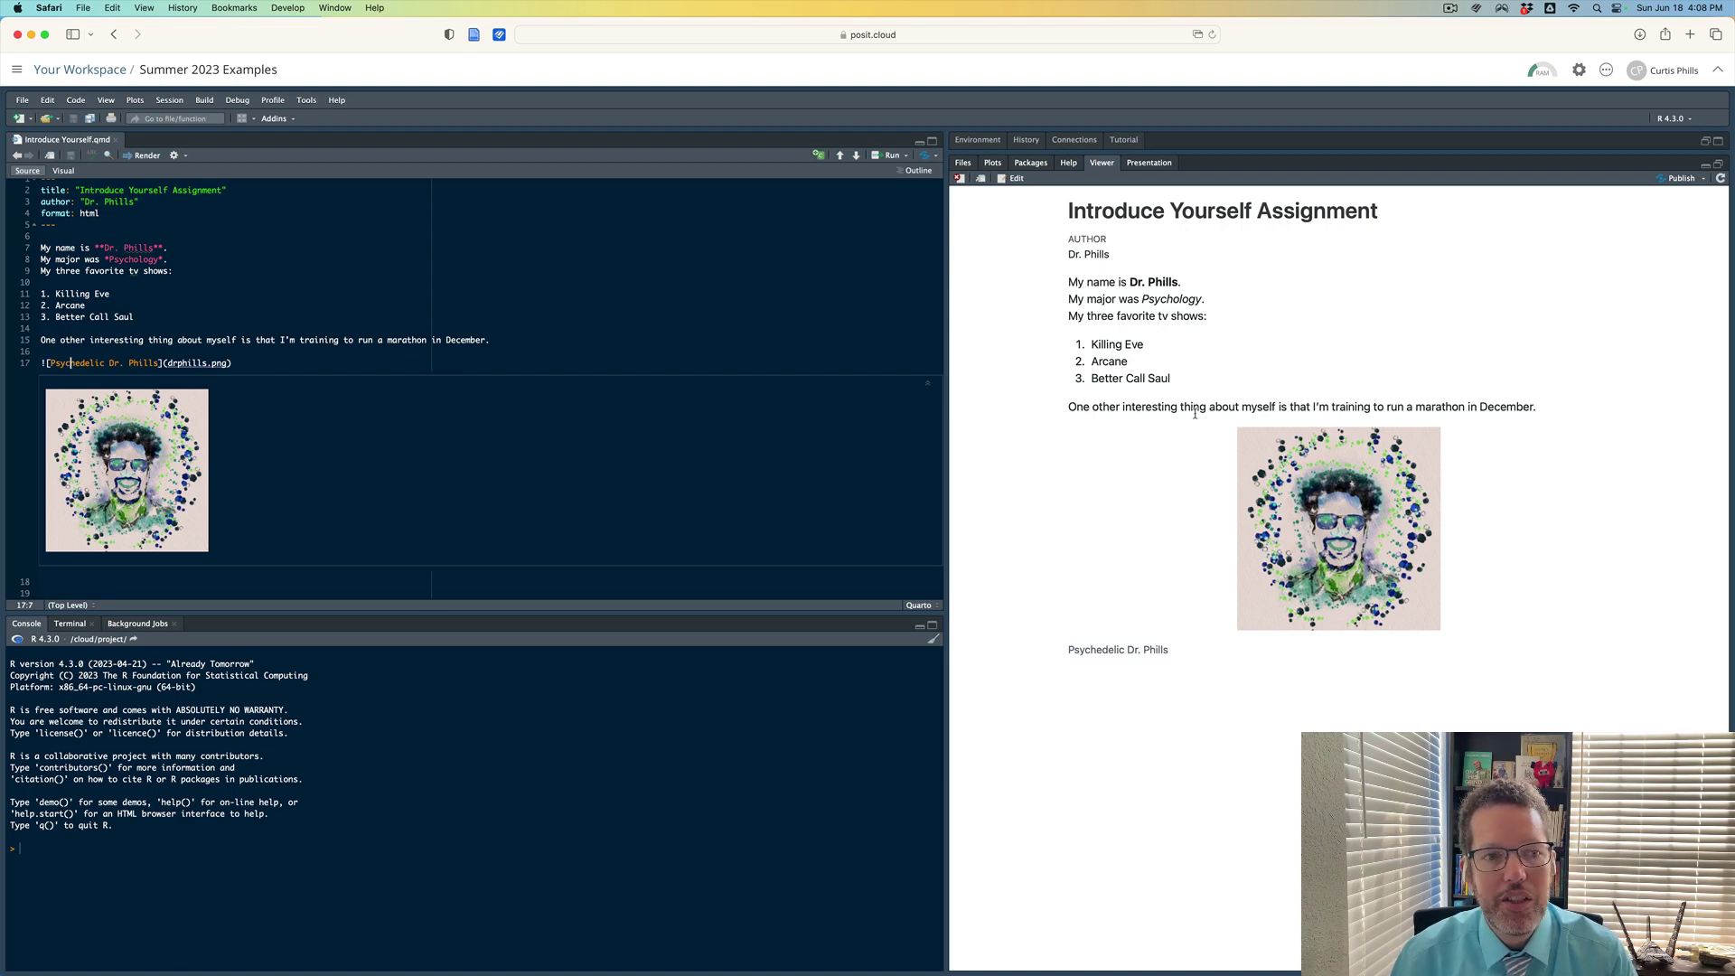
pyautogui.doubleClick(1167, 299)
pyautogui.click(1173, 359)
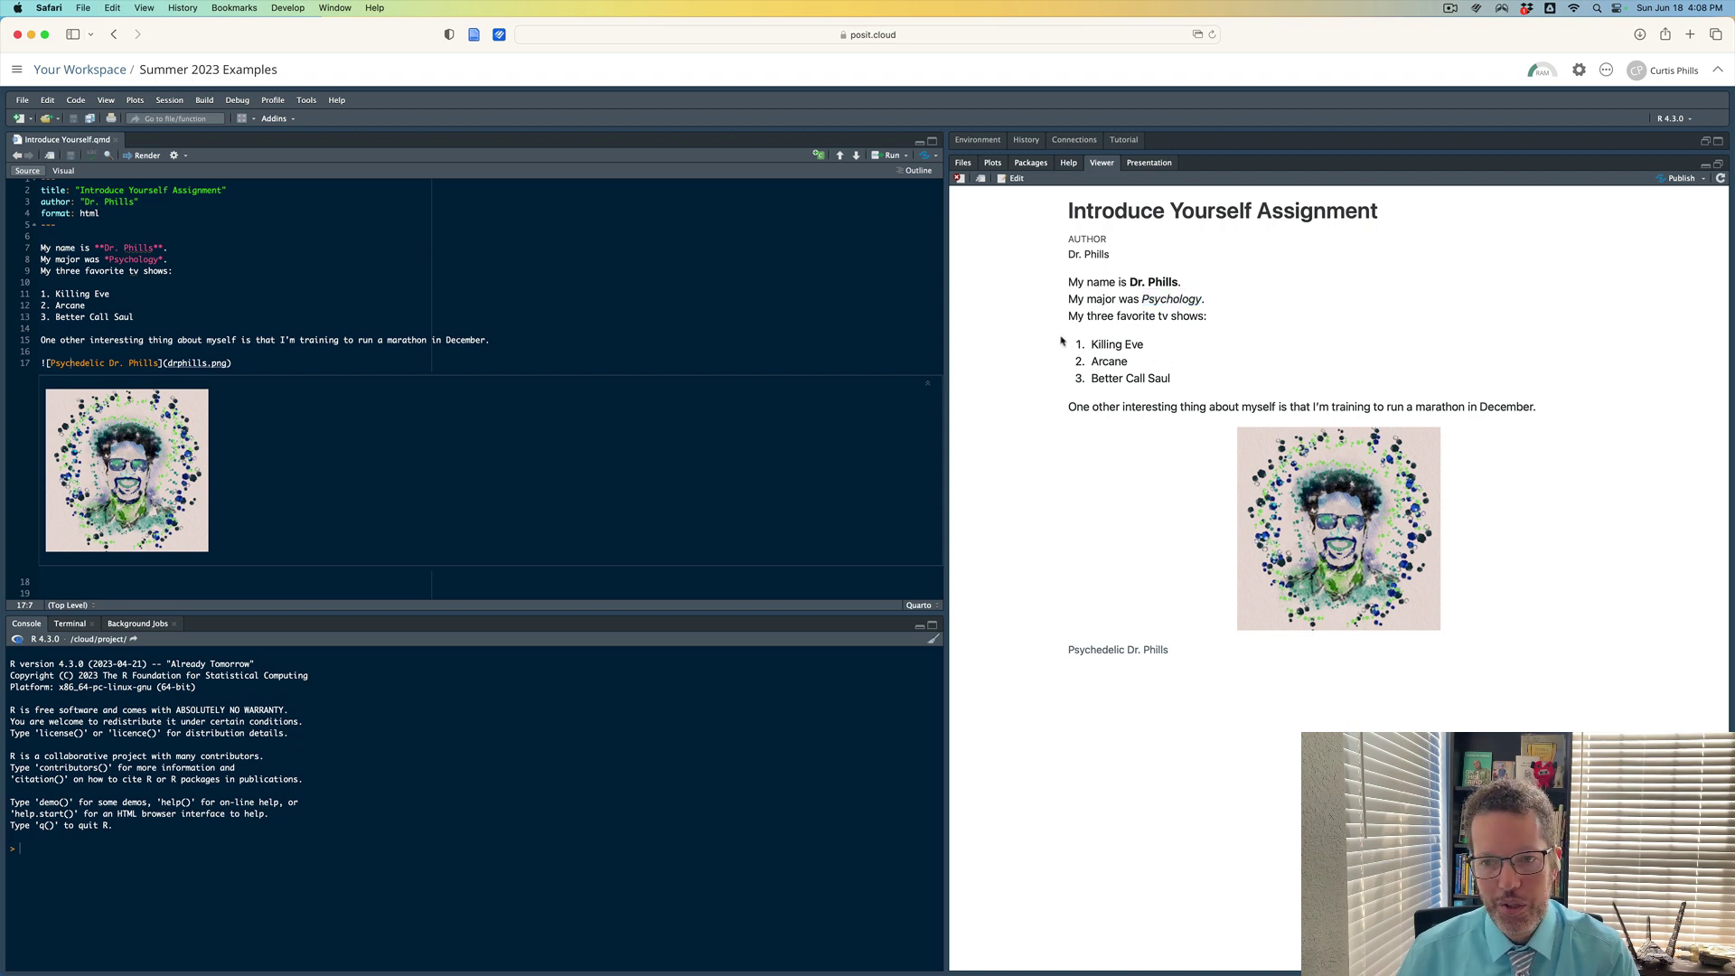
pyautogui.moveTo(1068, 336); pyautogui.dragTo(1189, 381)
pyautogui.click(1189, 384)
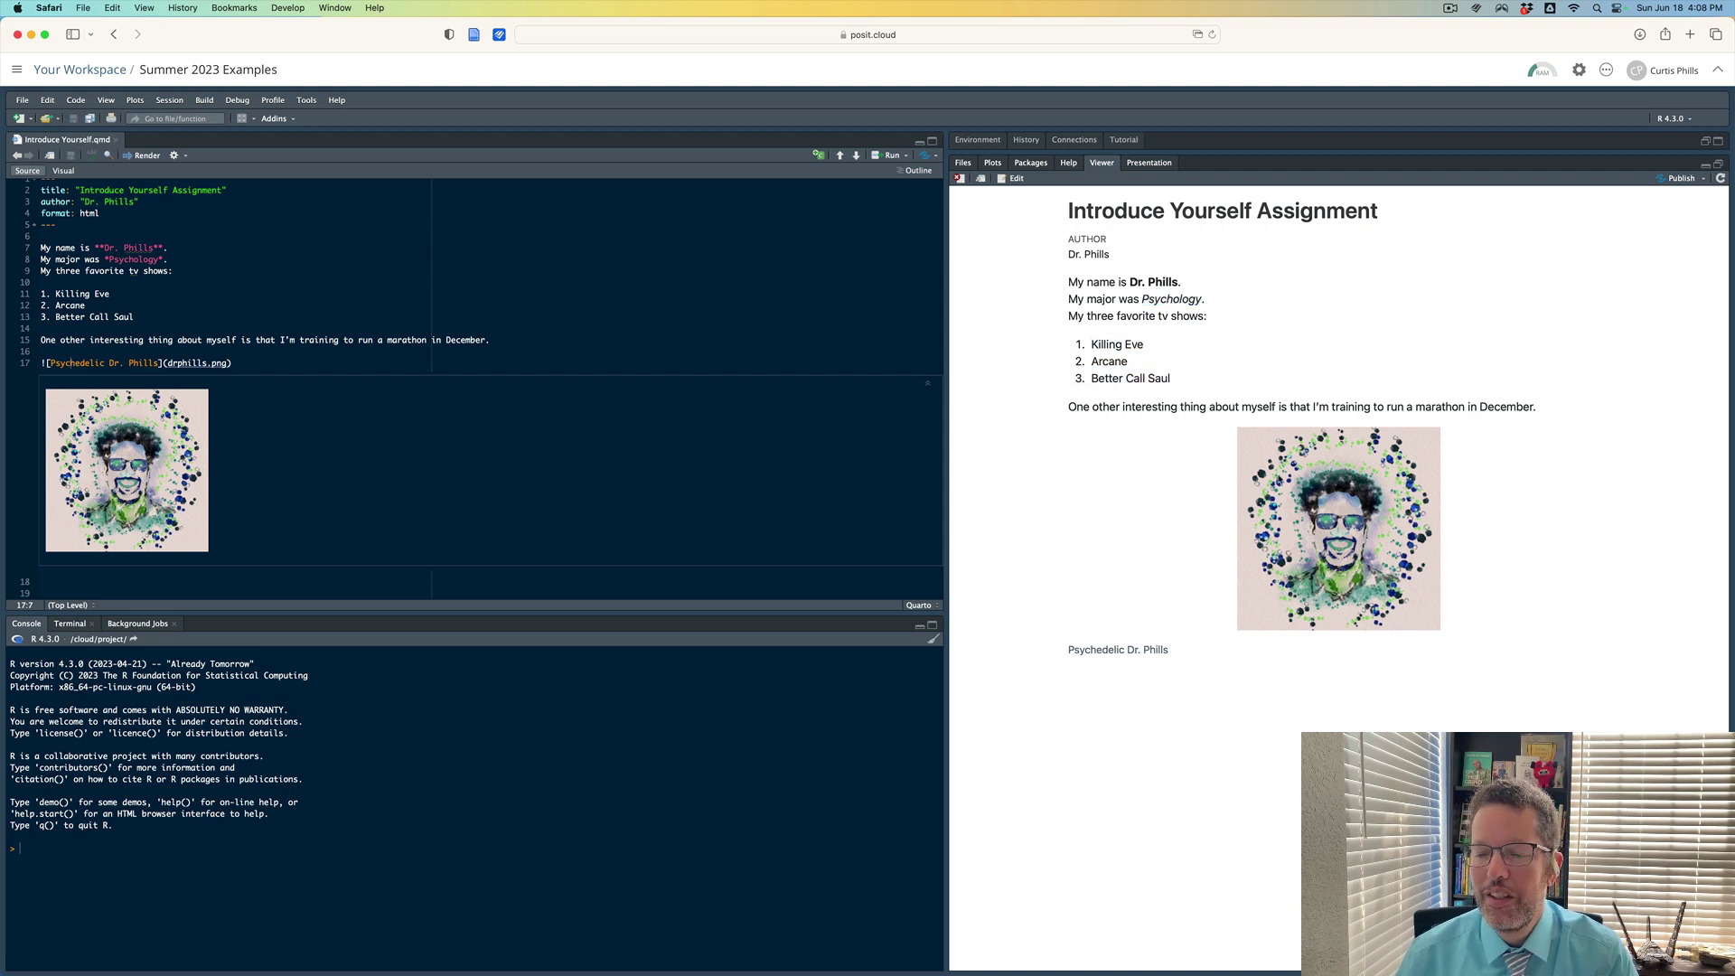